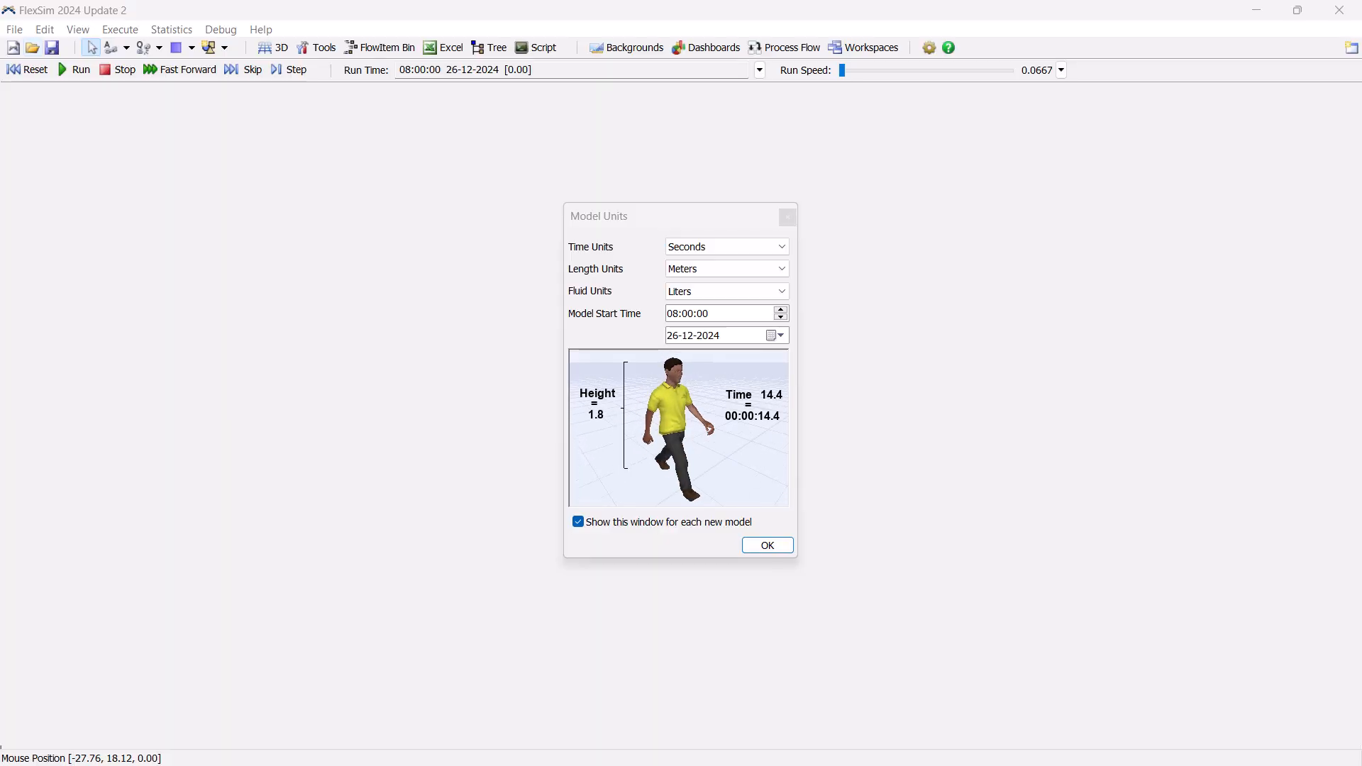
- Set the new model's time units to minutes and accept the model units
{"action": "left_click", "coordinate": [756, 246]}
{"action": "left_click", "coordinate": [751, 299]}
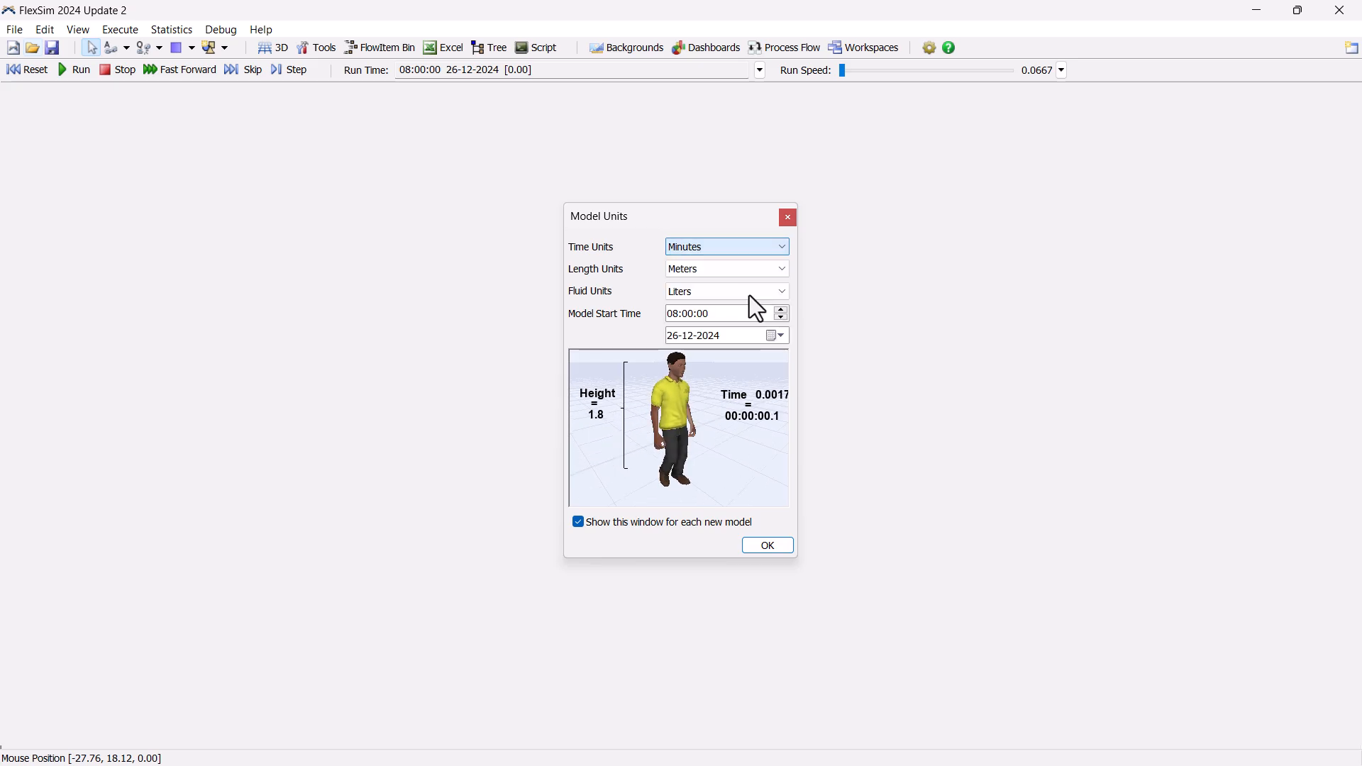
{"action": "left_click", "coordinate": [763, 546]}
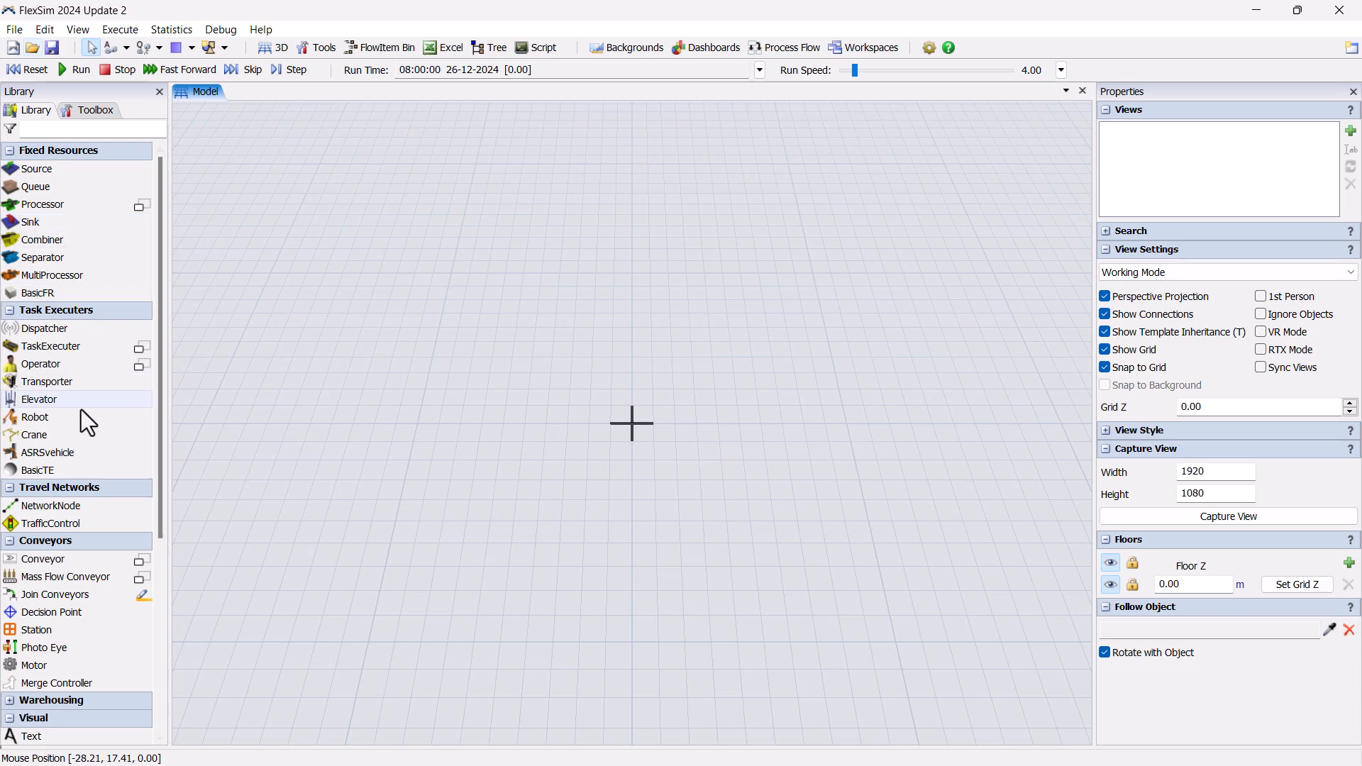
- Add a model background that uses the warehouse layout drawing file and apply it
{"action": "left_click", "coordinate": [633, 48]}
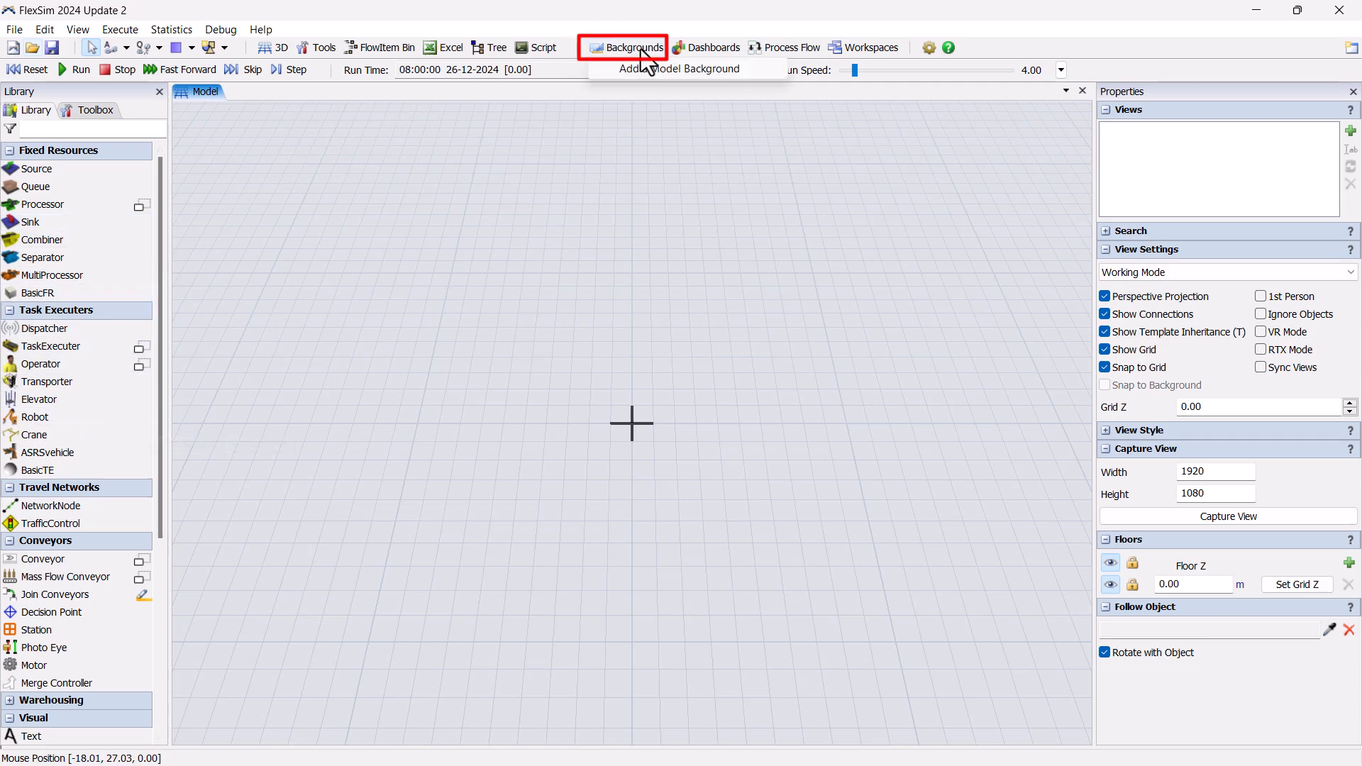
{"action": "left_click", "coordinate": [645, 69]}
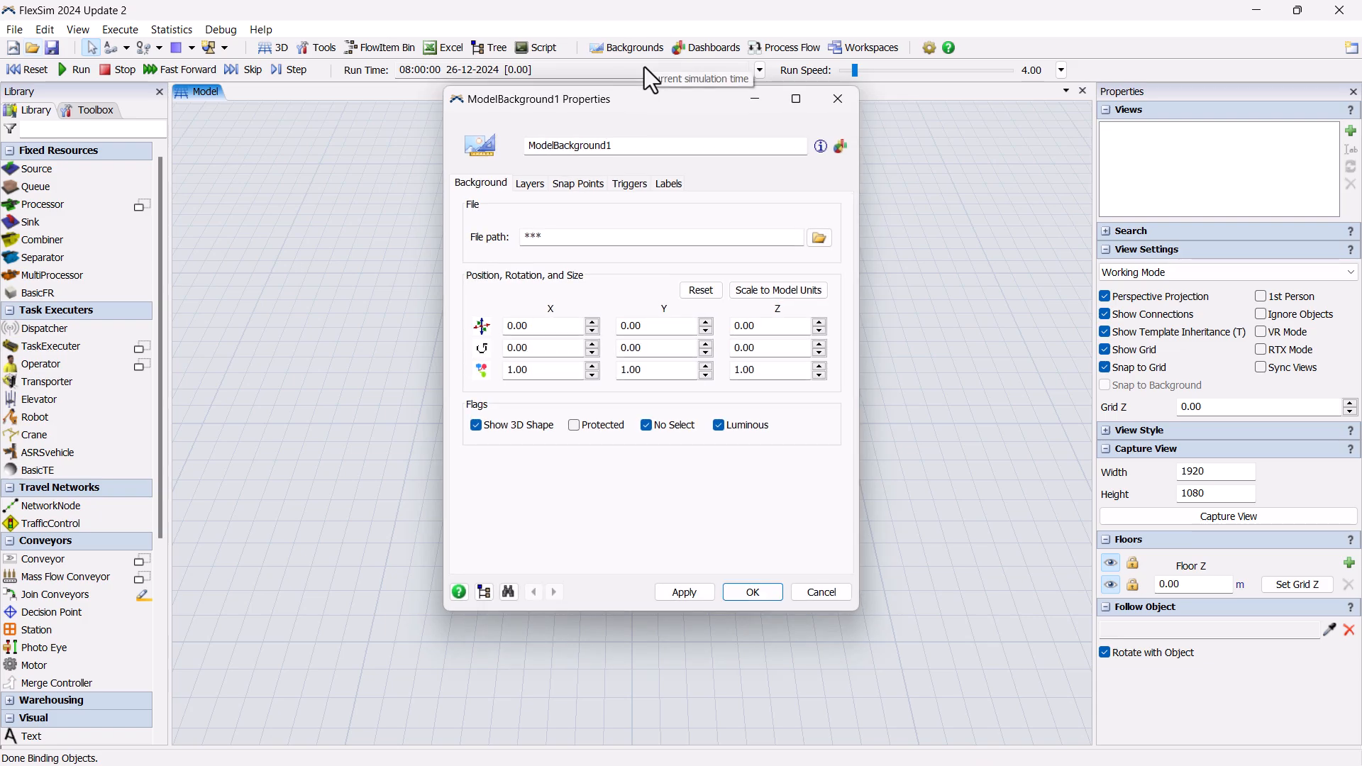
{"action": "left_click", "coordinate": [820, 238]}
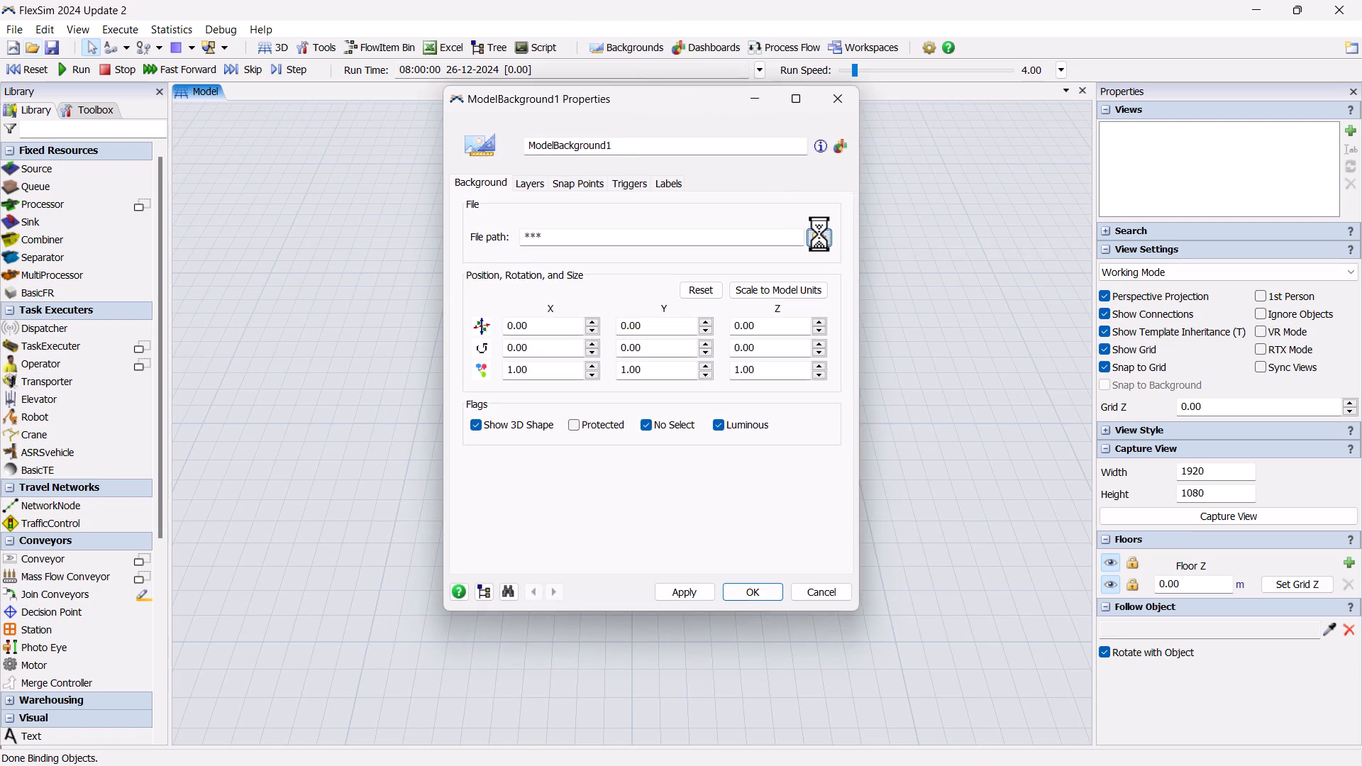
{"action": "double_click", "coordinate": [486, 174]}
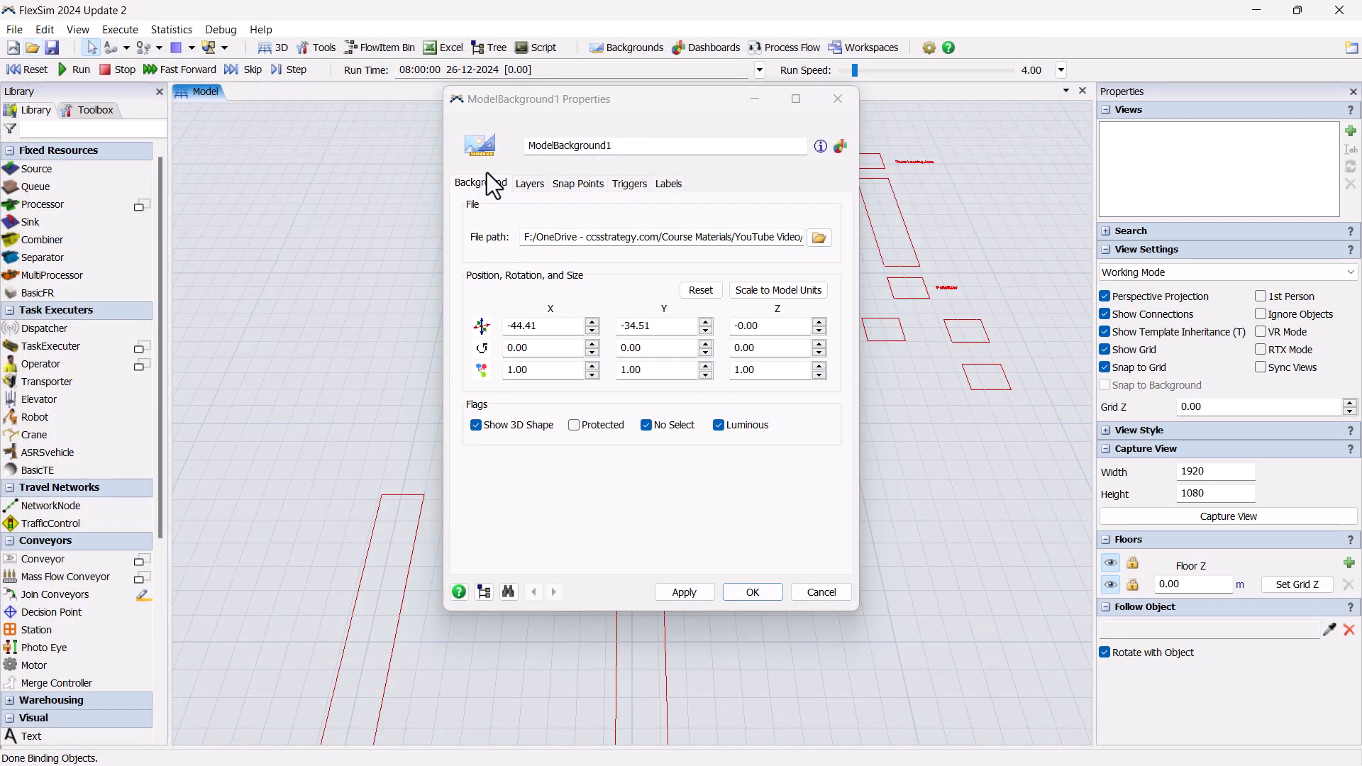
{"action": "left_click", "coordinate": [700, 593]}
{"action": "left_click", "coordinate": [754, 592]}
- Place a Source object inside the Source outline of the background layout
{"action": "scroll", "coordinate": [780, 554], "scroll_direction": "down", "scroll_amount": 5}
{"action": "right_click_drag", "start_coordinate": [792, 423], "coordinate": [733, 448]}
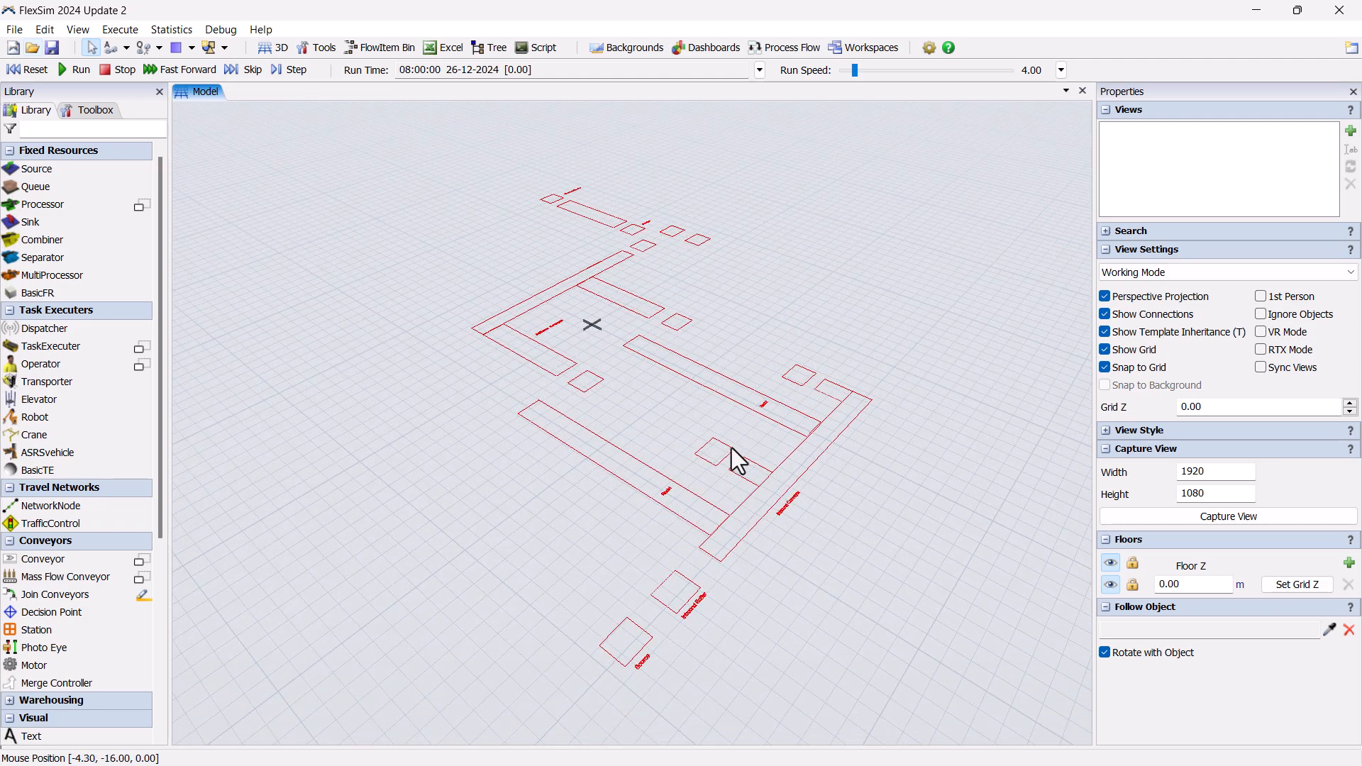
{"action": "scroll", "coordinate": [772, 424], "scroll_direction": "up", "scroll_amount": 2}
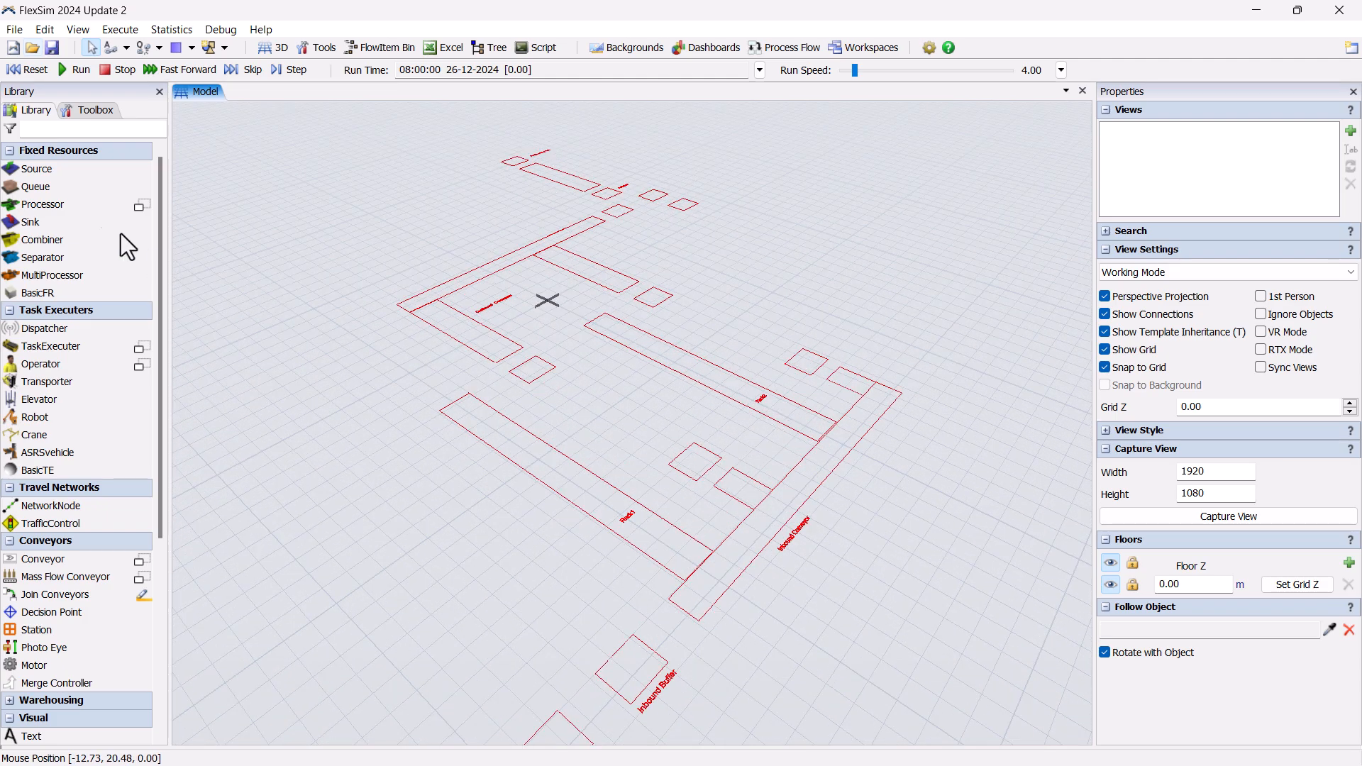
{"action": "left_click", "coordinate": [54, 168]}
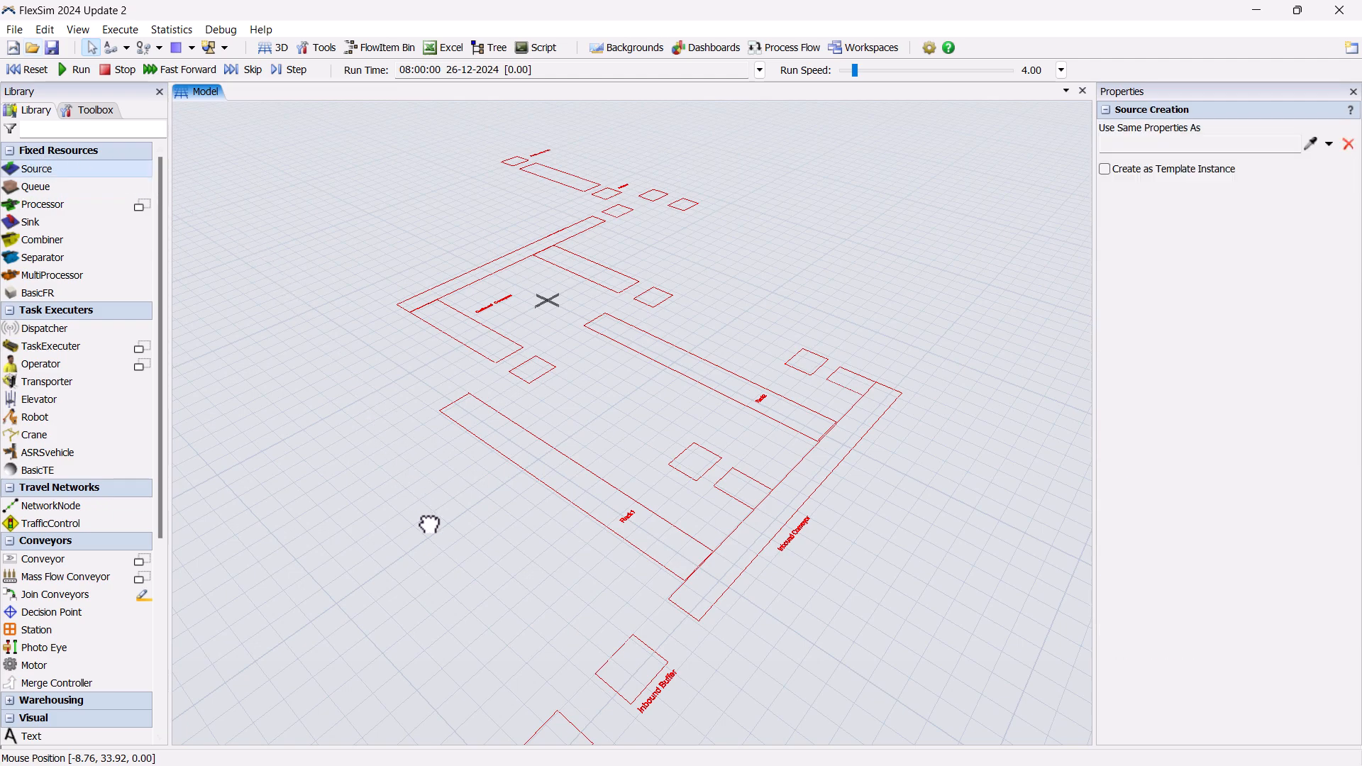
{"action": "left_click_drag", "start_coordinate": [561, 730], "coordinate": [578, 731]}
{"action": "left_click_drag", "start_coordinate": [570, 607], "coordinate": [615, 553]}
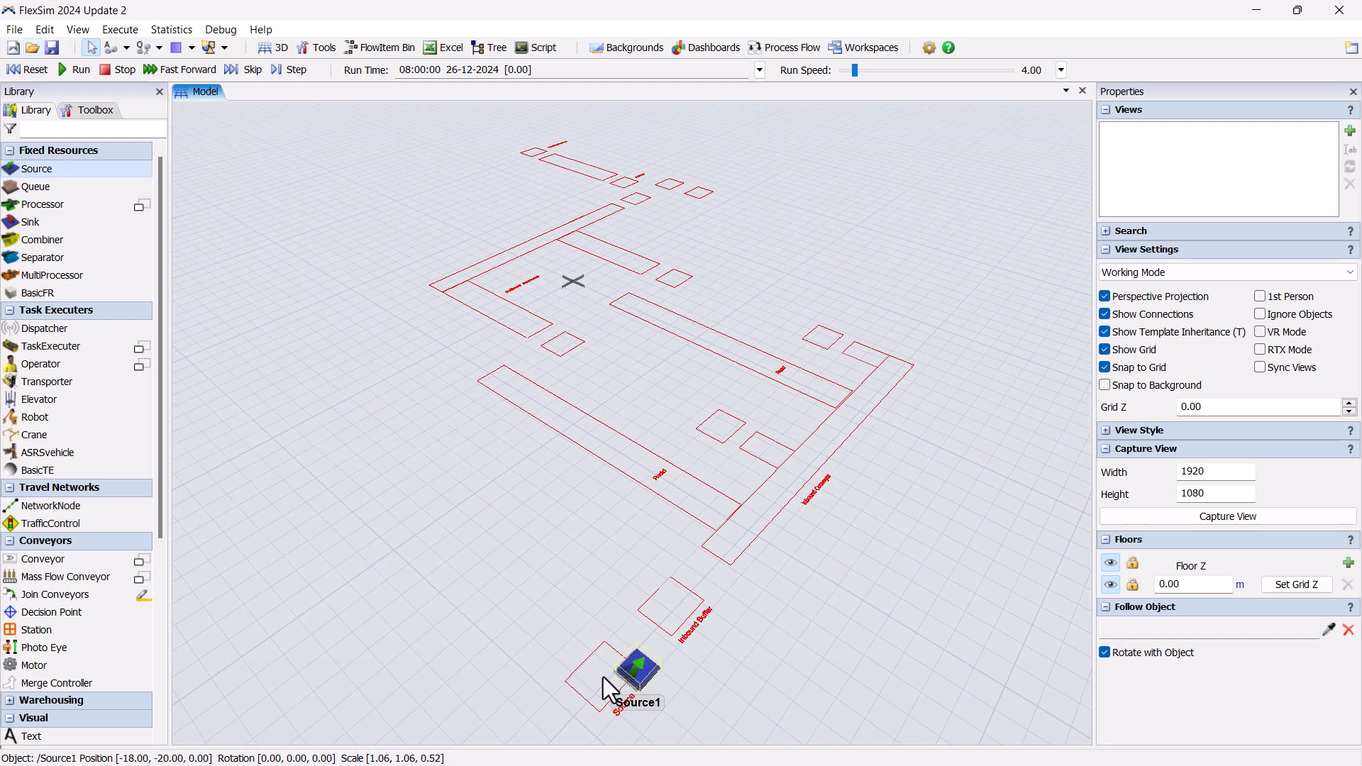
{"action": "left_click_drag", "start_coordinate": [609, 689], "coordinate": [578, 691]}
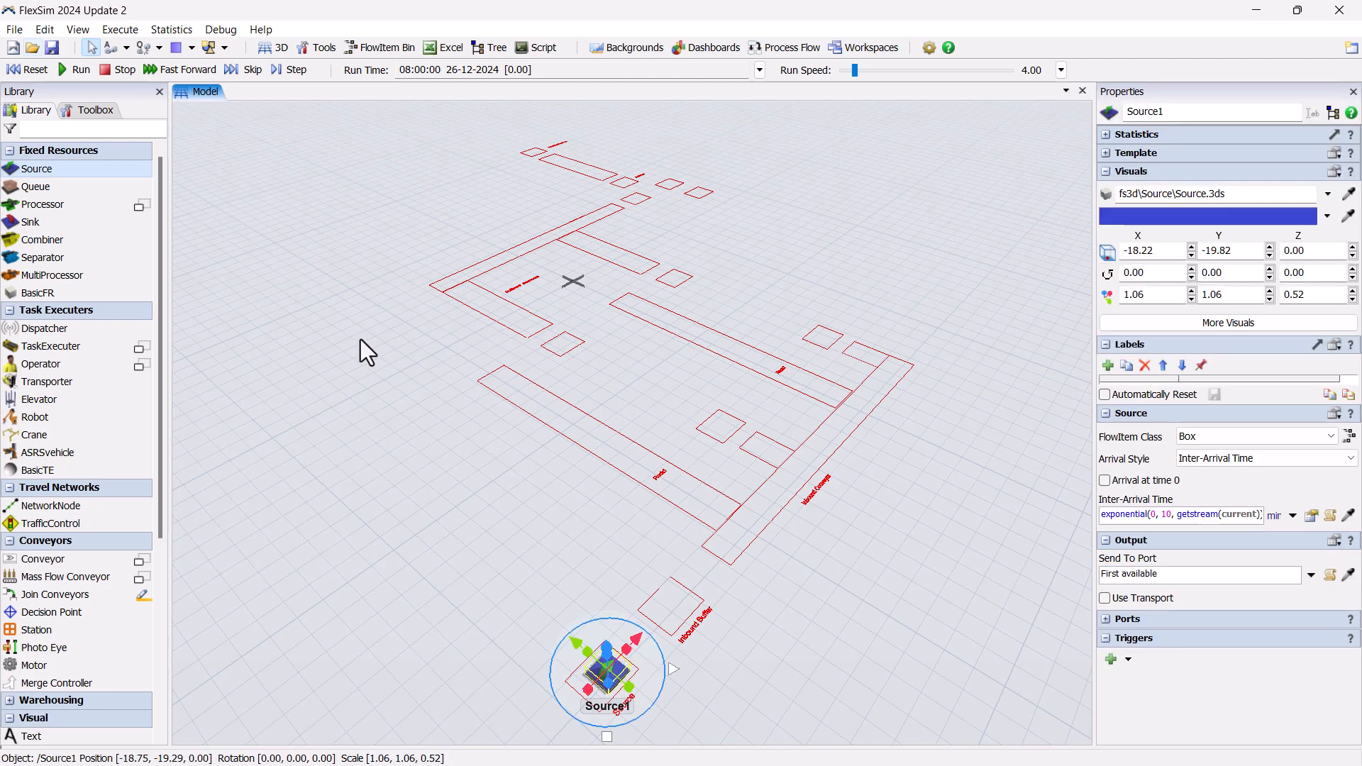
- Place a Queue object inside the Inbound Buffer outline beside the source
{"action": "left_click", "coordinate": [292, 285]}
{"action": "left_click_drag", "start_coordinate": [679, 644], "coordinate": [681, 589]}
{"action": "left_click", "coordinate": [817, 577]}
{"action": "scroll", "coordinate": [819, 572], "scroll_direction": "up", "scroll_amount": 2}
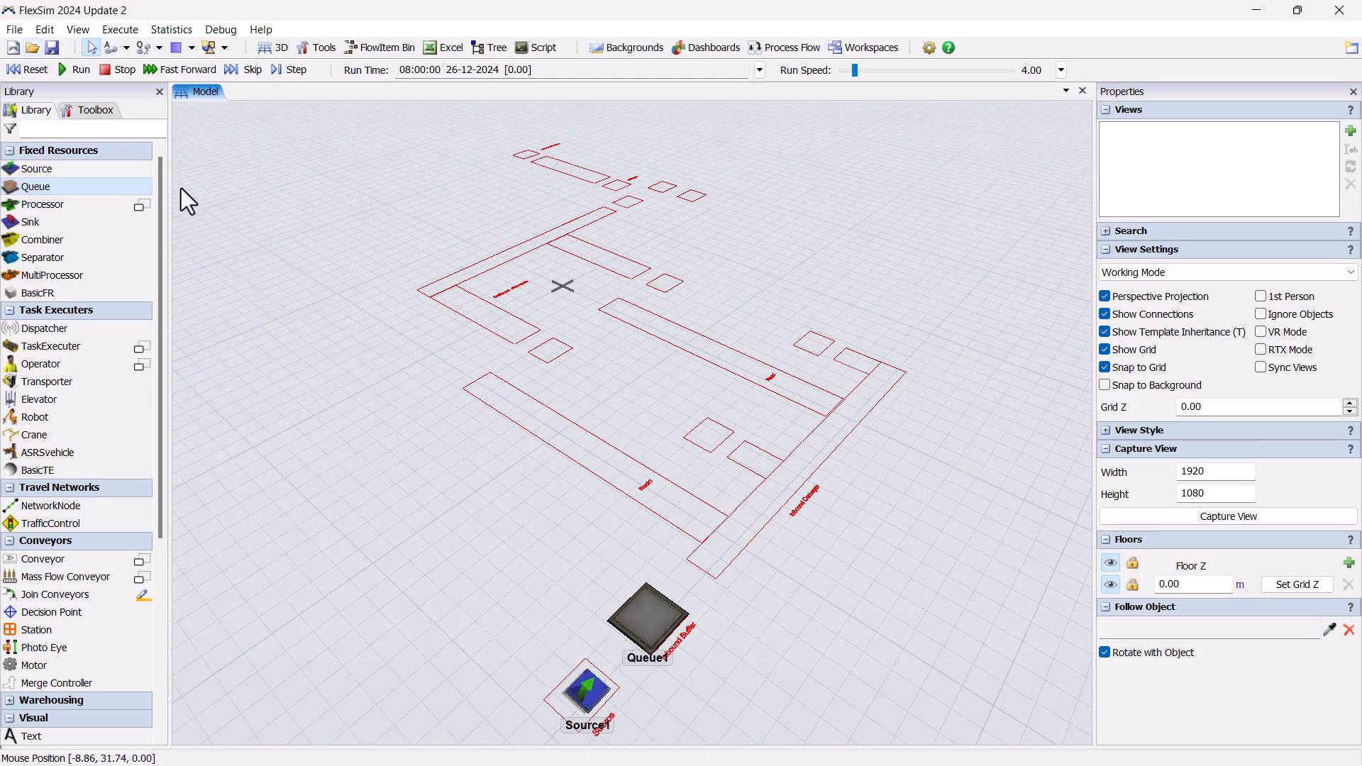
- Place a straight conveyor on the Inbound Conveyor outline and stretch it along the outline to about 17.26 m
{"action": "left_click", "coordinate": [74, 560]}
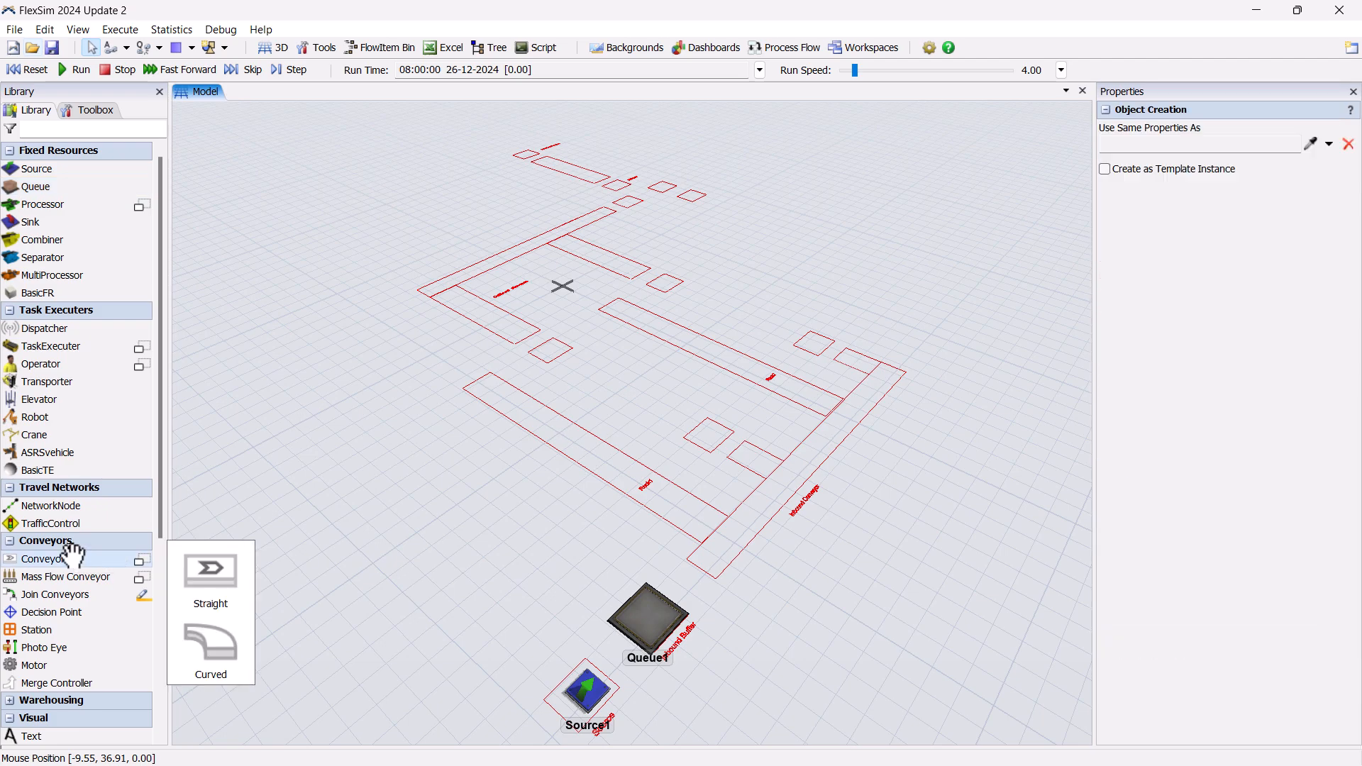
{"action": "left_click", "coordinate": [72, 557]}
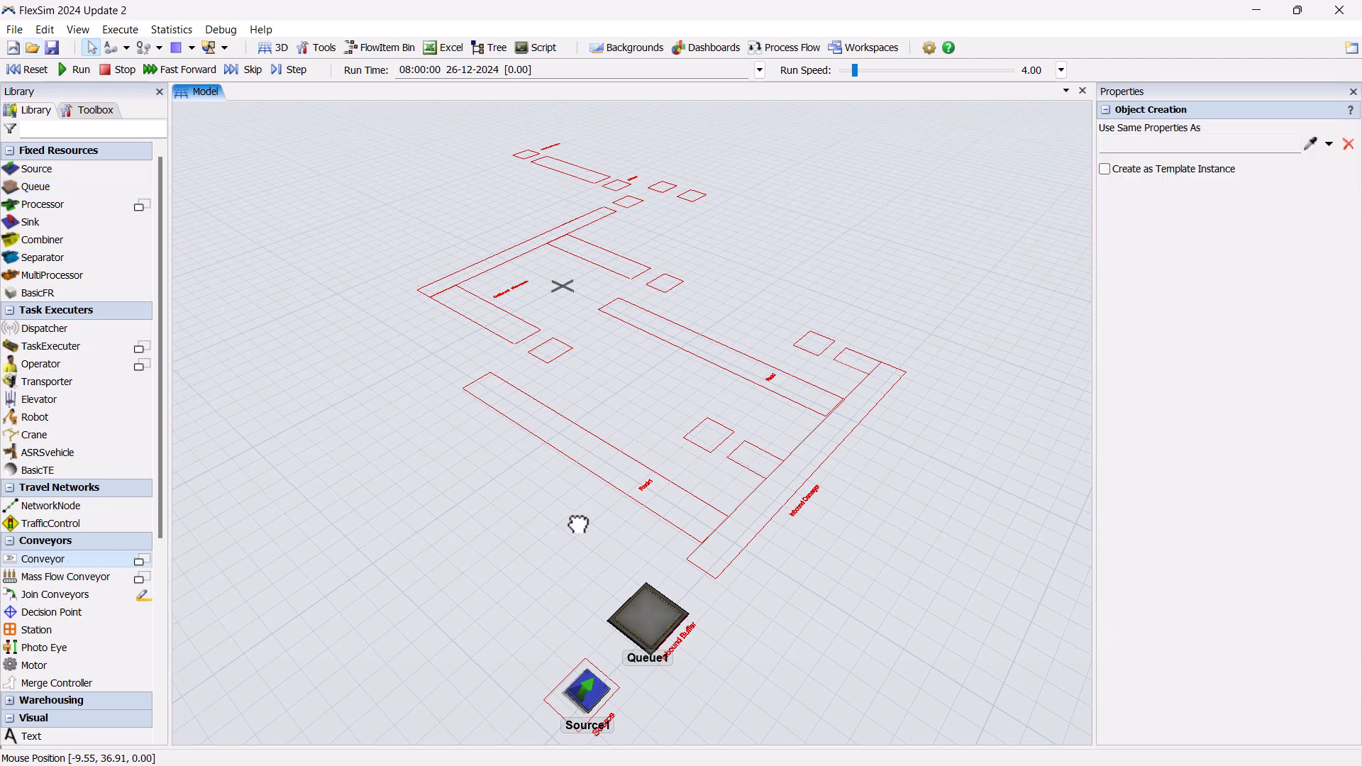
{"action": "left_click_drag", "start_coordinate": [747, 503], "coordinate": [746, 504]}
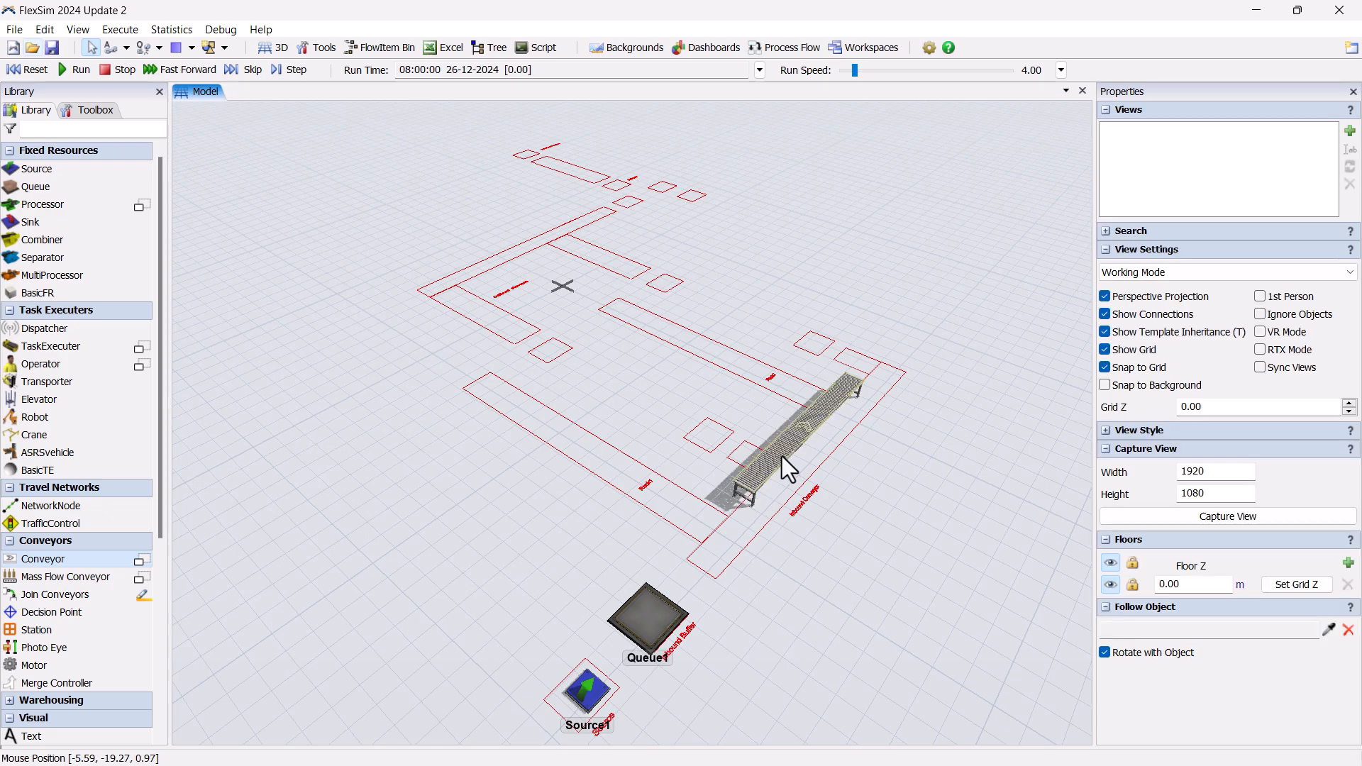
{"action": "left_click_drag", "start_coordinate": [780, 460], "coordinate": [742, 511]}
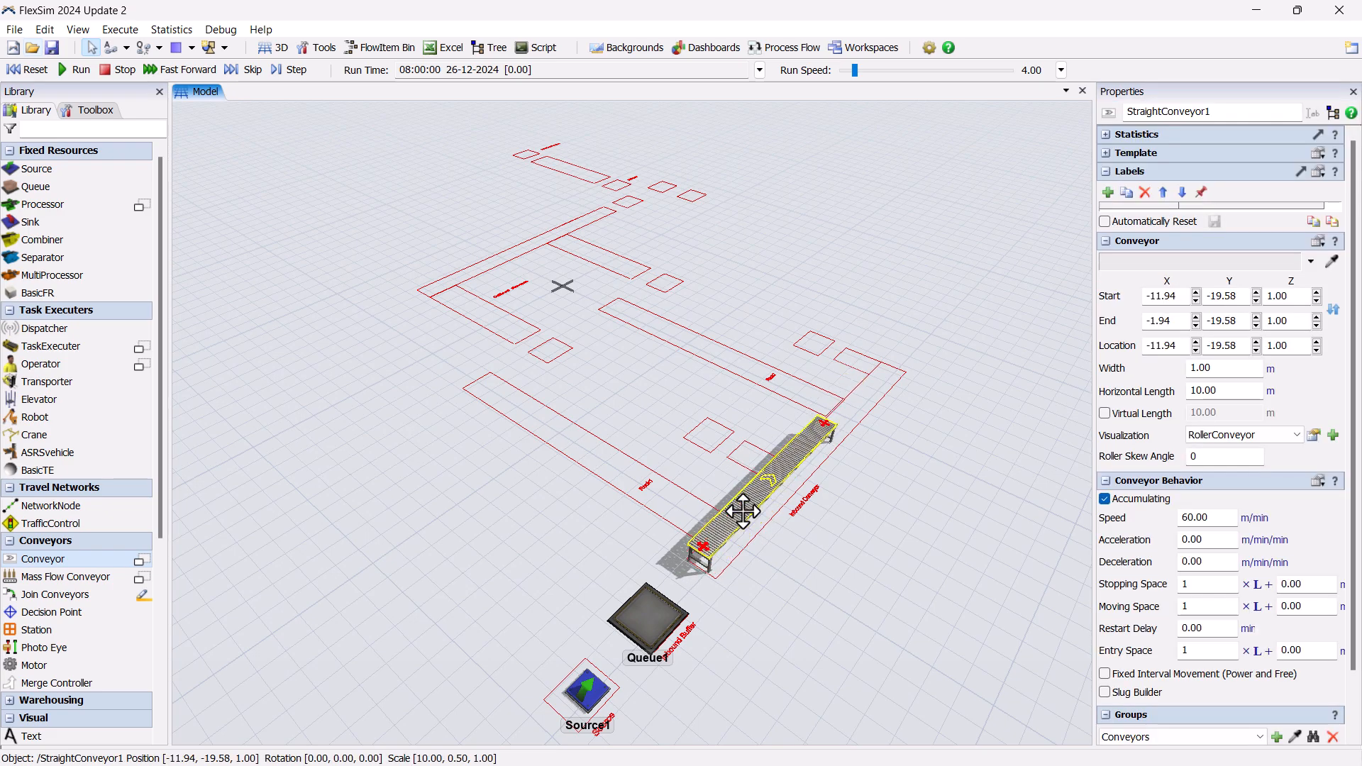
{"action": "left_click_drag", "start_coordinate": [884, 501], "coordinate": [913, 585]}
{"action": "left_click", "coordinate": [861, 522]}
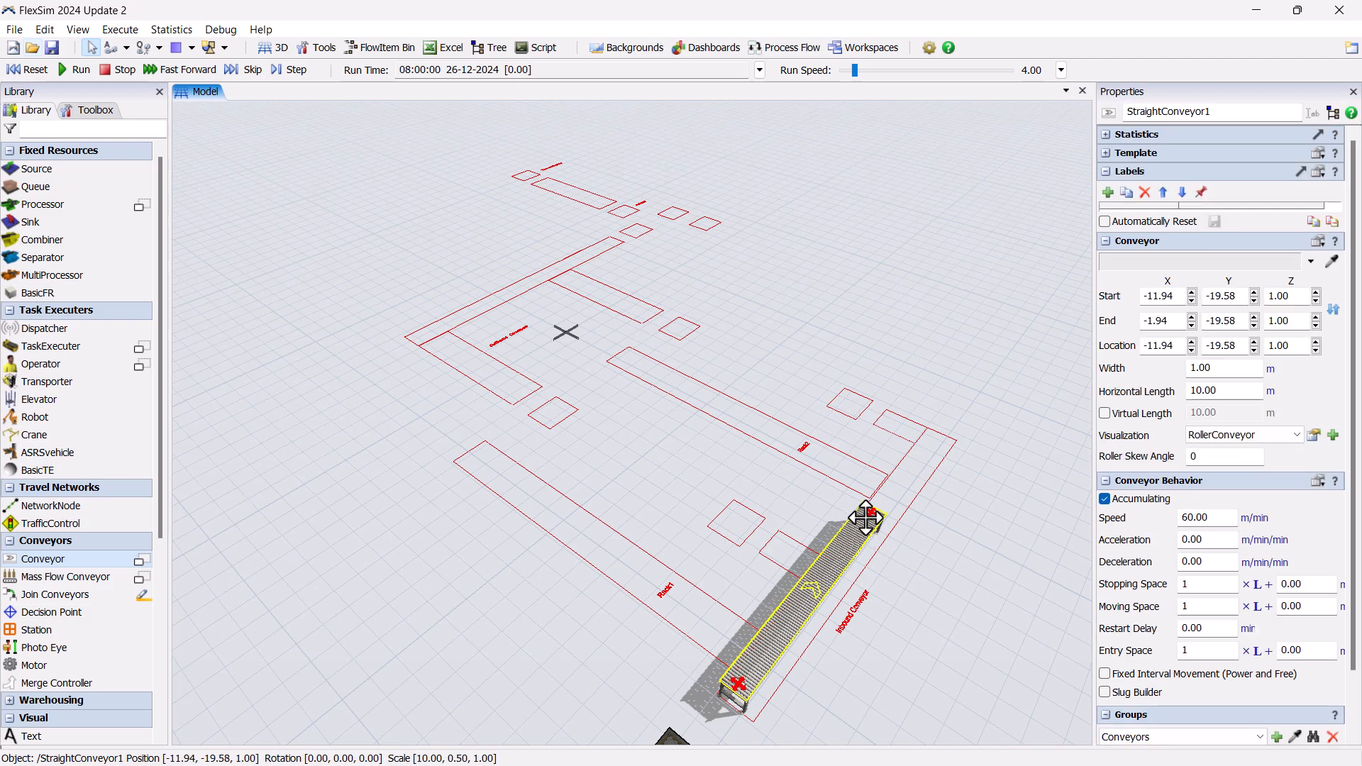
{"action": "left_click_drag", "start_coordinate": [873, 510], "coordinate": [940, 419]}
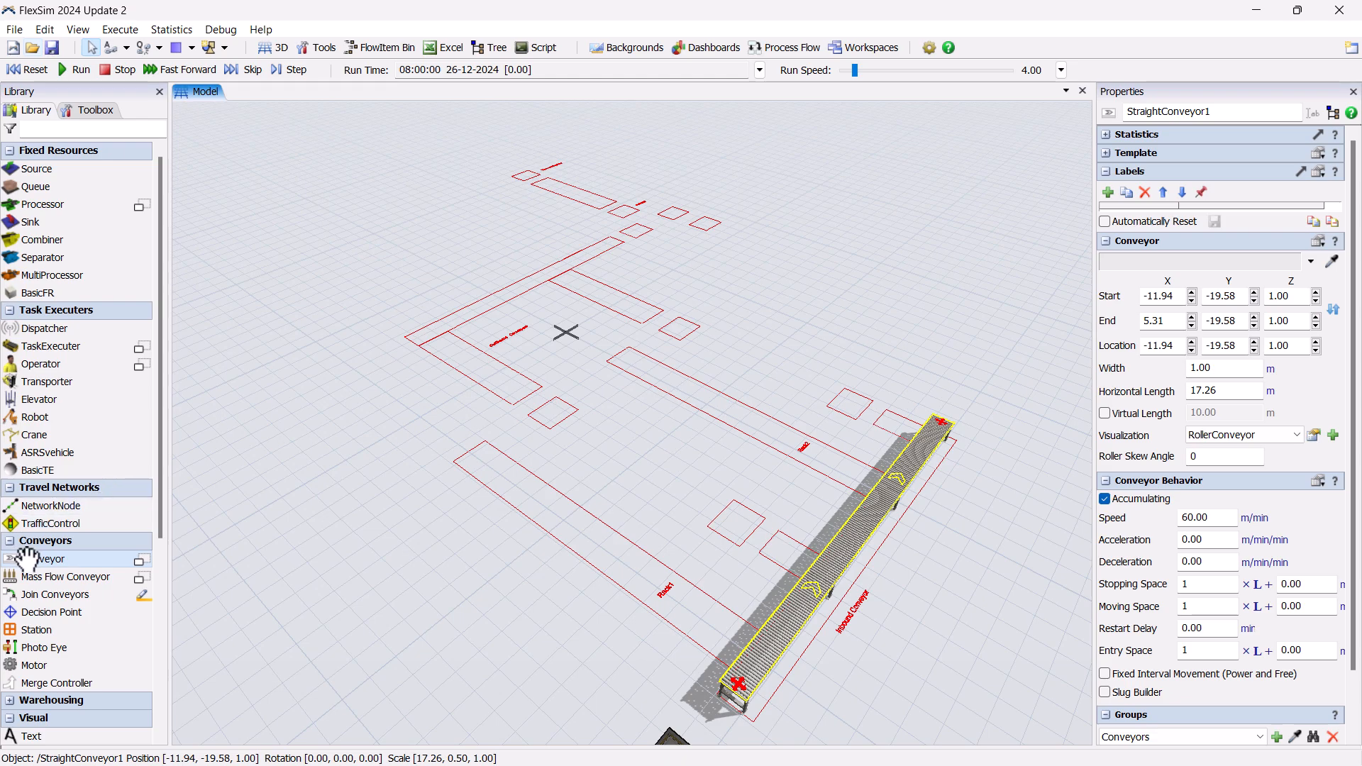
- Add a straight conveyor about 2.19 m long on the branch outline midway along the inbound conveyor and reverse its flow direction
{"action": "left_click", "coordinate": [600, 496]}
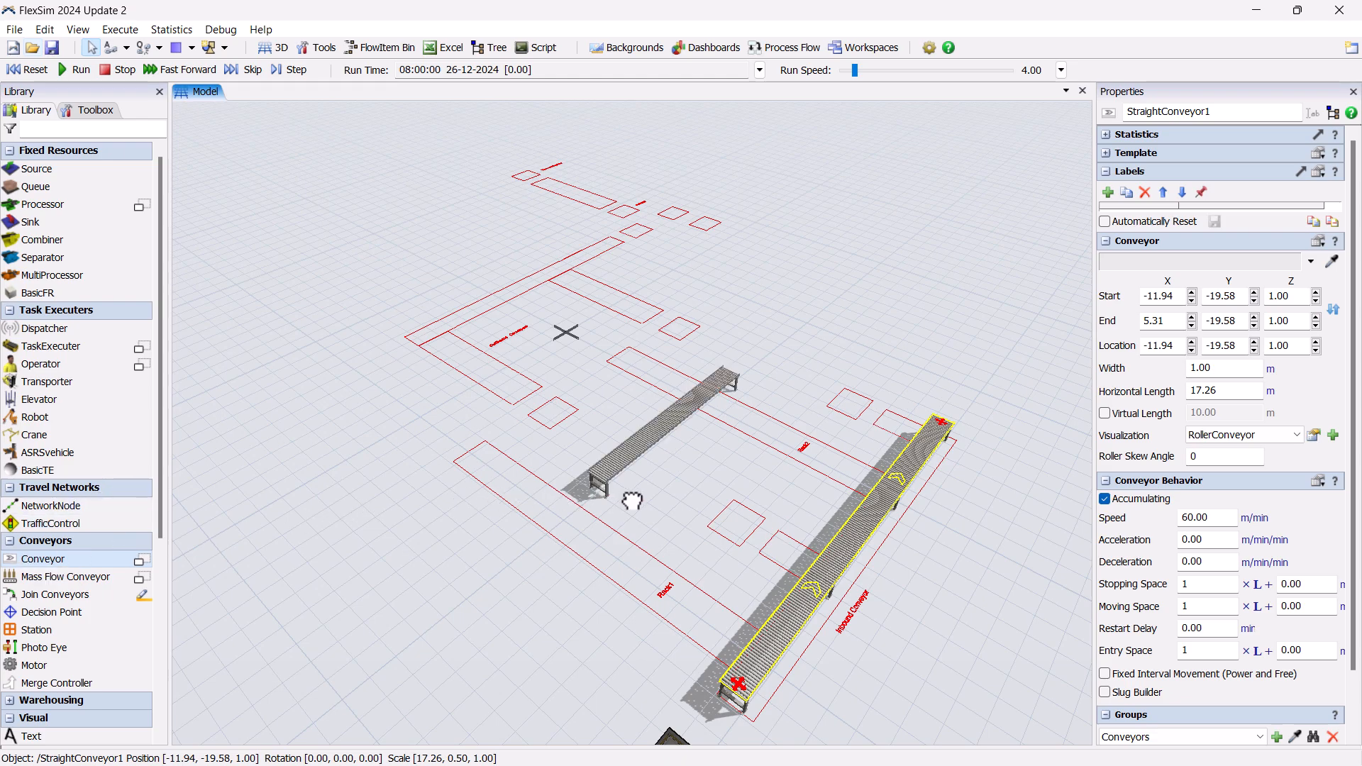
{"action": "left_click", "coordinate": [635, 451]}
{"action": "left_click_drag", "start_coordinate": [727, 371], "coordinate": [800, 541]}
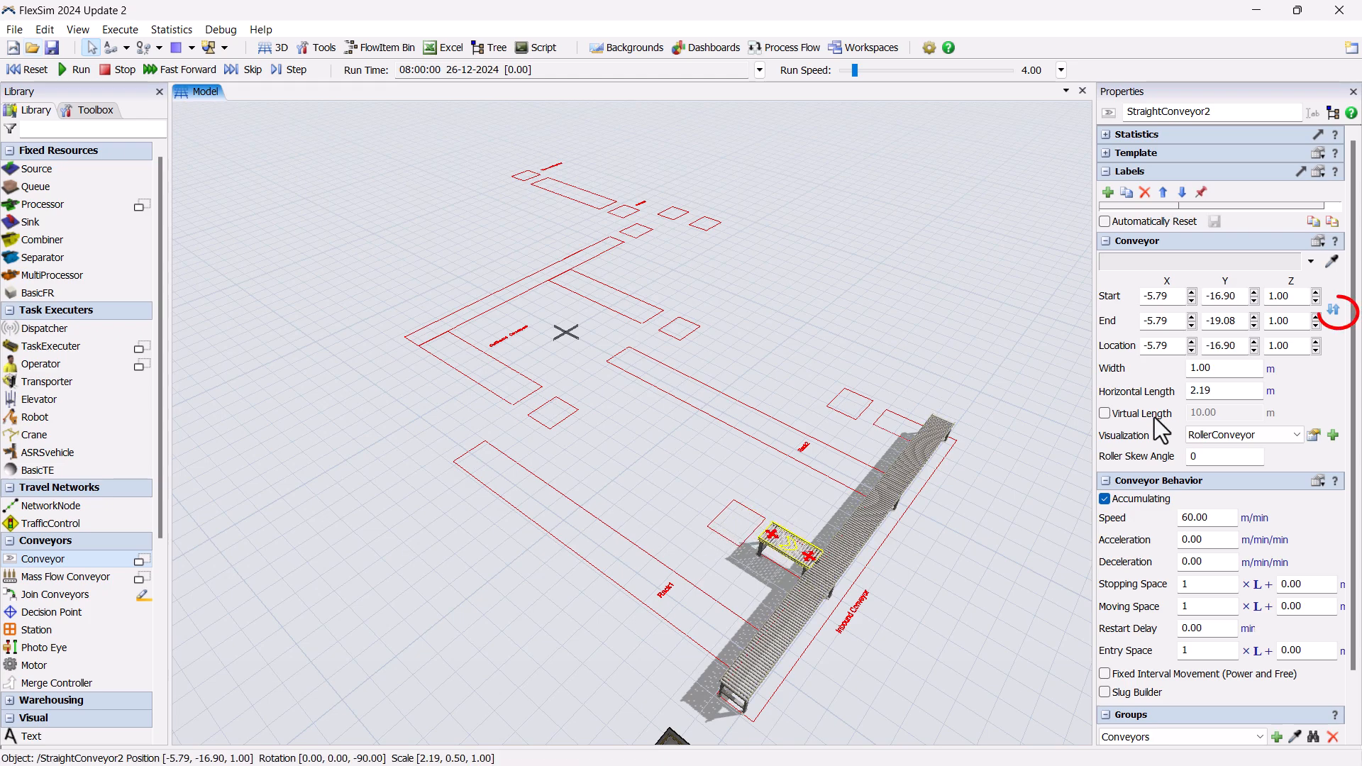
{"action": "left_click", "coordinate": [1332, 312]}
- Copy the short branch conveyor onto the second branch outline at the far end of the inbound conveyor
{"action": "left_click", "coordinate": [850, 532]}
{"action": "left_click", "coordinate": [790, 547]}
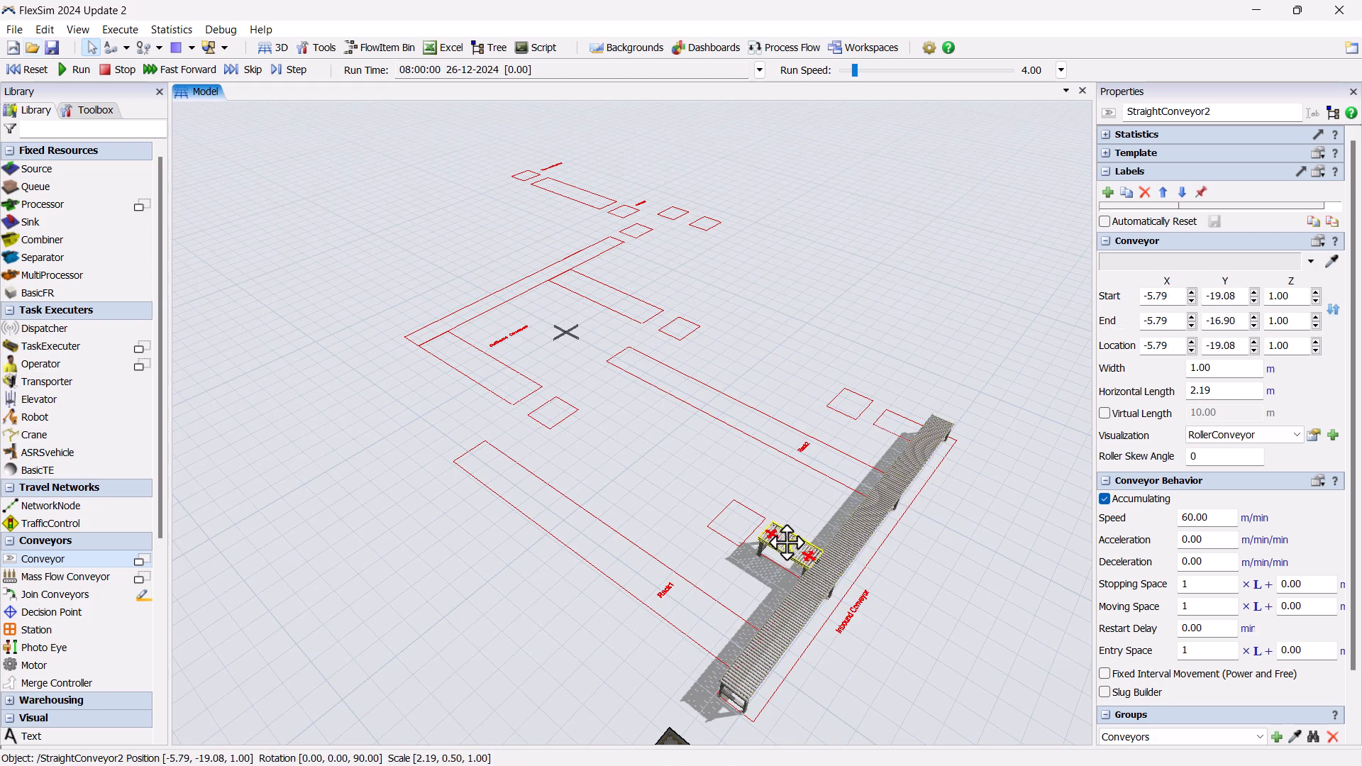
{"action": "left_click", "coordinate": [887, 426]}
{"action": "key", "text": "ctrl+v"}
{"action": "left_click_drag", "start_coordinate": [881, 407], "coordinate": [968, 517]}
{"action": "left_click", "coordinate": [857, 448]}
- Copy the long inbound conveyor and position the copy on the Outbound Conveyor outline
{"action": "scroll", "coordinate": [856, 448], "scroll_direction": "down", "scroll_amount": 3}
{"action": "left_click", "coordinate": [979, 532]}
{"action": "key", "text": "ctrl+c"}
{"action": "left_click", "coordinate": [695, 370]}
{"action": "key", "text": "ctrl+v"}
{"action": "right_click_drag", "start_coordinate": [695, 370], "coordinate": [517, 478]}
{"action": "left_click", "coordinate": [535, 505]}
{"action": "left_click_drag", "start_coordinate": [535, 505], "coordinate": [544, 507]}
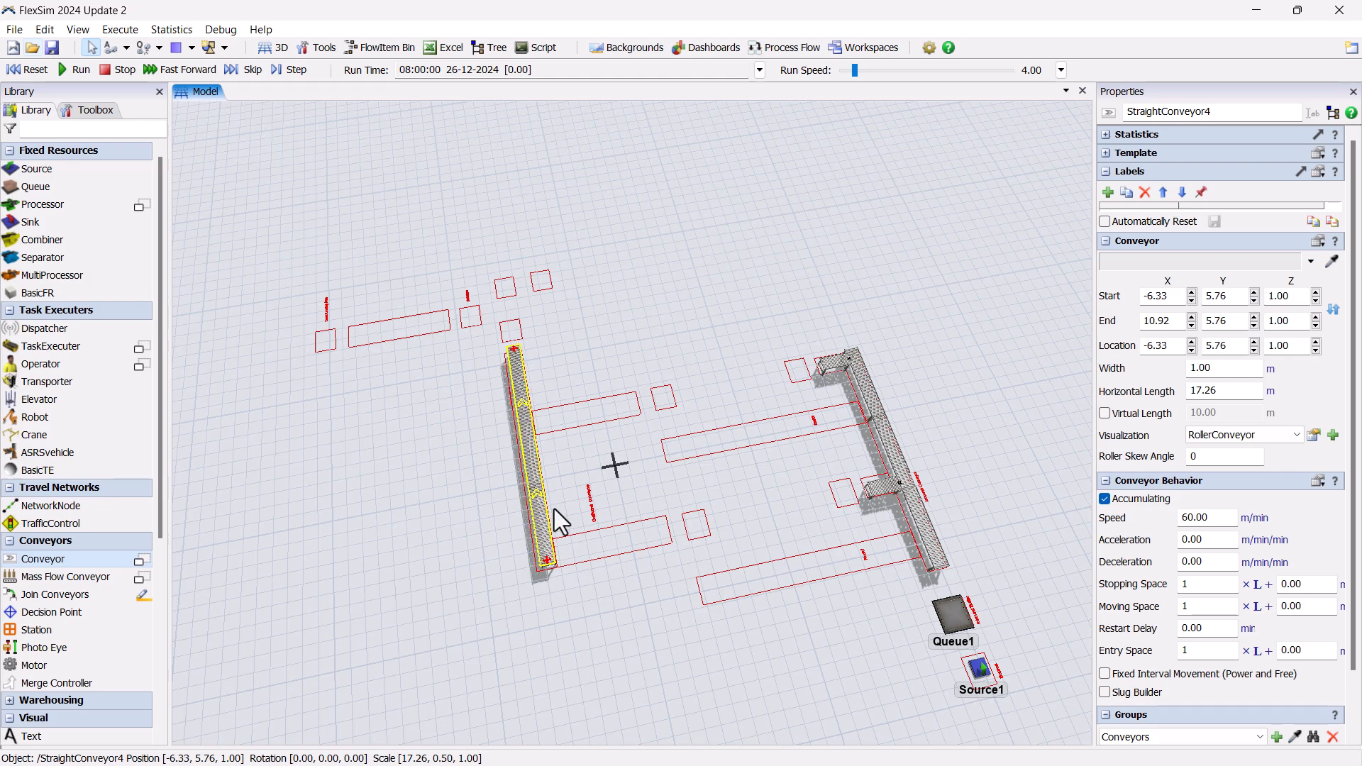
- Copy a short branch conveyor onto the outbound branch outline at the main line's start and stretch it to fit the outline
{"action": "left_click", "coordinate": [892, 491]}
{"action": "key", "text": "ctrl+c"}
{"action": "left_click", "coordinate": [633, 530]}
{"action": "key", "text": "ctrl+v"}
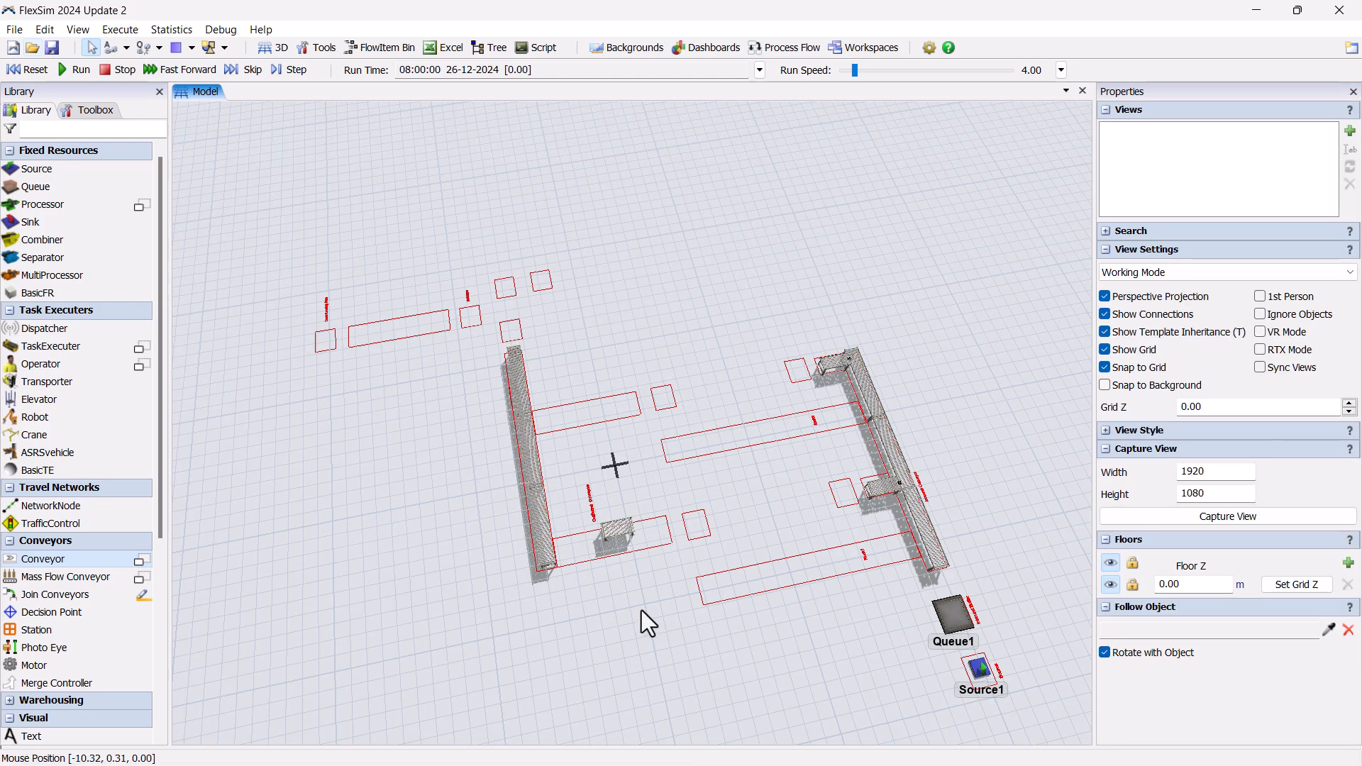
{"action": "left_click_drag", "start_coordinate": [610, 534], "coordinate": [671, 524]}
- Copy the outbound branch conveyor onto the second outbound branch outline and fit it there with a length of about 8.15 m
{"action": "key", "text": "ctrl+c"}
{"action": "left_click", "coordinate": [589, 431]}
{"action": "key", "text": "ctrl+v"}
{"action": "left_click_drag", "start_coordinate": [584, 429], "coordinate": [642, 399]}
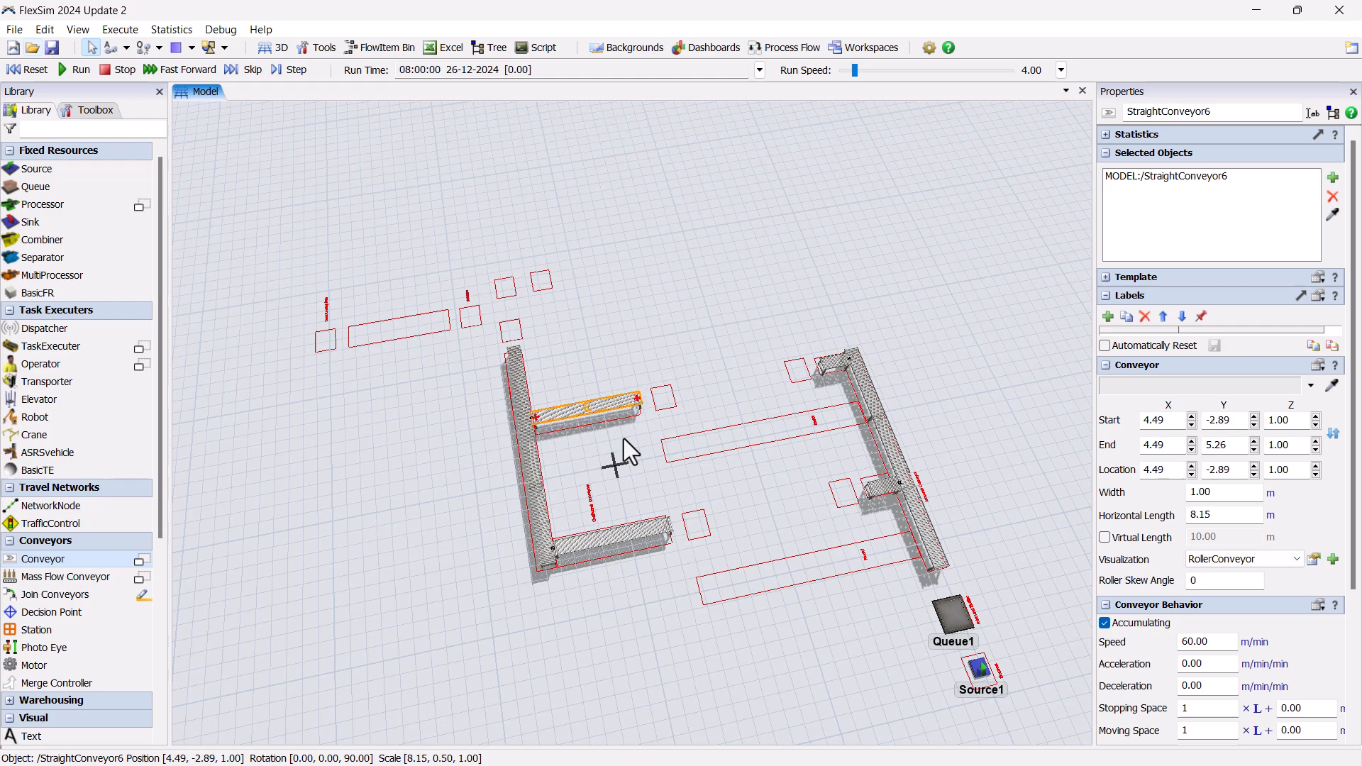
{"action": "left_click", "coordinate": [624, 439]}
- Copy the second outbound branch conveyor onto the separate conveyor outline leading to the truck loading area
{"action": "left_click", "coordinate": [559, 410]}
{"action": "key", "text": "ctrl+c"}
{"action": "left_click", "coordinate": [376, 302]}
{"action": "key", "text": "ctrl+v"}
{"action": "left_click_drag", "start_coordinate": [376, 304], "coordinate": [419, 318]}
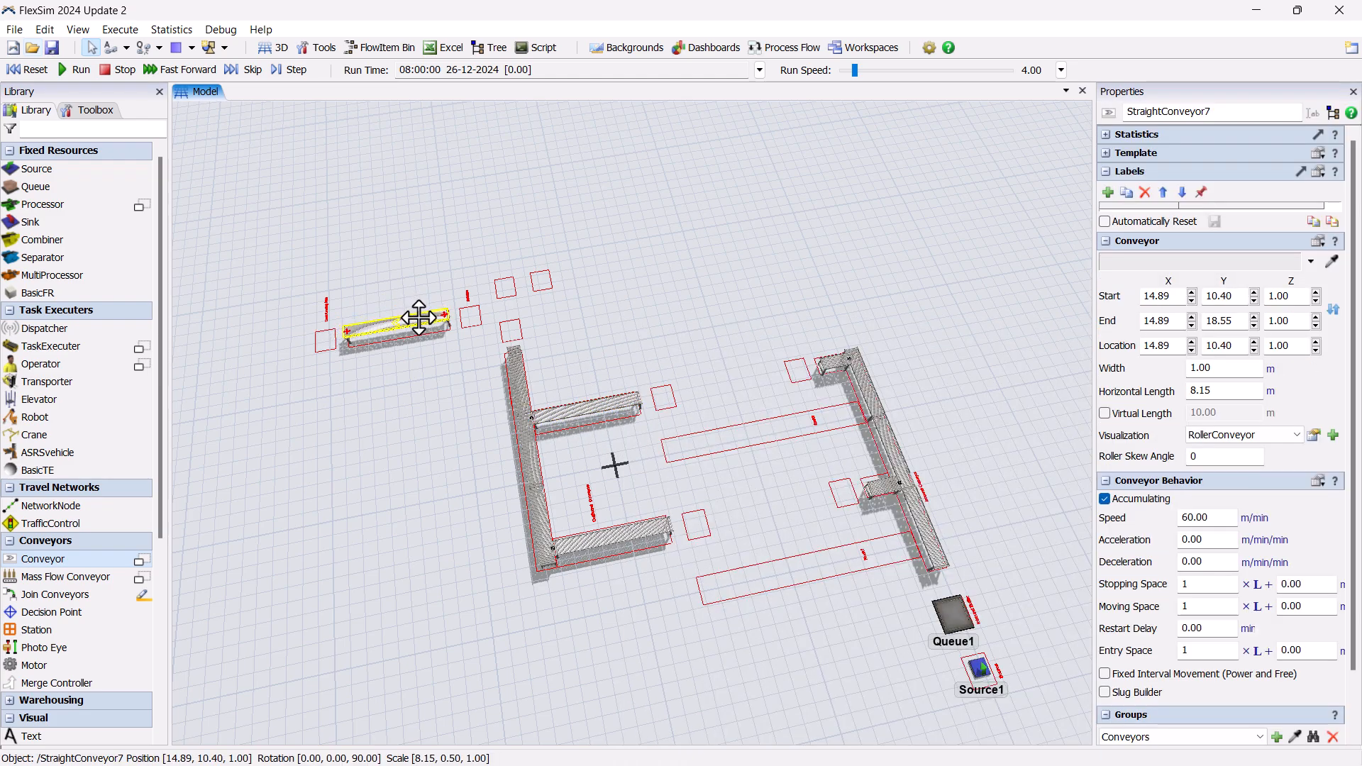
{"action": "left_click", "coordinate": [588, 318]}
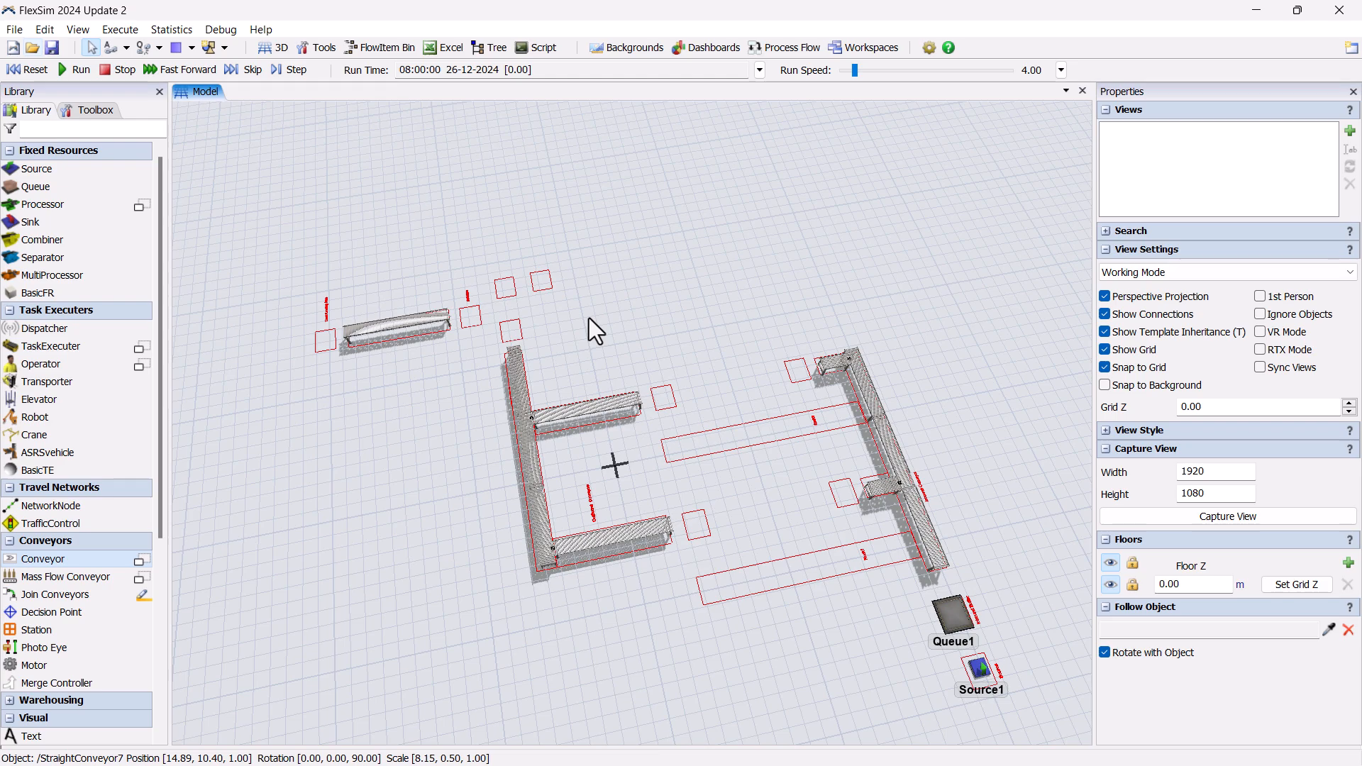
- Place a warehouse rack on the Rack1 outline and fit its orientation and length to the outline
{"action": "scroll", "coordinate": [154, 390], "scroll_direction": "down", "scroll_amount": 2}
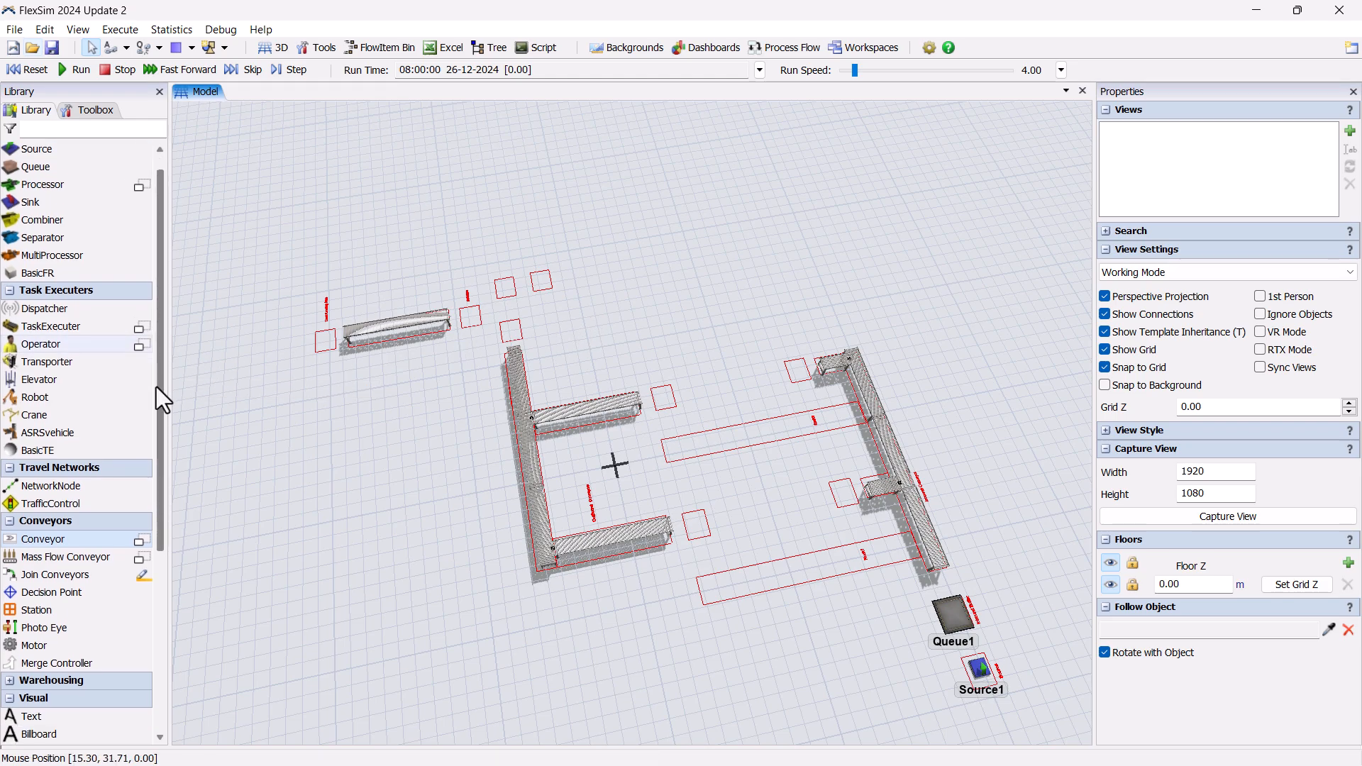
{"action": "scroll", "coordinate": [140, 463], "scroll_direction": "down", "scroll_amount": 3}
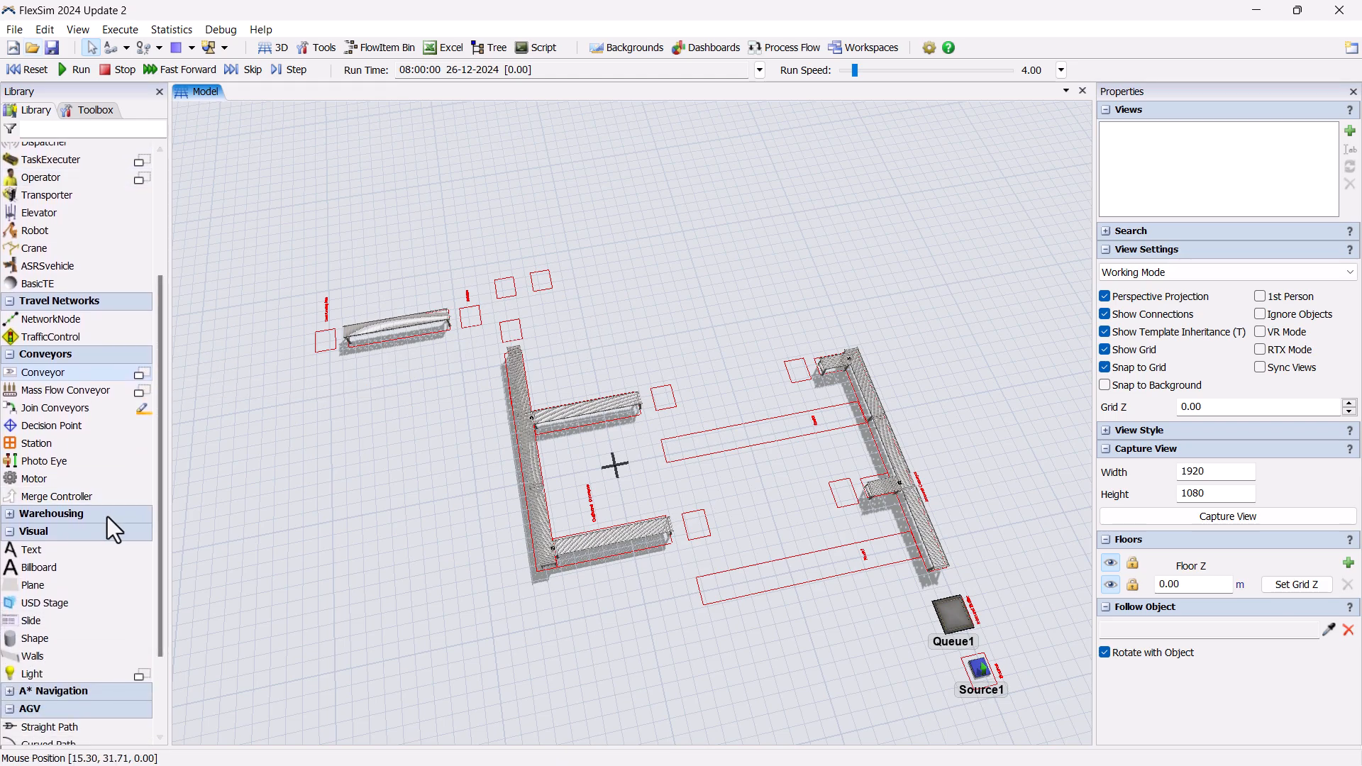
{"action": "left_click", "coordinate": [108, 516]}
{"action": "mouse_move", "coordinate": [86, 529]}
{"action": "left_mouse_down"}
{"action": "mouse_move", "coordinate": [500, 354]}
{"action": "mouse_move", "coordinate": [669, 258]}
{"action": "left_mouse_up"}
{"action": "left_click_drag", "start_coordinate": [605, 164], "coordinate": [840, 541]}
{"action": "left_click", "coordinate": [778, 651]}
{"action": "left_click_drag", "start_coordinate": [778, 651], "coordinate": [444, 603]}
{"action": "scroll", "coordinate": [454, 607], "scroll_direction": "up", "scroll_amount": 3}
{"action": "left_click_drag", "start_coordinate": [510, 649], "coordinate": [549, 688]}
- Copy the first rack and position the copy on the Rack2 outline
{"action": "left_click", "coordinate": [551, 598]}
{"action": "left_click", "coordinate": [461, 312]}
{"action": "key", "text": "ctrl+v"}
{"action": "left_click_drag", "start_coordinate": [453, 291], "coordinate": [446, 411]}
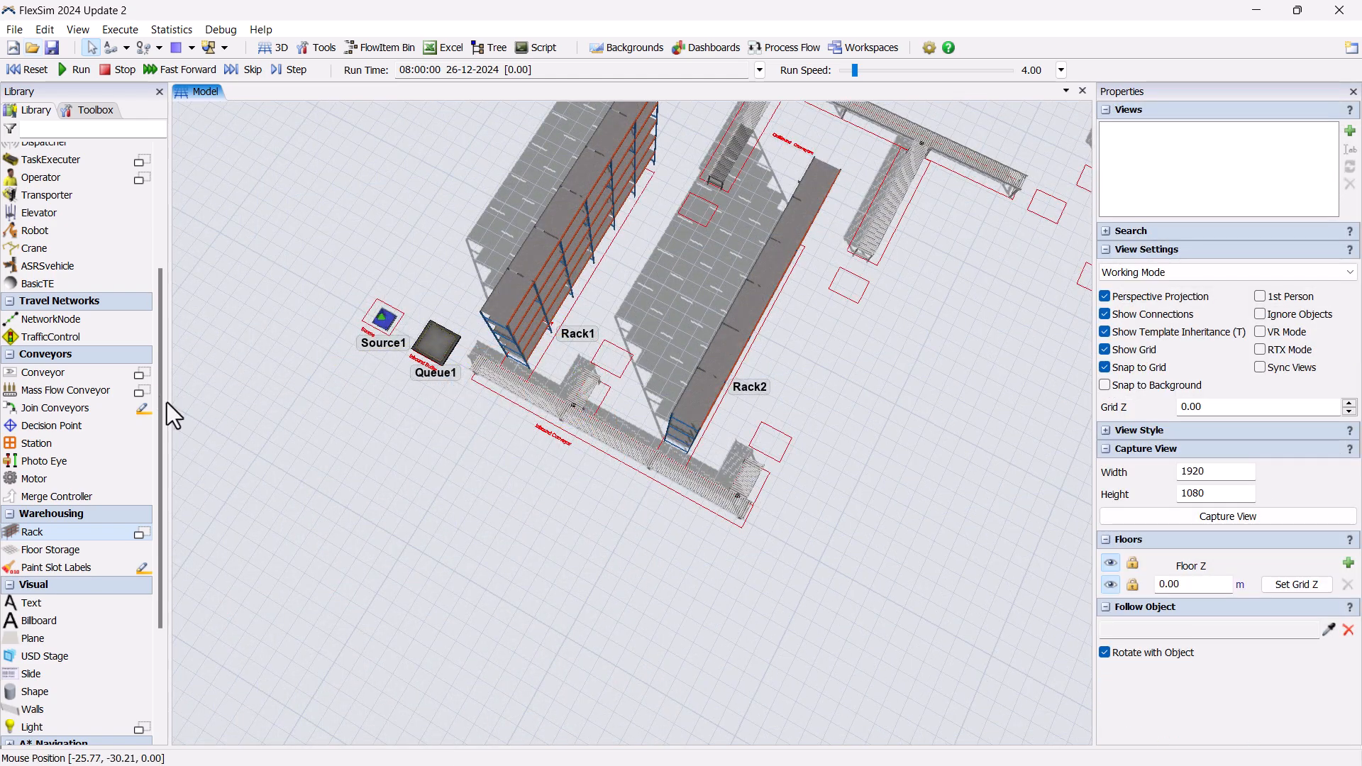
- Add an ASRS vehicle to the model and move it alongside Rack2
{"action": "left_click_drag", "start_coordinate": [162, 397], "coordinate": [160, 287]}
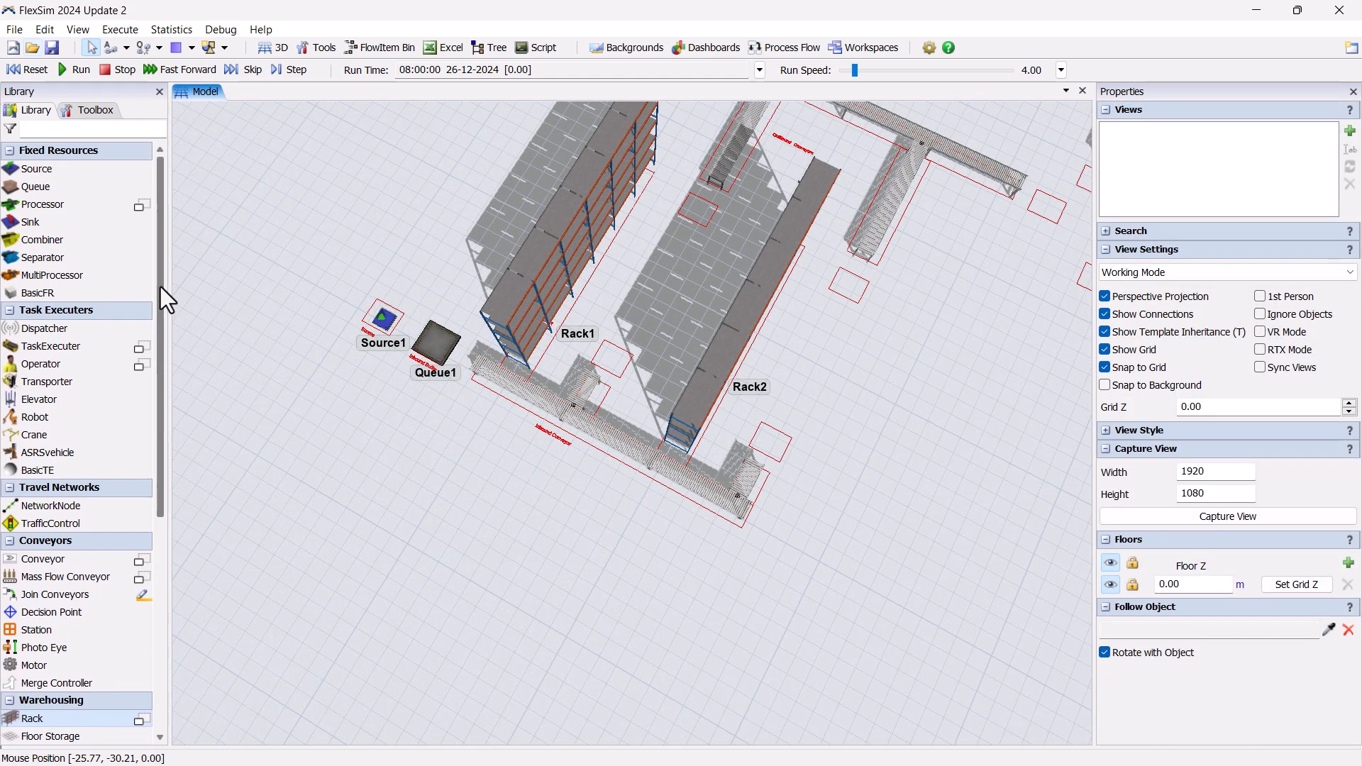
{"action": "left_click", "coordinate": [49, 452]}
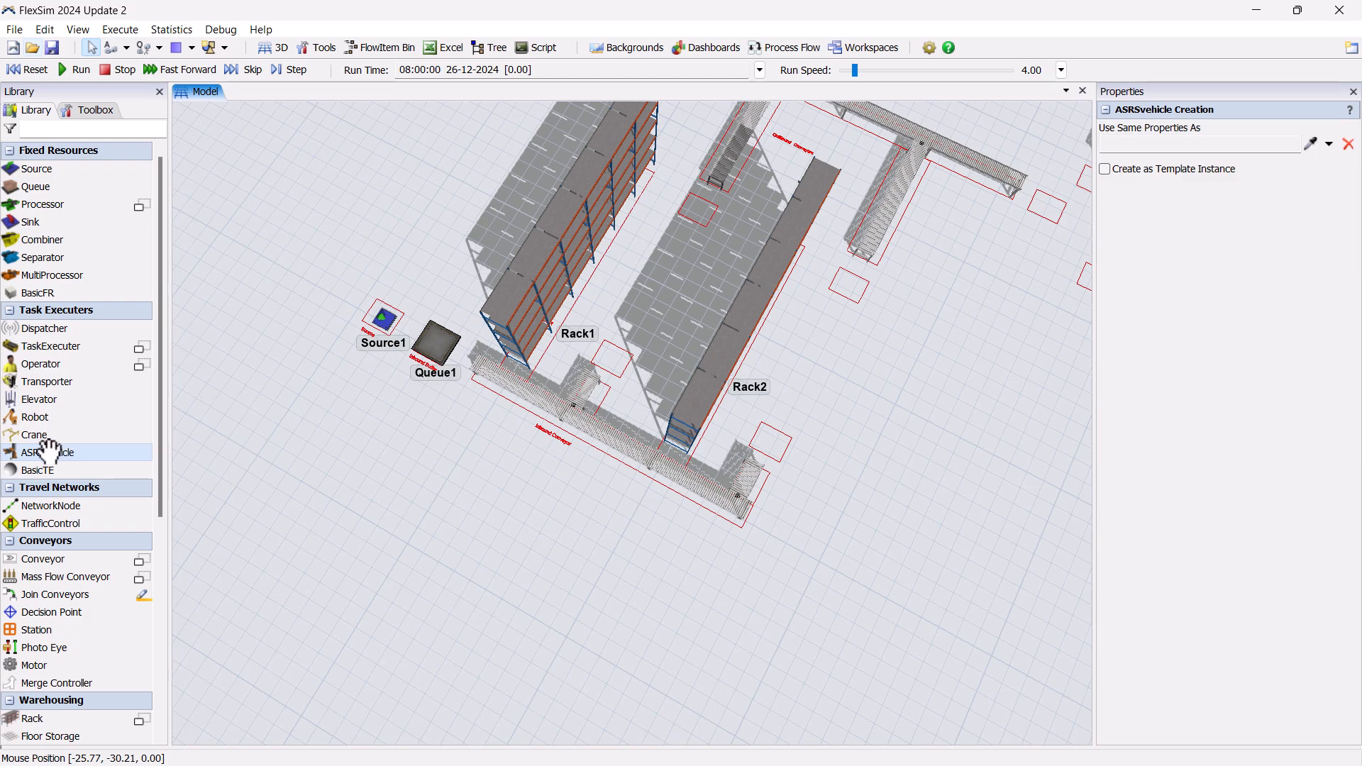
{"action": "left_click", "coordinate": [880, 460]}
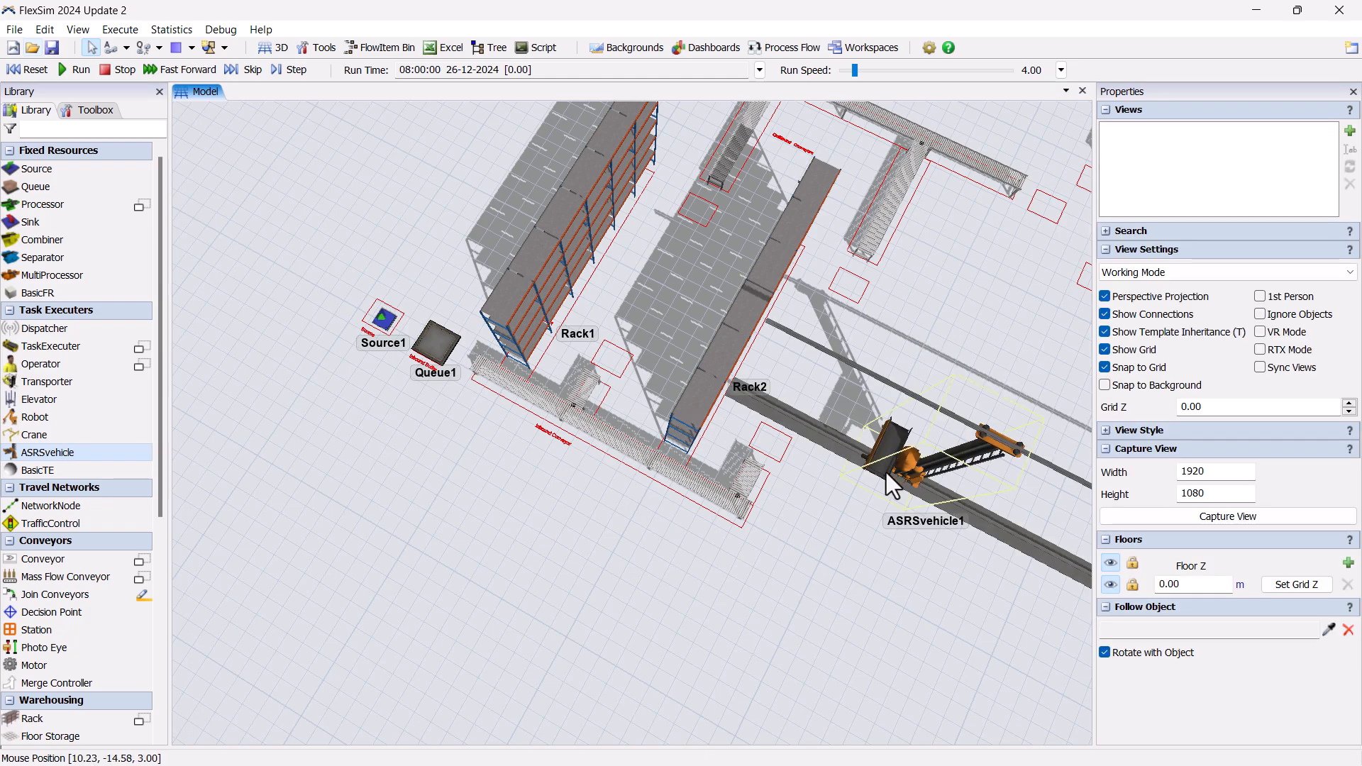
{"action": "left_click", "coordinate": [894, 419]}
{"action": "left_click_drag", "start_coordinate": [886, 408], "coordinate": [585, 465]}
{"action": "right_click_drag", "start_coordinate": [585, 465], "coordinate": [659, 492]}
- Align the ASRS vehicle parallel to the racks with a 90° Z rotation and shorten its rails at both ends
{"action": "left_click", "coordinate": [596, 285]}
{"action": "left_click_drag", "start_coordinate": [592, 342], "coordinate": [594, 376]}
{"action": "left_click_drag", "start_coordinate": [294, 412], "coordinate": [399, 417]}
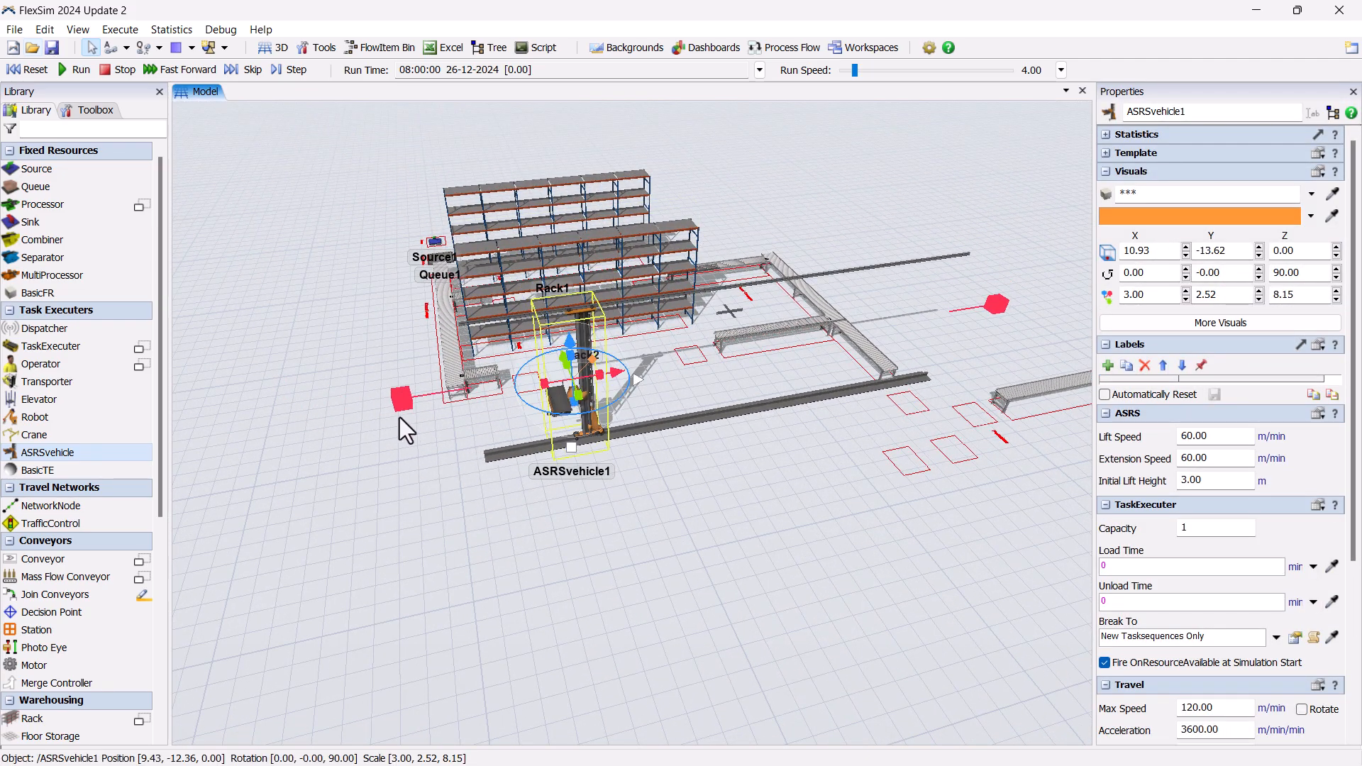
{"action": "left_click_drag", "start_coordinate": [1000, 305], "coordinate": [829, 323]}
- Move the ASRS vehicle alongside Rack1 and position a pasted copy of it alongside Rack2
{"action": "left_click", "coordinate": [729, 452]}
{"action": "right_click_drag", "start_coordinate": [729, 452], "coordinate": [785, 506]}
{"action": "left_click_drag", "start_coordinate": [730, 509], "coordinate": [439, 361]}
{"action": "left_click", "coordinate": [675, 445]}
{"action": "key", "text": "ctrl+v"}
{"action": "left_click_drag", "start_coordinate": [699, 450], "coordinate": [610, 427]}
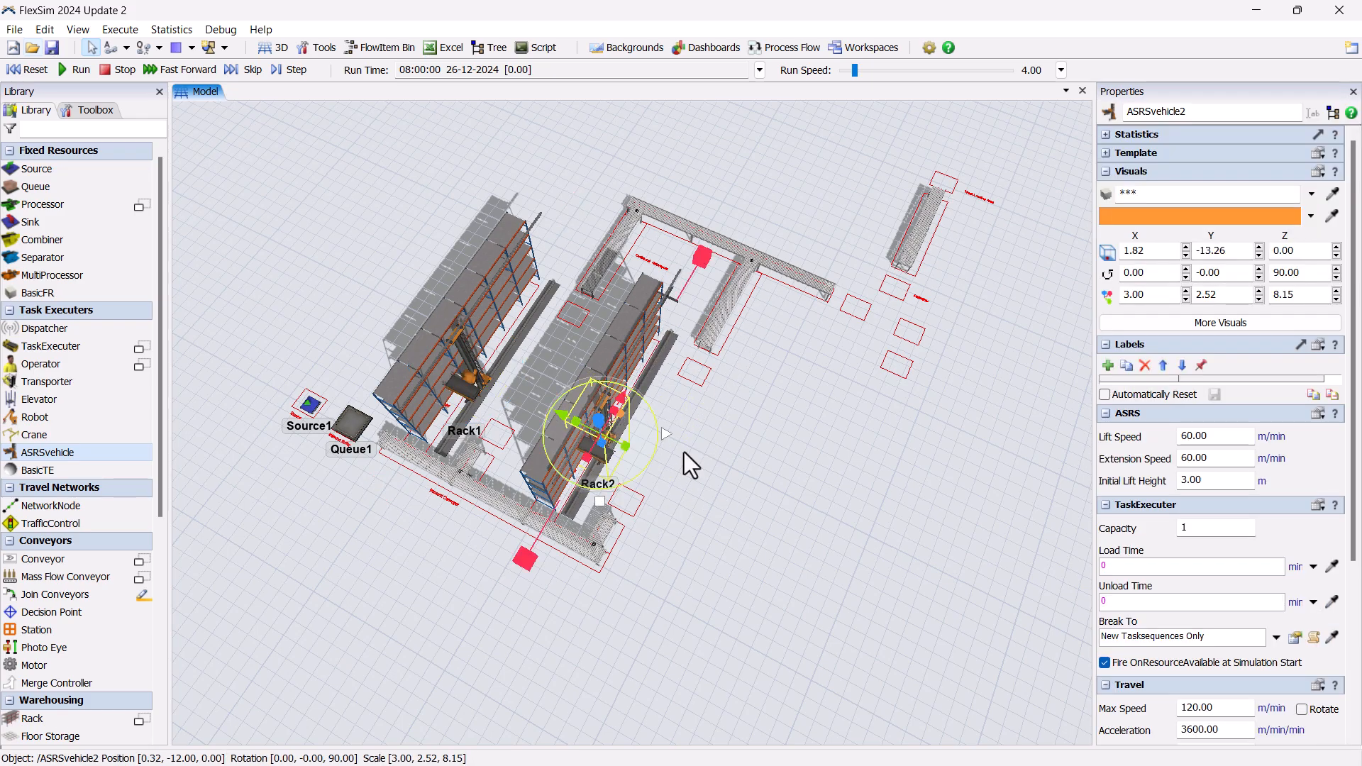
{"action": "left_click", "coordinate": [762, 477]}
{"action": "right_click_drag", "start_coordinate": [702, 466], "coordinate": [817, 523]}
{"action": "scroll", "coordinate": [809, 510], "scroll_direction": "up", "scroll_amount": 3}
{"action": "left_click_drag", "start_coordinate": [808, 512], "coordinate": [915, 531]}
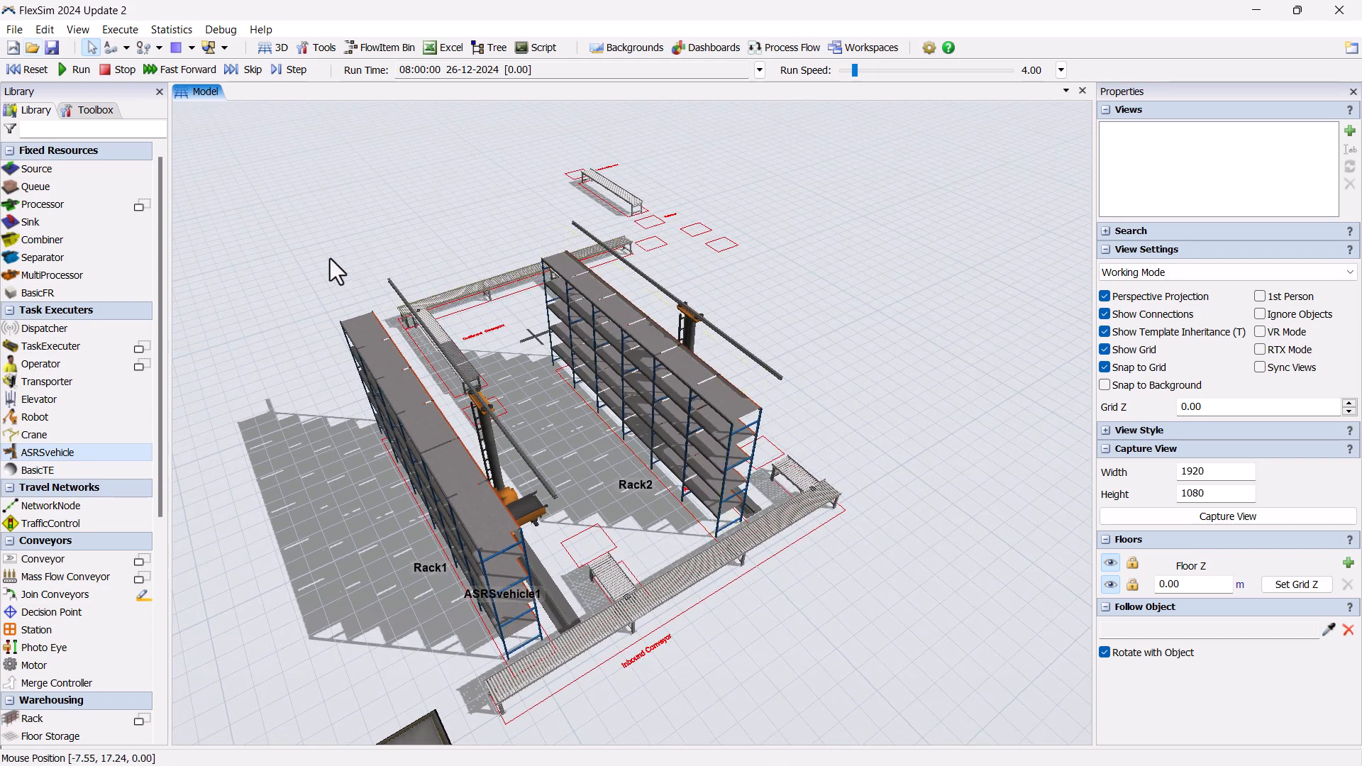
- Add two queues, one at the end of each short inbound conveyor branch beside Rack1 and Rack2
{"action": "left_click", "coordinate": [78, 186]}
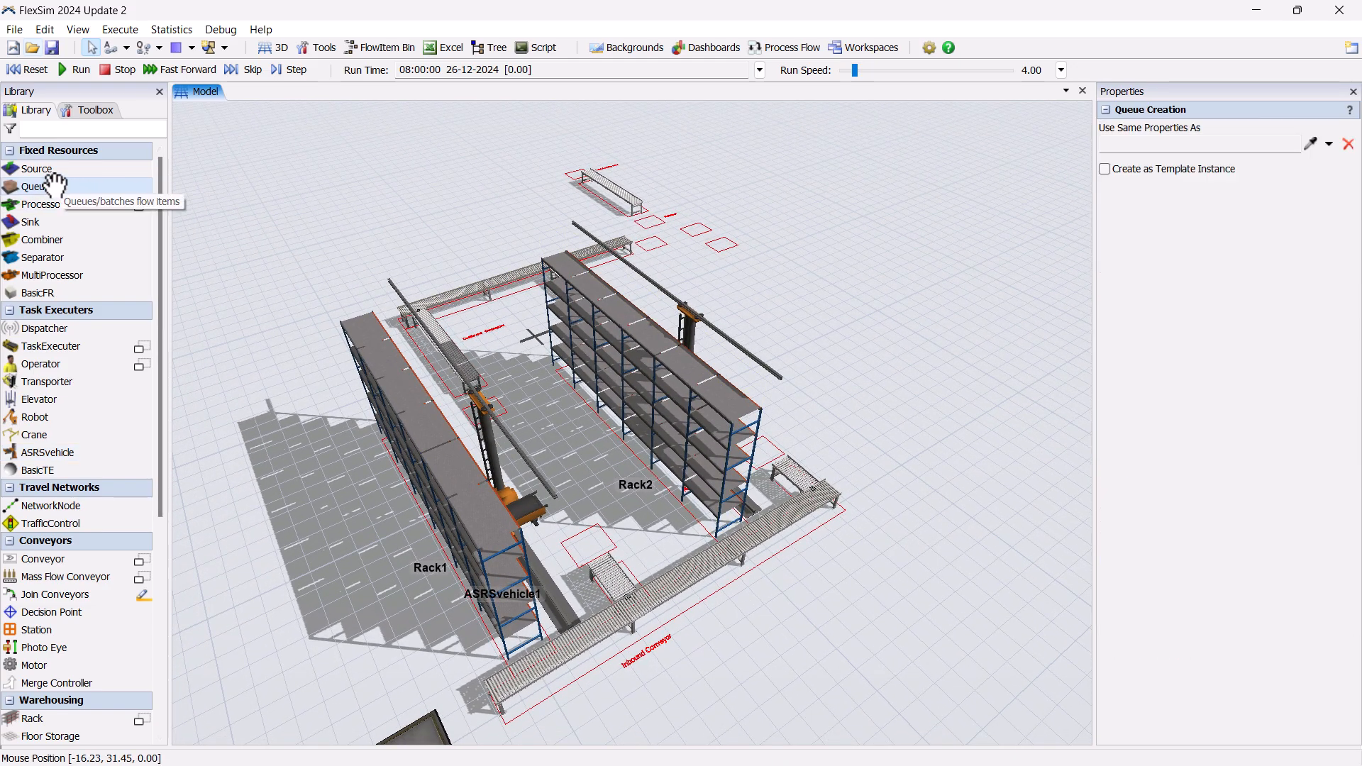
{"action": "left_click", "coordinate": [578, 537]}
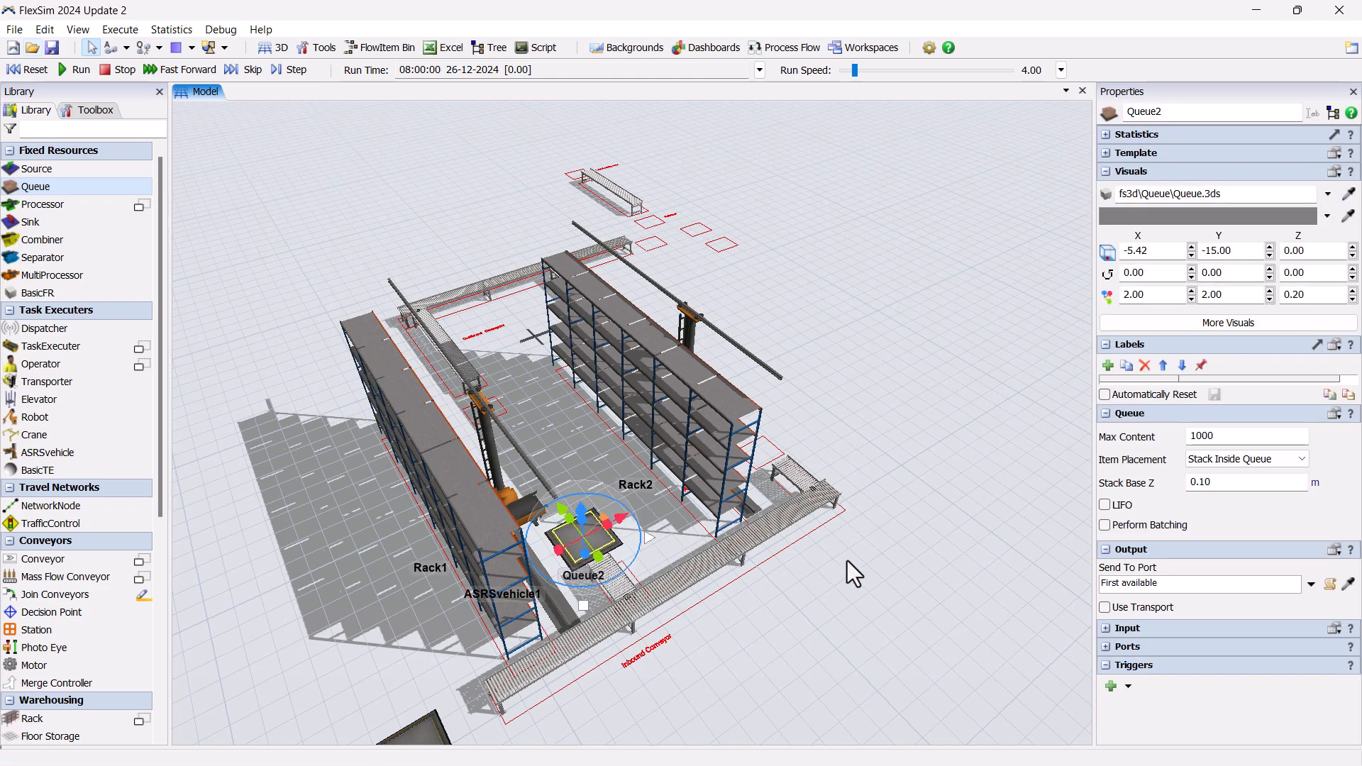
{"action": "left_click_drag", "start_coordinate": [847, 560], "coordinate": [721, 615]}
{"action": "left_click_drag", "start_coordinate": [610, 462], "coordinate": [608, 490]}
{"action": "left_click_drag", "start_coordinate": [635, 435], "coordinate": [717, 486]}
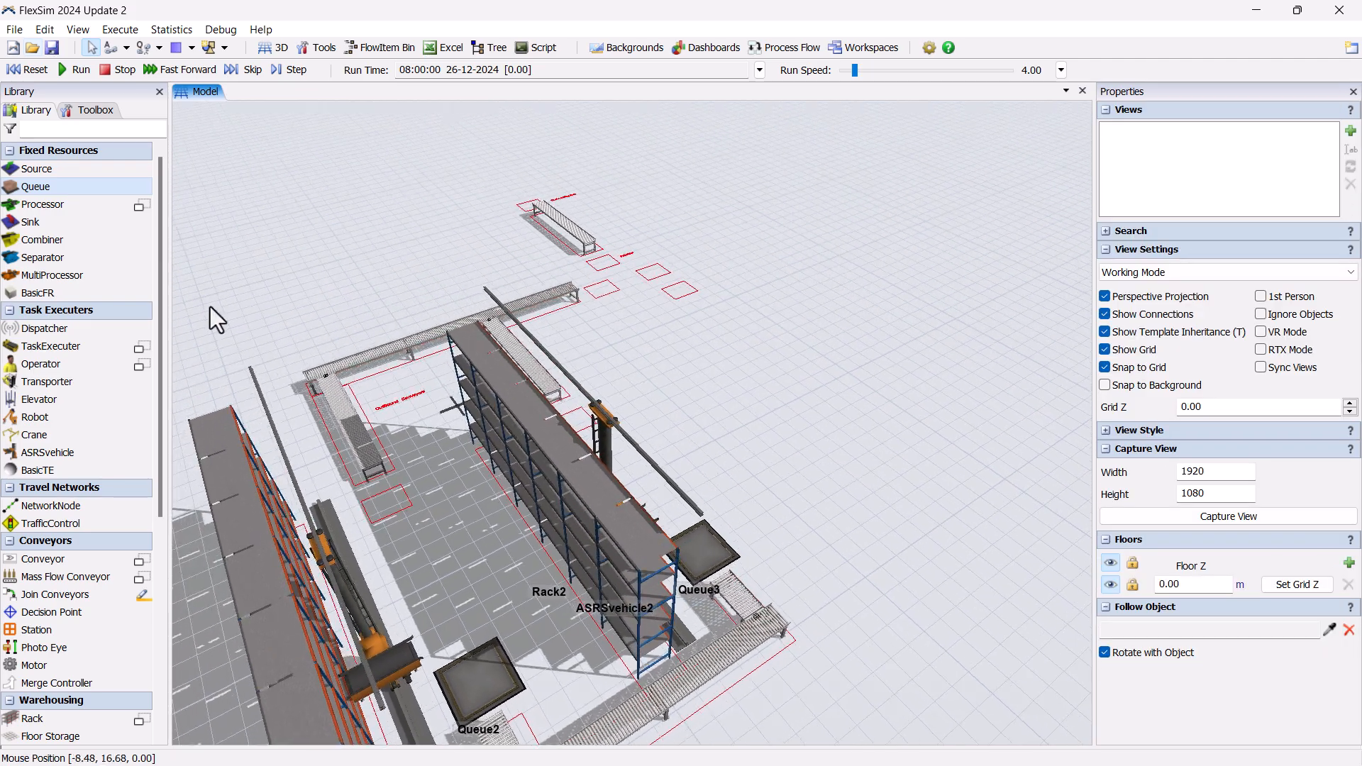
- Add two more queues on the outlines at the rack-side ends of the two short outbound conveyors
{"action": "left_click_drag", "start_coordinate": [375, 503], "coordinate": [391, 509]}
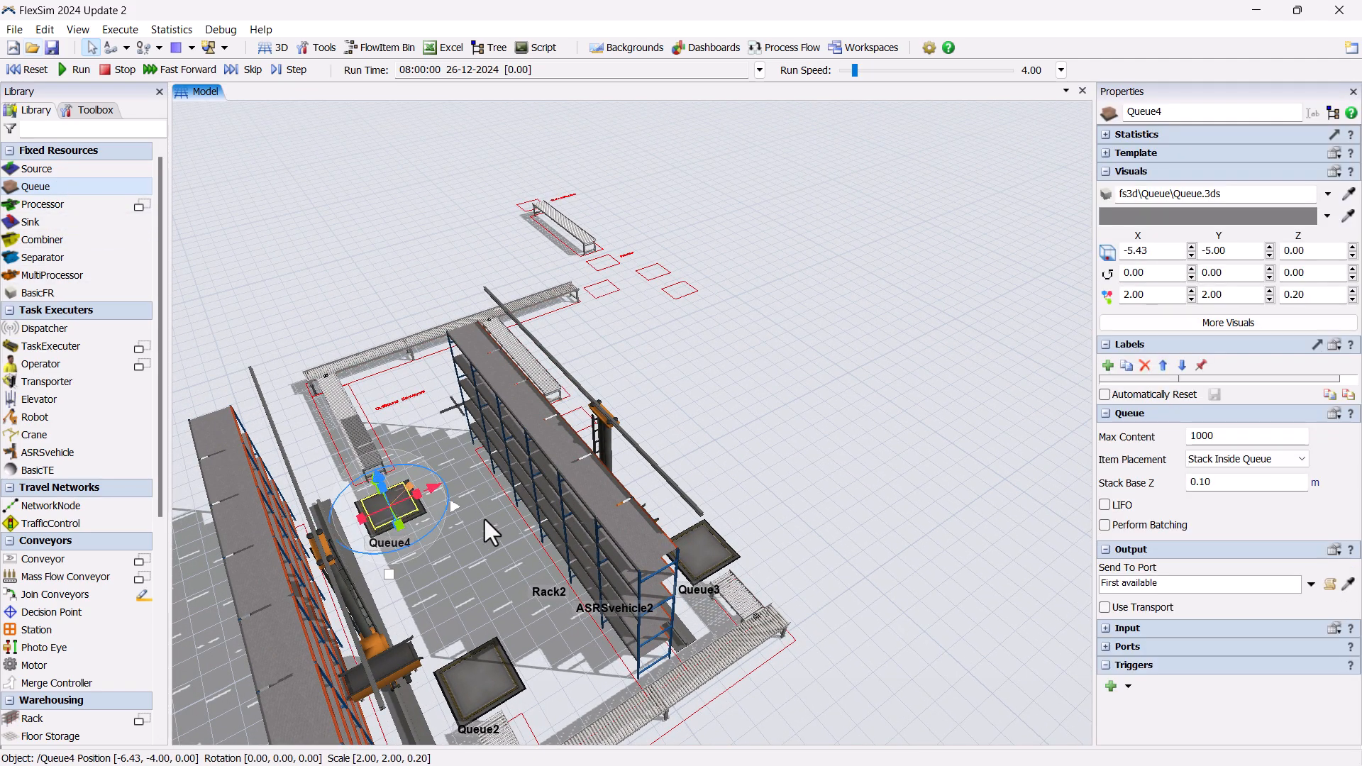
{"action": "left_click", "coordinate": [483, 517]}
{"action": "left_click_drag", "start_coordinate": [675, 419], "coordinate": [495, 485]}
{"action": "left_click_drag", "start_coordinate": [350, 490], "coordinate": [379, 510]}
{"action": "left_click", "coordinate": [501, 450]}
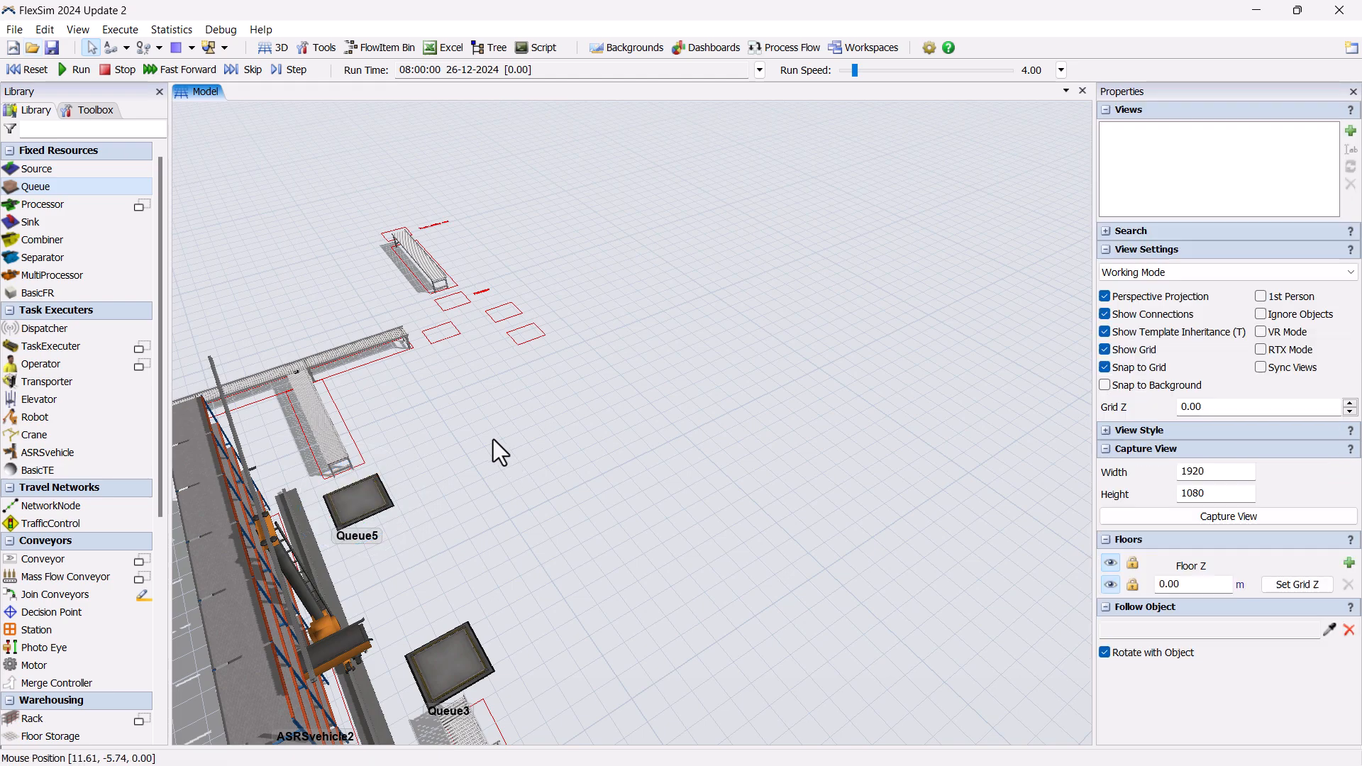
- Add a combiner at the palletizer location, rotate it 90° about Z and scale it to about 3.68 × 2.75 × 1.27
{"action": "left_click_drag", "start_coordinate": [487, 415], "coordinate": [565, 550]}
{"action": "left_click", "coordinate": [126, 238]}
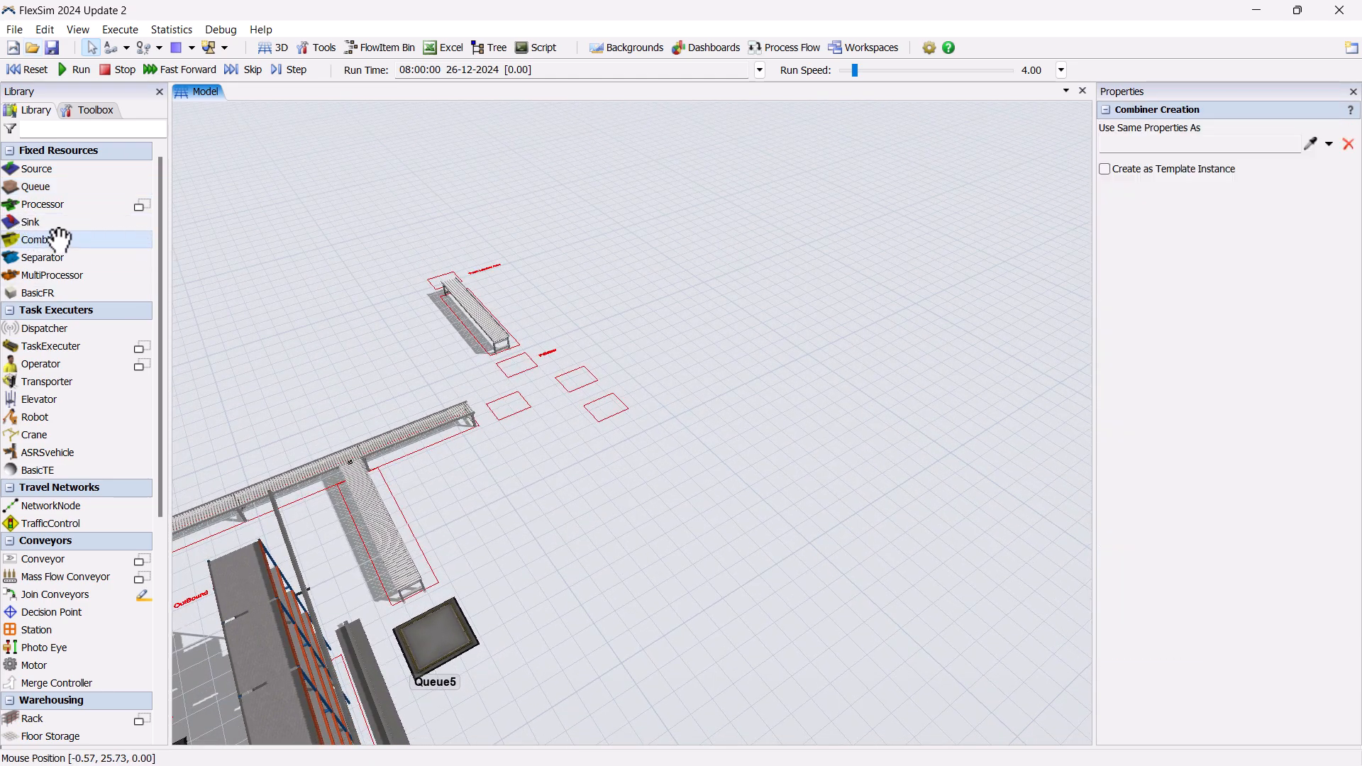
{"action": "left_click", "coordinate": [546, 383]}
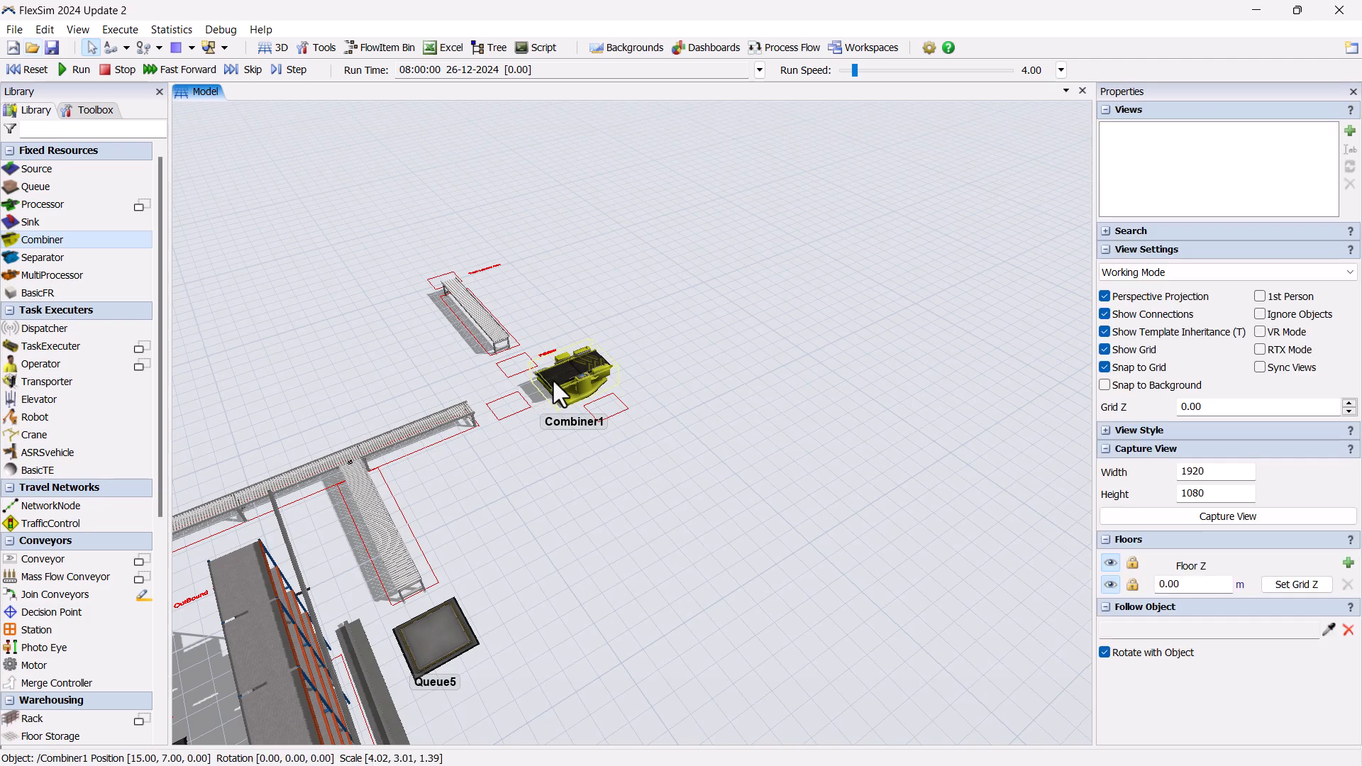
{"action": "mouse_move", "coordinate": [517, 379]}
{"action": "left_mouse_down"}
{"action": "mouse_move", "coordinate": [589, 356]}
{"action": "mouse_move", "coordinate": [565, 375]}
{"action": "mouse_move", "coordinate": [521, 368]}
{"action": "left_mouse_up"}
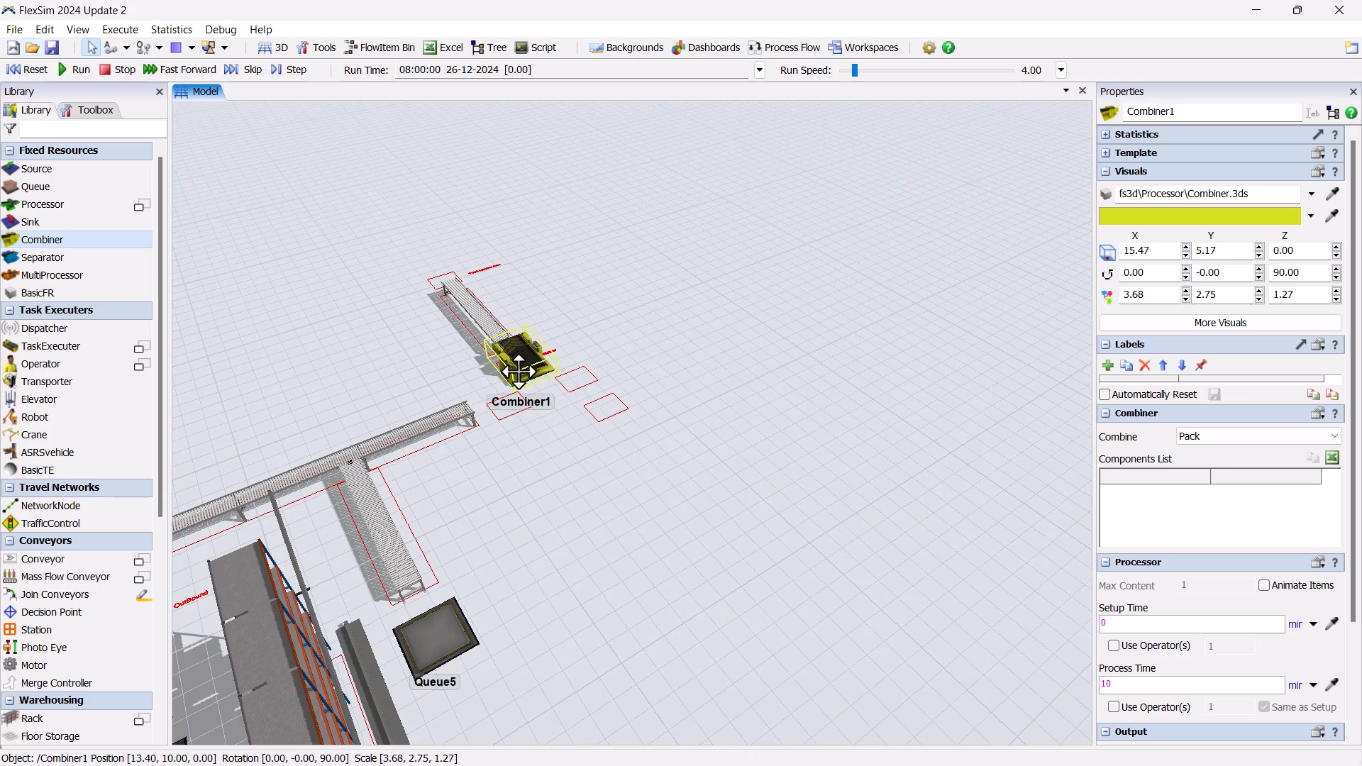
{"action": "left_click", "coordinate": [506, 308]}
- Add a queue on the outline between the end of the main outbound conveyor and the combiner
{"action": "right_click_drag", "start_coordinate": [507, 308], "coordinate": [557, 546]}
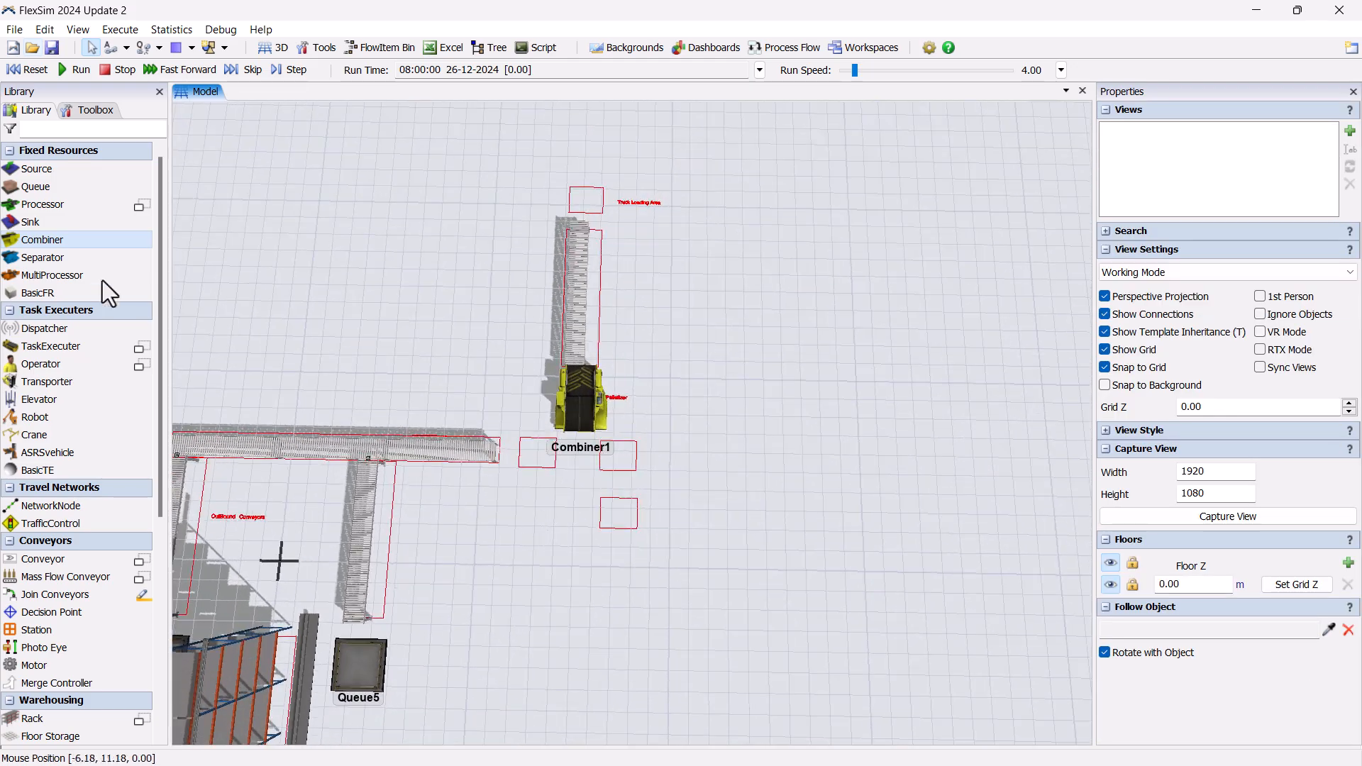
{"action": "left_click_drag", "start_coordinate": [134, 186], "coordinate": [523, 457]}
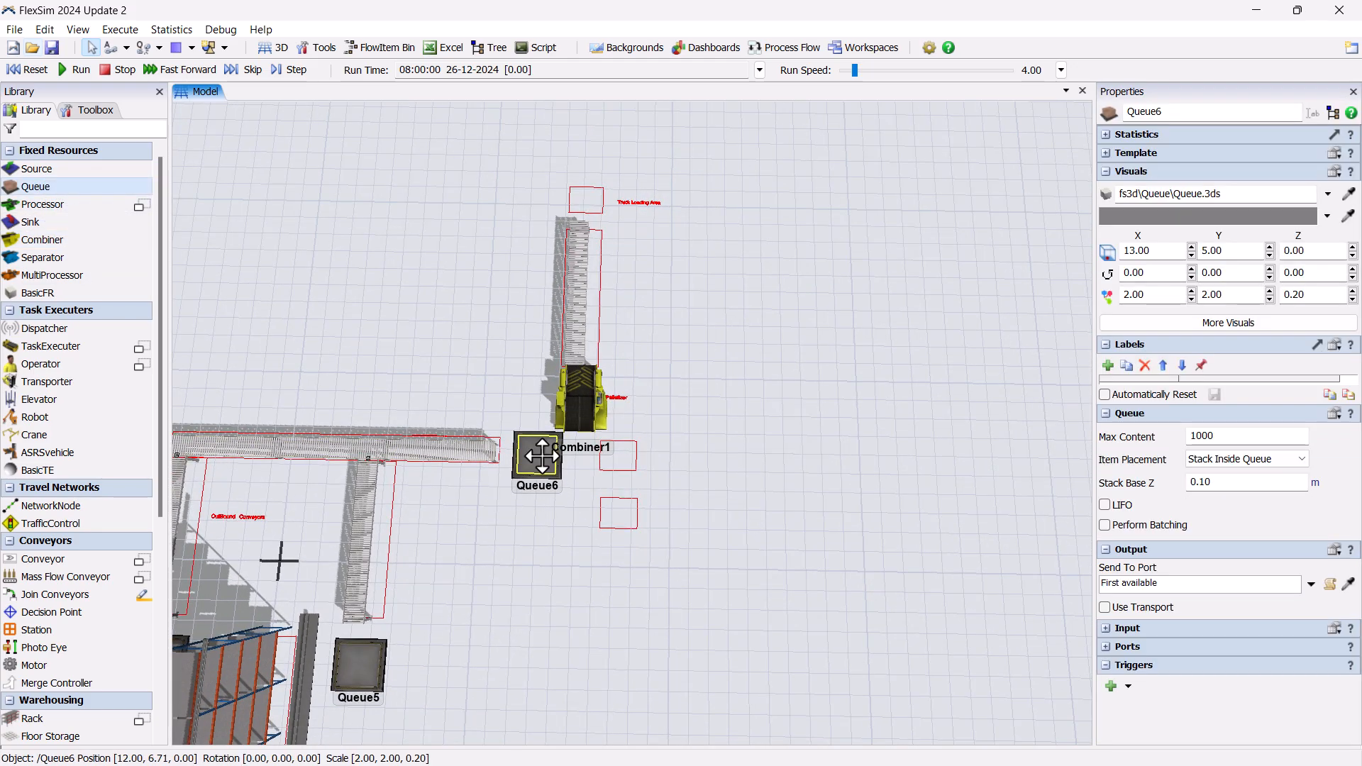
{"action": "left_click", "coordinate": [692, 284]}
- Add a sink on the Truck Loading Area outline at the far end of the conveyor leading from the combiner
{"action": "left_click_drag", "start_coordinate": [691, 284], "coordinate": [725, 493]}
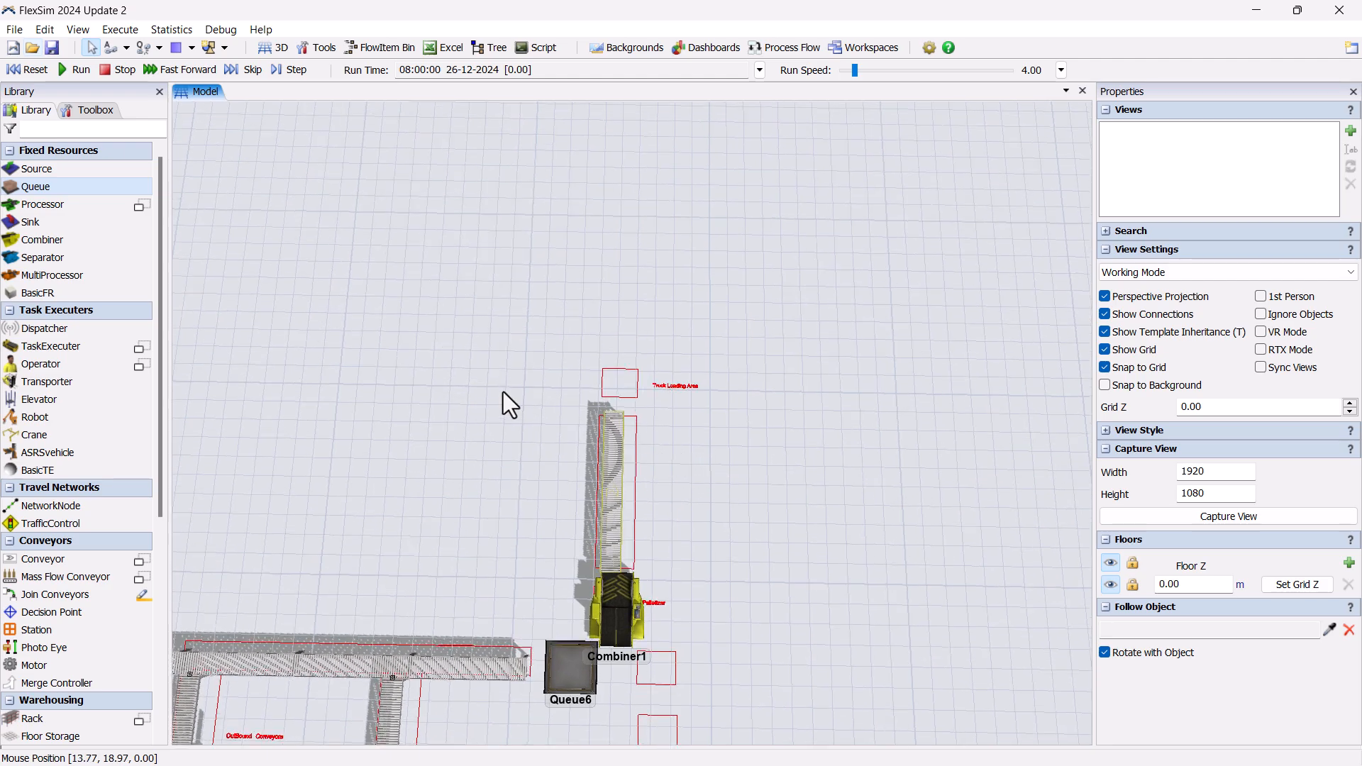
{"action": "left_click", "coordinate": [77, 222]}
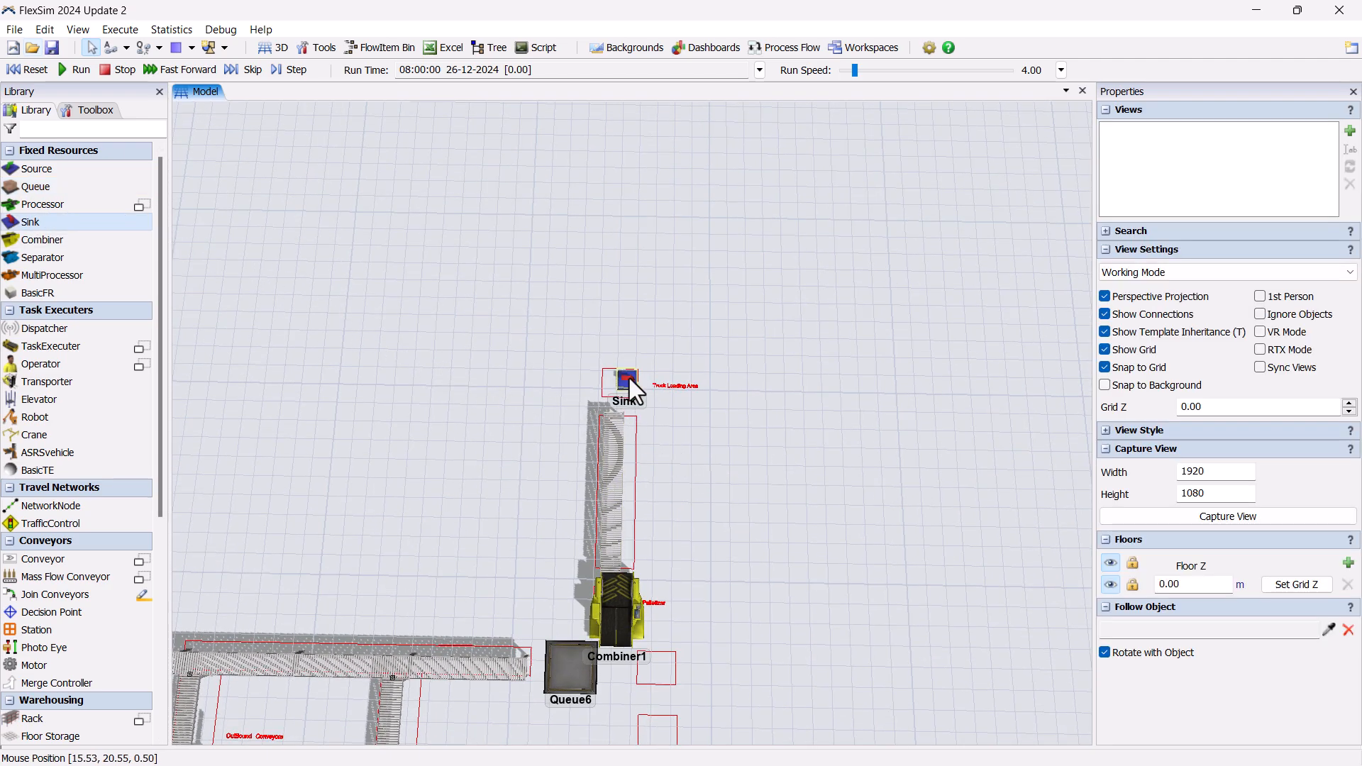
{"action": "left_click", "coordinate": [632, 381]}
{"action": "left_click", "coordinate": [724, 411]}
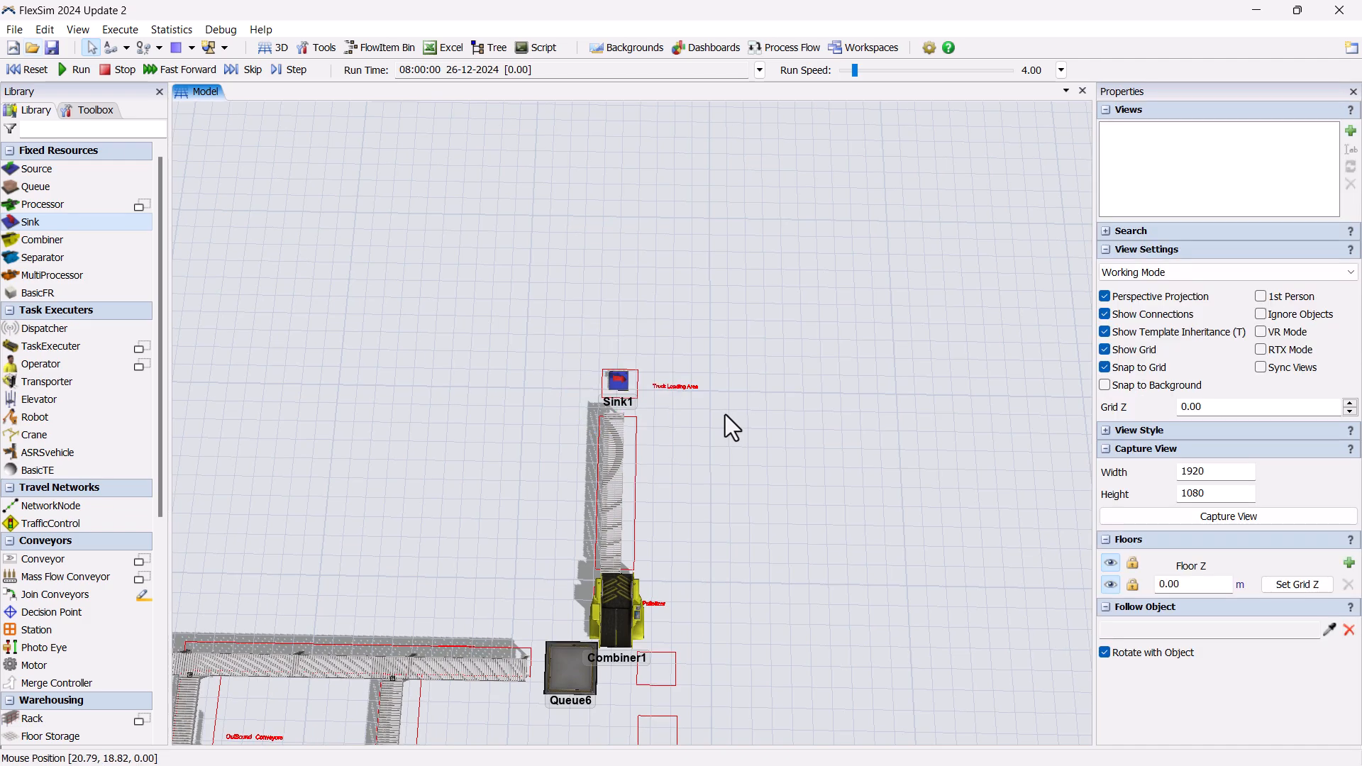
- Examine the overall warehouse layout from the truck loading area back to the source
{"action": "scroll", "coordinate": [724, 414], "scroll_direction": "down", "scroll_amount": 1}
{"action": "left_click_drag", "start_coordinate": [745, 453], "coordinate": [751, 347]}
{"action": "scroll", "coordinate": [752, 348], "scroll_direction": "down", "scroll_amount": 1}
{"action": "right_click_drag", "start_coordinate": [757, 374], "coordinate": [621, 611]}
{"action": "scroll", "coordinate": [621, 610], "scroll_direction": "up", "scroll_amount": 1}
{"action": "left_click_drag", "start_coordinate": [716, 510], "coordinate": [730, 483]}
{"action": "left_click_drag", "start_coordinate": [560, 651], "coordinate": [622, 639]}
{"action": "right_click_drag", "start_coordinate": [622, 639], "coordinate": [553, 570]}
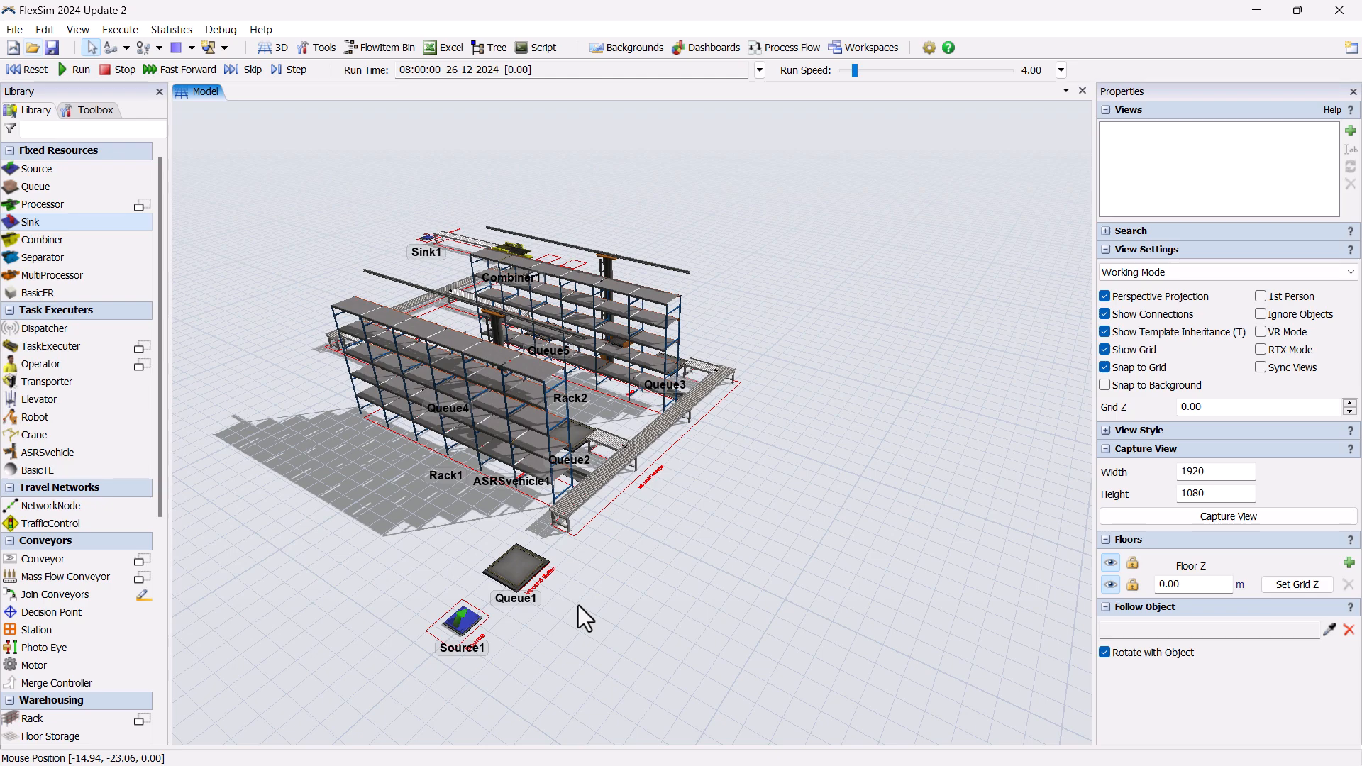
- Keep the source's arrival style at Inter-Arrival Time and set the inter-arrival time to 3 minutes
{"action": "left_click", "coordinate": [466, 620]}
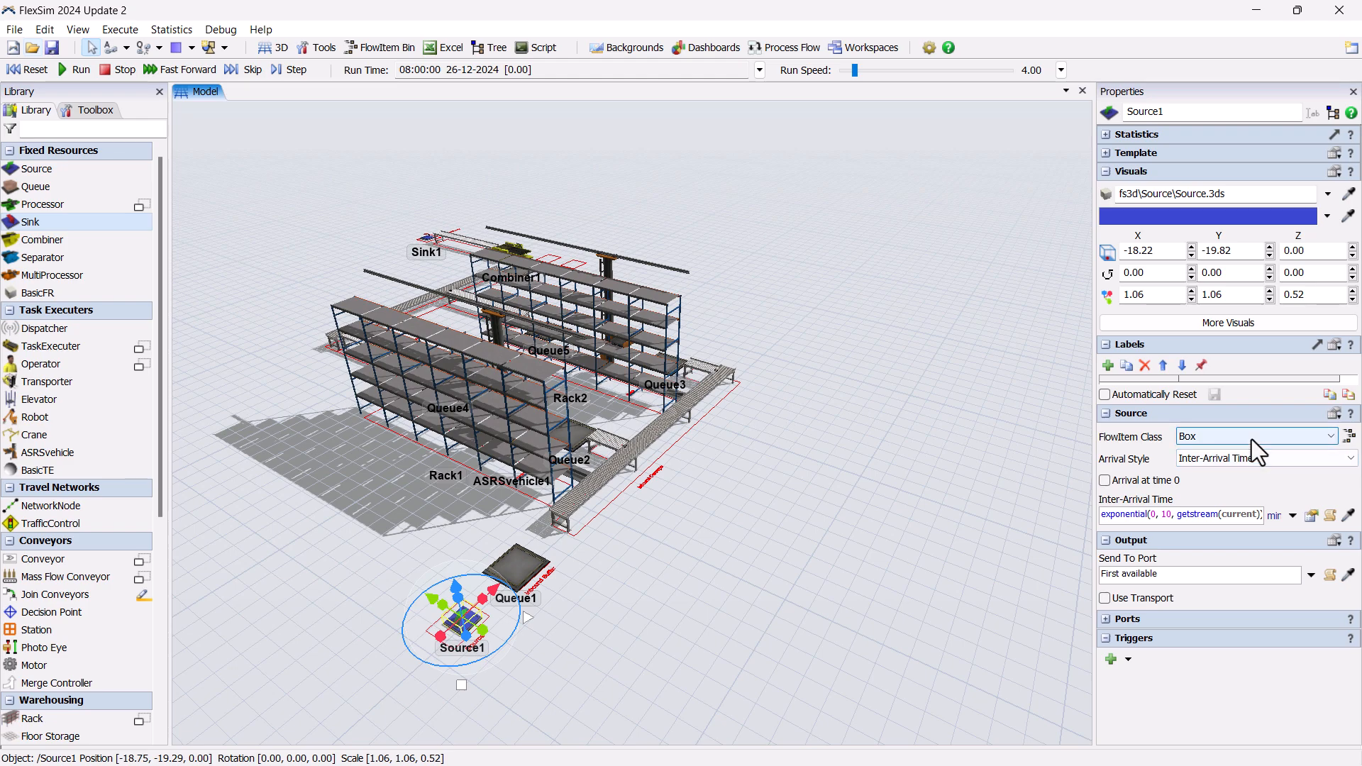
{"action": "left_click", "coordinate": [1254, 457]}
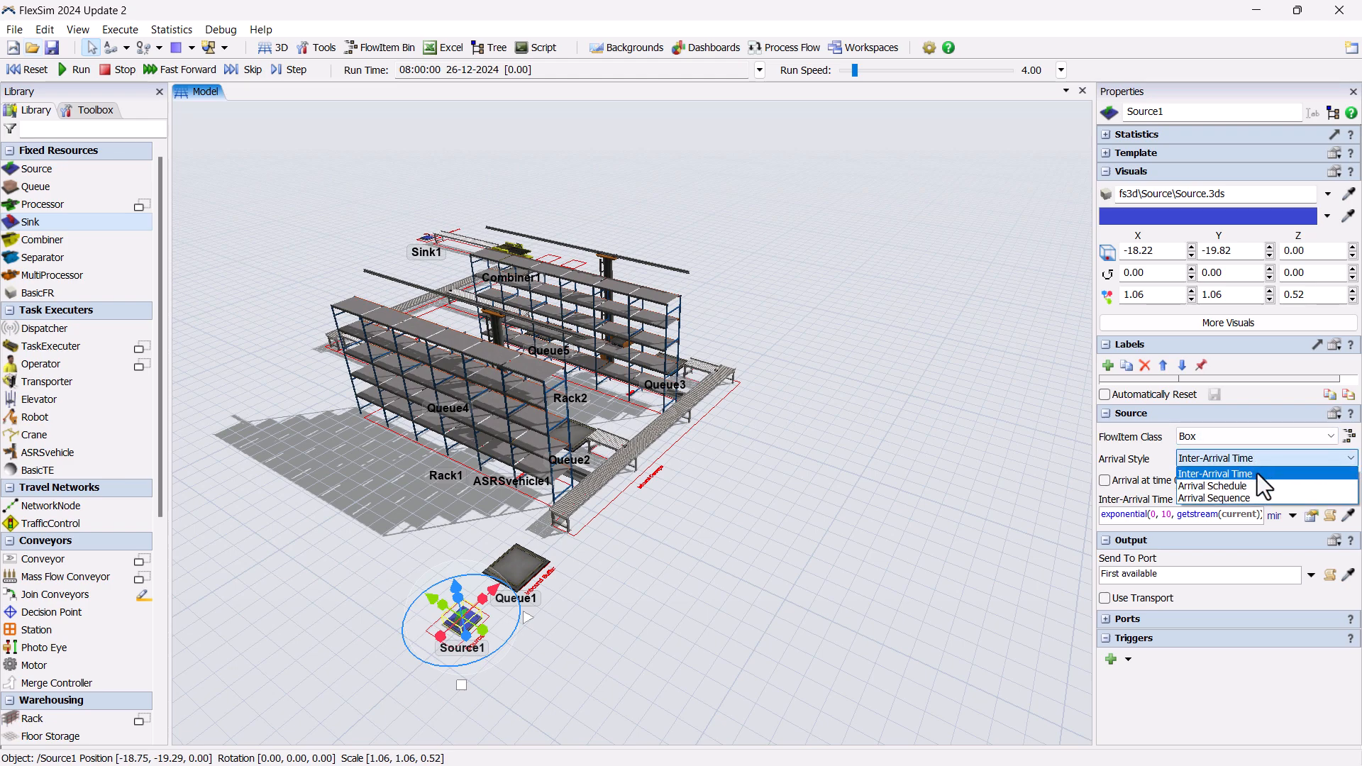
{"action": "left_click", "coordinate": [1257, 474]}
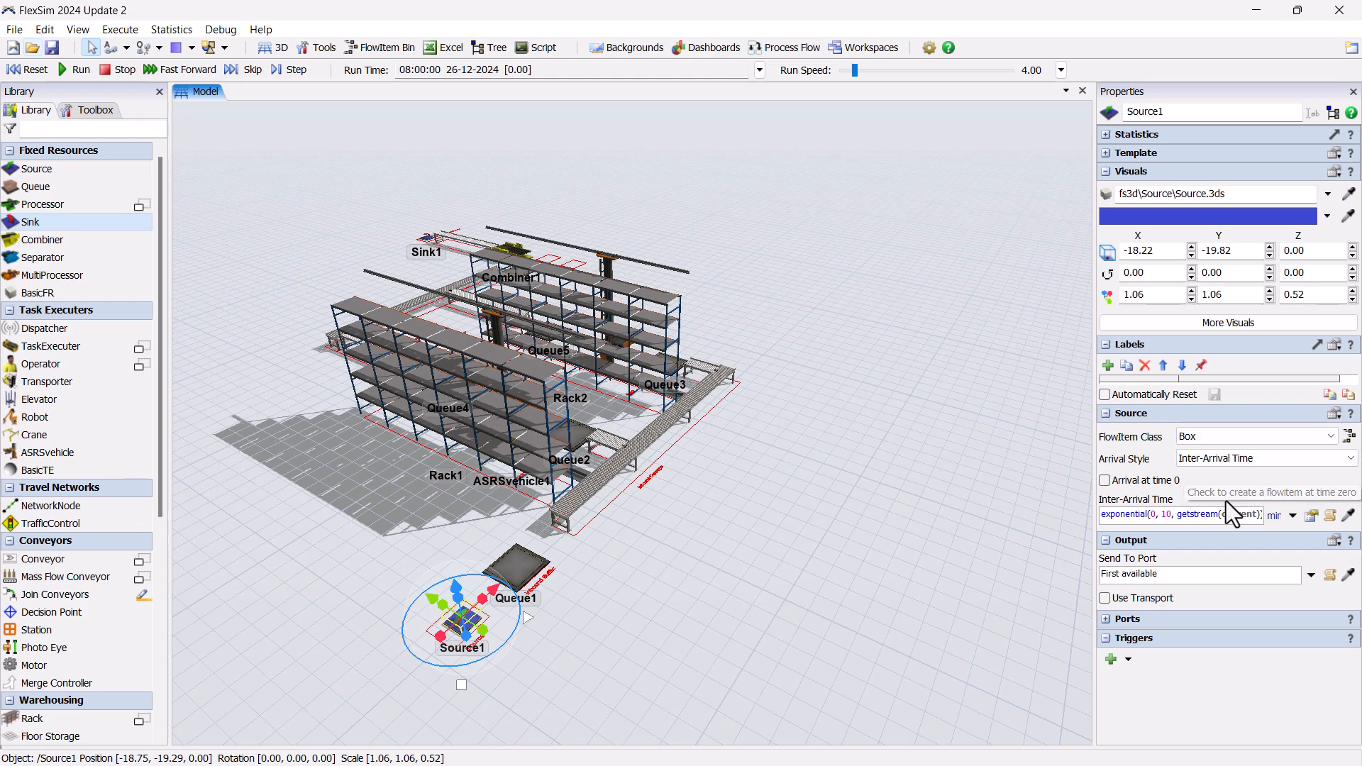
{"action": "left_click", "coordinate": [1214, 513]}
{"action": "key", "text": "ctrl+a"}
{"action": "type", "text": "3"}
{"action": "left_click", "coordinate": [1247, 497]}
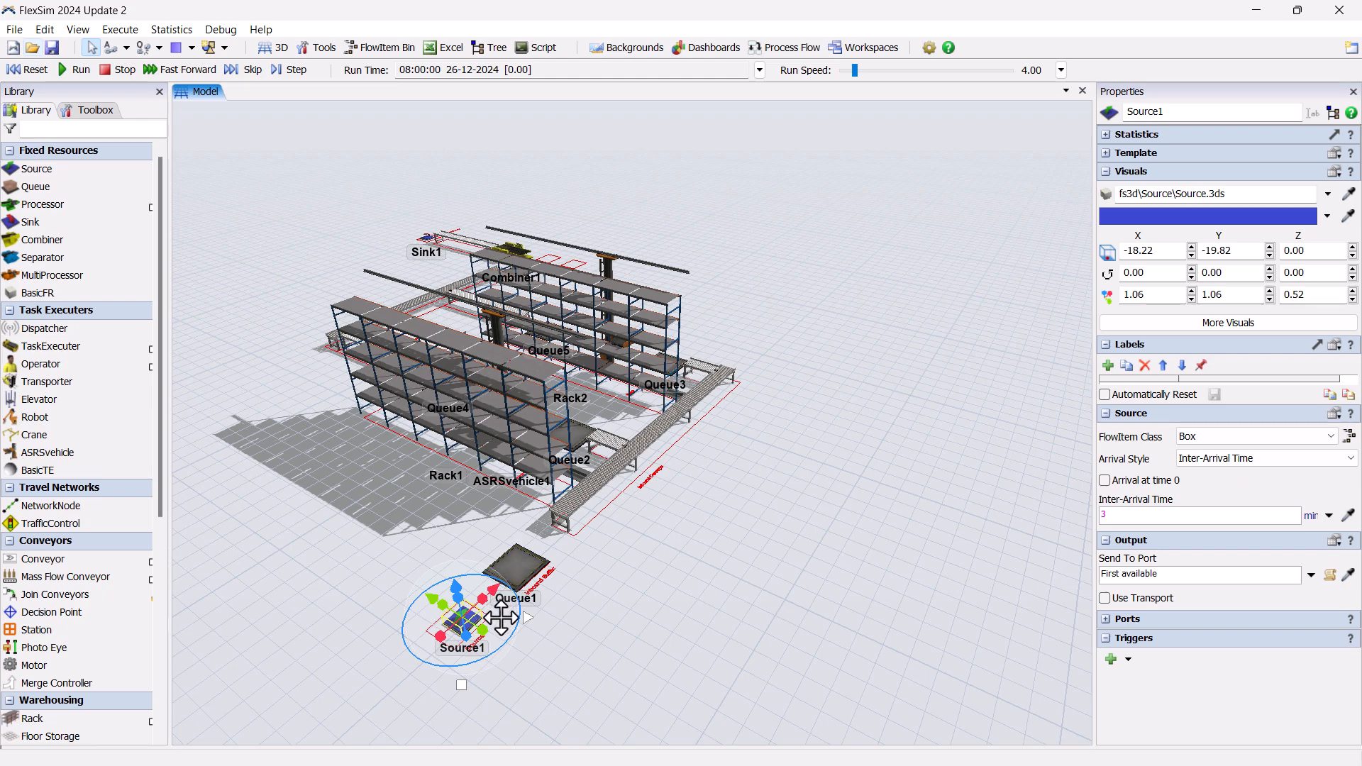
- Add an On Creation trigger to the source that sets label and color, with label "Type" and value duniform(1, 2, getstream(current))
{"action": "left_click", "coordinate": [1118, 665]}
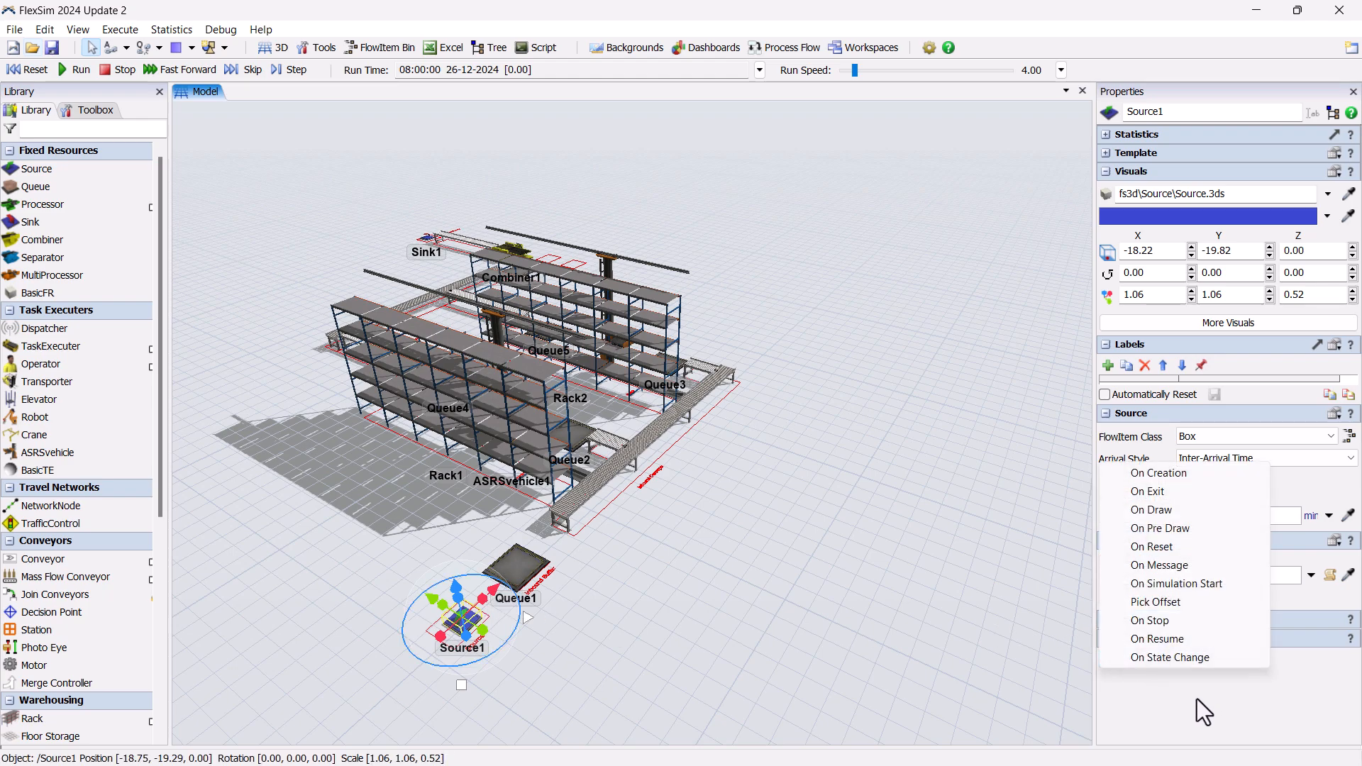
{"action": "left_click", "coordinate": [1197, 699]}
{"action": "left_click", "coordinate": [1126, 663]}
{"action": "left_click", "coordinate": [1182, 476]}
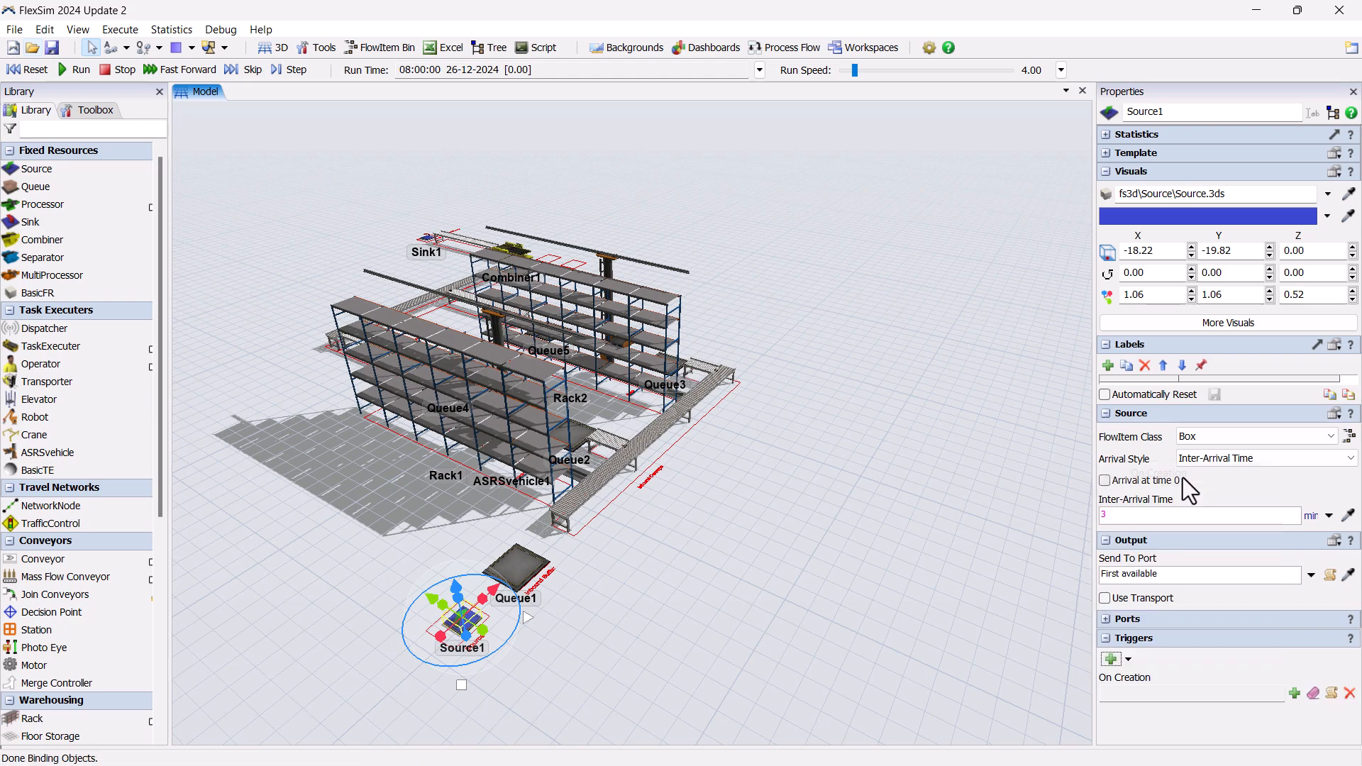
{"action": "left_click", "coordinate": [1292, 696]}
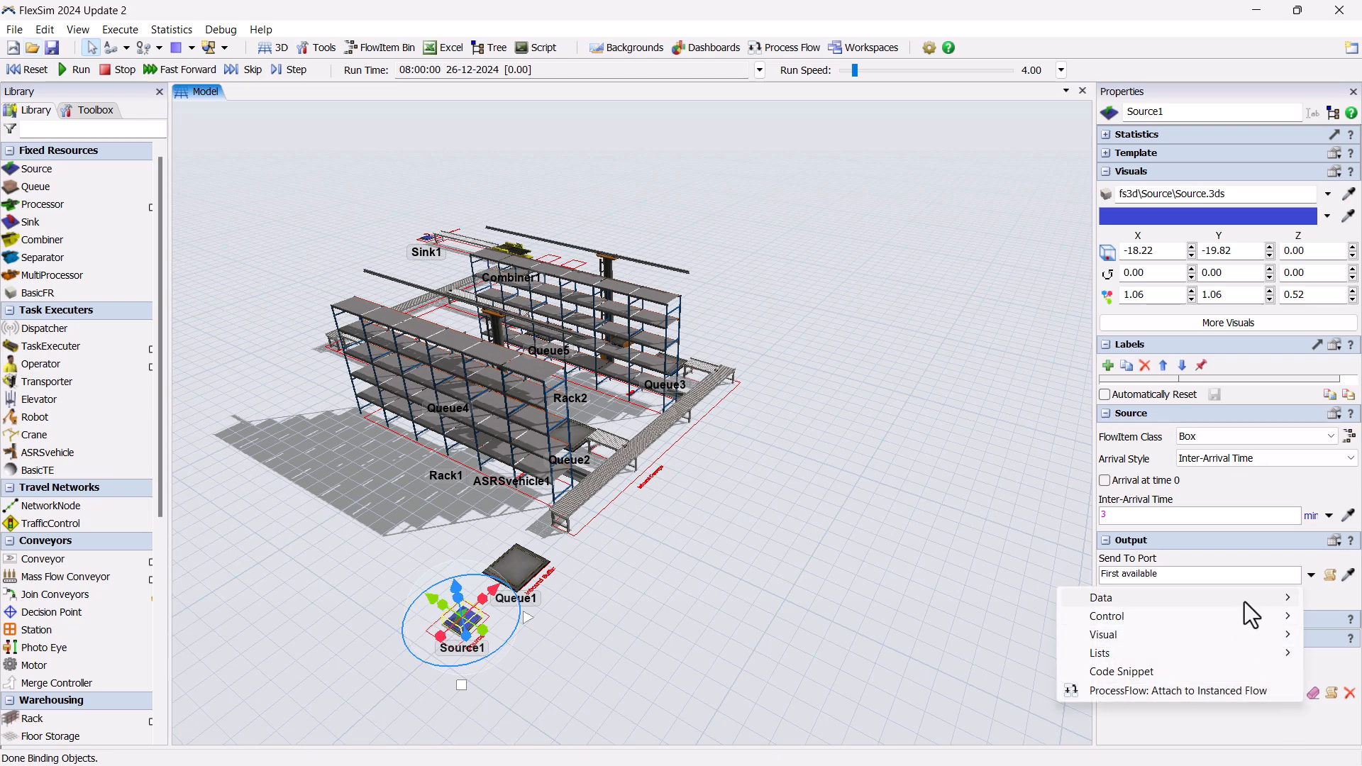
{"action": "mouse_move", "coordinate": [1244, 602]}
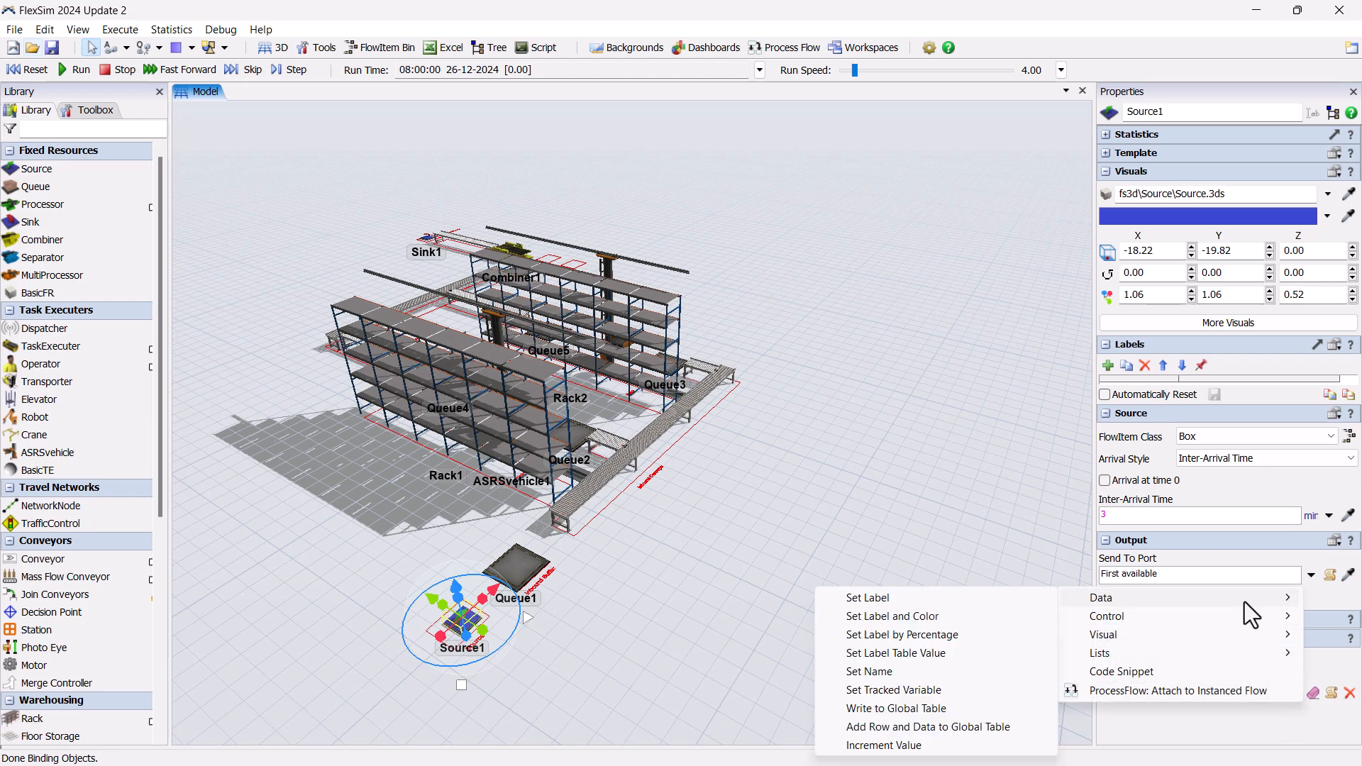
{"action": "left_click", "coordinate": [994, 616]}
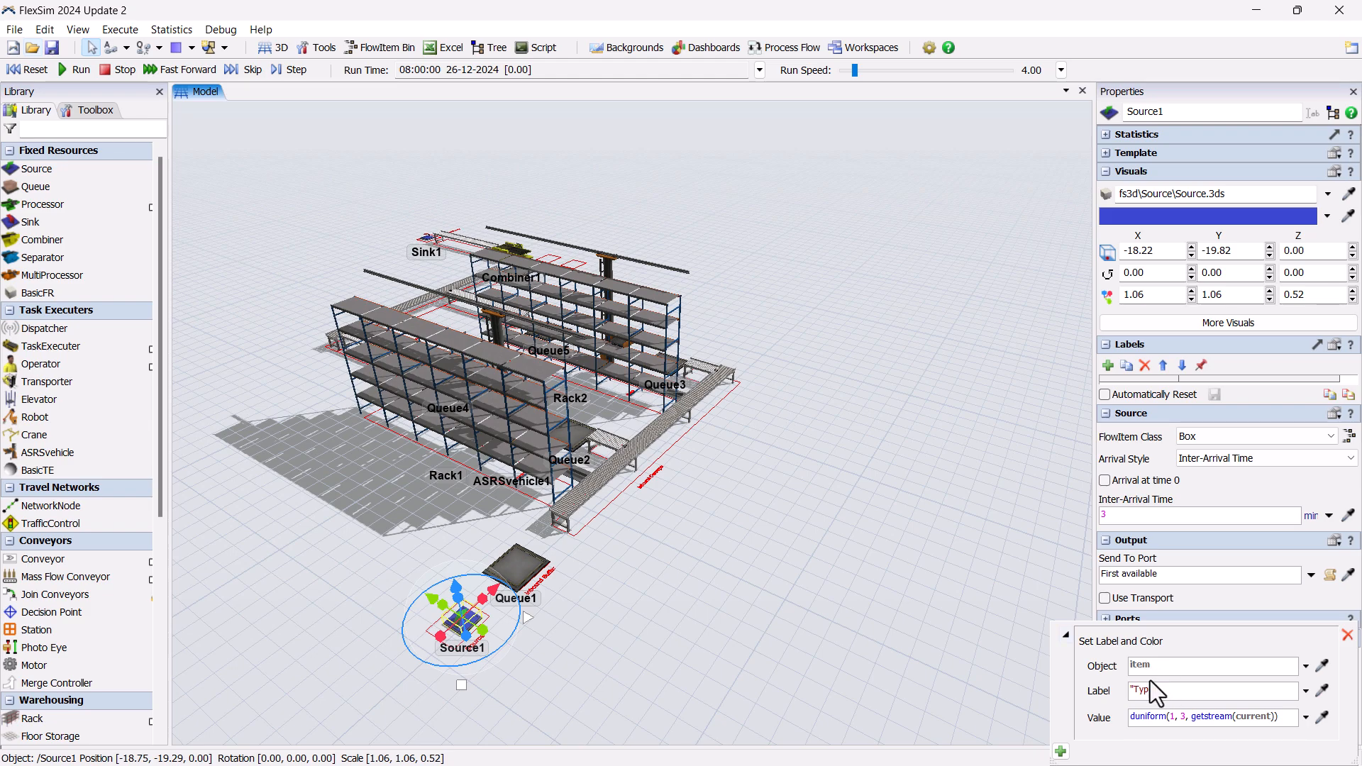
{"action": "left_click", "coordinate": [1146, 689]}
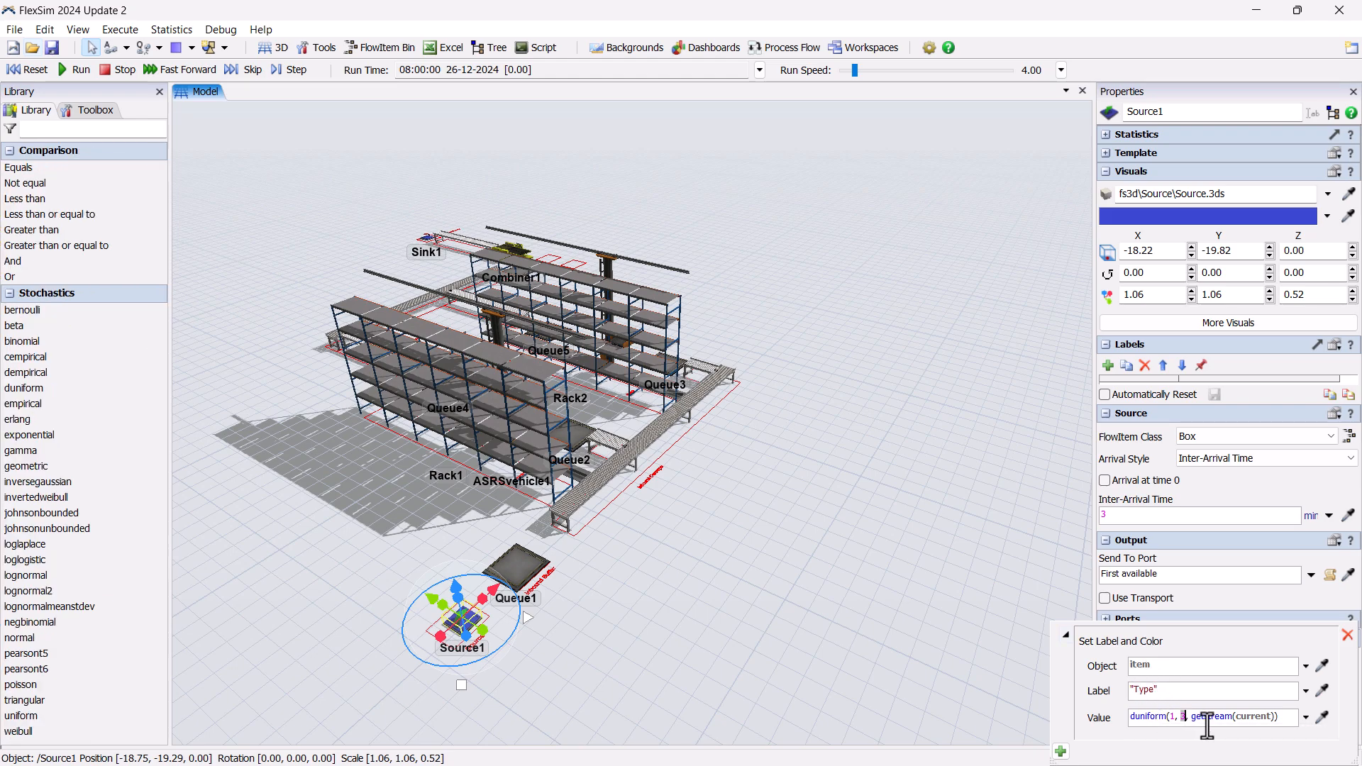
{"action": "left_click", "coordinate": [1036, 577]}
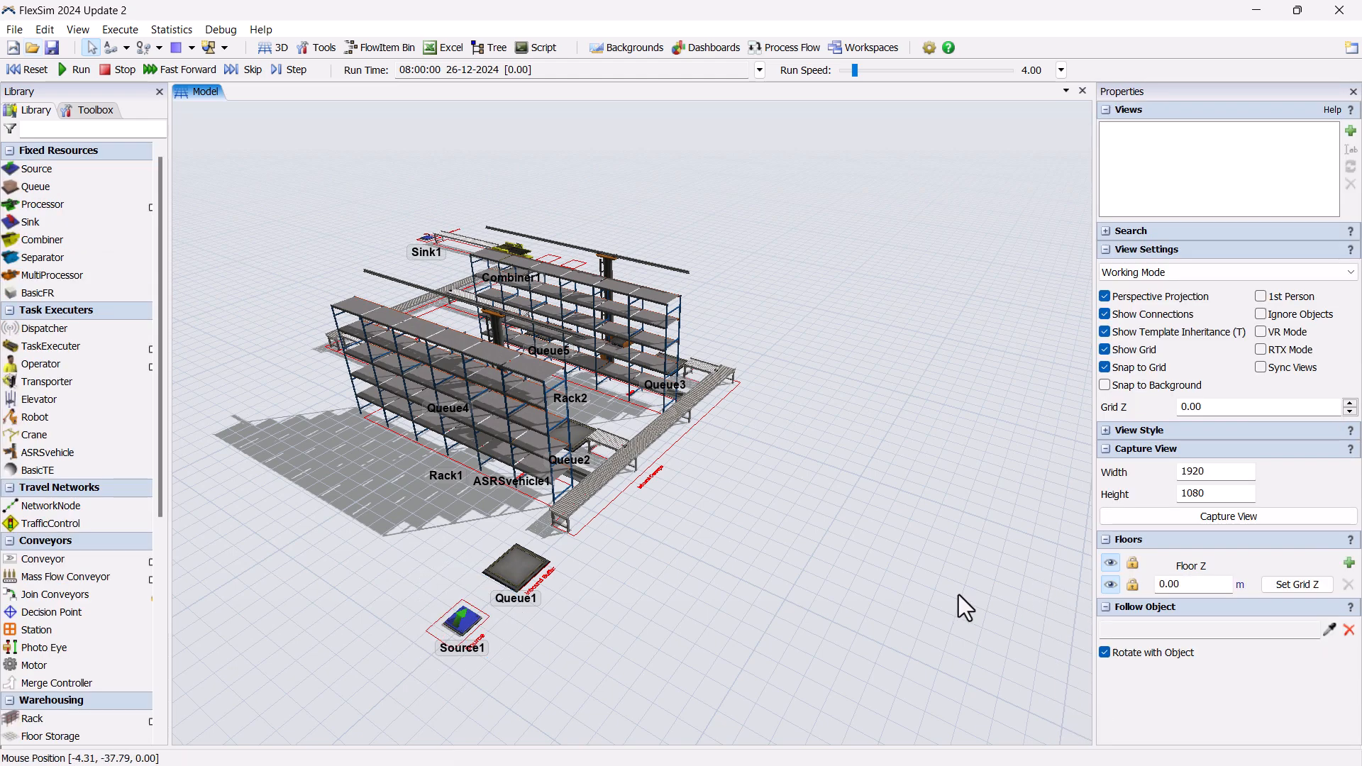
{"action": "left_click", "coordinate": [464, 621]}
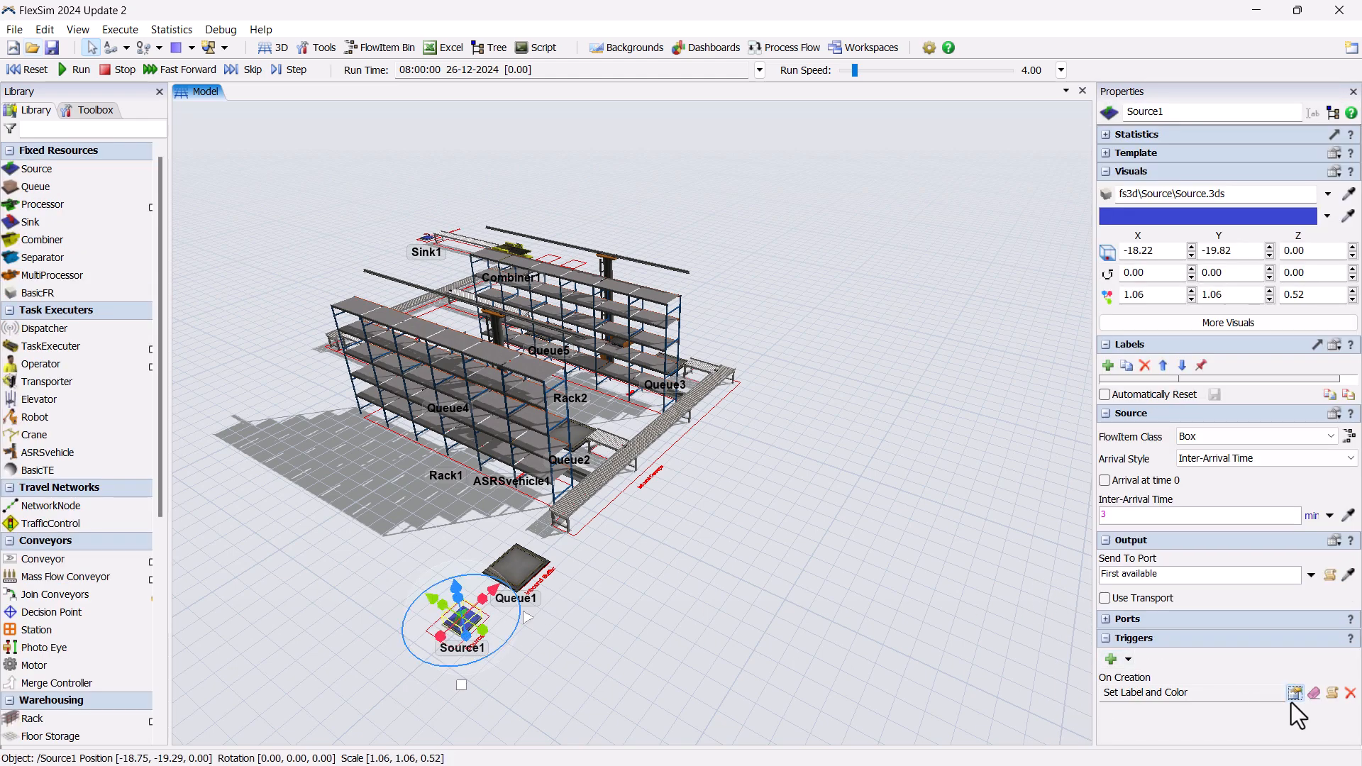
{"action": "left_click", "coordinate": [1290, 702]}
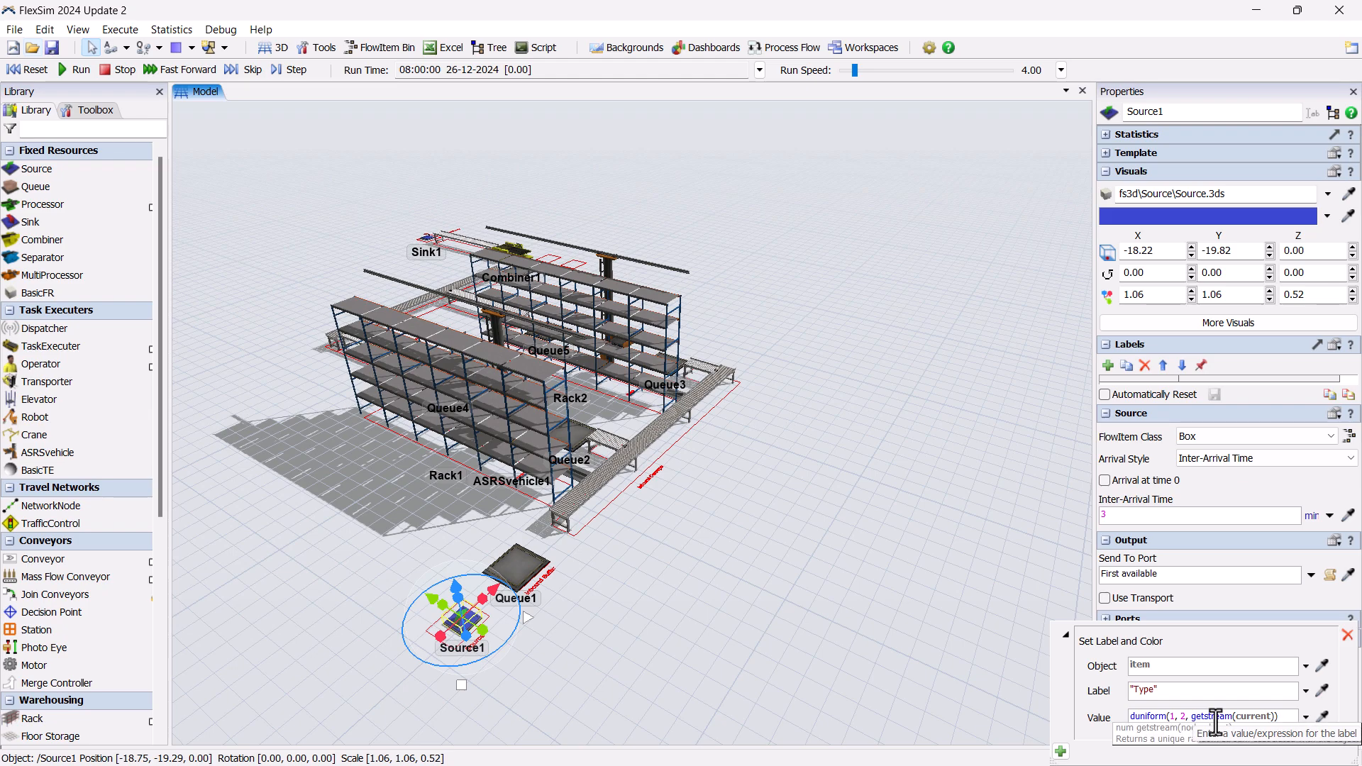
{"action": "left_click", "coordinate": [976, 578]}
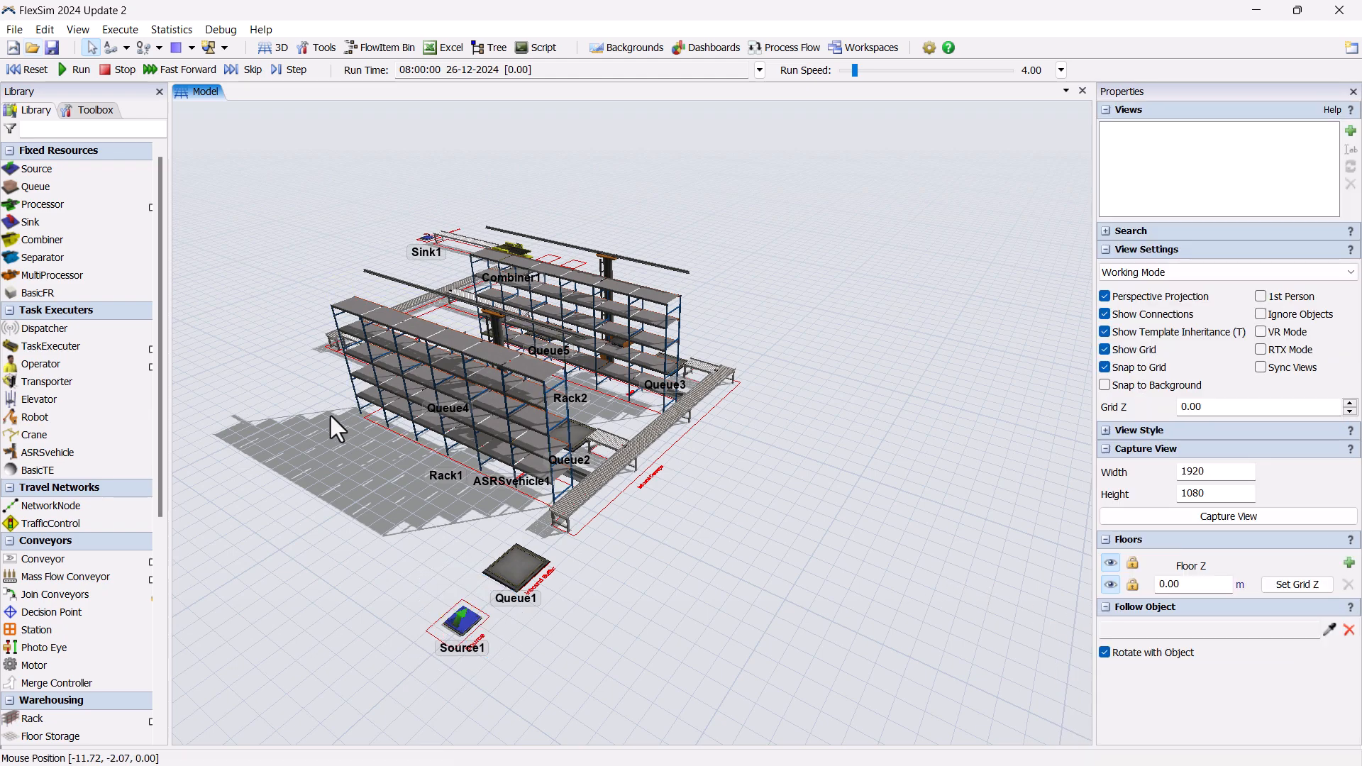
- Connect Source1 to Queue1 with an object connection
{"action": "scroll", "coordinate": [354, 530], "scroll_direction": "up", "scroll_amount": 1}
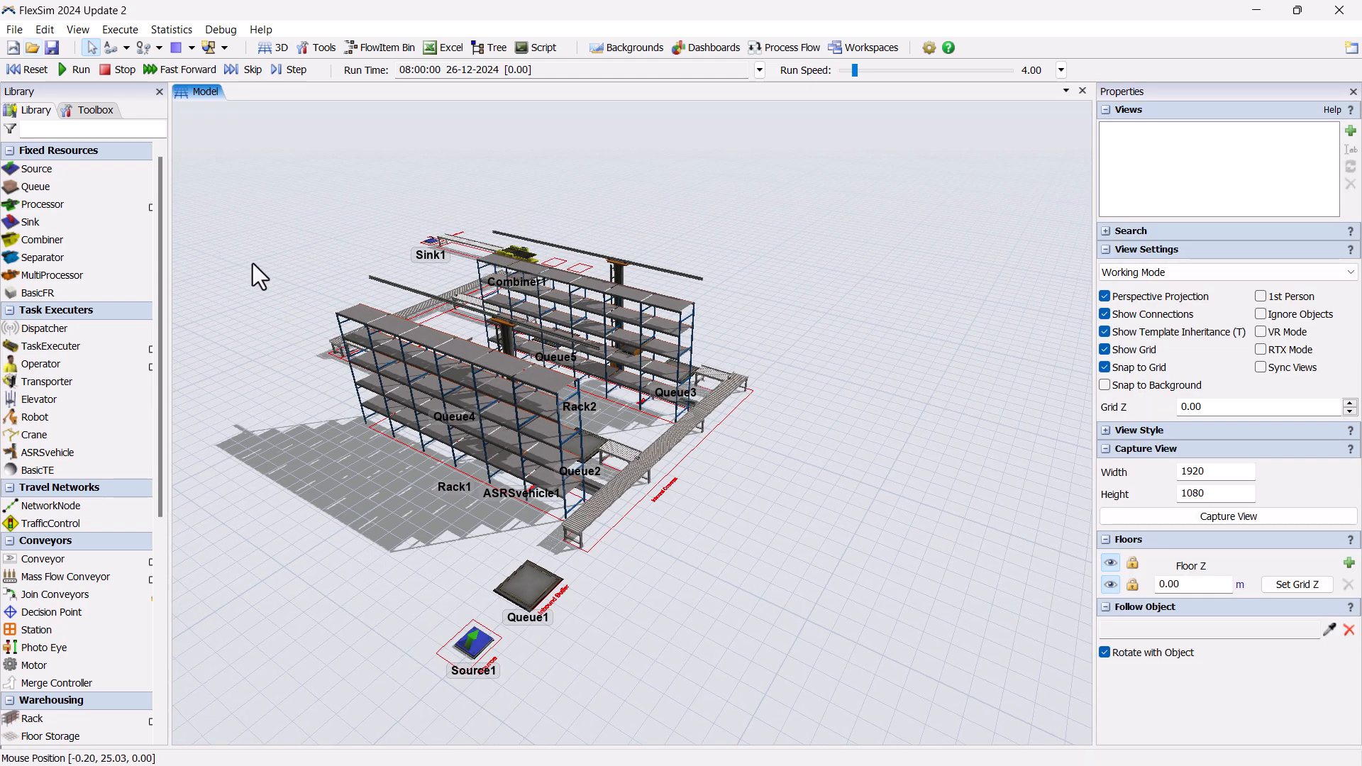
{"action": "left_click", "coordinate": [126, 48]}
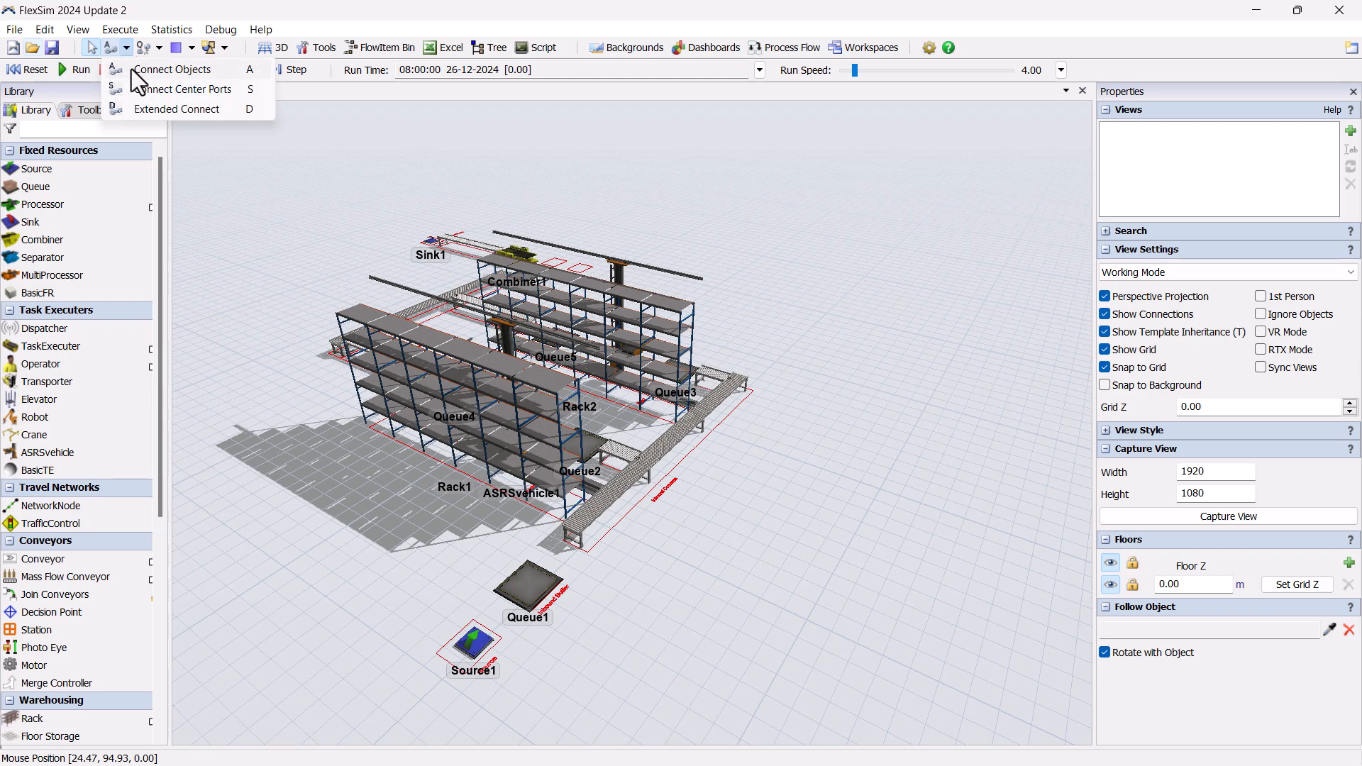
{"action": "left_click", "coordinate": [132, 70]}
{"action": "left_click", "coordinate": [481, 630]}
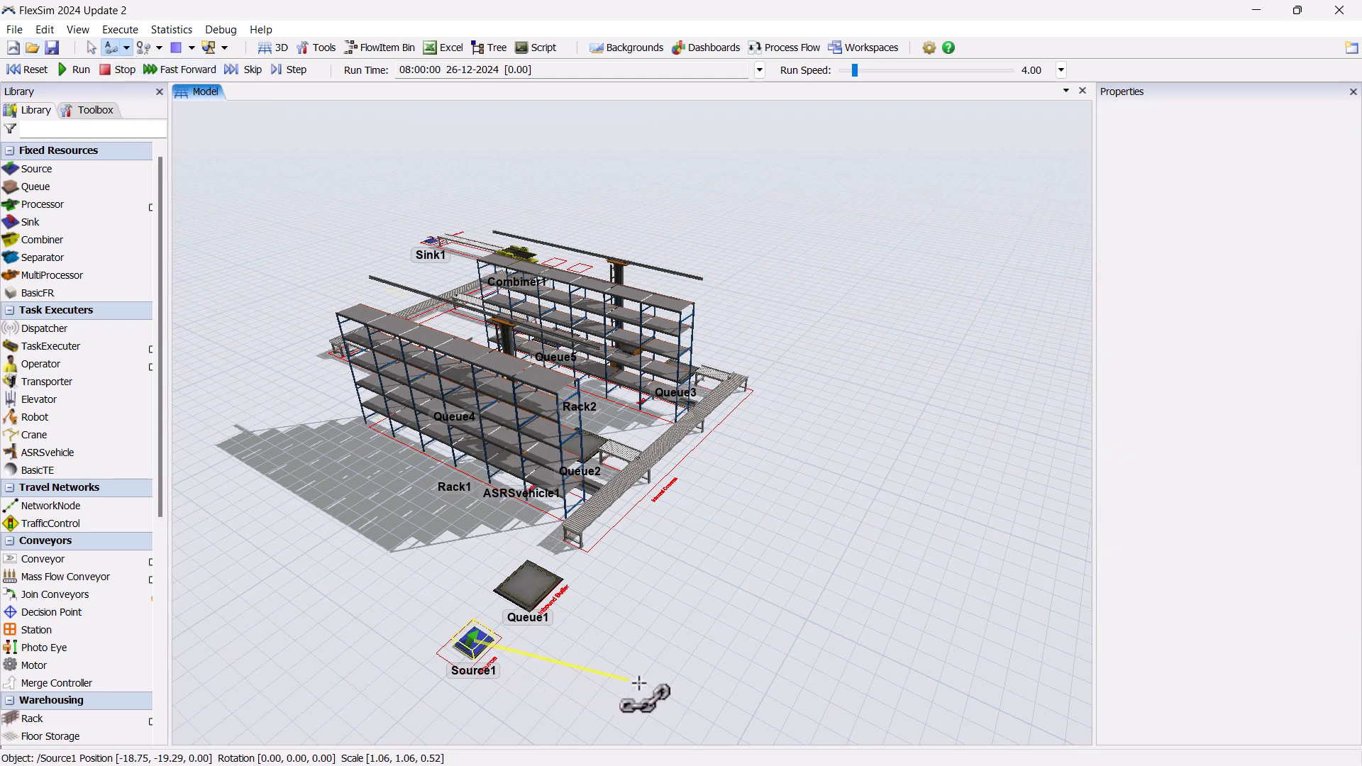
{"action": "left_click", "coordinate": [536, 580]}
{"action": "right_click", "coordinate": [681, 599]}
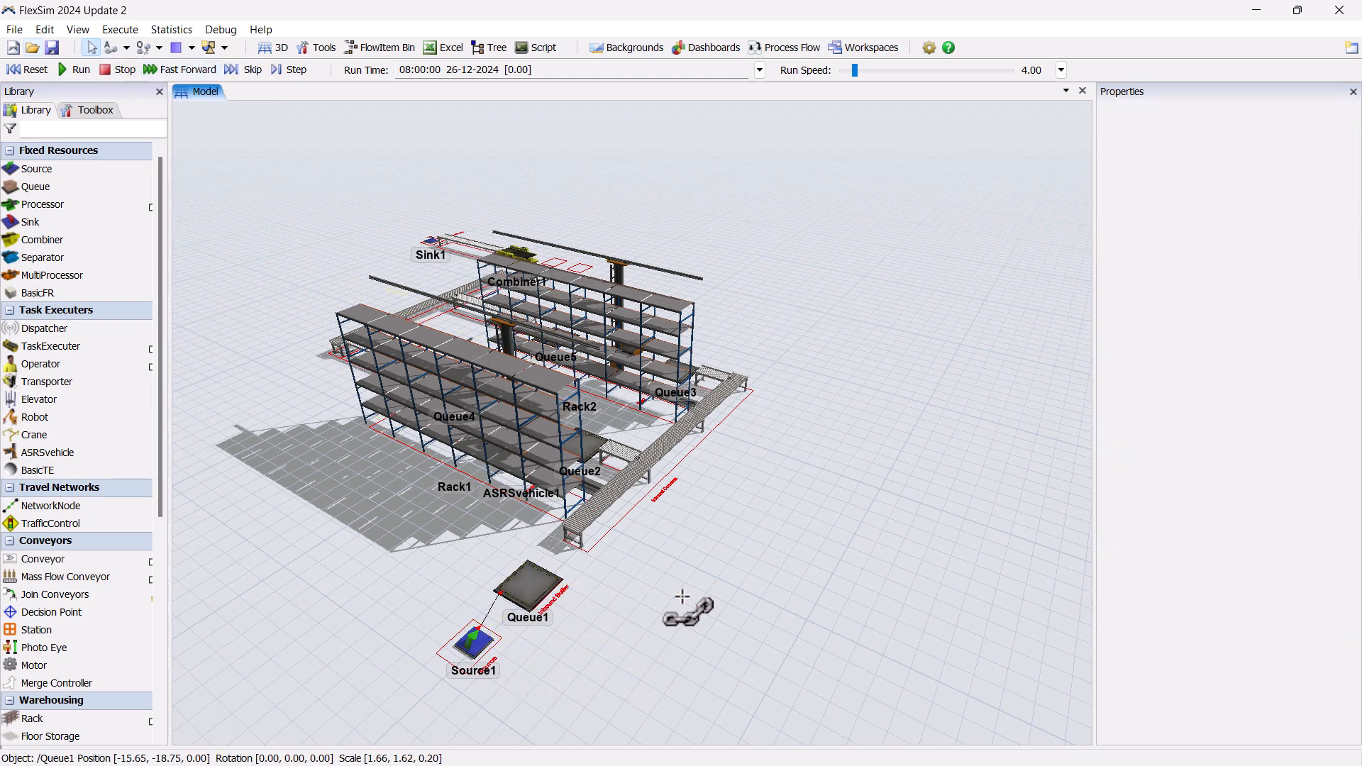
- Rename Queue1 as Inbound Buffer
{"action": "left_click", "coordinate": [541, 587]}
{"action": "double_click", "coordinate": [1145, 112]}
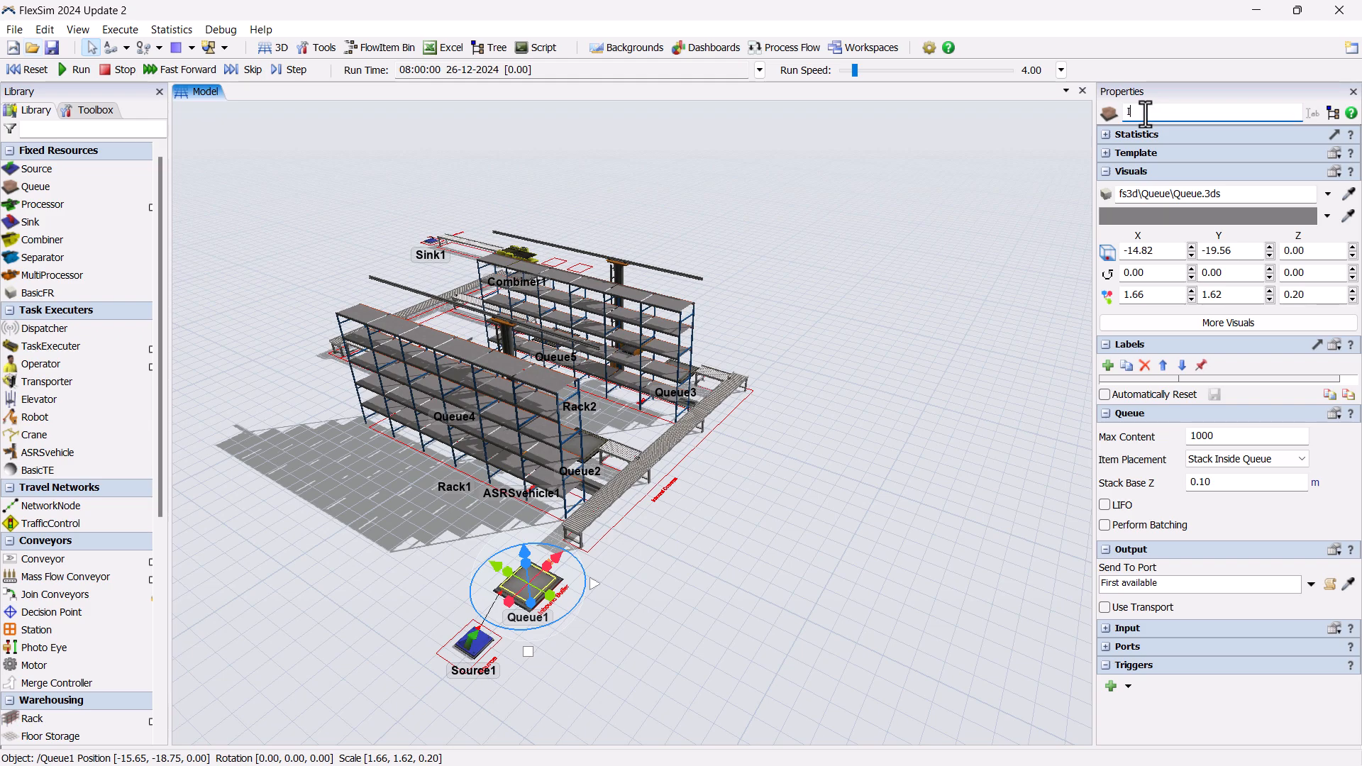
{"action": "key", "text": "Return"}
{"action": "left_click", "coordinate": [821, 404]}
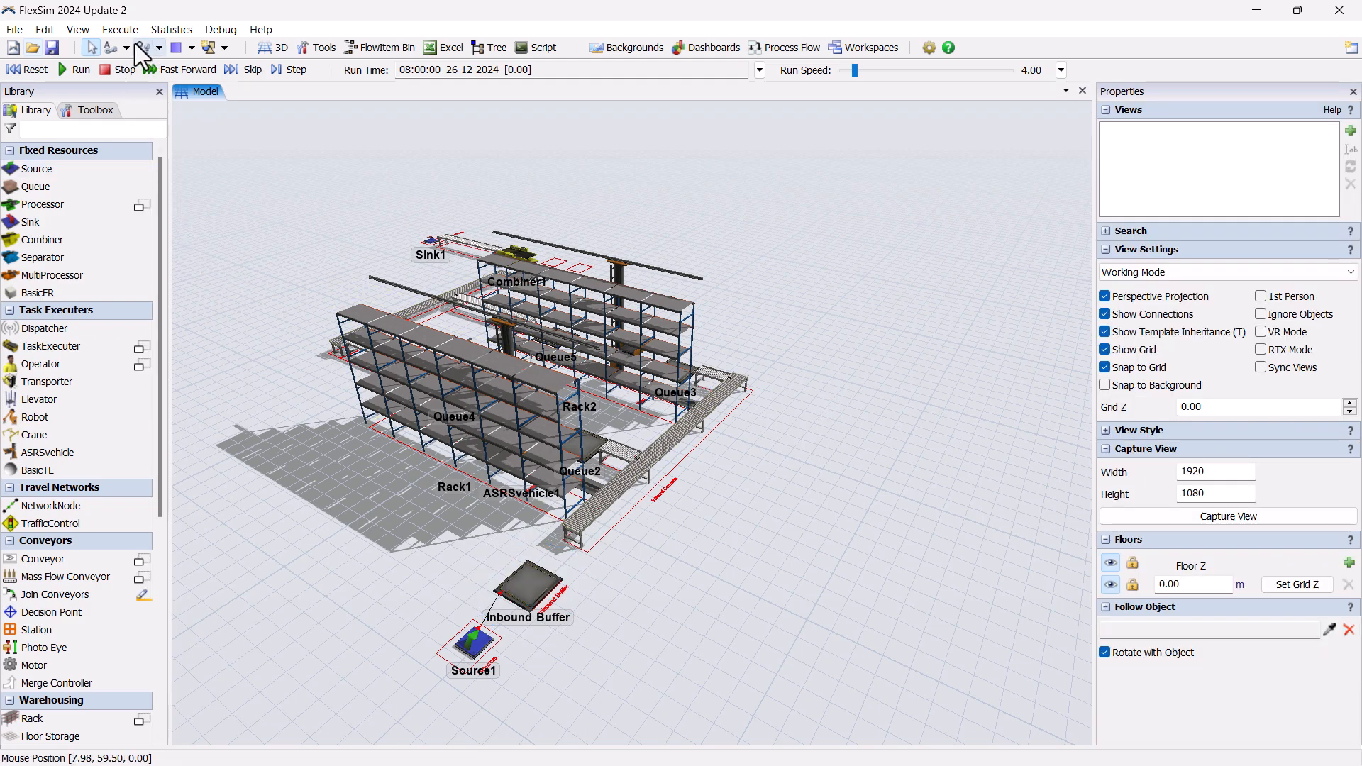
- Connect the Inbound Buffer to the start of the Inbound Conveyor with an object connection
{"action": "left_click", "coordinate": [115, 50]}
{"action": "left_click", "coordinate": [556, 578]}
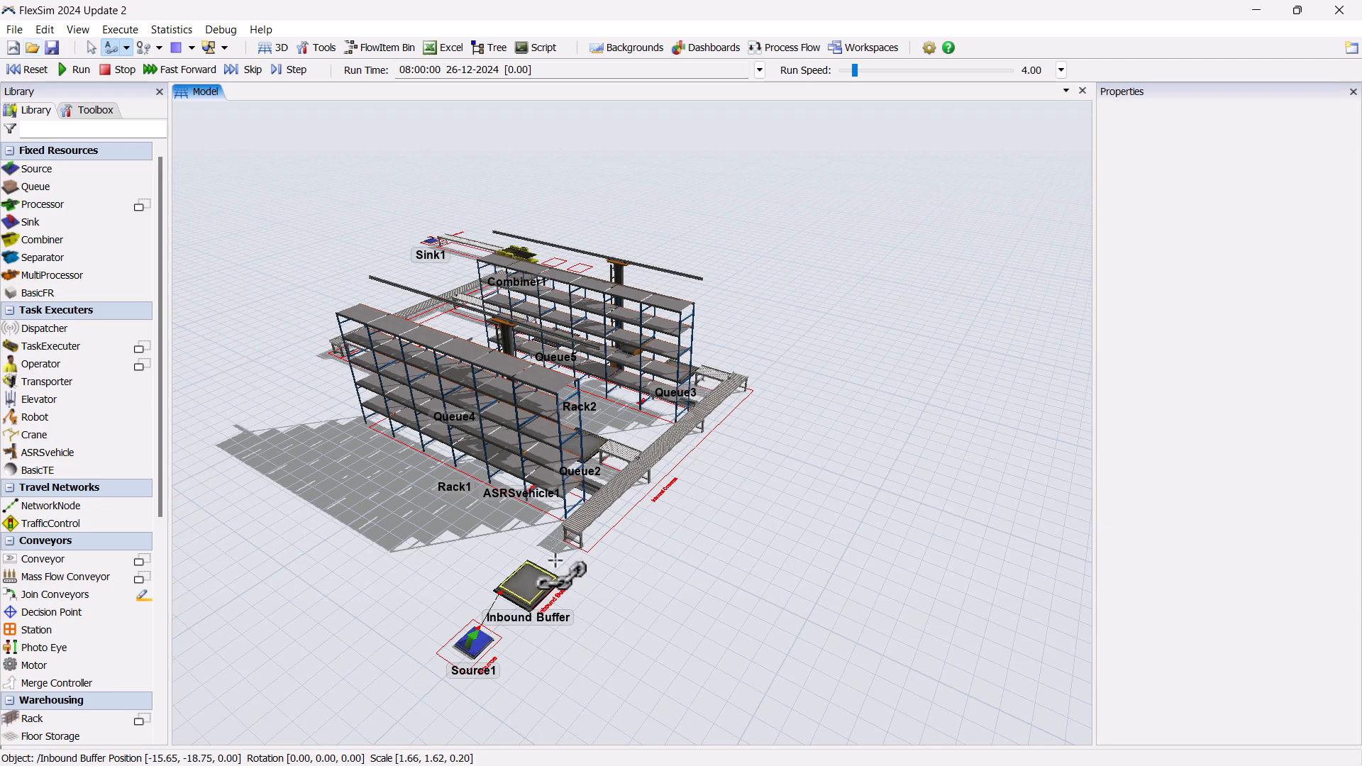
{"action": "left_click", "coordinate": [573, 526]}
{"action": "key", "text": "Escape"}
{"action": "key", "text": "Escape"}
{"action": "left_click", "coordinate": [718, 543]}
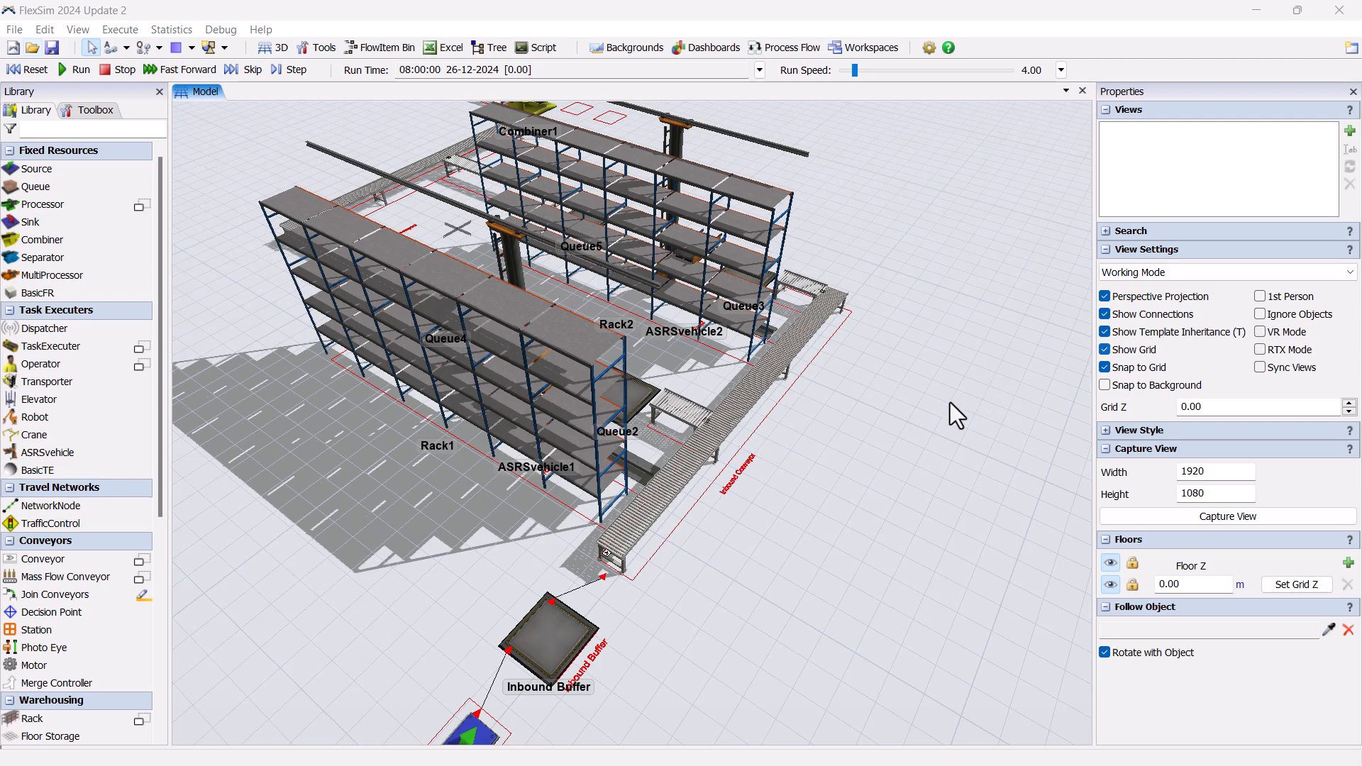
- Place three decision points: one on the Inbound Conveyor before the Queue2 branch, and one on each short branch conveyor to Queue2 and Queue3
{"action": "right_click_drag", "start_coordinate": [896, 407], "coordinate": [867, 412]}
{"action": "scroll", "coordinate": [769, 501], "scroll_direction": "up", "scroll_amount": 3}
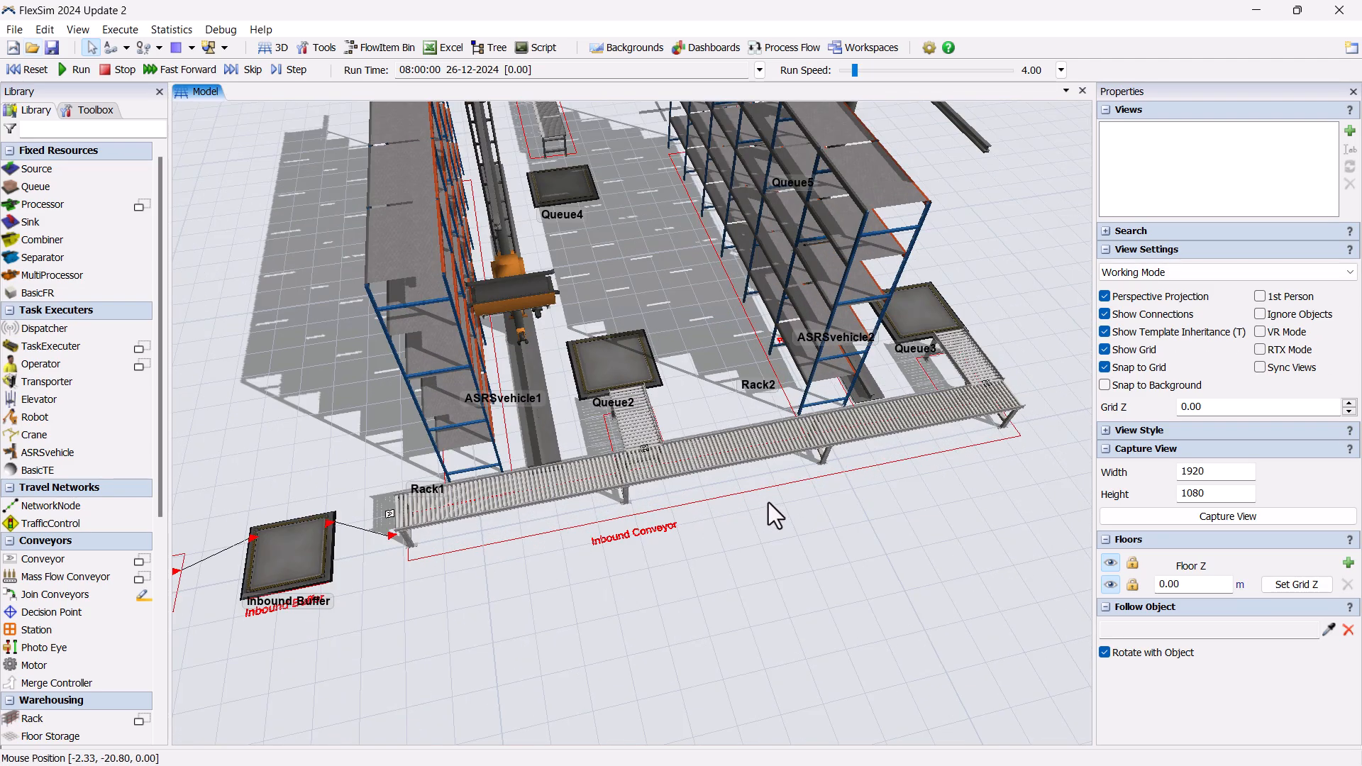
{"action": "scroll", "coordinate": [747, 515], "scroll_direction": "down", "scroll_amount": 4}
{"action": "scroll", "coordinate": [709, 531], "scroll_direction": "up", "scroll_amount": 3}
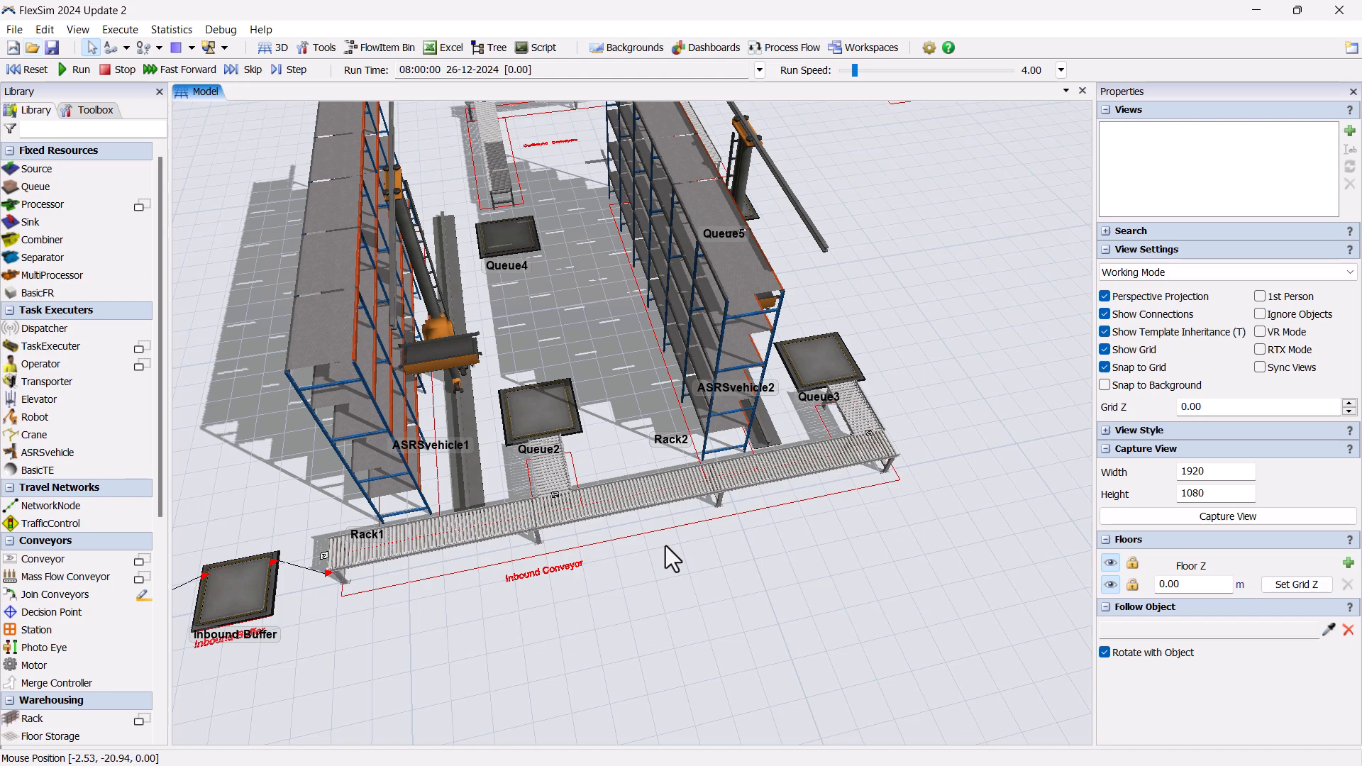
{"action": "scroll", "coordinate": [665, 546], "scroll_direction": "up", "scroll_amount": 2}
{"action": "right_click_drag", "start_coordinate": [665, 546], "coordinate": [820, 554]}
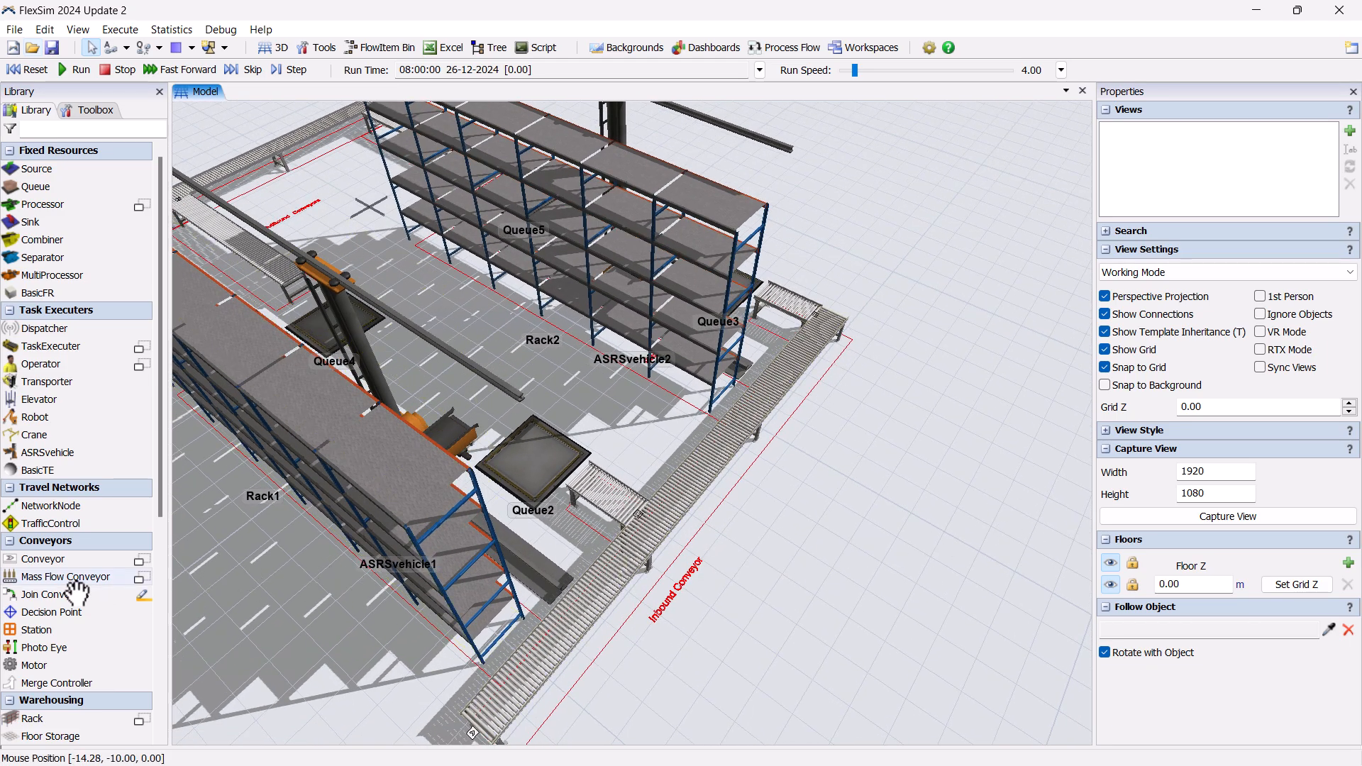
{"action": "left_click", "coordinate": [67, 610]}
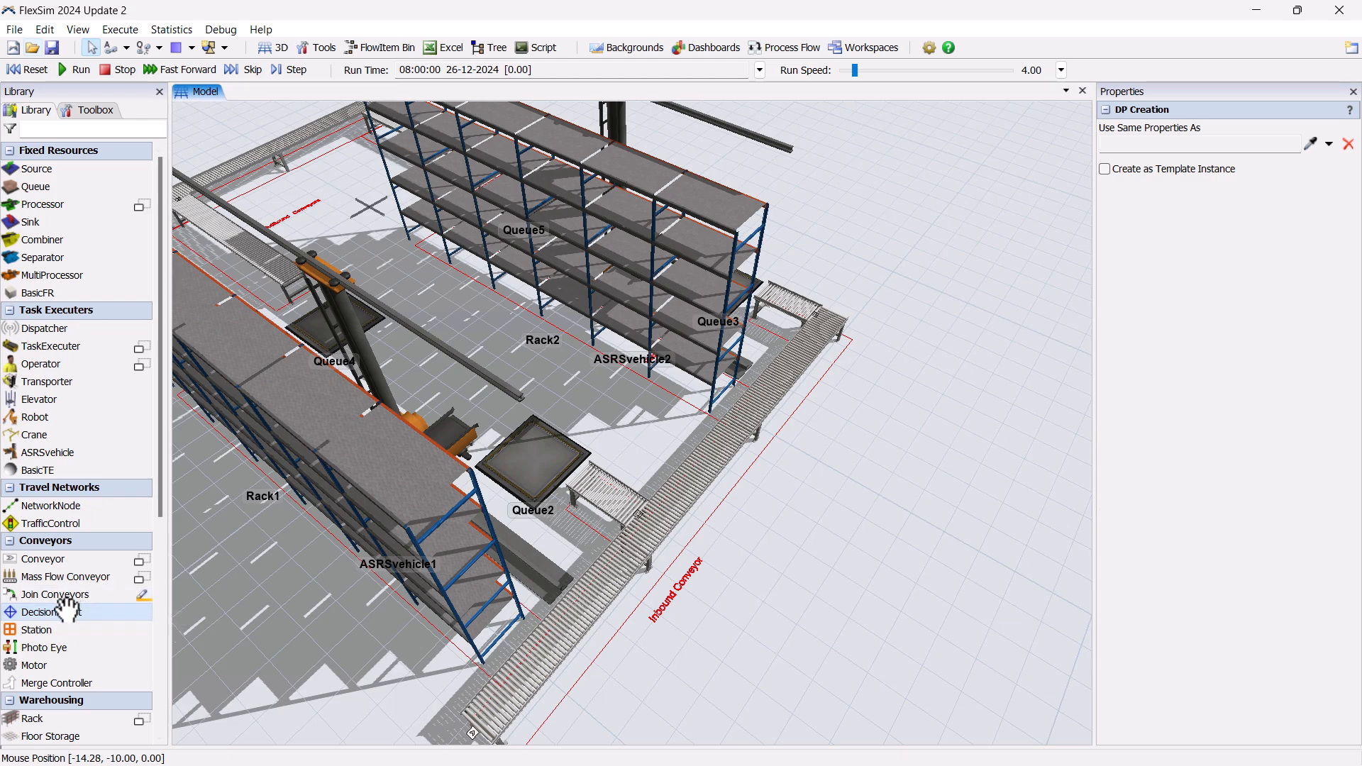
{"action": "left_click", "coordinate": [597, 586]}
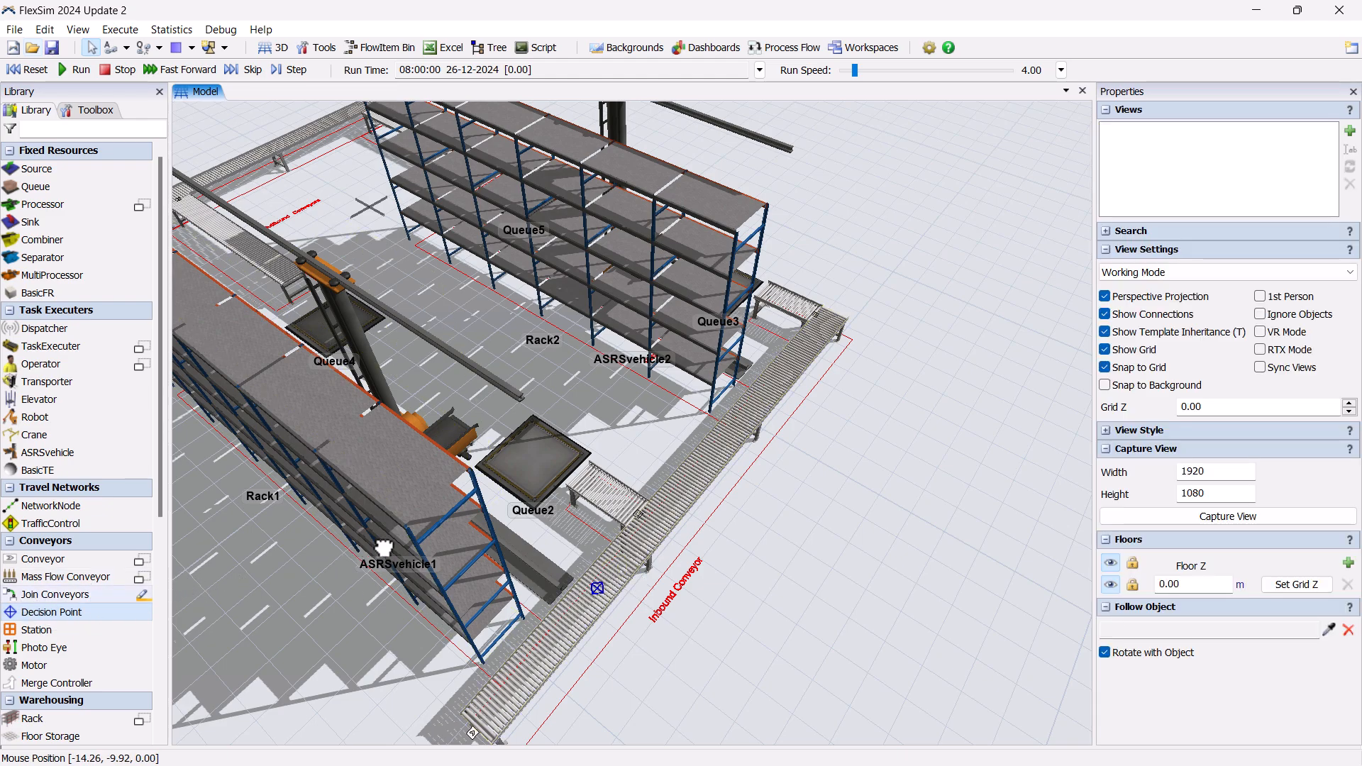
{"action": "left_click", "coordinate": [605, 493]}
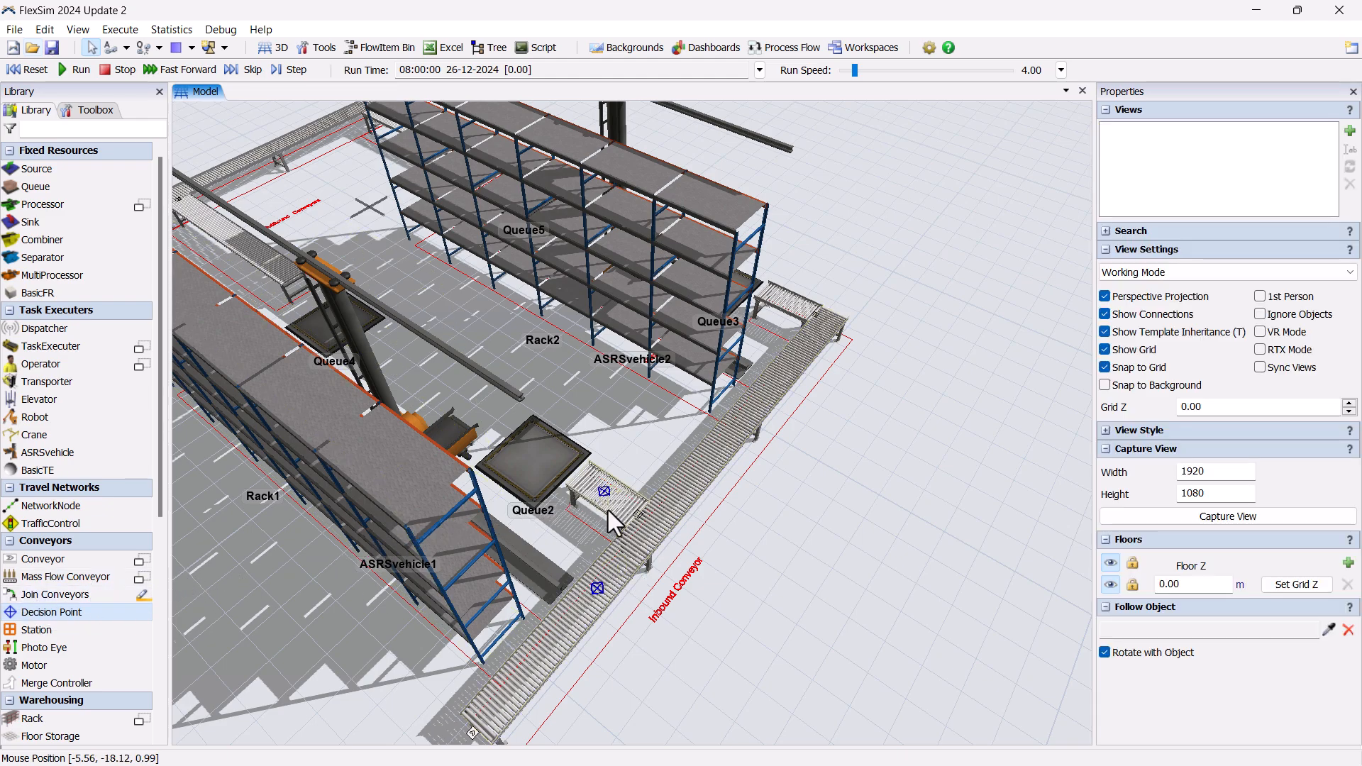
{"action": "left_click", "coordinate": [69, 610]}
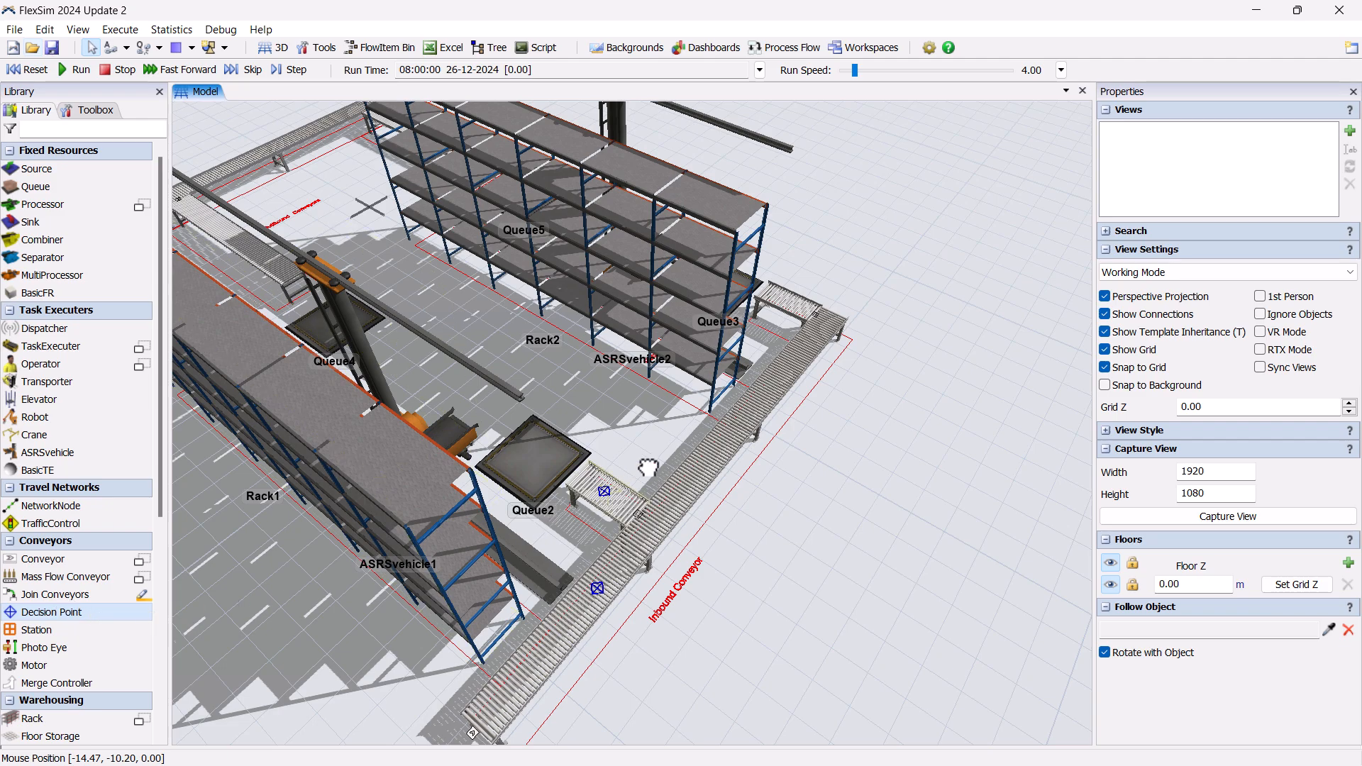
{"action": "left_click", "coordinate": [786, 303]}
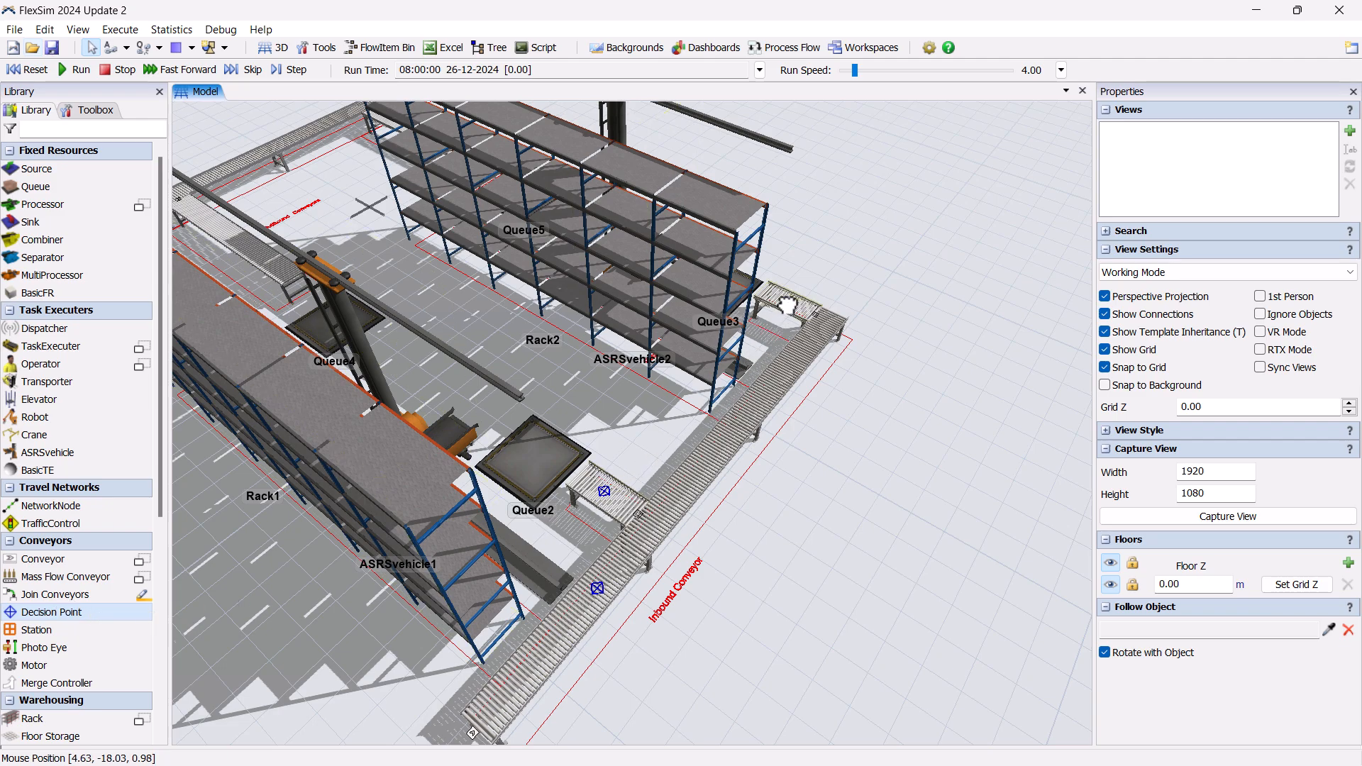
- Add an On Arrival trigger to the Inbound Conveyor's decision point using Send Item By Case, with item.Type as the case function
{"action": "left_click", "coordinate": [596, 585]}
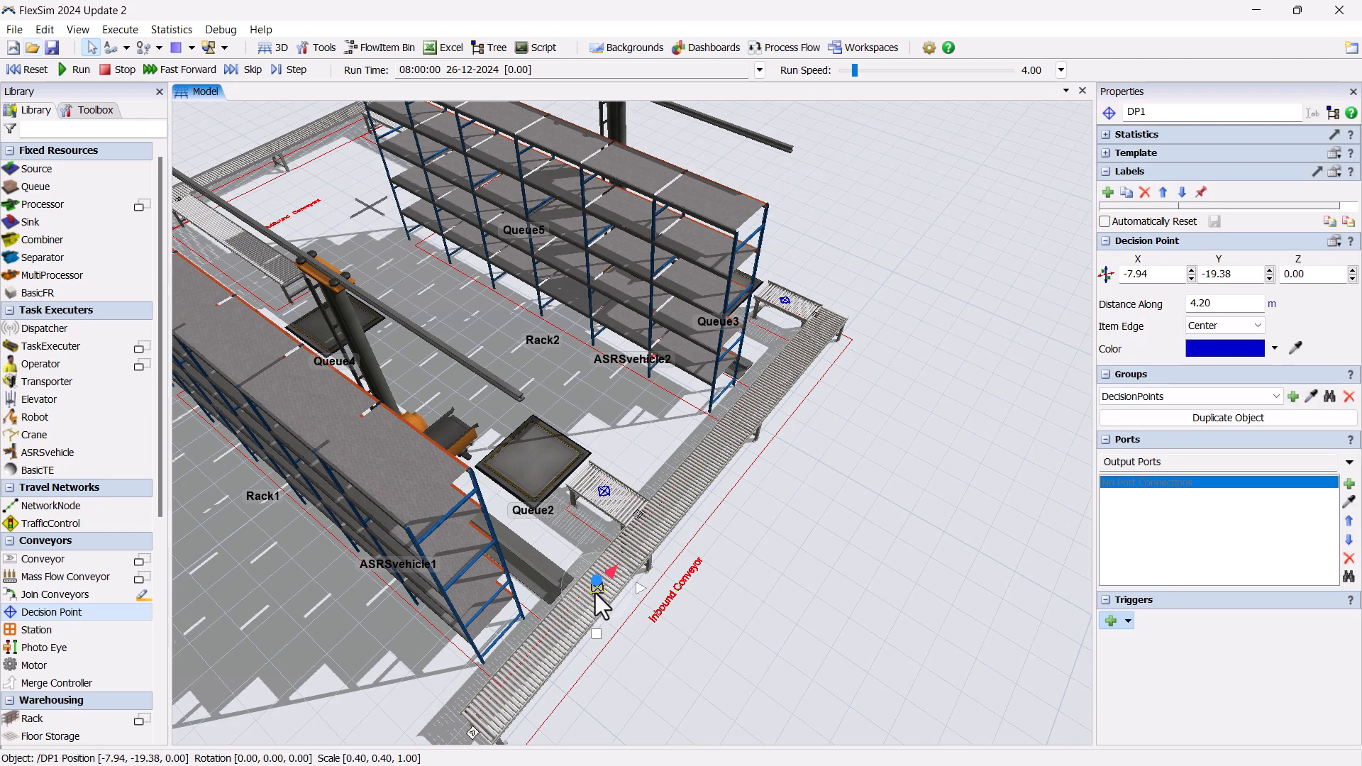
{"action": "left_click", "coordinate": [1126, 621]}
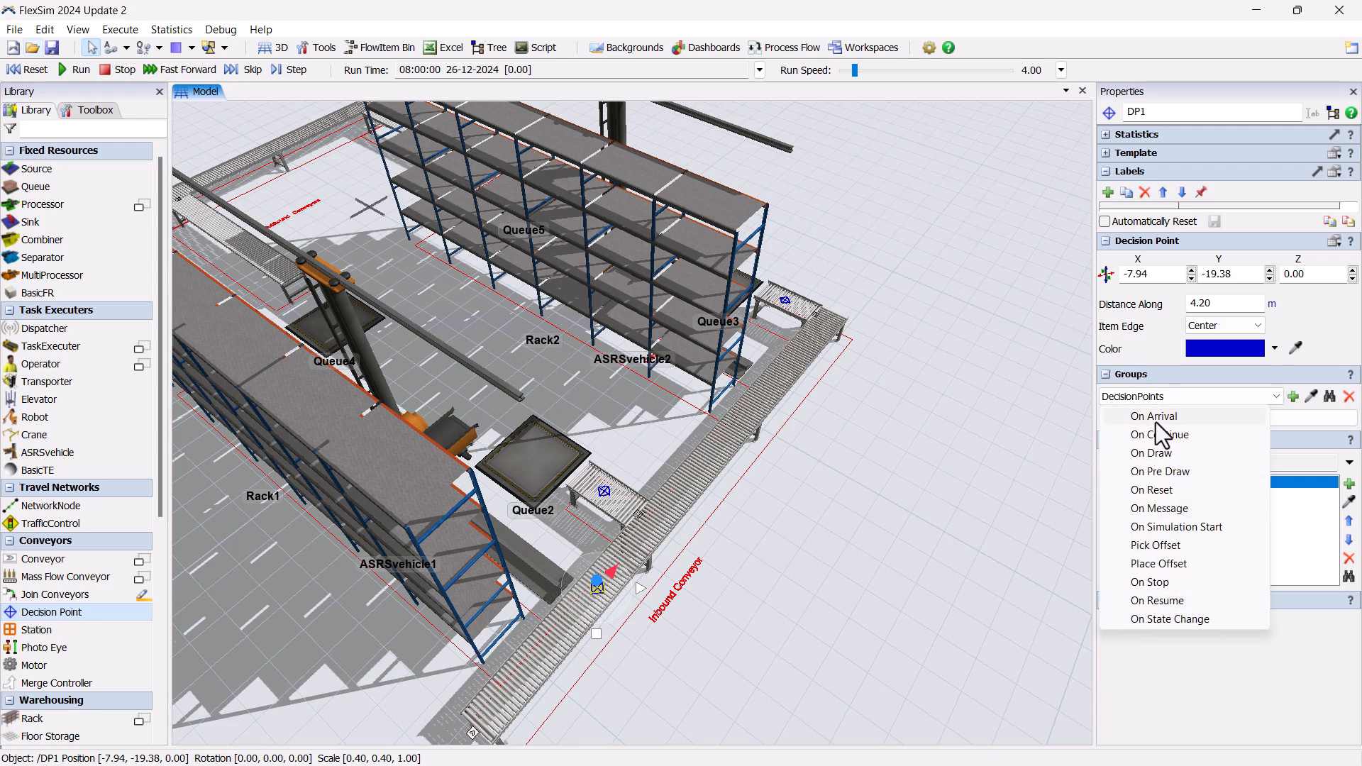
{"action": "left_click", "coordinate": [1156, 421]}
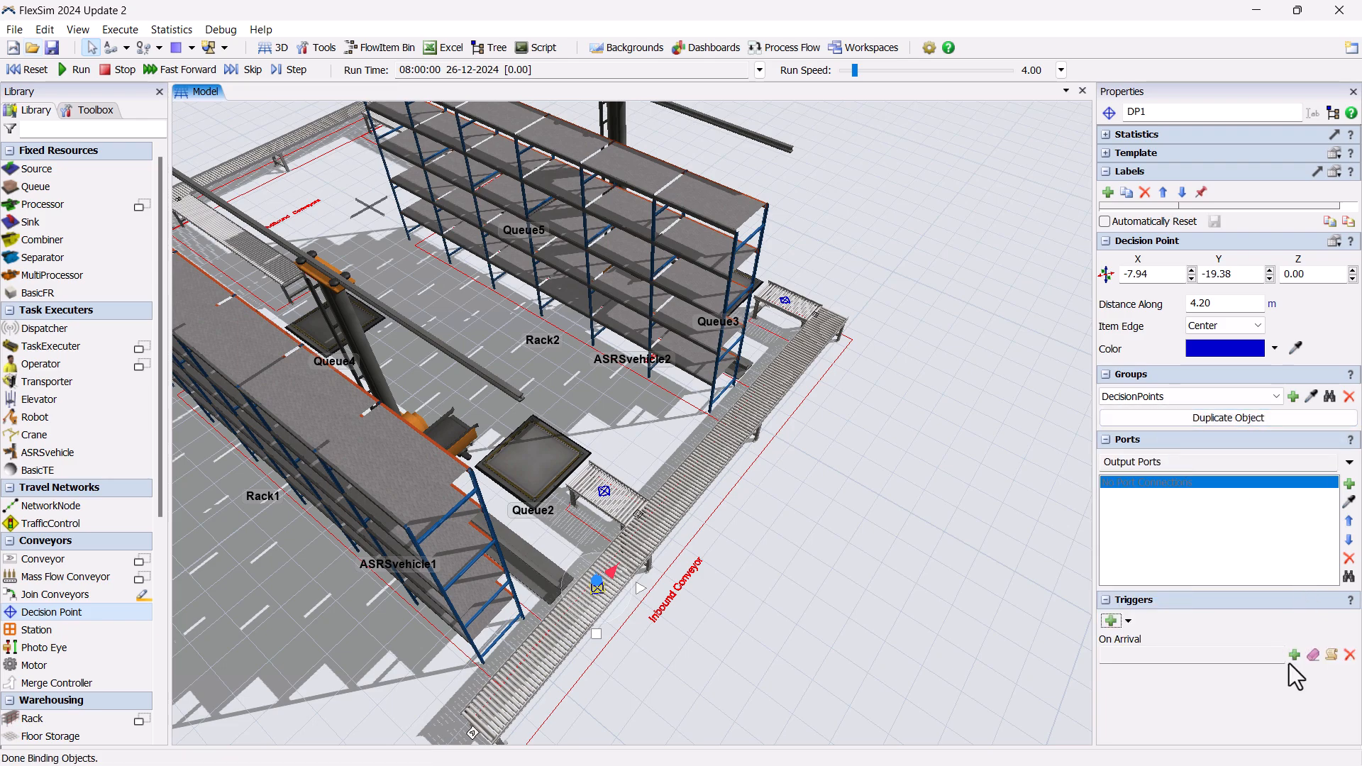
{"action": "left_click", "coordinate": [1293, 654]}
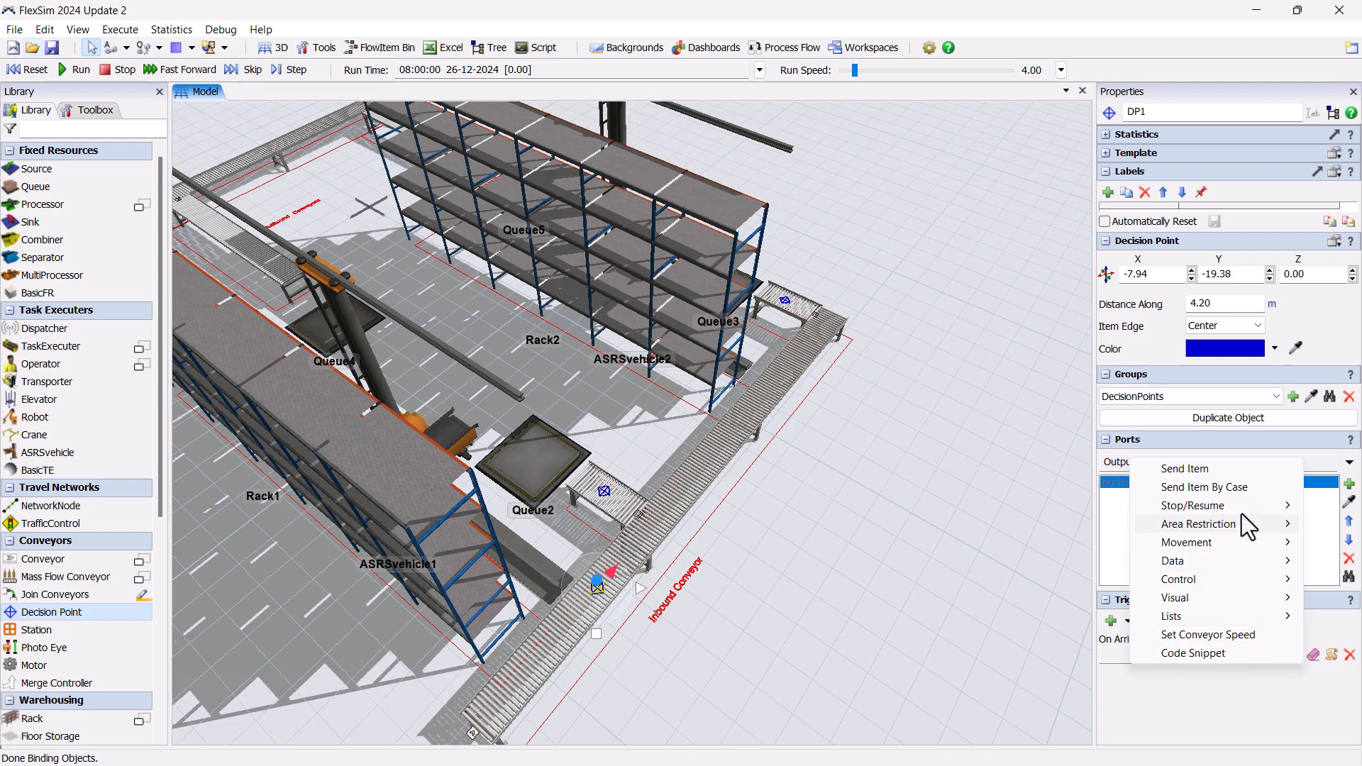
{"action": "left_click", "coordinate": [1232, 486]}
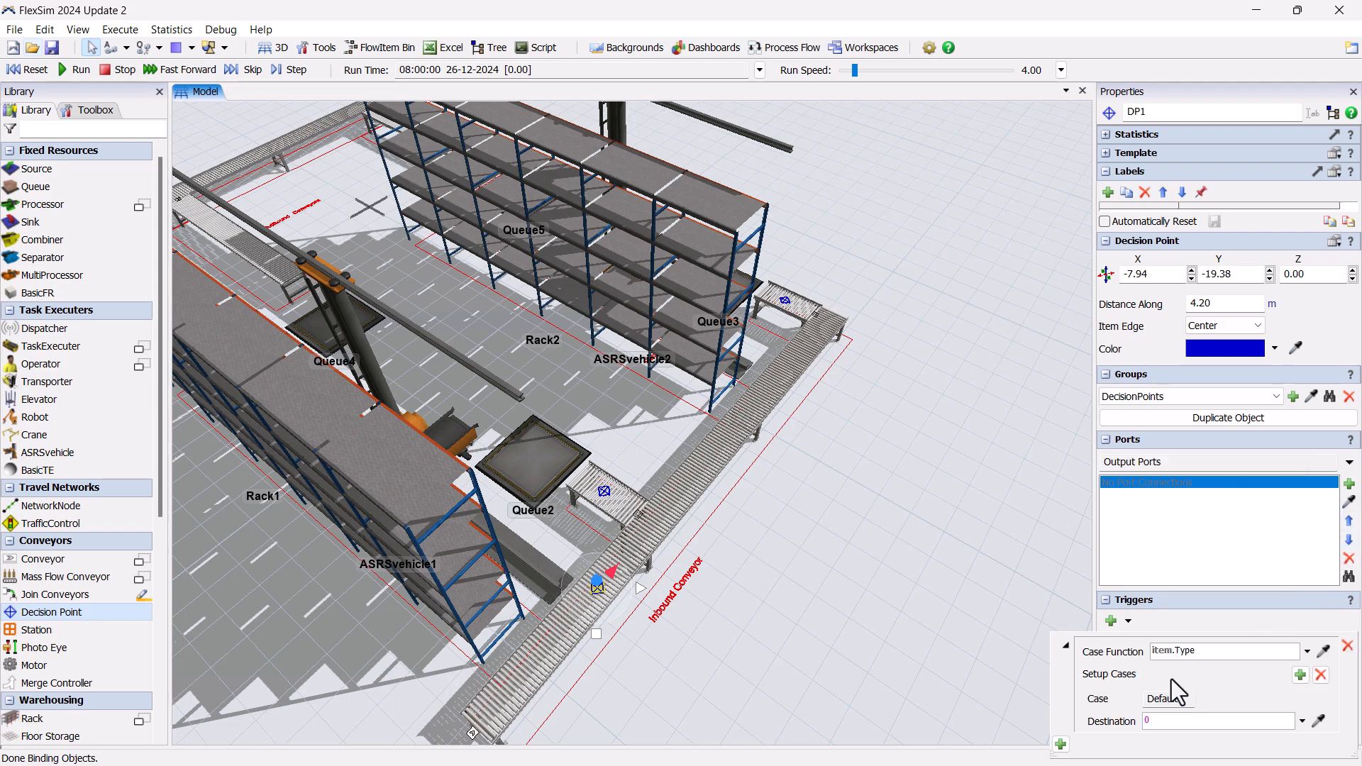
{"action": "left_click", "coordinate": [1163, 651]}
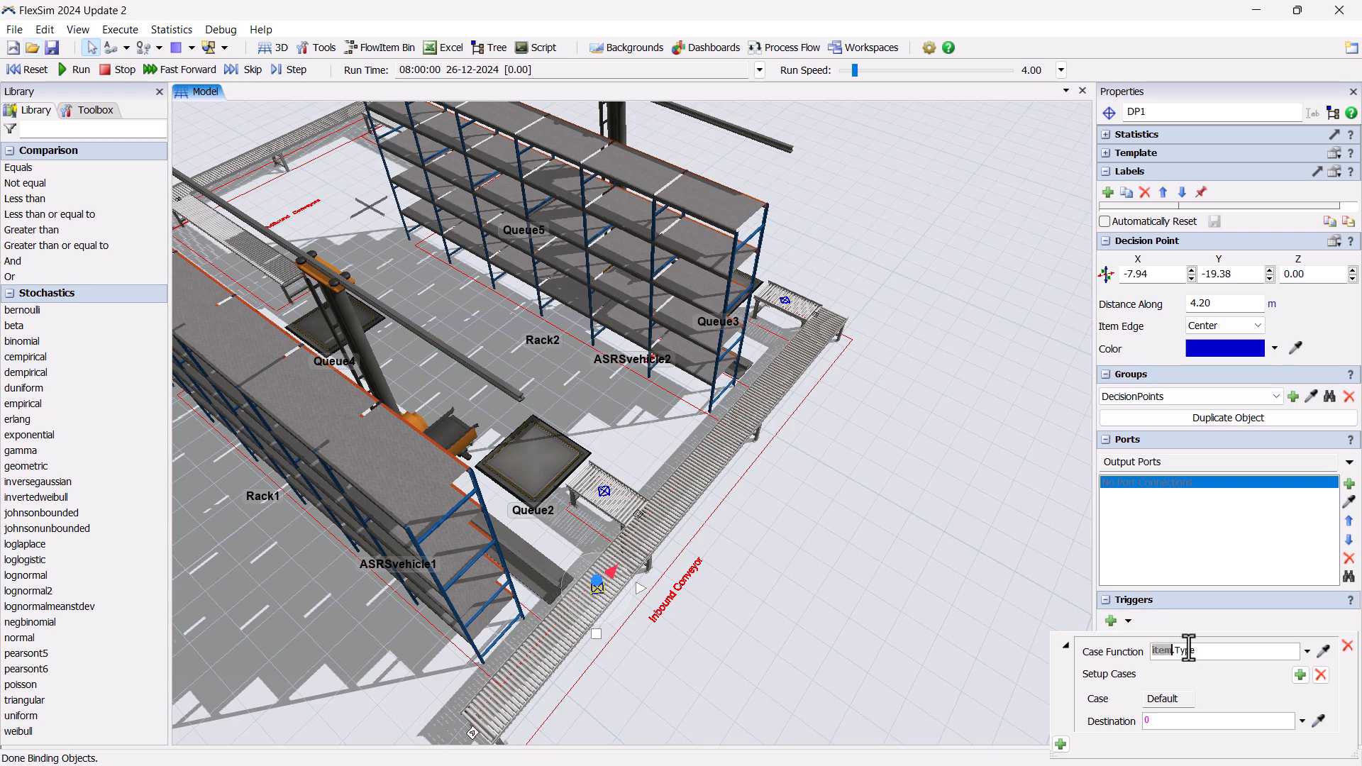
{"action": "left_click_drag", "start_coordinate": [1227, 658], "coordinate": [1132, 656]}
{"action": "left_click", "coordinate": [1206, 671]}
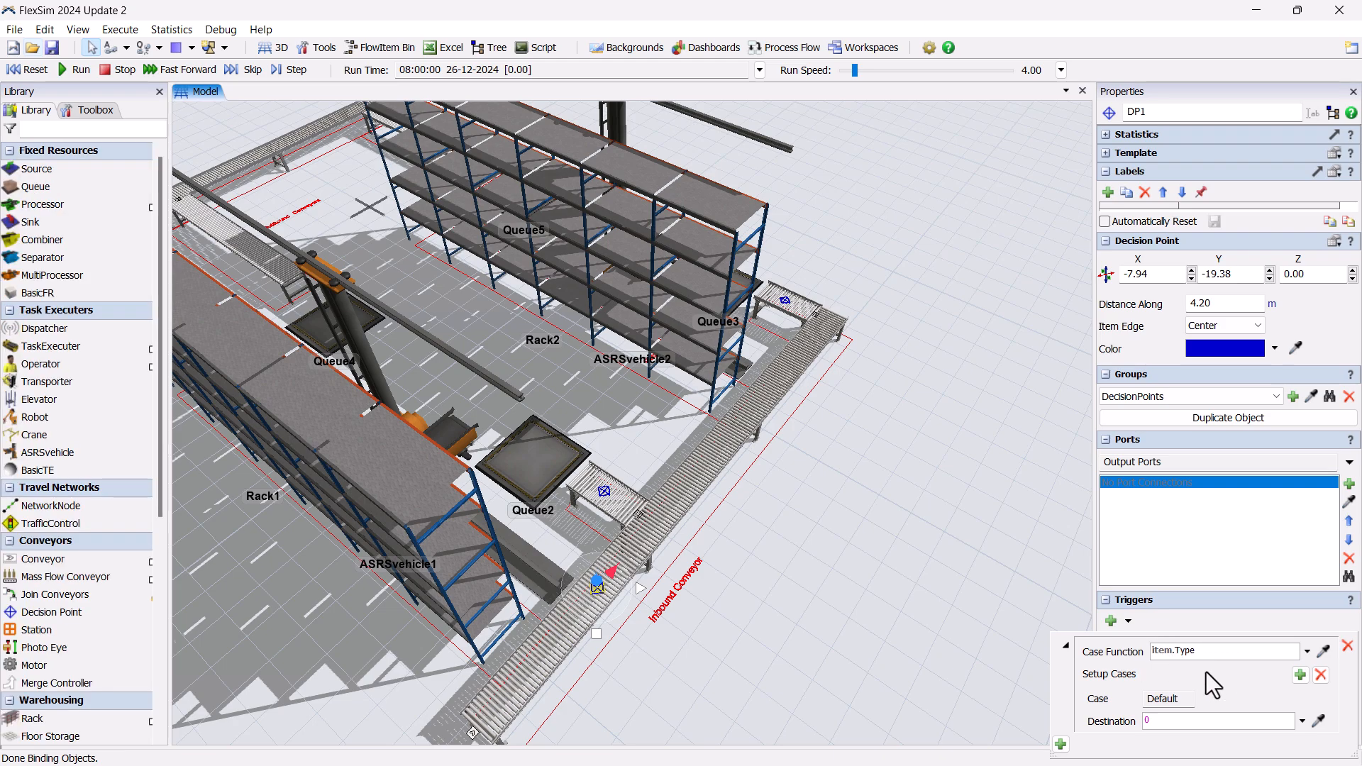
- Add case 1 to the trigger and sample DP2, on the Queue2 branch conveyor, as its destination
{"action": "left_click", "coordinate": [1297, 678]}
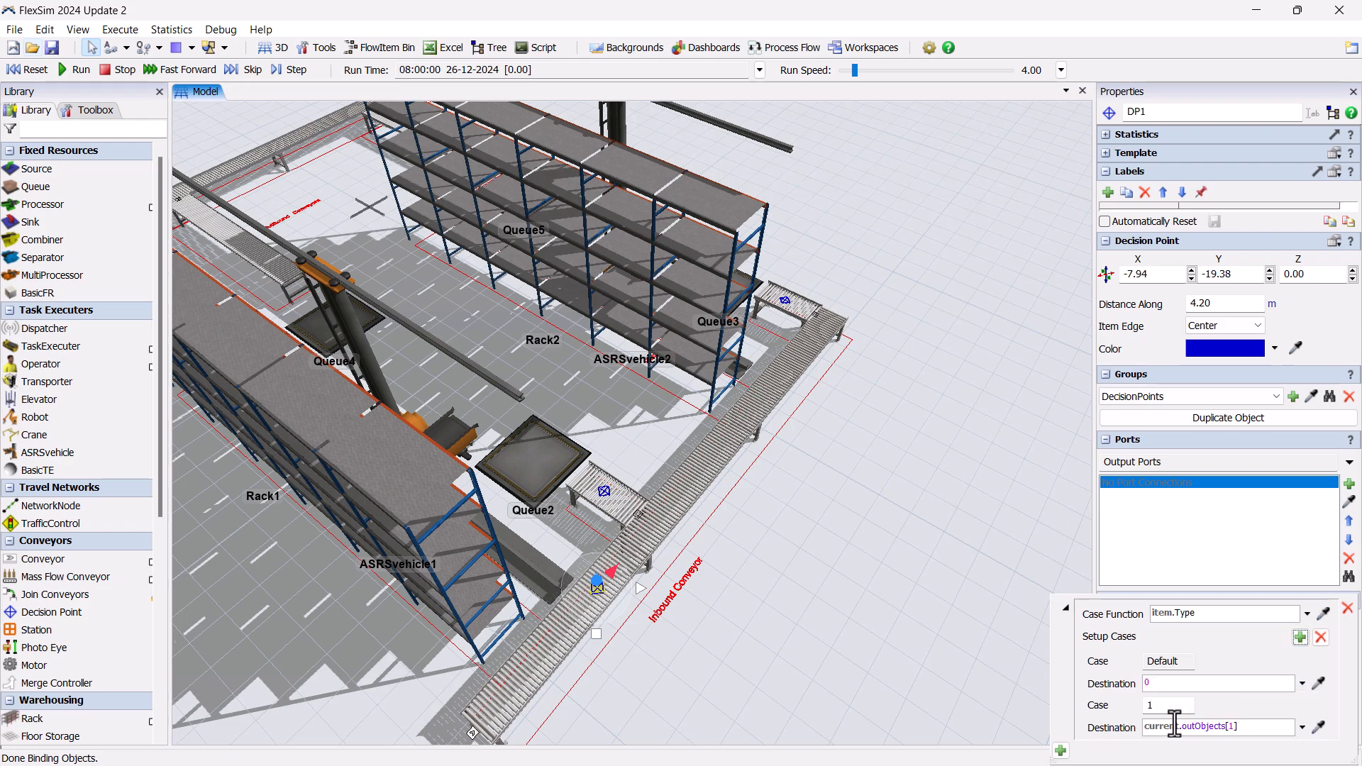
{"action": "left_click_drag", "start_coordinate": [1256, 727], "coordinate": [1134, 726]}
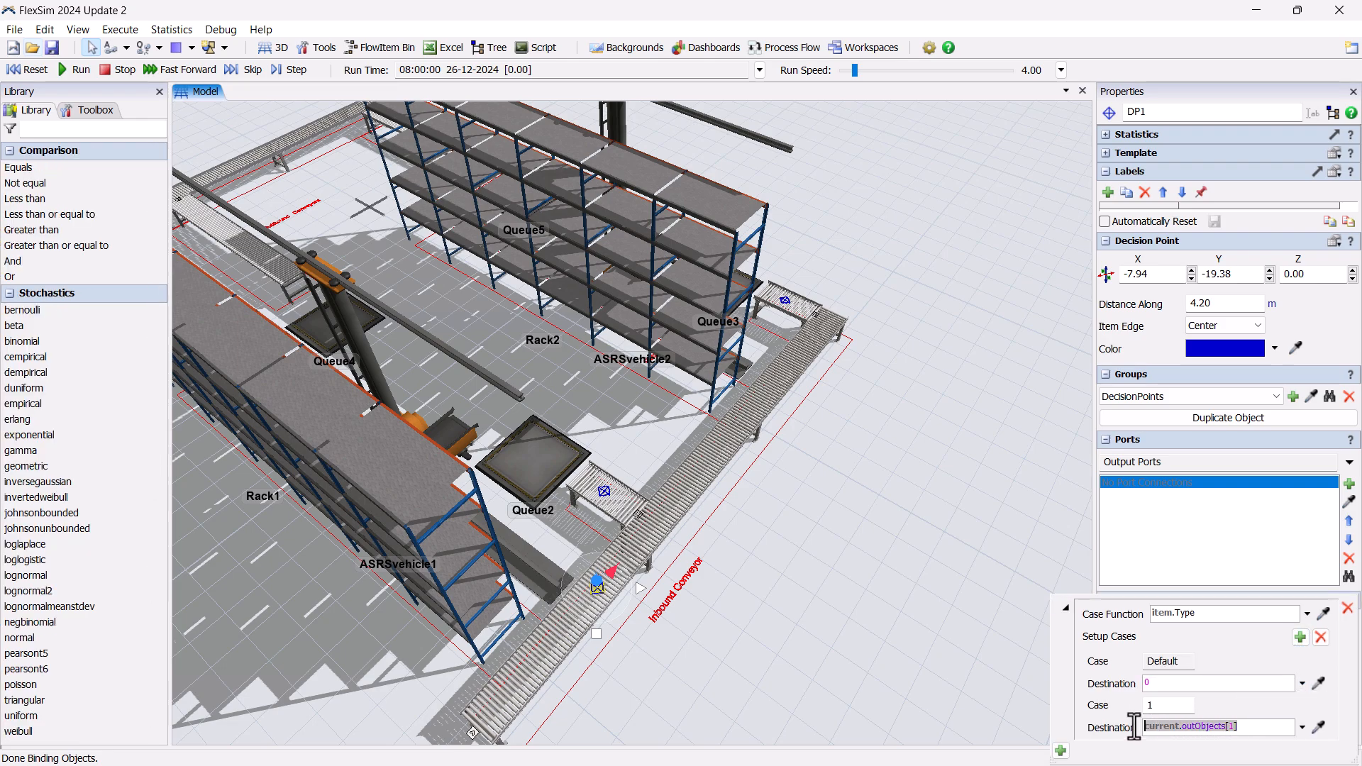
{"action": "left_click", "coordinate": [1317, 729]}
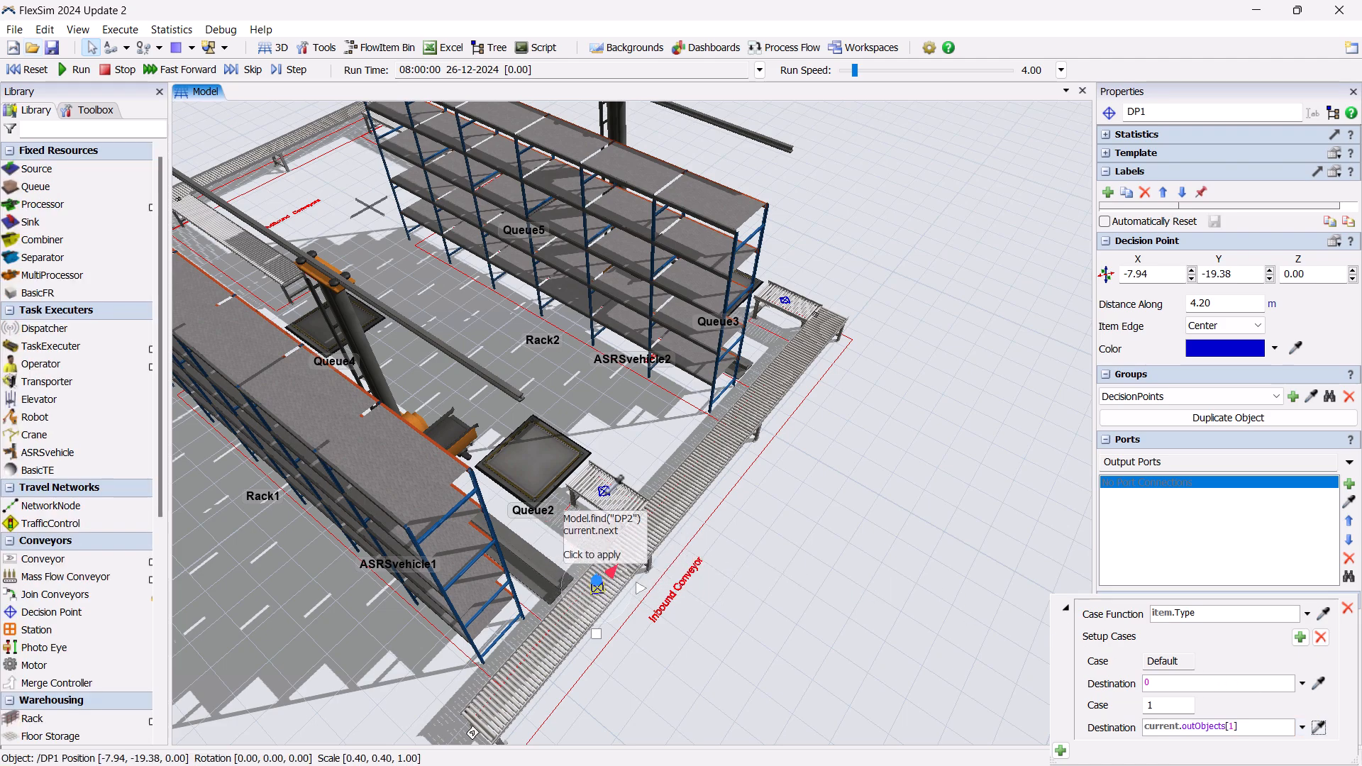
{"action": "left_click", "coordinate": [615, 499]}
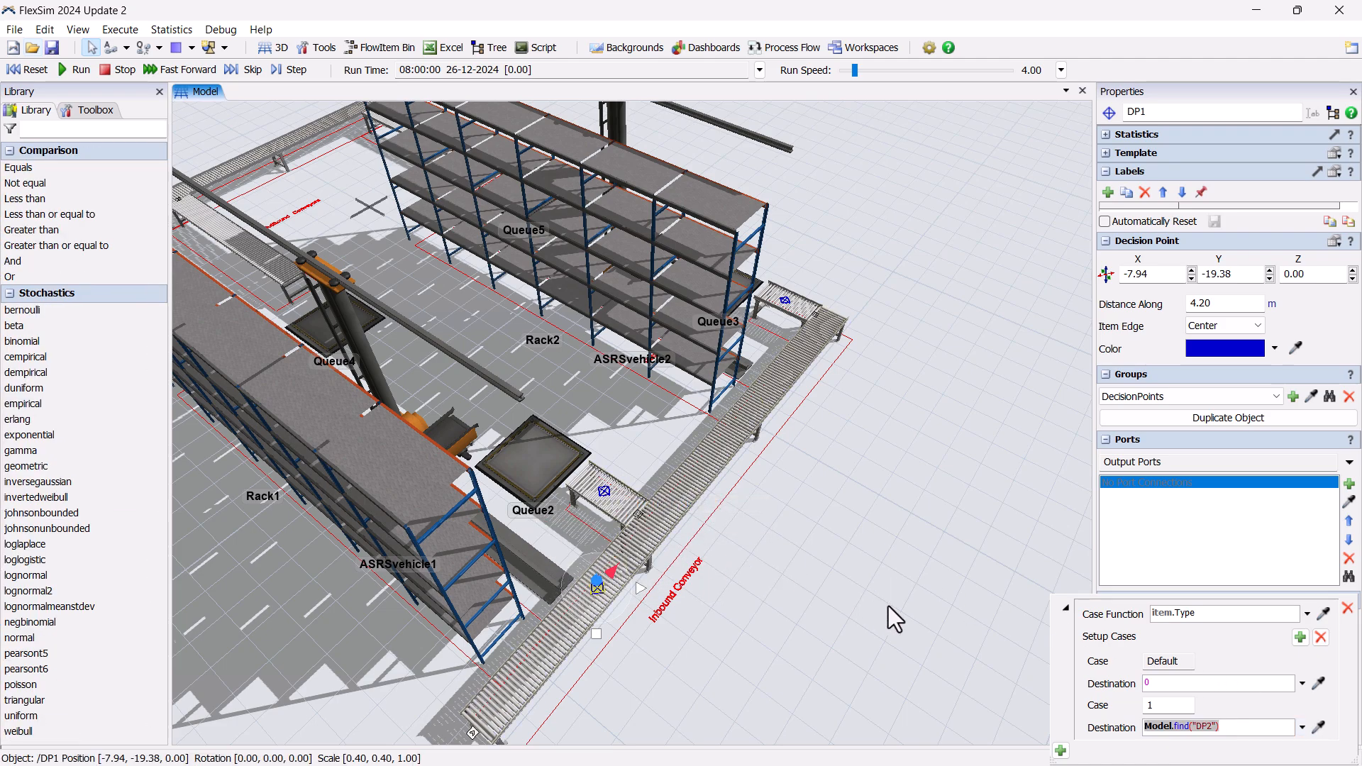
- Add case 2 to the trigger and sample DP3, on the Queue3 branch conveyor, as its destination
{"action": "left_click", "coordinate": [1299, 639]}
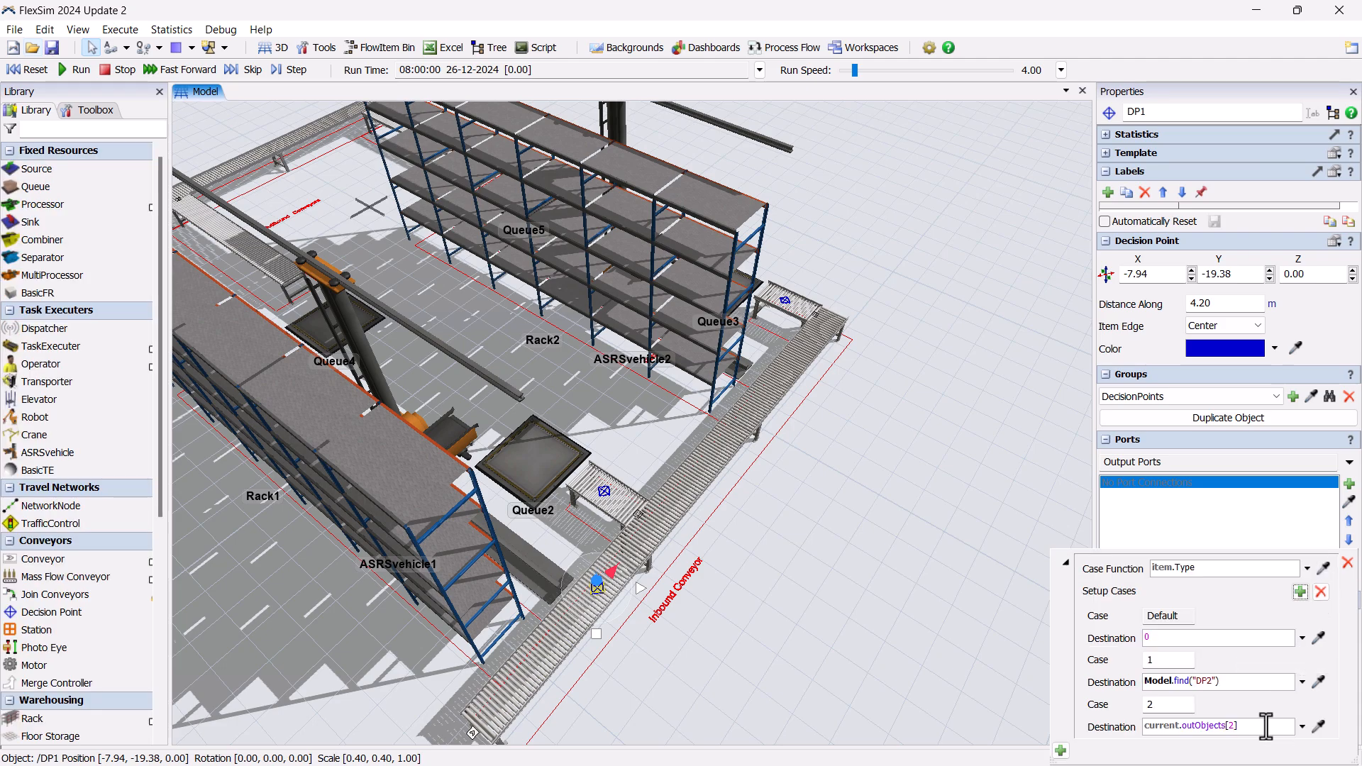
{"action": "left_click", "coordinate": [1266, 726]}
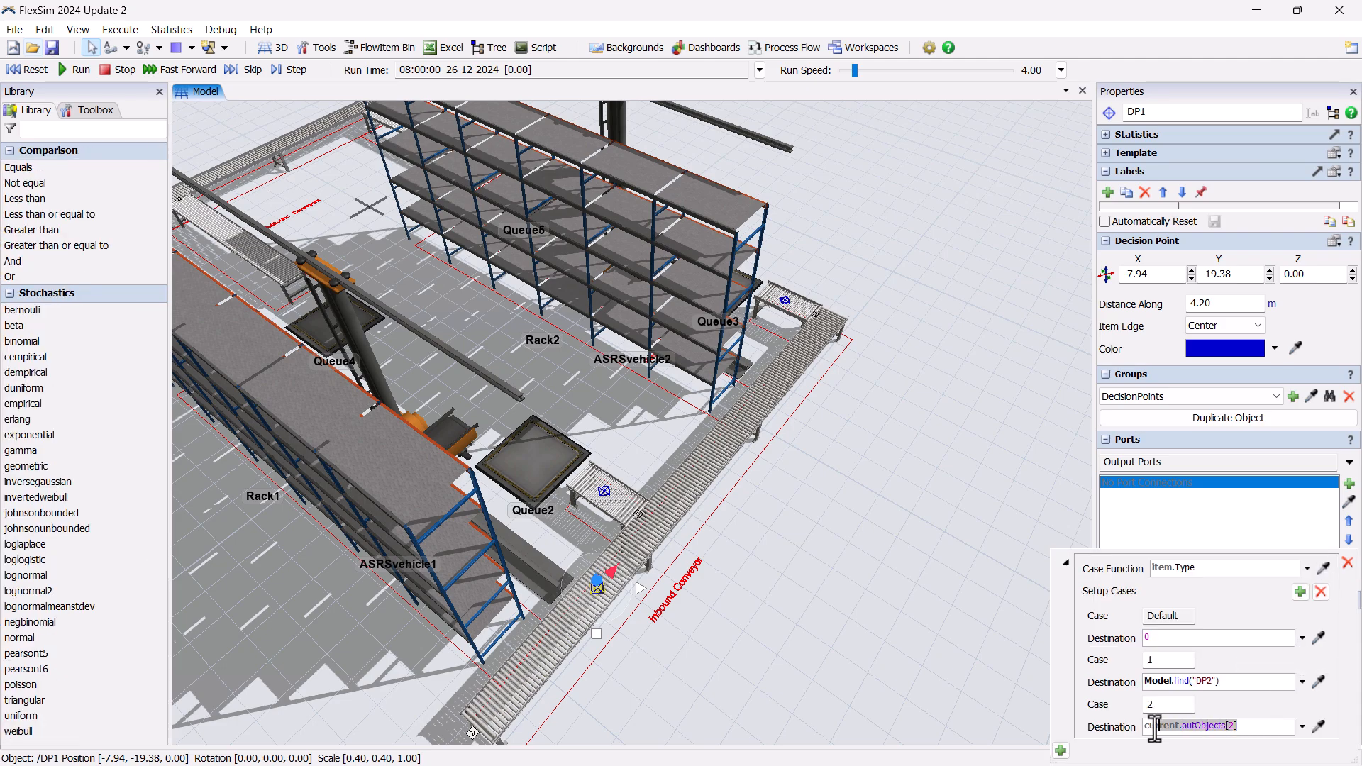
{"action": "left_click", "coordinate": [1318, 726]}
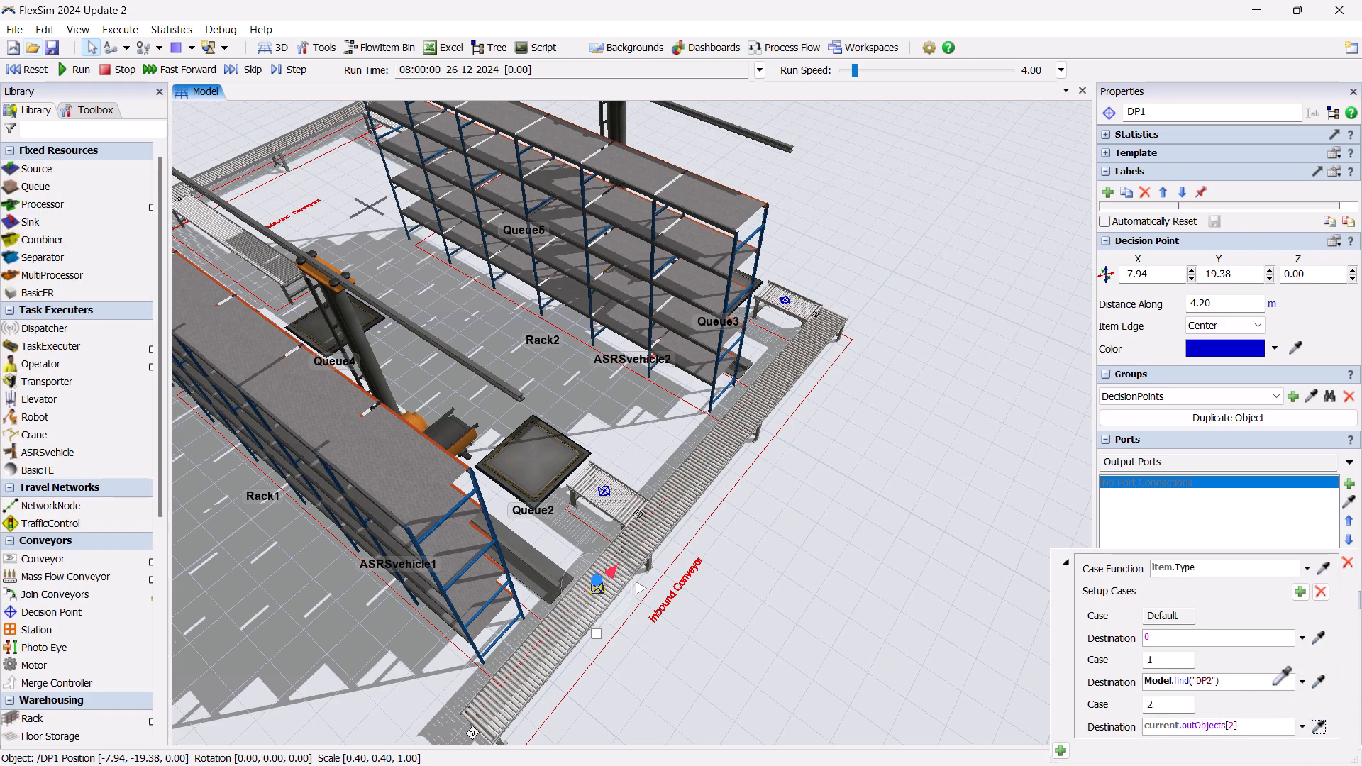
{"action": "left_click", "coordinate": [784, 300]}
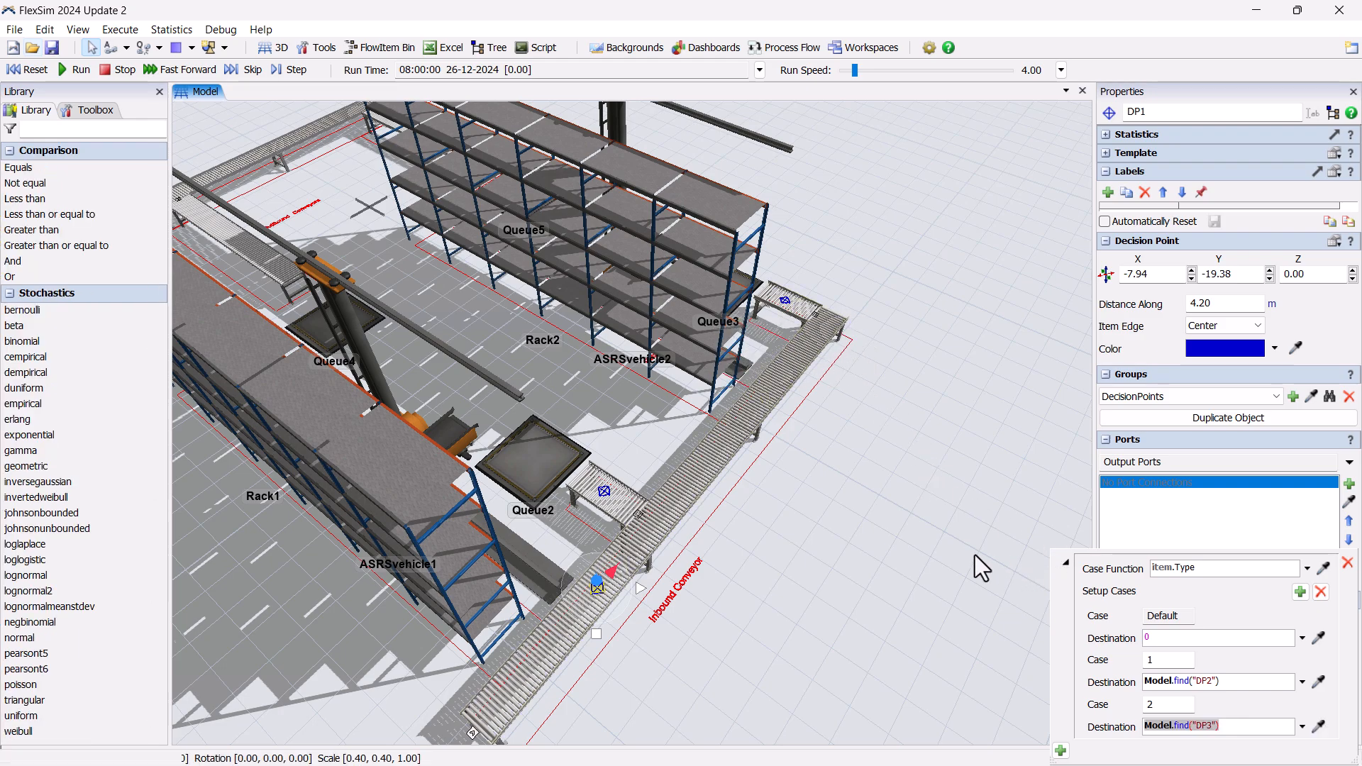
{"action": "left_click", "coordinate": [930, 542]}
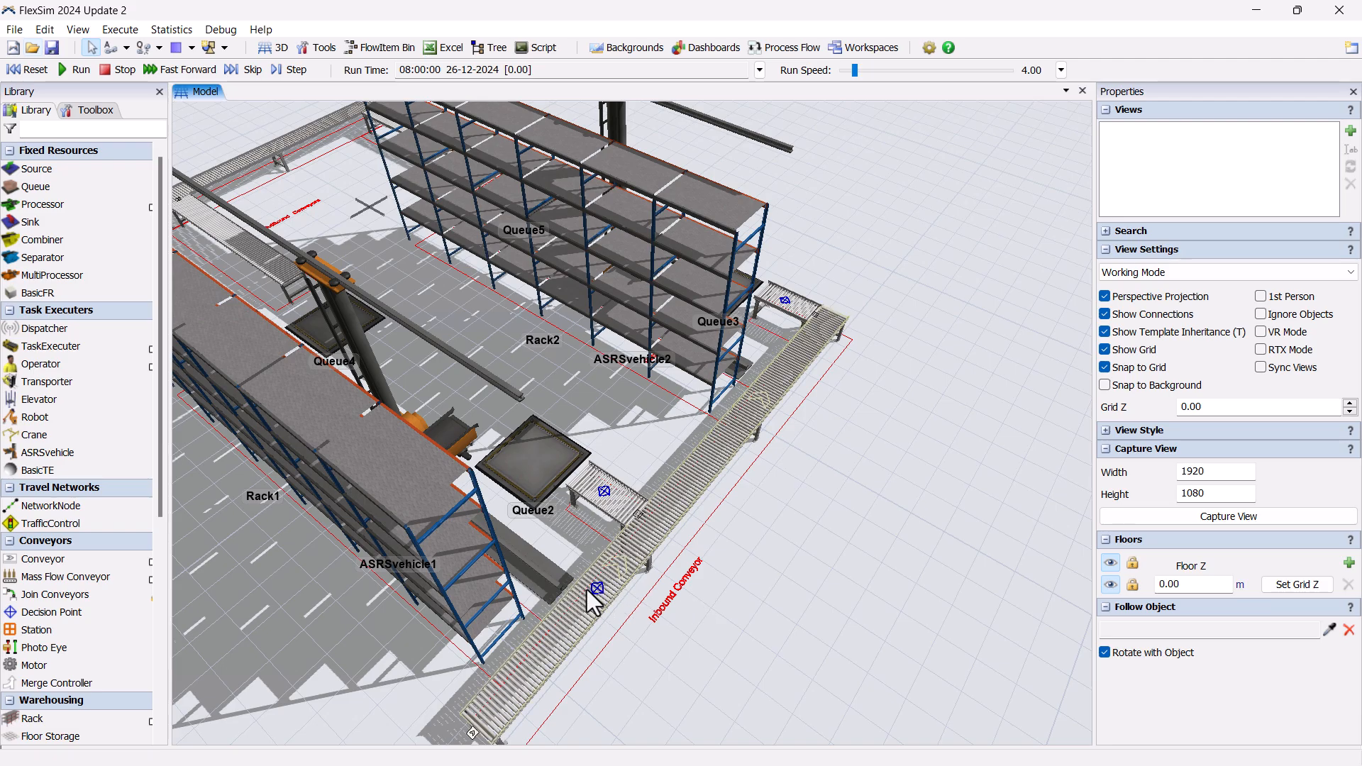
- Connect the two short branch conveyors to Queue2 and Queue3 with object connections
{"action": "right_click_drag", "start_coordinate": [876, 478], "coordinate": [837, 488]}
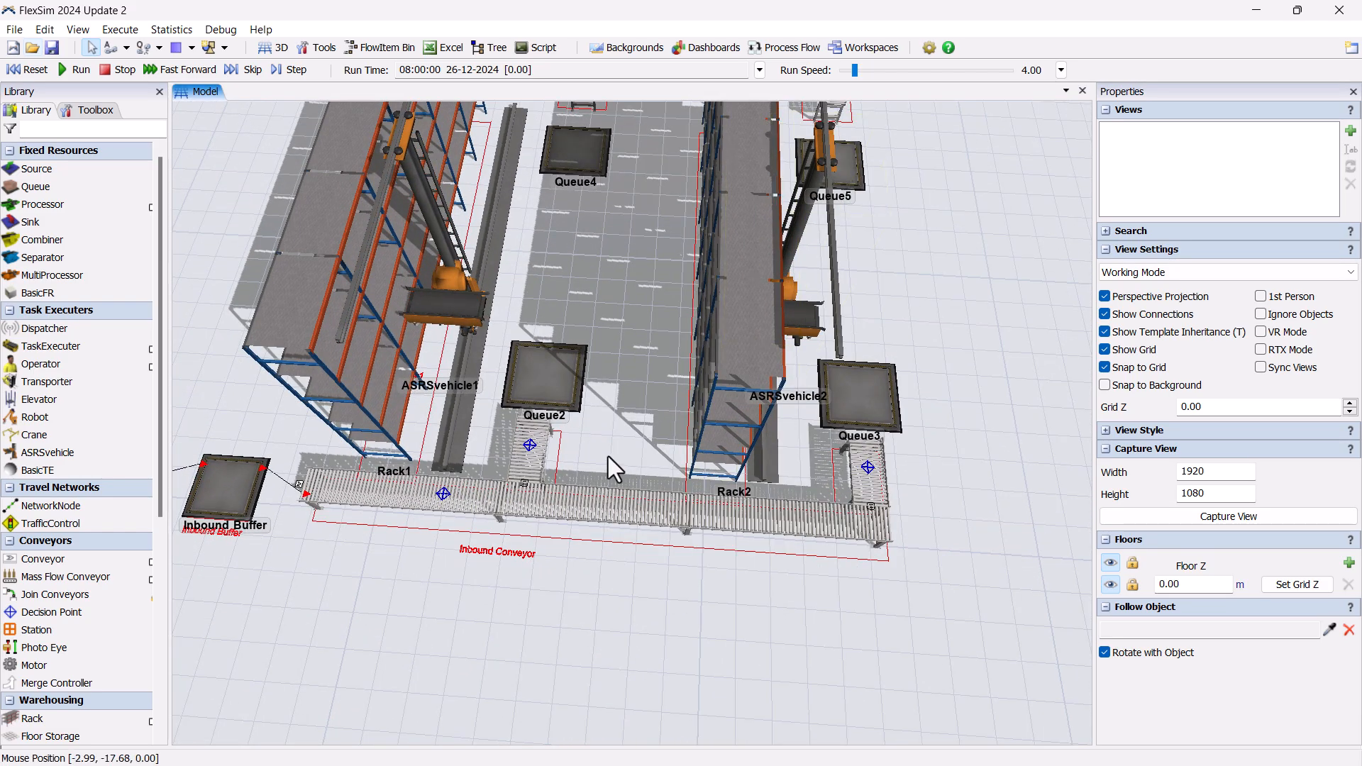
{"action": "scroll", "coordinate": [607, 454], "scroll_direction": "up", "scroll_amount": 5}
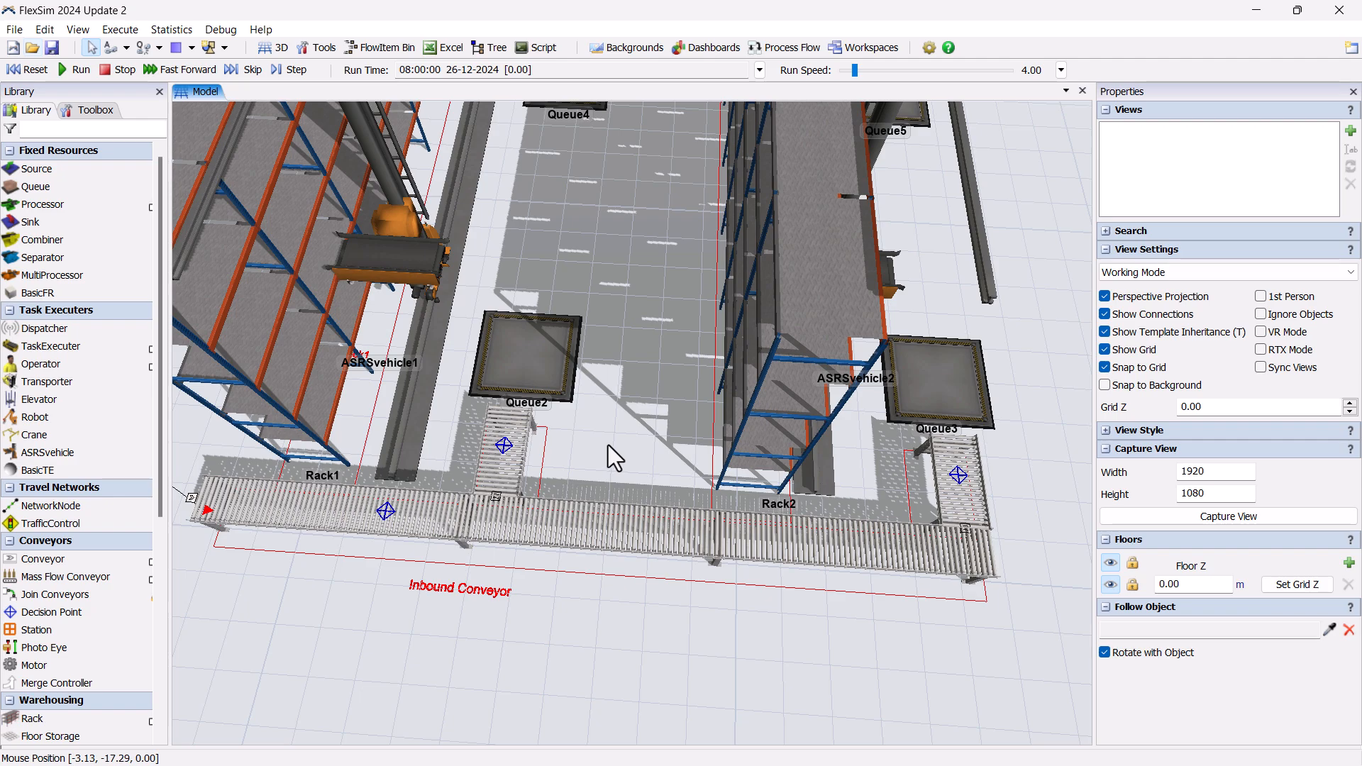
{"action": "left_click", "coordinate": [111, 47]}
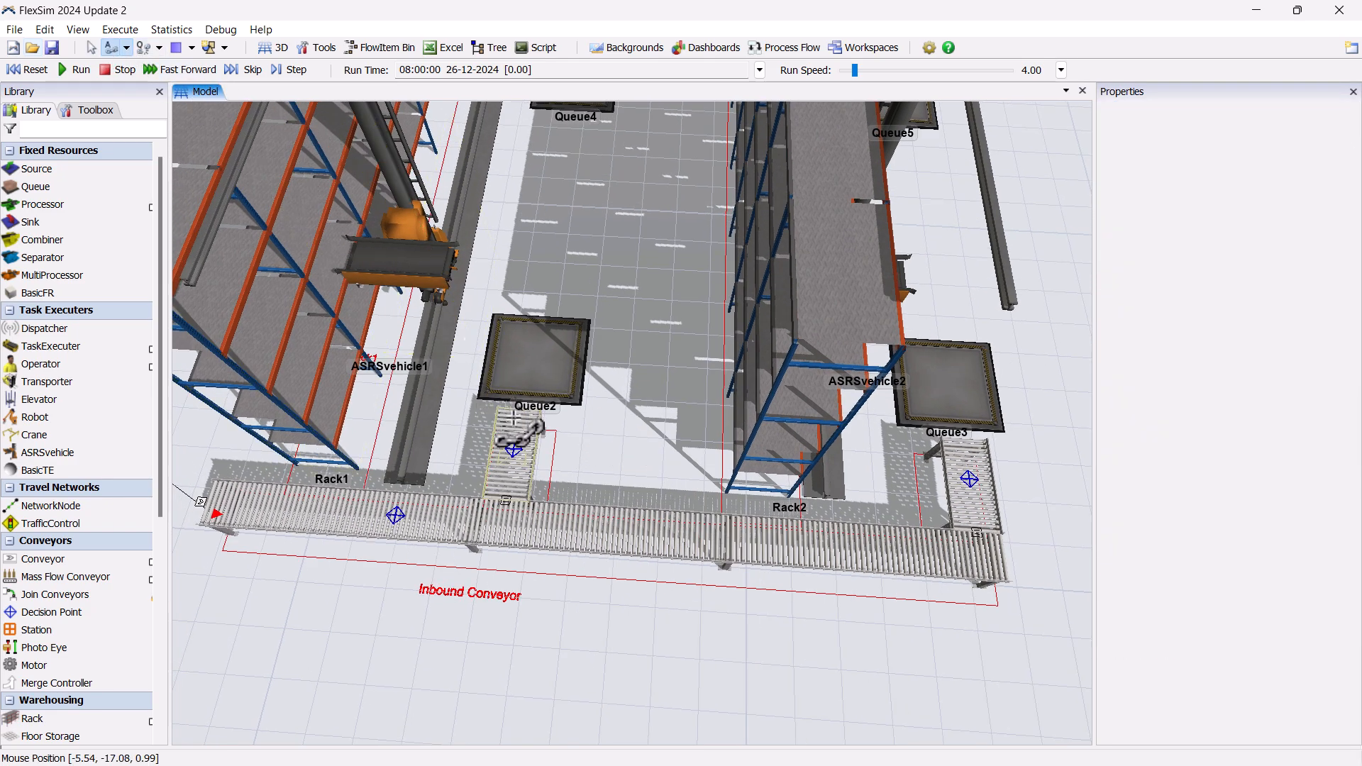
{"action": "left_click_drag", "start_coordinate": [536, 366], "coordinate": [511, 338]}
{"action": "left_click", "coordinate": [751, 418]}
{"action": "left_click", "coordinate": [773, 345]}
{"action": "left_click", "coordinate": [898, 335]}
{"action": "left_click", "coordinate": [899, 335]}
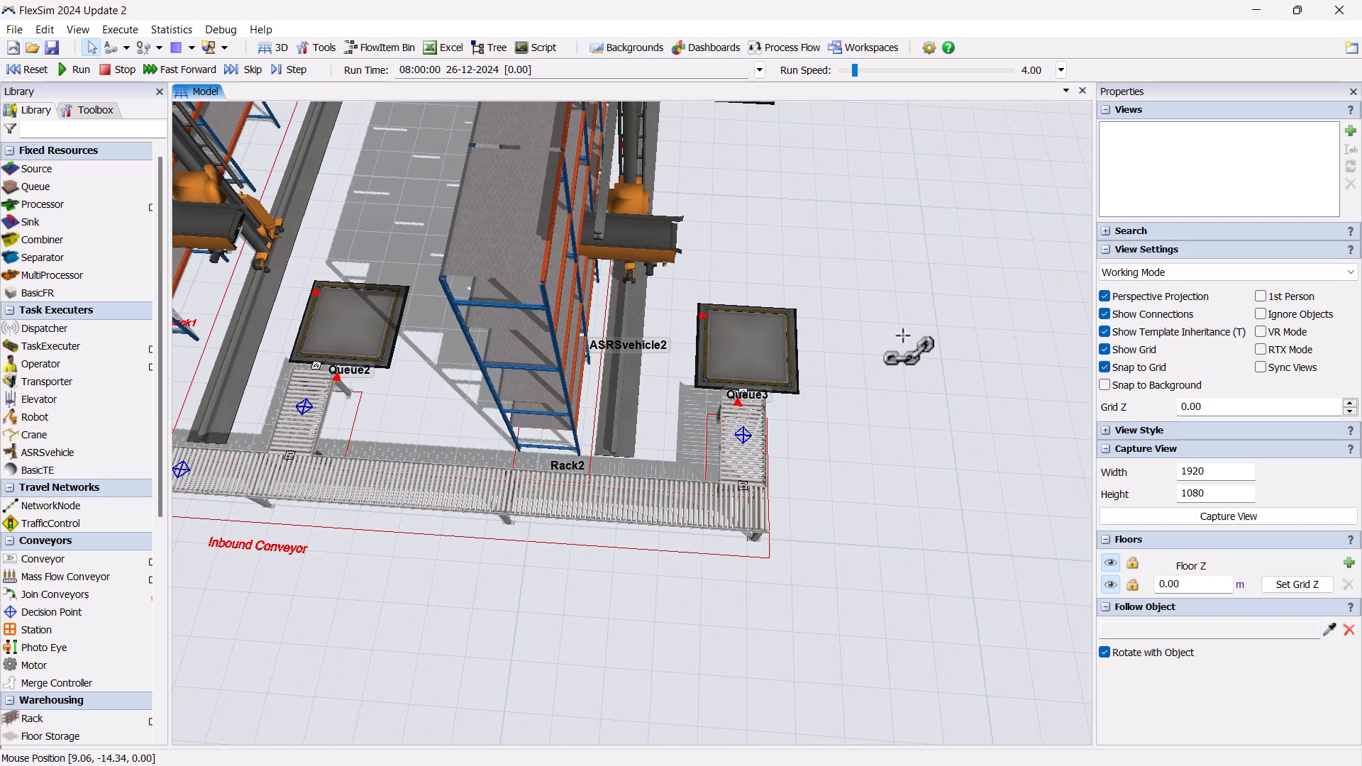
- Connect Queue2 to Rack1 with an object connection
{"action": "scroll", "coordinate": [902, 337], "scroll_direction": "down", "scroll_amount": 5}
{"action": "left_click_drag", "start_coordinate": [904, 336], "coordinate": [909, 435]}
{"action": "right_click_drag", "start_coordinate": [679, 351], "coordinate": [638, 370]}
{"action": "scroll", "coordinate": [713, 410], "scroll_direction": "up", "scroll_amount": 5}
{"action": "right_click_drag", "start_coordinate": [712, 407], "coordinate": [722, 393]}
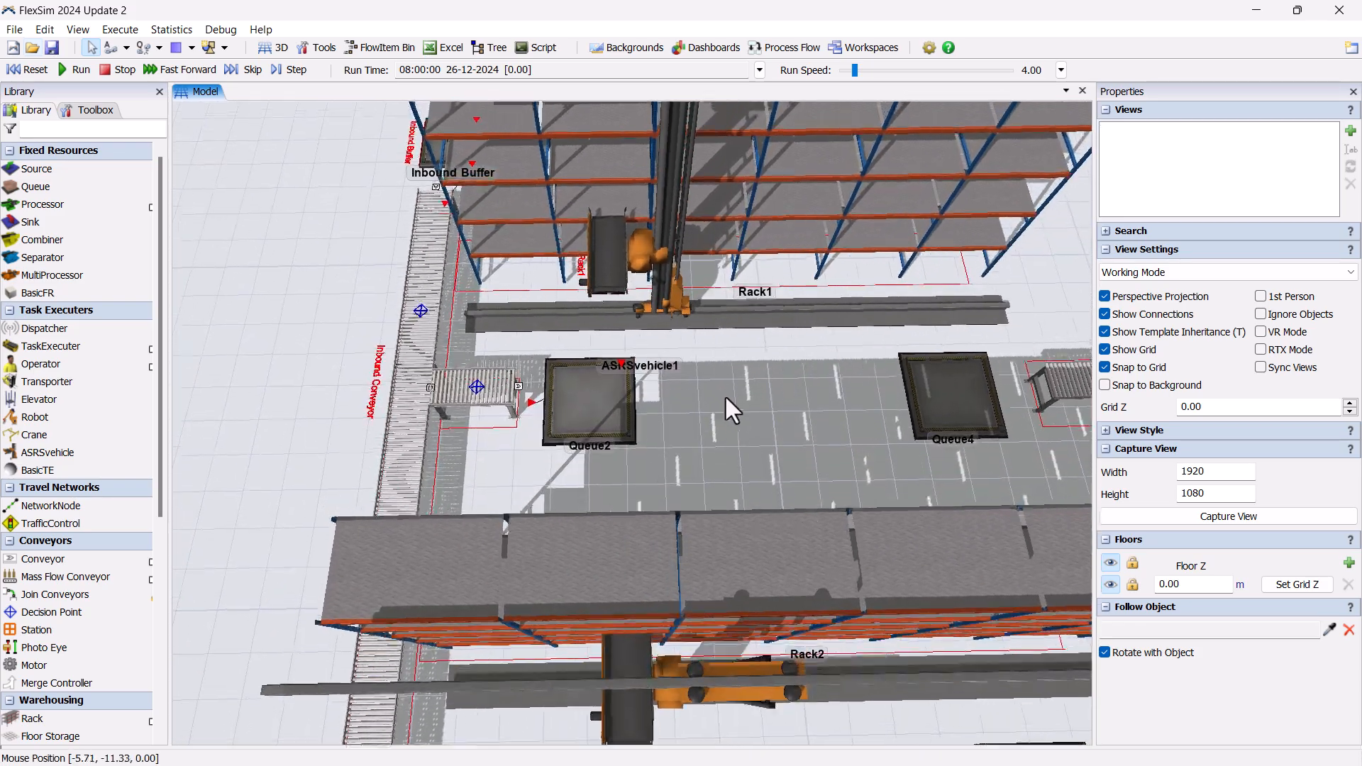
{"action": "left_click_drag", "start_coordinate": [722, 393], "coordinate": [739, 448]}
{"action": "left_click", "coordinate": [114, 48]}
{"action": "left_click", "coordinate": [587, 437]}
{"action": "left_click", "coordinate": [549, 227]}
{"action": "key", "text": "Escape"}
- Connect Queue3 to Rack2 with an object connection
{"action": "scroll", "coordinate": [720, 449], "scroll_direction": "down", "scroll_amount": 5}
{"action": "left_click", "coordinate": [675, 623]}
{"action": "left_click", "coordinate": [683, 512]}
{"action": "key", "text": "Escape"}
- Enable transport on Queue2's output and sample ASRSvehicle1 as its transporter
{"action": "scroll", "coordinate": [737, 432], "scroll_direction": "up", "scroll_amount": 5}
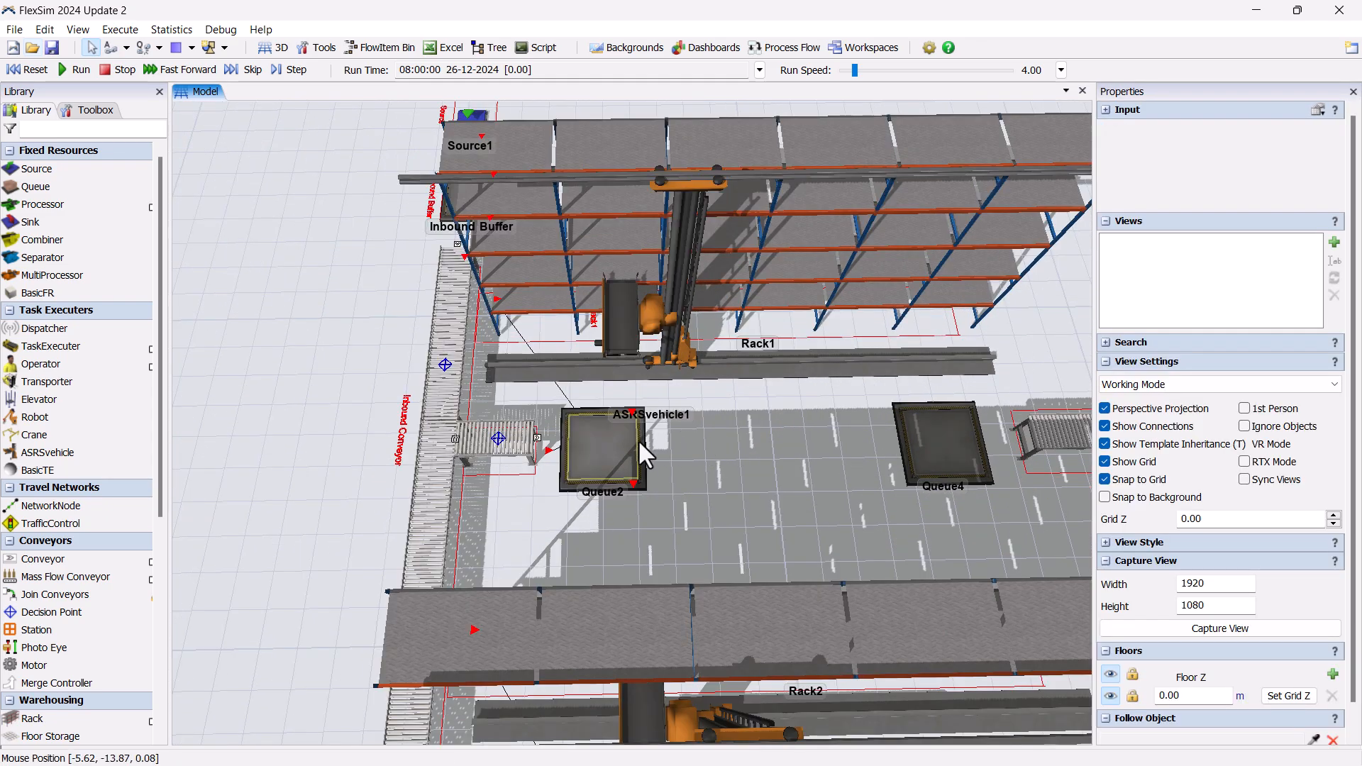
{"action": "left_click", "coordinate": [610, 444]}
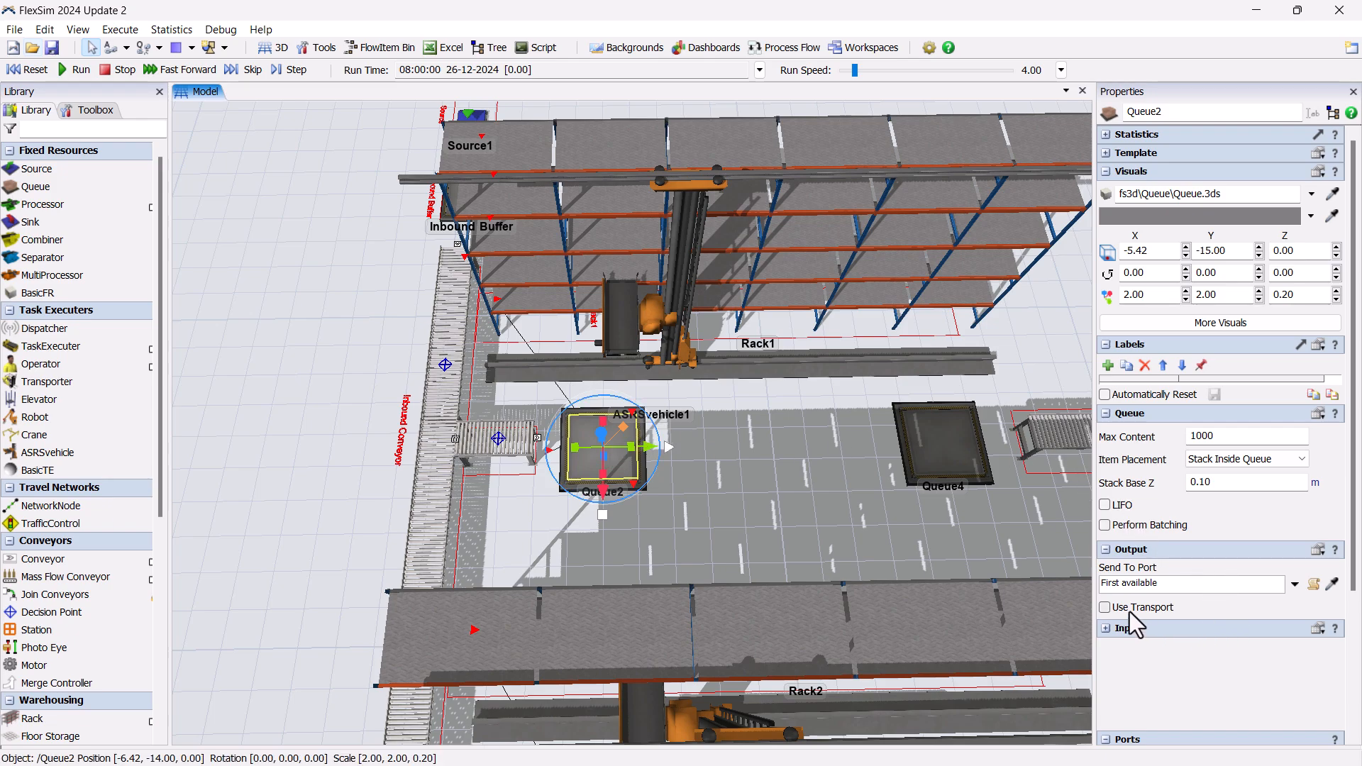
{"action": "left_click", "coordinate": [1105, 608]}
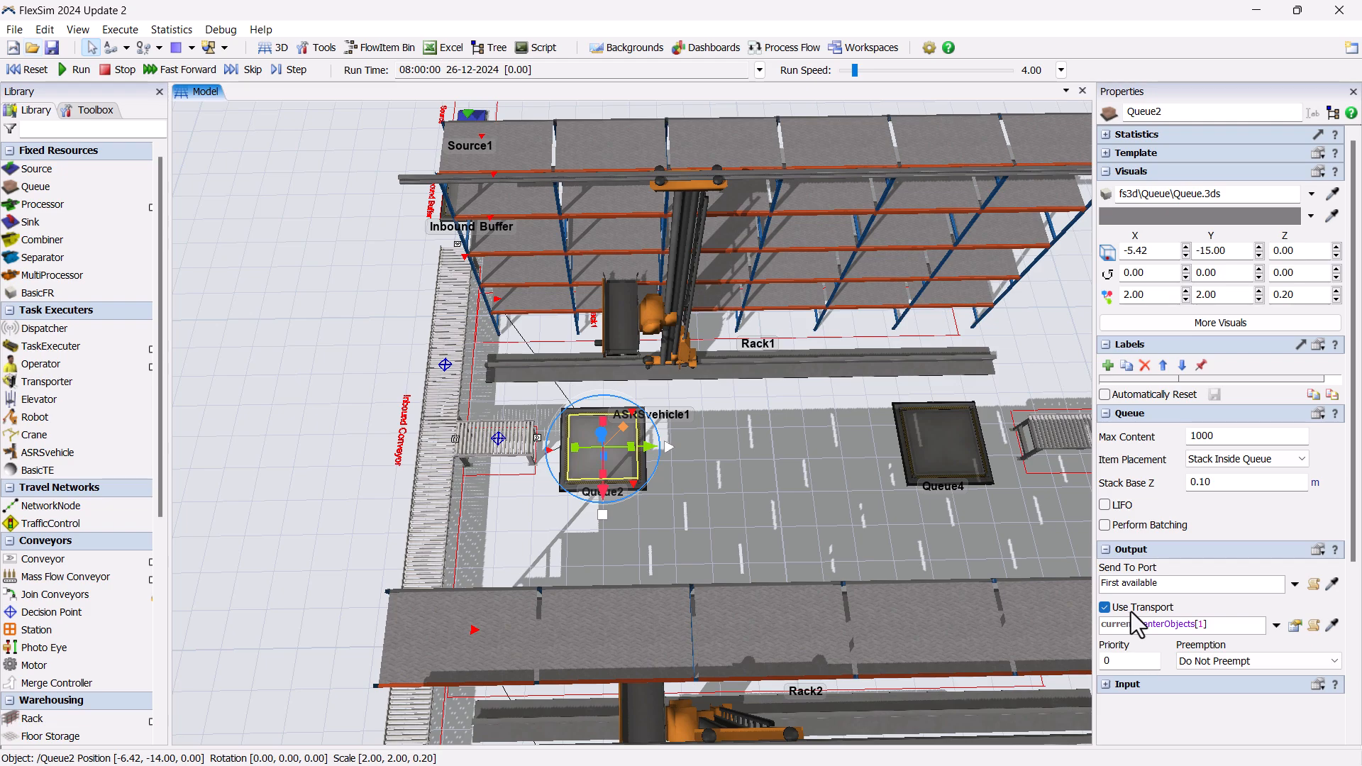
{"action": "left_click_drag", "start_coordinate": [1227, 625], "coordinate": [1092, 624]}
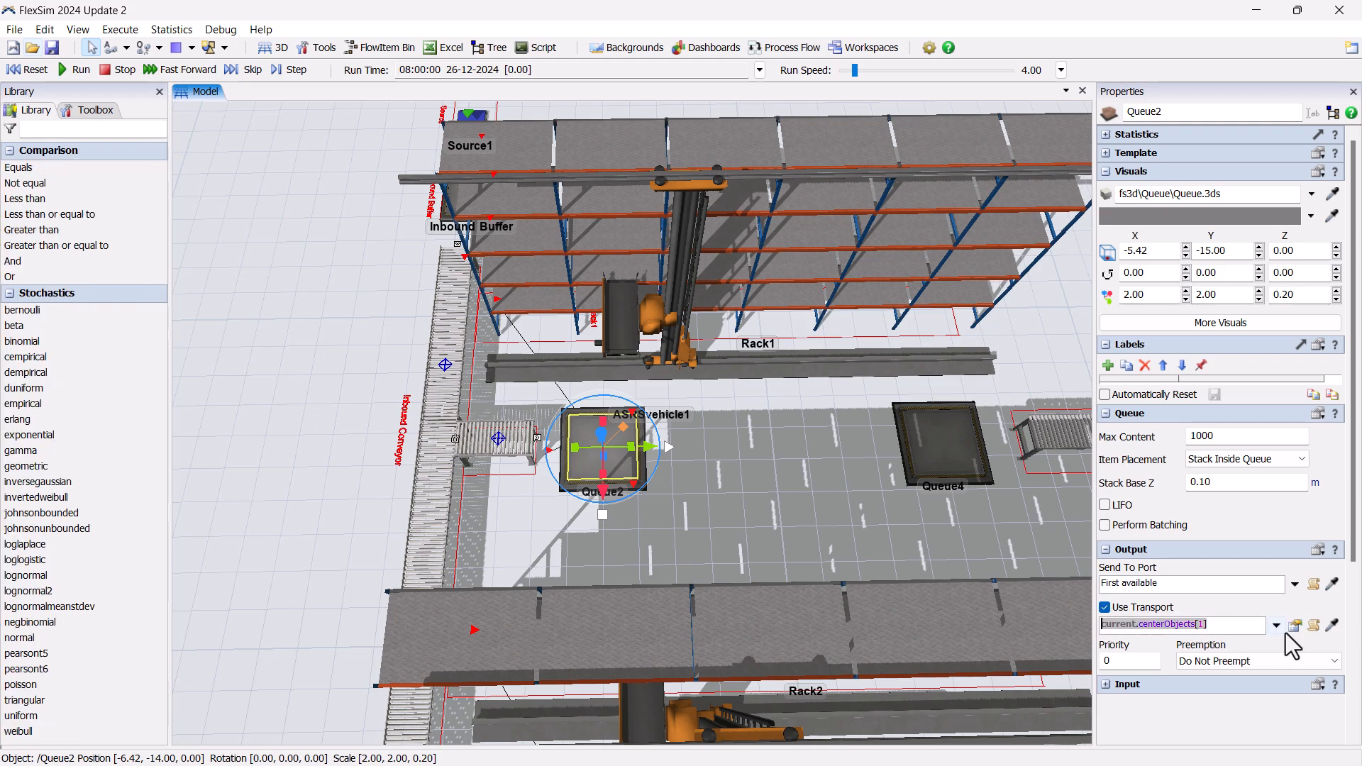
{"action": "left_click", "coordinate": [1332, 625]}
{"action": "left_click", "coordinate": [701, 376]}
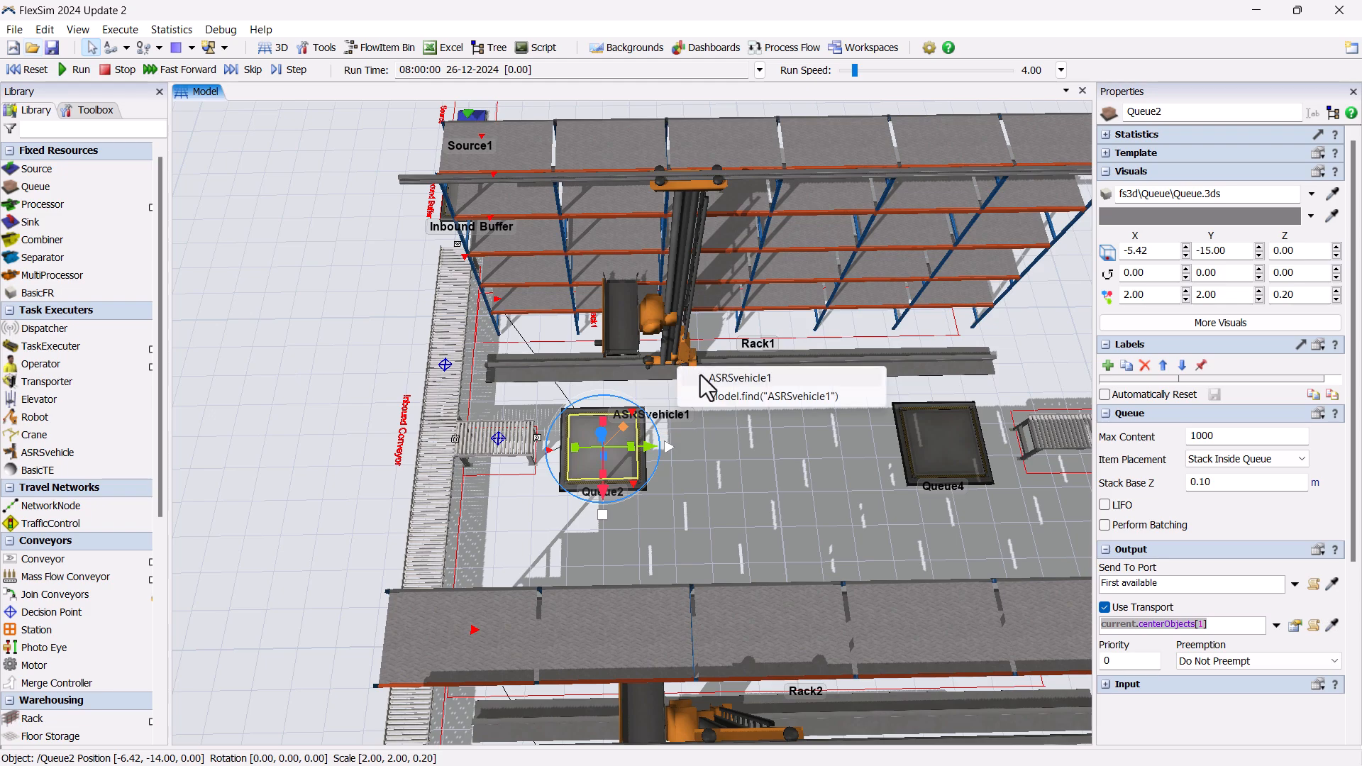
{"action": "left_click", "coordinate": [740, 377]}
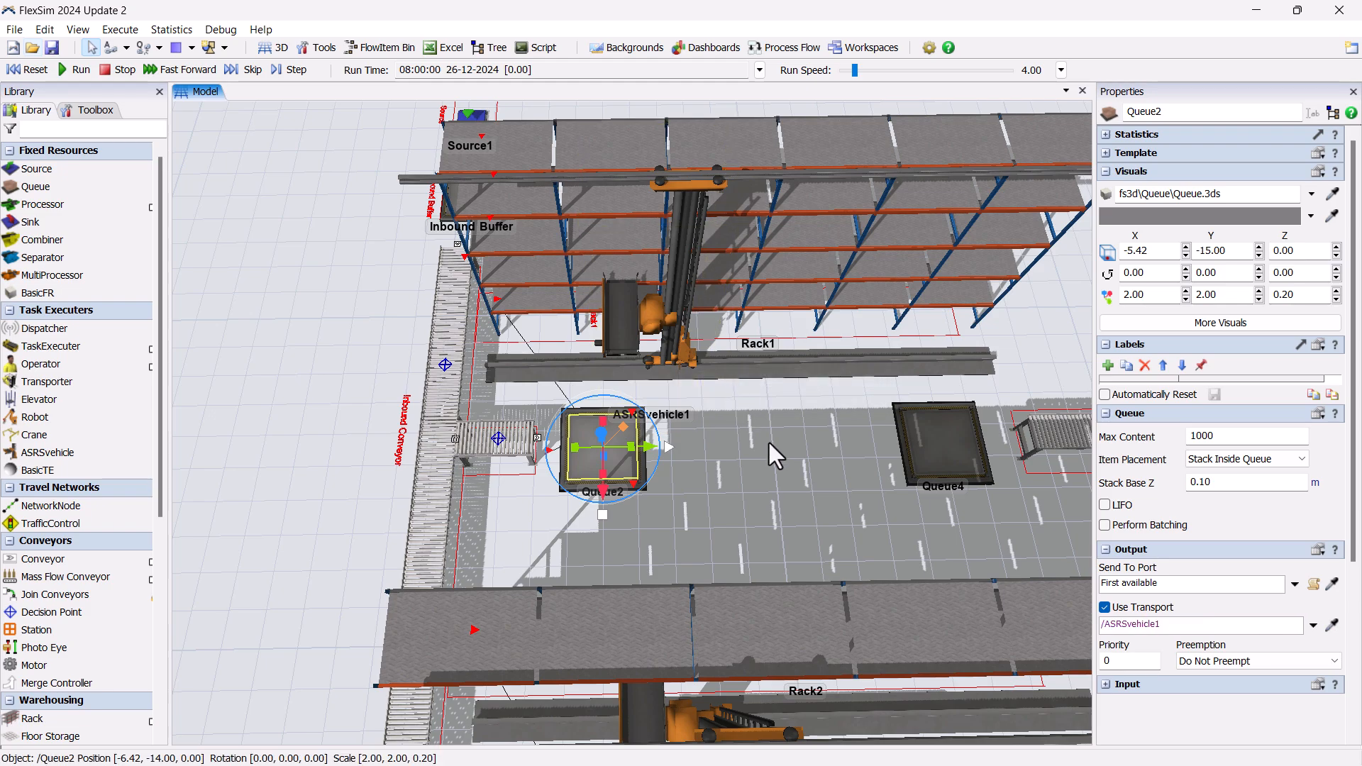
- Enable transport on Queue3's output and sample ASRSvehicle2 as its transporter
{"action": "scroll", "coordinate": [767, 440], "scroll_direction": "down", "scroll_amount": 4}
{"action": "left_click_drag", "start_coordinate": [767, 439], "coordinate": [769, 288]}
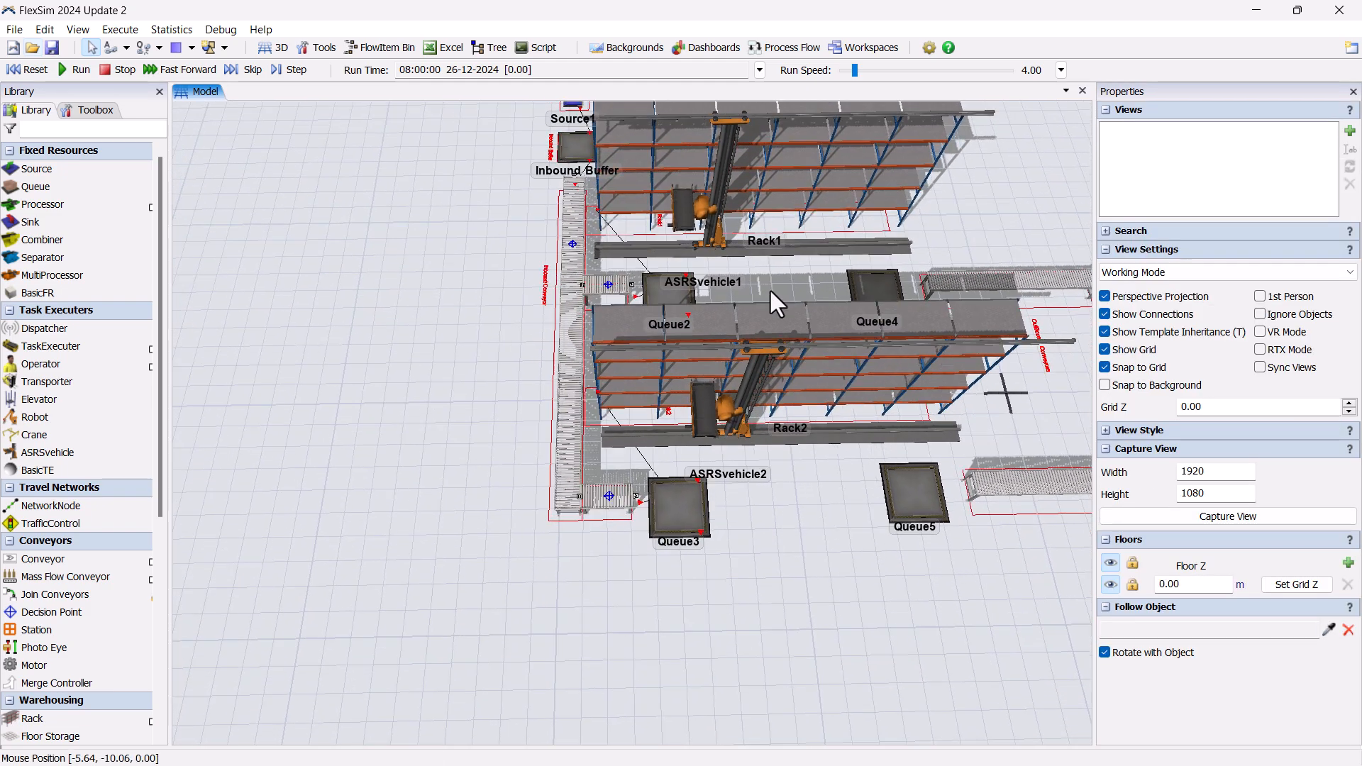
{"action": "scroll", "coordinate": [766, 541], "scroll_direction": "up", "scroll_amount": 4}
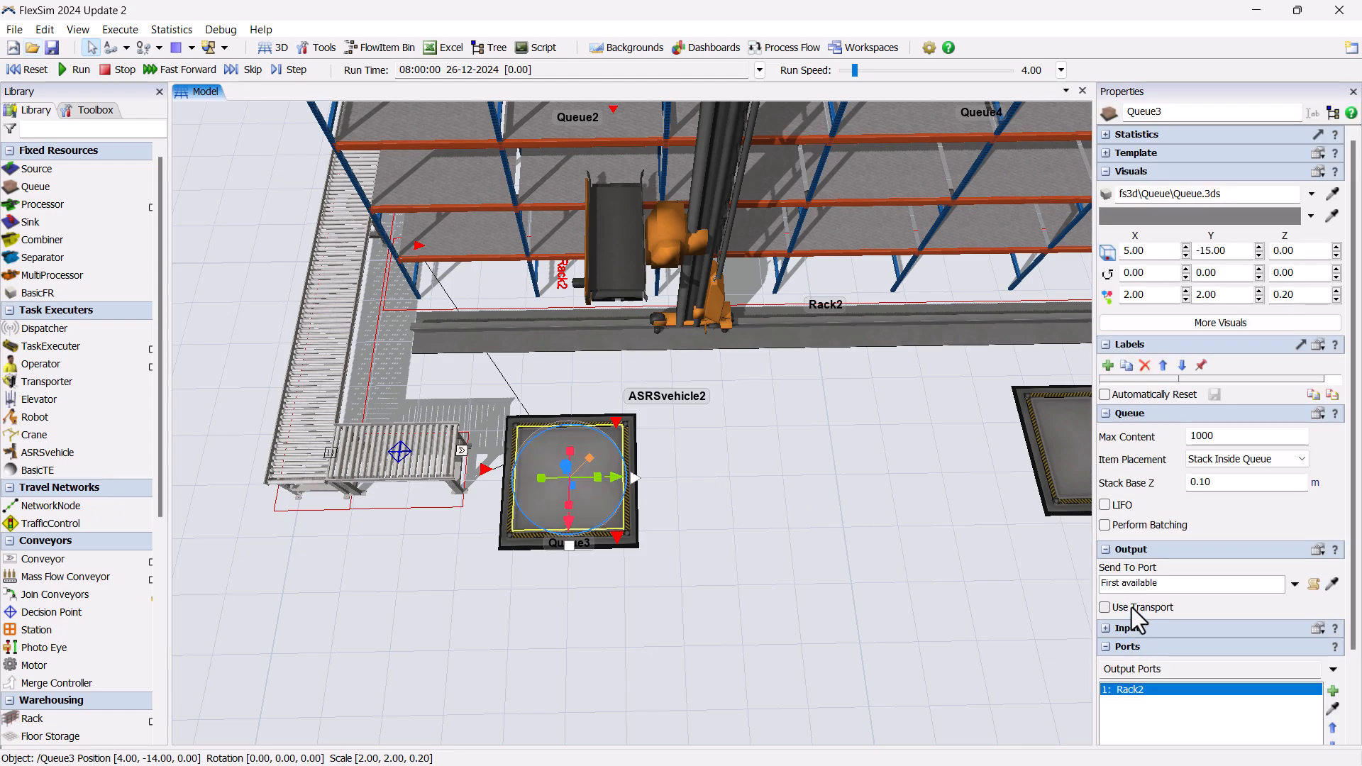
{"action": "left_click", "coordinate": [1125, 607]}
{"action": "left_click", "coordinate": [1332, 626]}
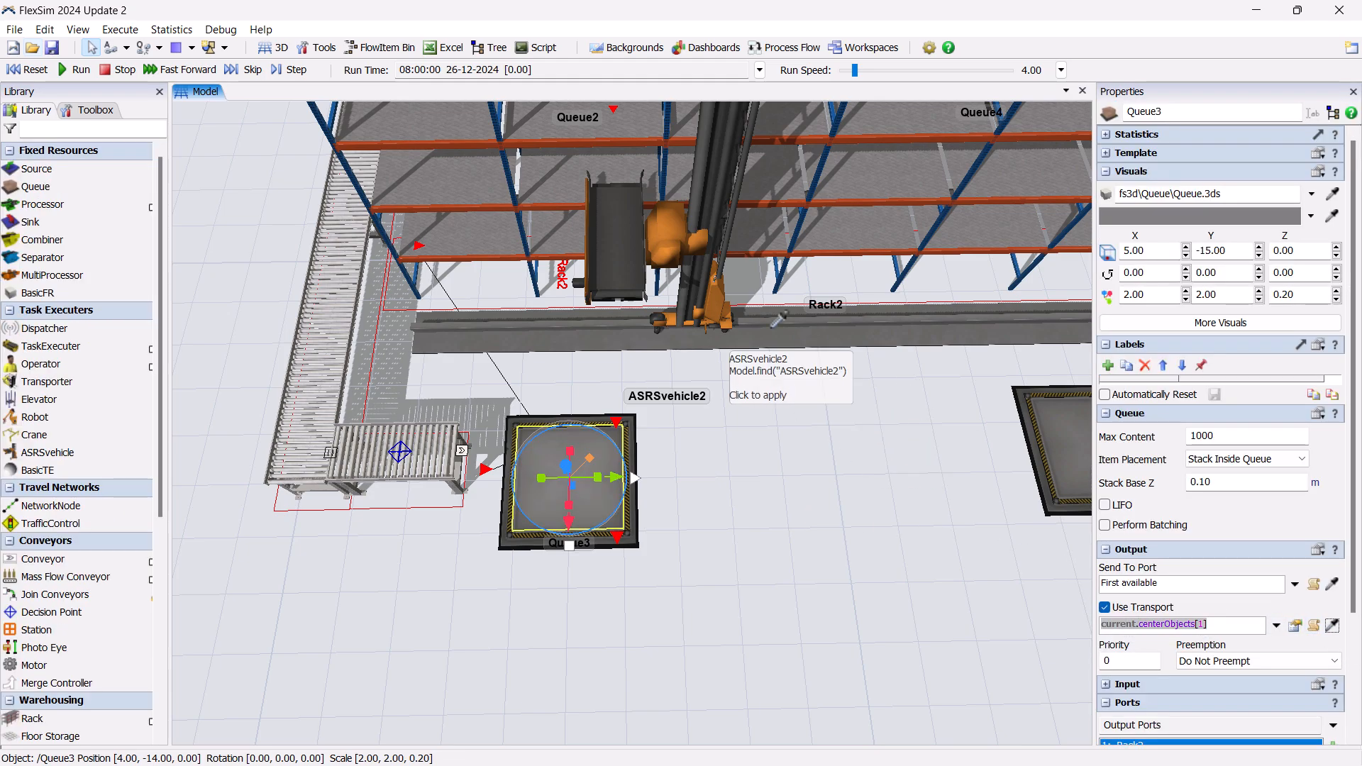
{"action": "left_click", "coordinate": [709, 312]}
{"action": "left_click", "coordinate": [786, 442]}
- Examine the layout of both racks, their ASRS vehicles and the neighbouring queues from several angles
{"action": "scroll", "coordinate": [731, 348], "scroll_direction": "down", "scroll_amount": 8}
{"action": "left_click", "coordinate": [729, 435]}
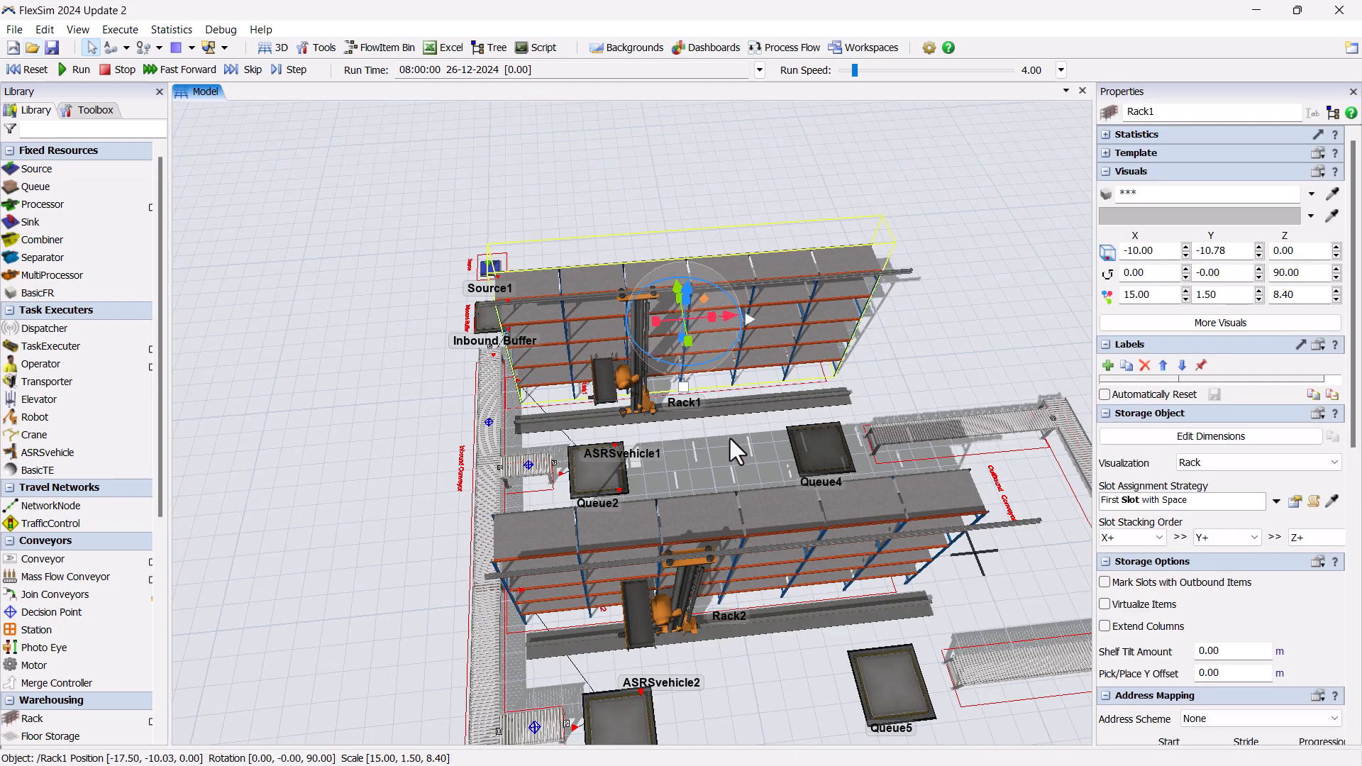
{"action": "left_click", "coordinate": [729, 438]}
{"action": "scroll", "coordinate": [730, 436], "scroll_direction": "up", "scroll_amount": 5}
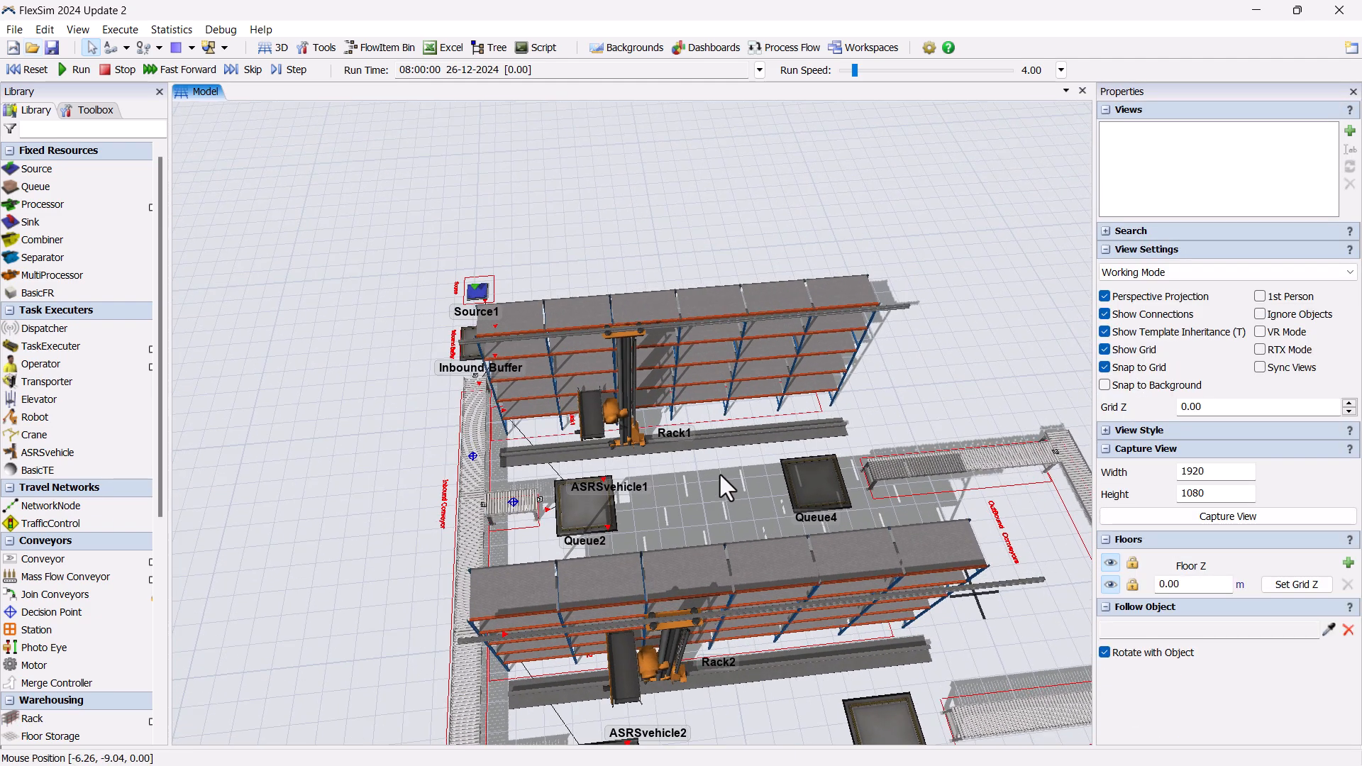
{"action": "scroll", "coordinate": [716, 425], "scroll_direction": "down", "scroll_amount": 6}
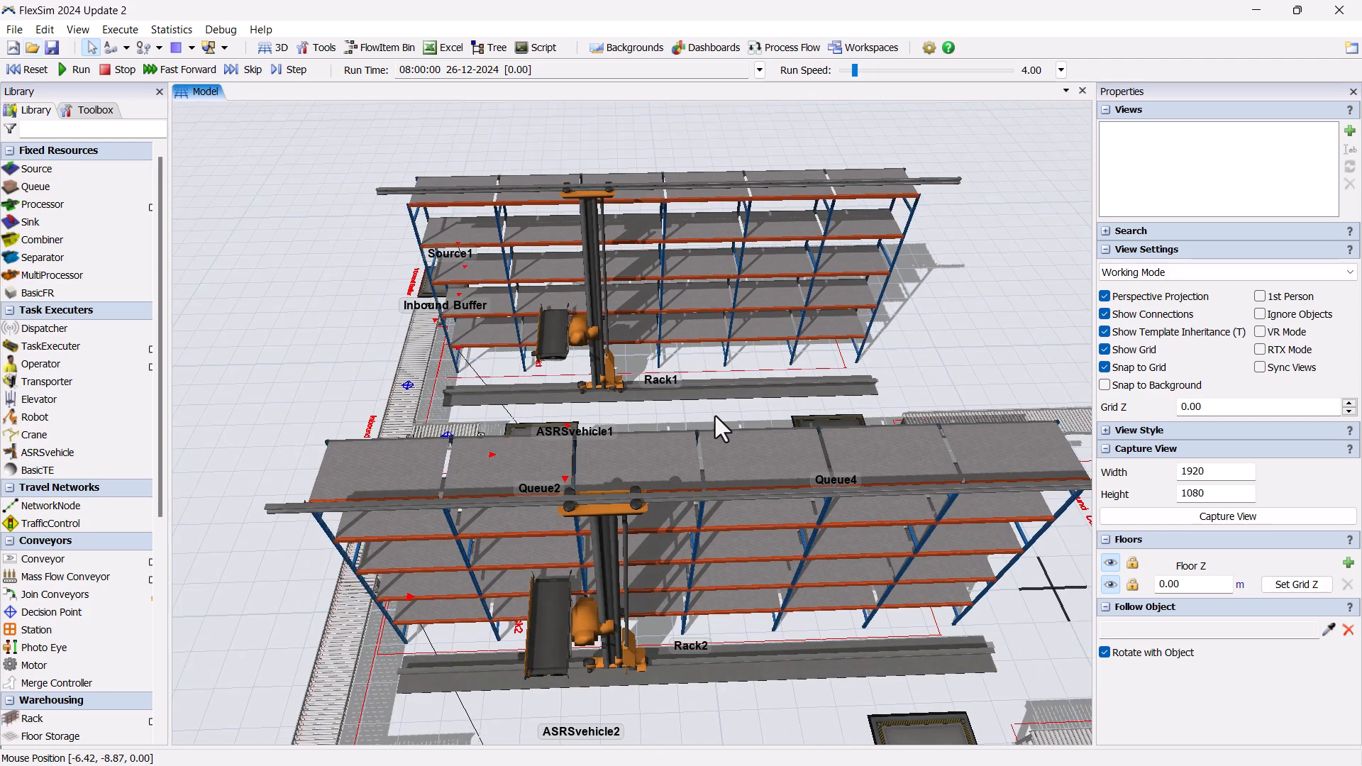
{"action": "right_click_drag", "start_coordinate": [715, 416], "coordinate": [835, 397]}
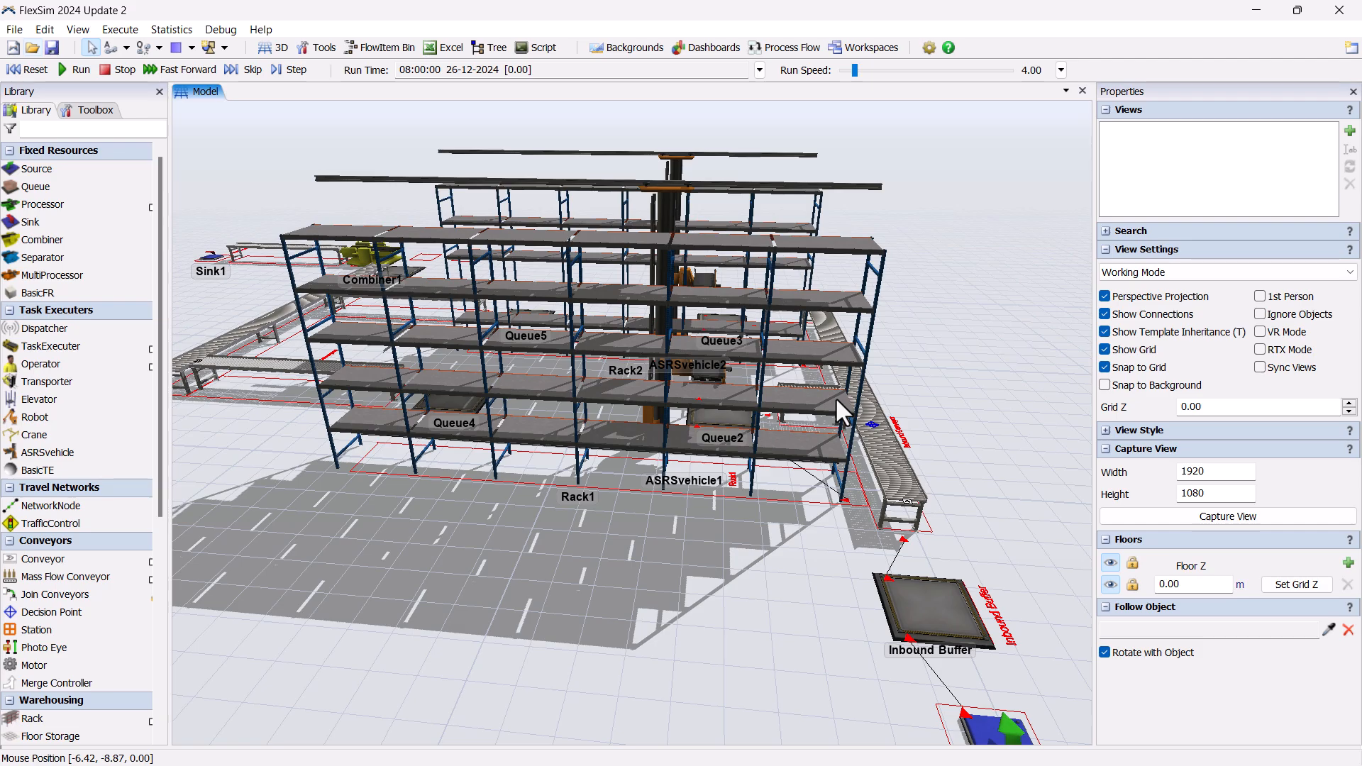
{"action": "right_click_drag", "start_coordinate": [835, 397], "coordinate": [712, 407]}
{"action": "left_click_drag", "start_coordinate": [735, 418], "coordinate": [634, 478]}
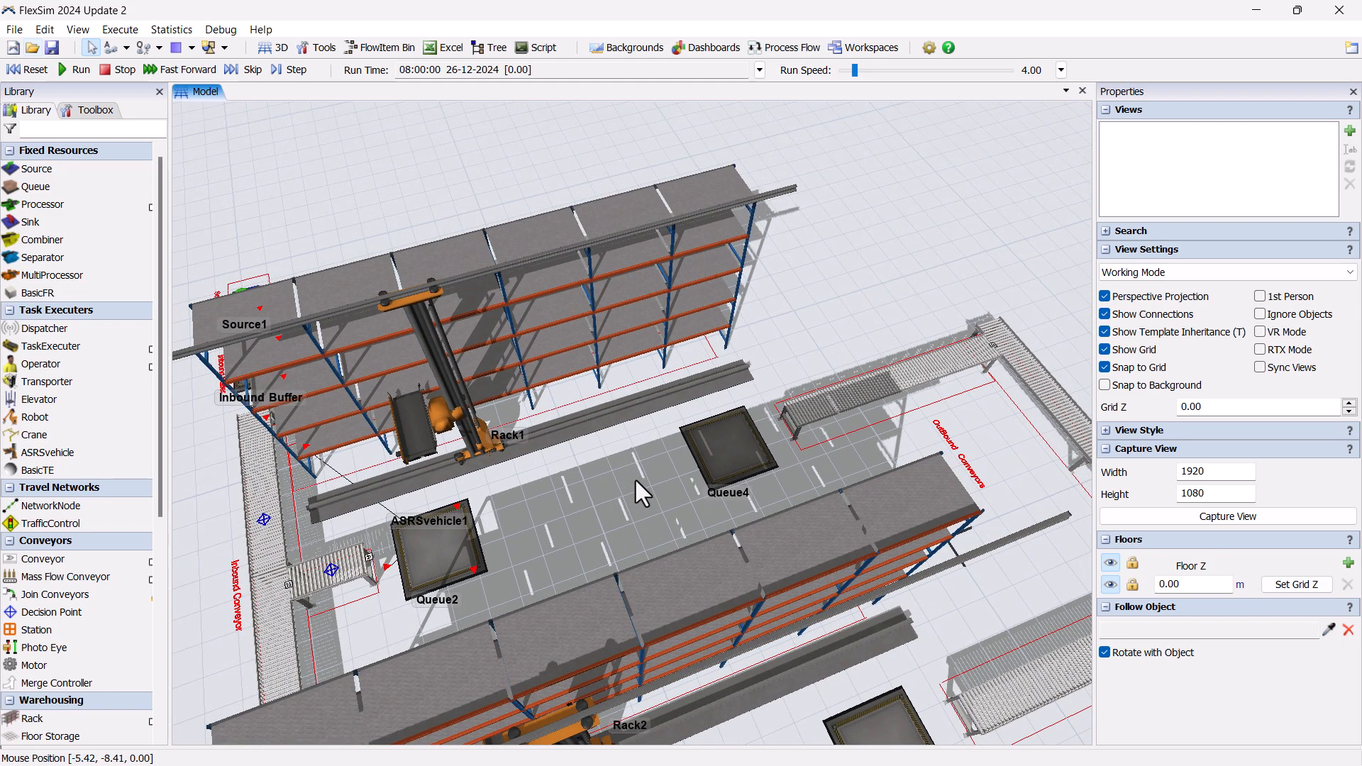
- Connect Rack1 to Queue4 and Rack2 to Queue5 with object connections
{"action": "left_click", "coordinate": [115, 48]}
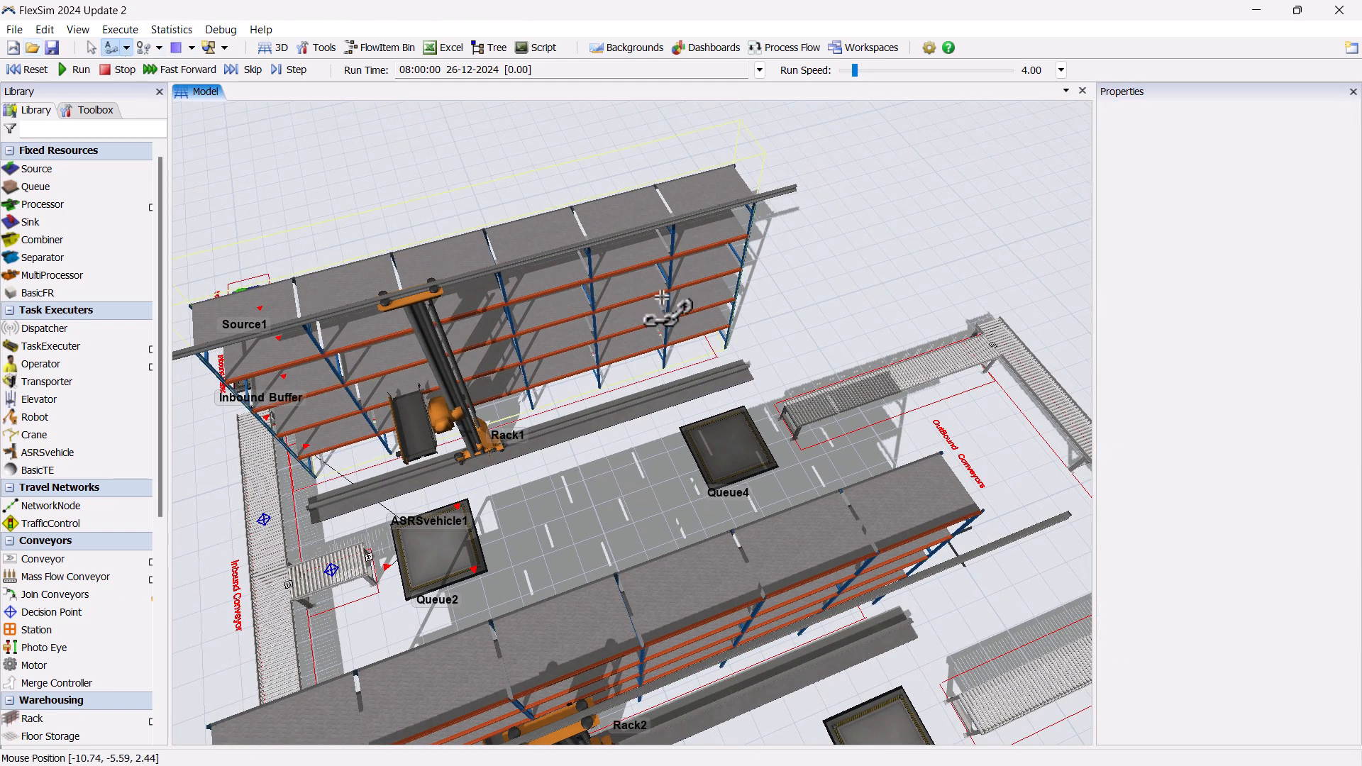
{"action": "left_click_drag", "start_coordinate": [723, 443], "coordinate": [628, 437]}
{"action": "left_click_drag", "start_coordinate": [738, 481], "coordinate": [869, 693]}
{"action": "left_click", "coordinate": [869, 692]}
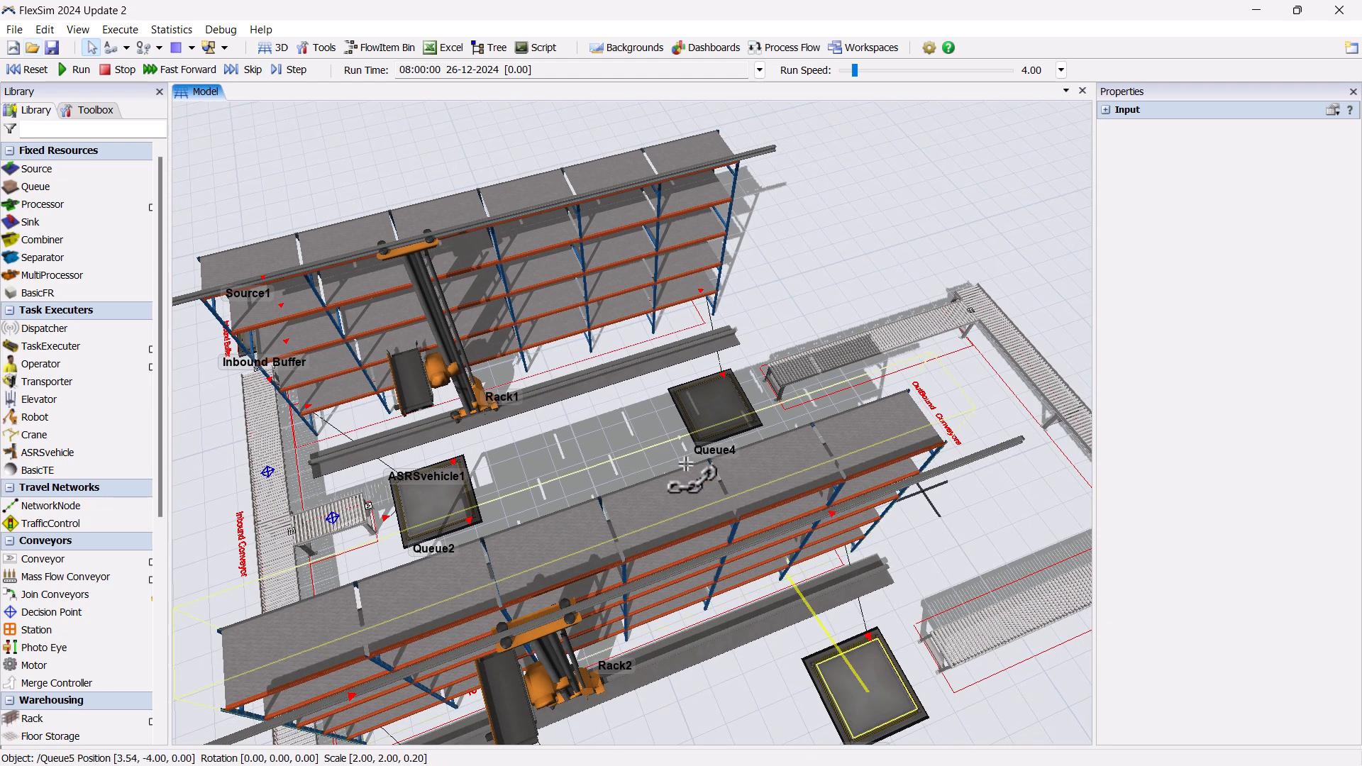
{"action": "left_click", "coordinate": [633, 429]}
- Set Rack1's slot assignment strategy to Random Bay, Level, and Slot with Space
{"action": "scroll", "coordinate": [602, 360], "scroll_direction": "down", "scroll_amount": 2}
{"action": "left_click", "coordinate": [602, 360]}
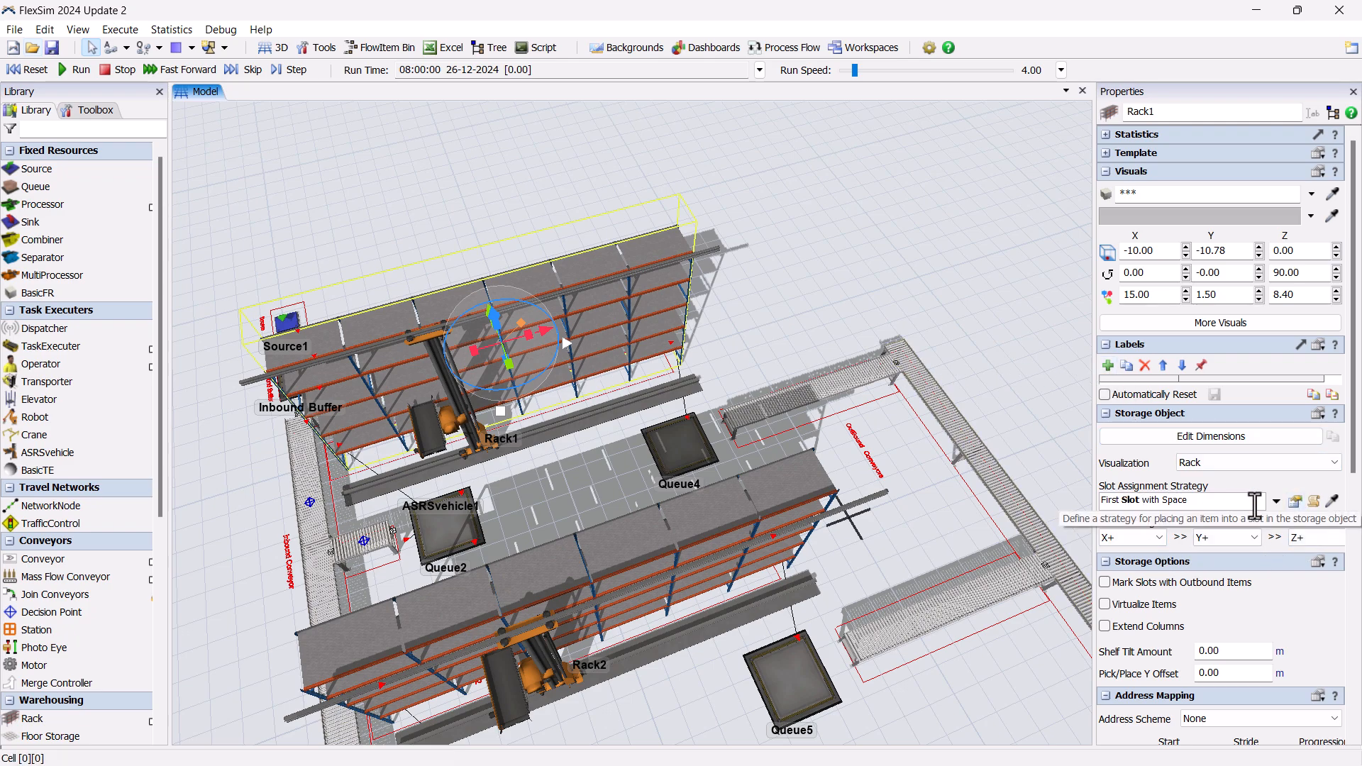
{"action": "left_click", "coordinate": [1243, 503]}
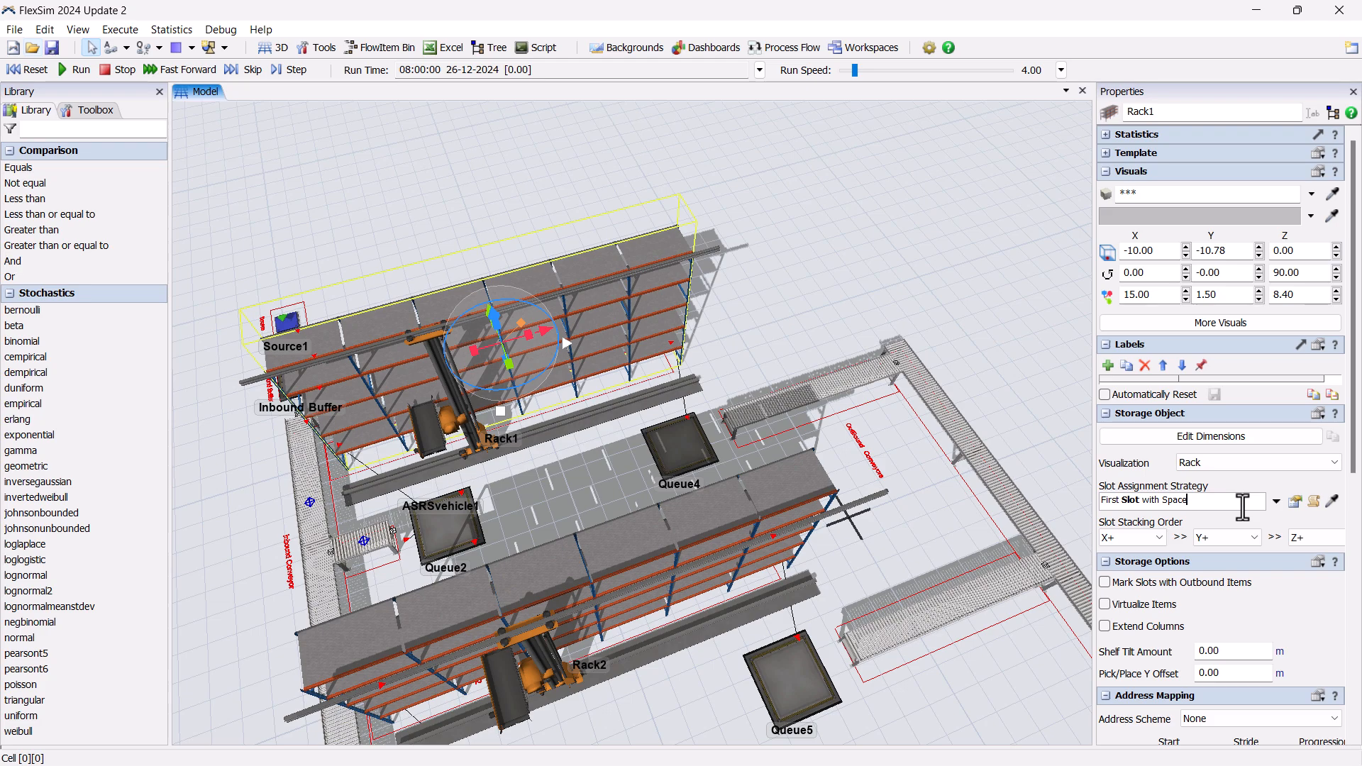
{"action": "left_click_drag", "start_coordinate": [1242, 506], "coordinate": [1097, 505]}
{"action": "left_click", "coordinate": [1275, 500]}
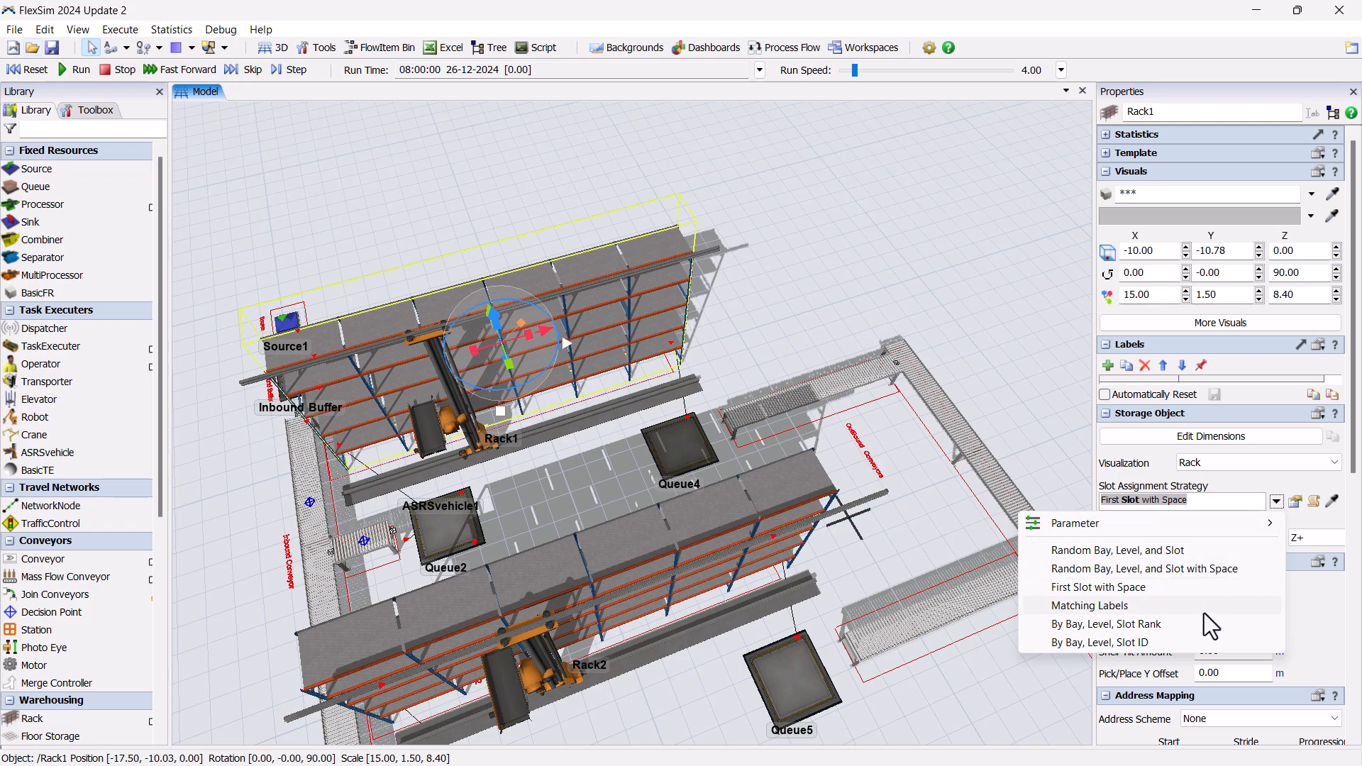
{"action": "left_click", "coordinate": [1201, 567]}
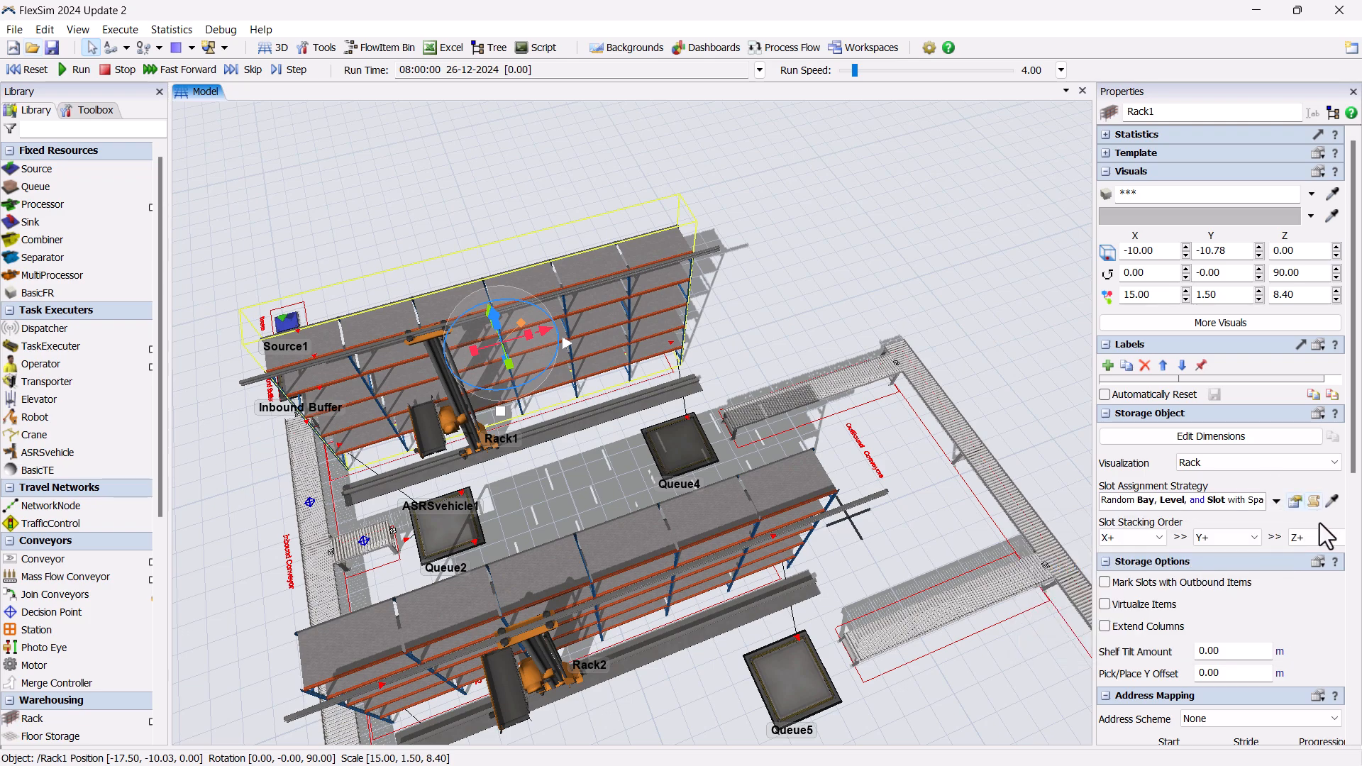
- Have Rack1 used as a fixed resource and set its minimum dwell time to 30 min
{"action": "left_click_drag", "start_coordinate": [1354, 484], "coordinate": [1330, 601]}
{"action": "left_click", "coordinate": [1146, 605]}
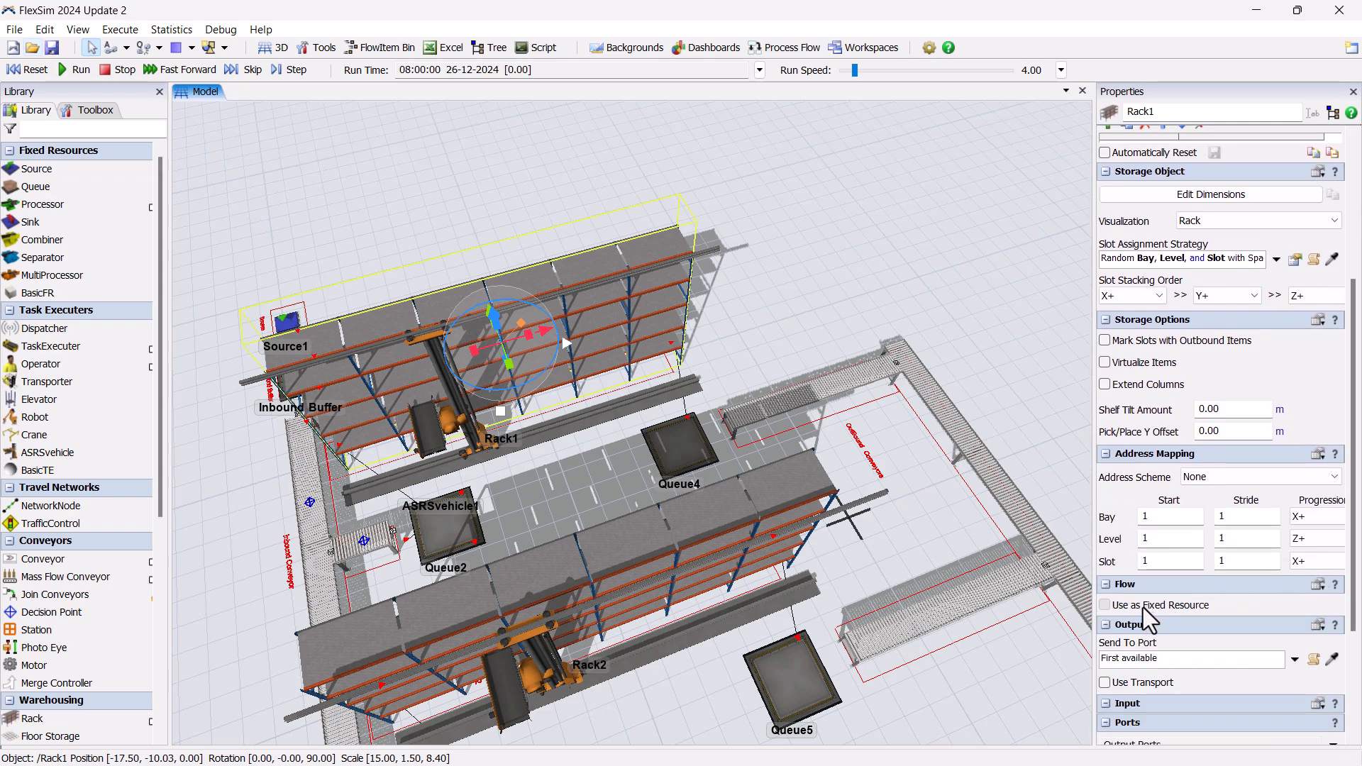
{"action": "left_click", "coordinate": [1143, 607]}
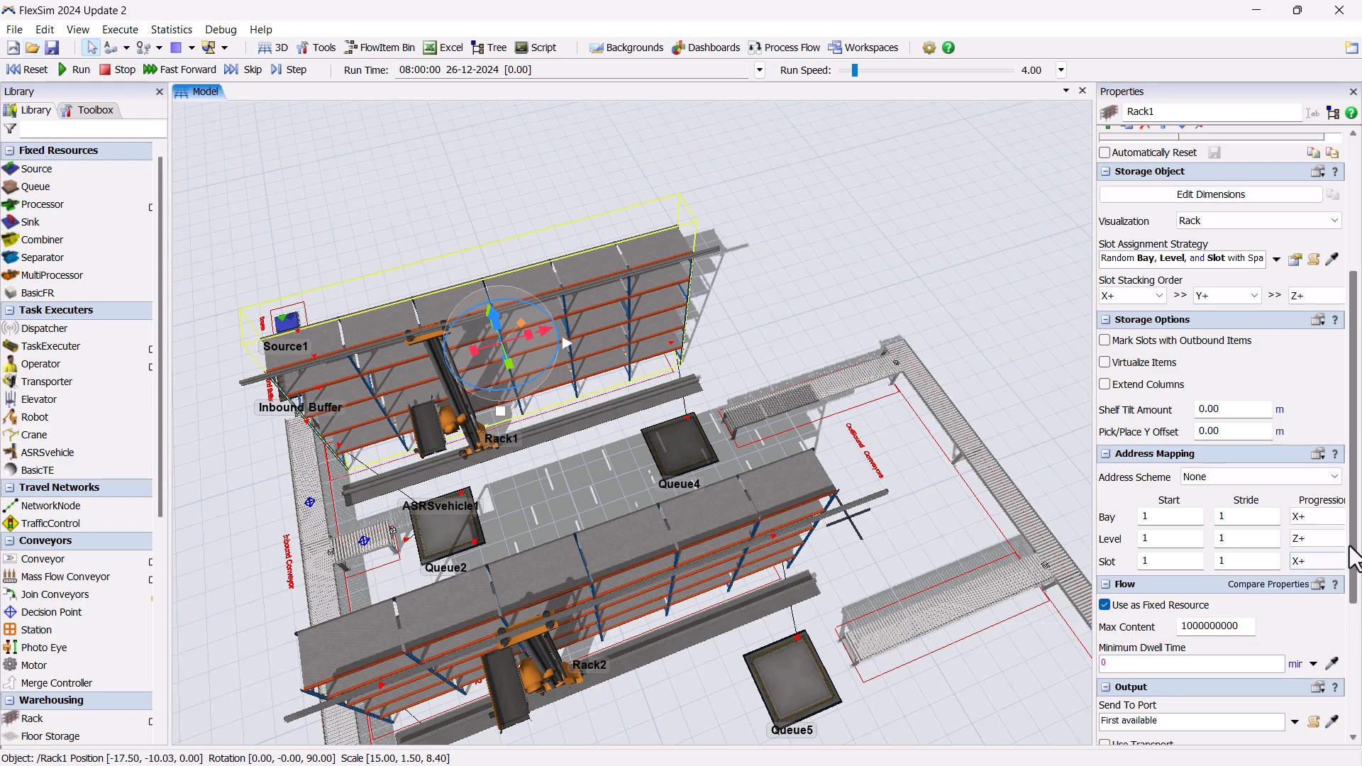
{"action": "left_click_drag", "start_coordinate": [1354, 567], "coordinate": [1348, 644]}
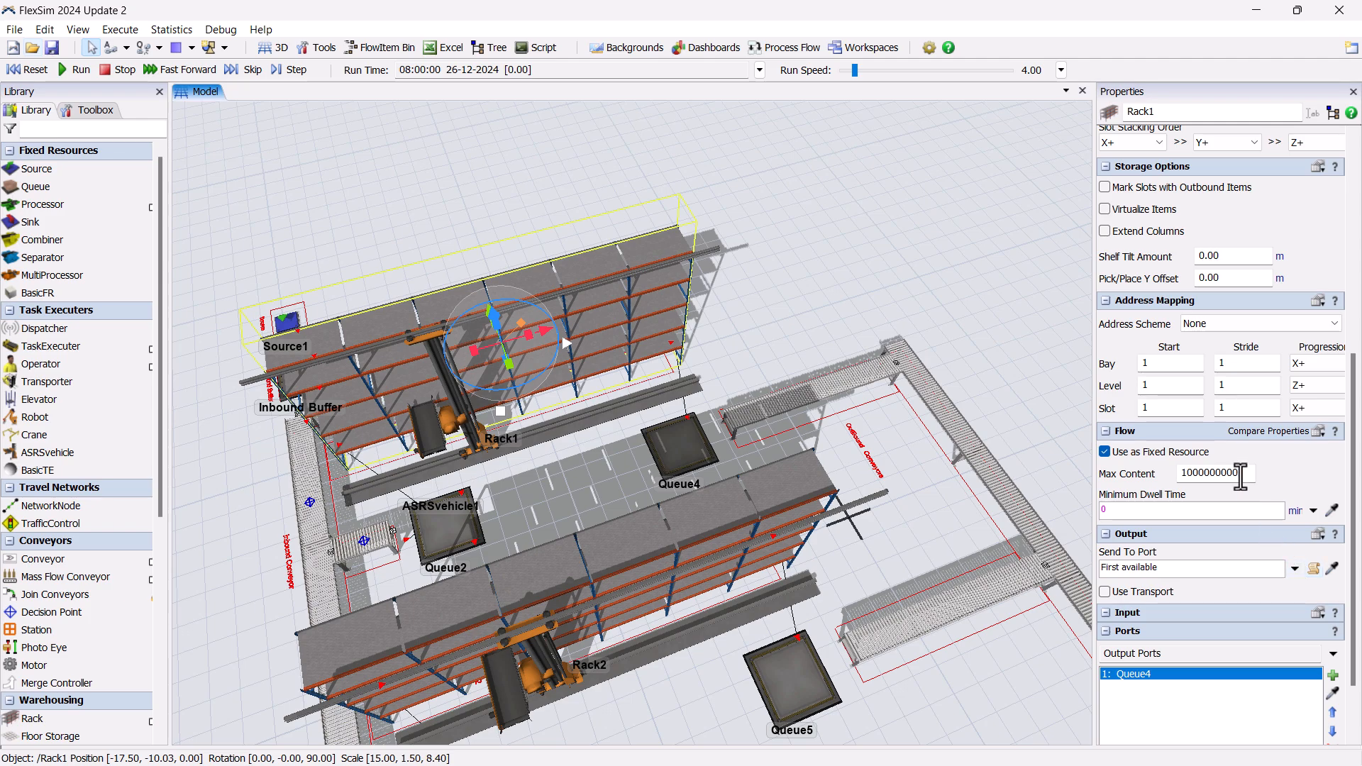
{"action": "left_click_drag", "start_coordinate": [1242, 472], "coordinate": [1154, 461]}
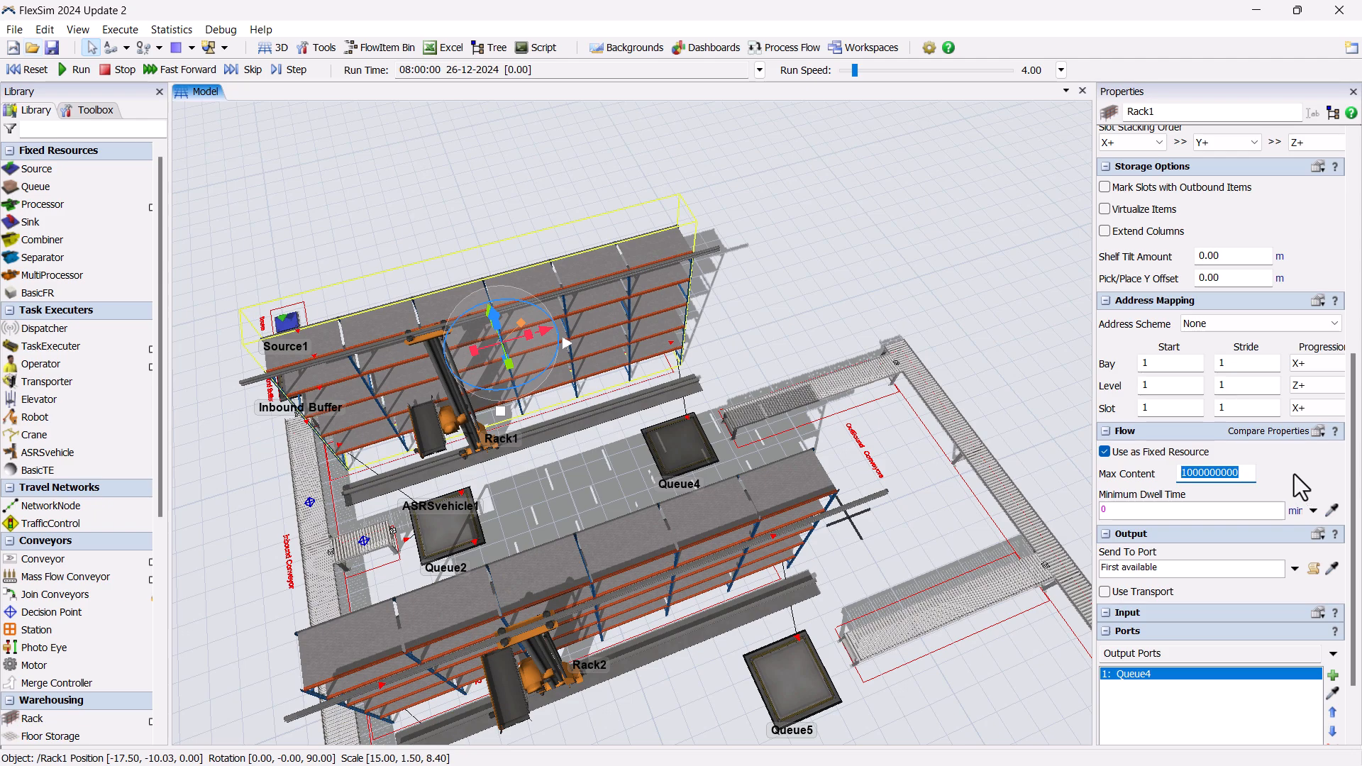
{"action": "left_click", "coordinate": [1175, 509]}
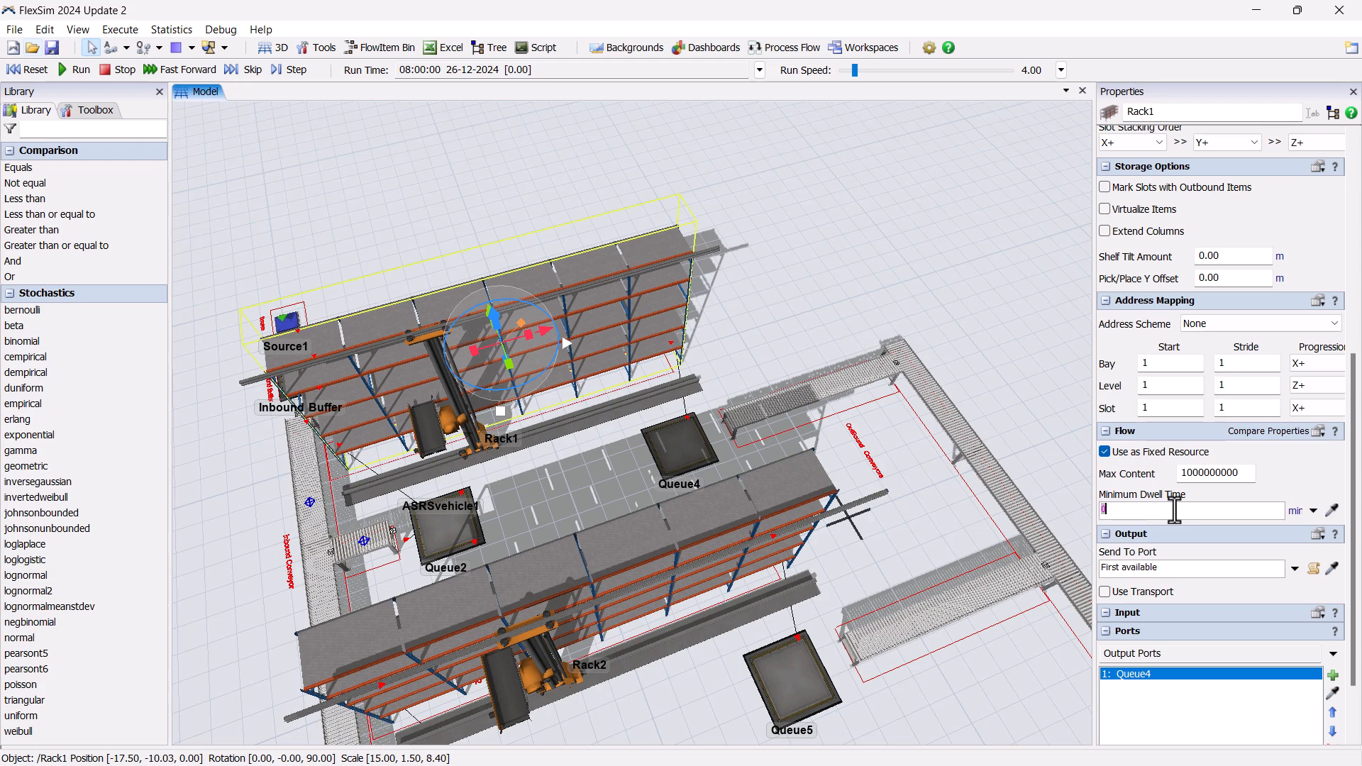
{"action": "left_click", "coordinate": [1273, 480]}
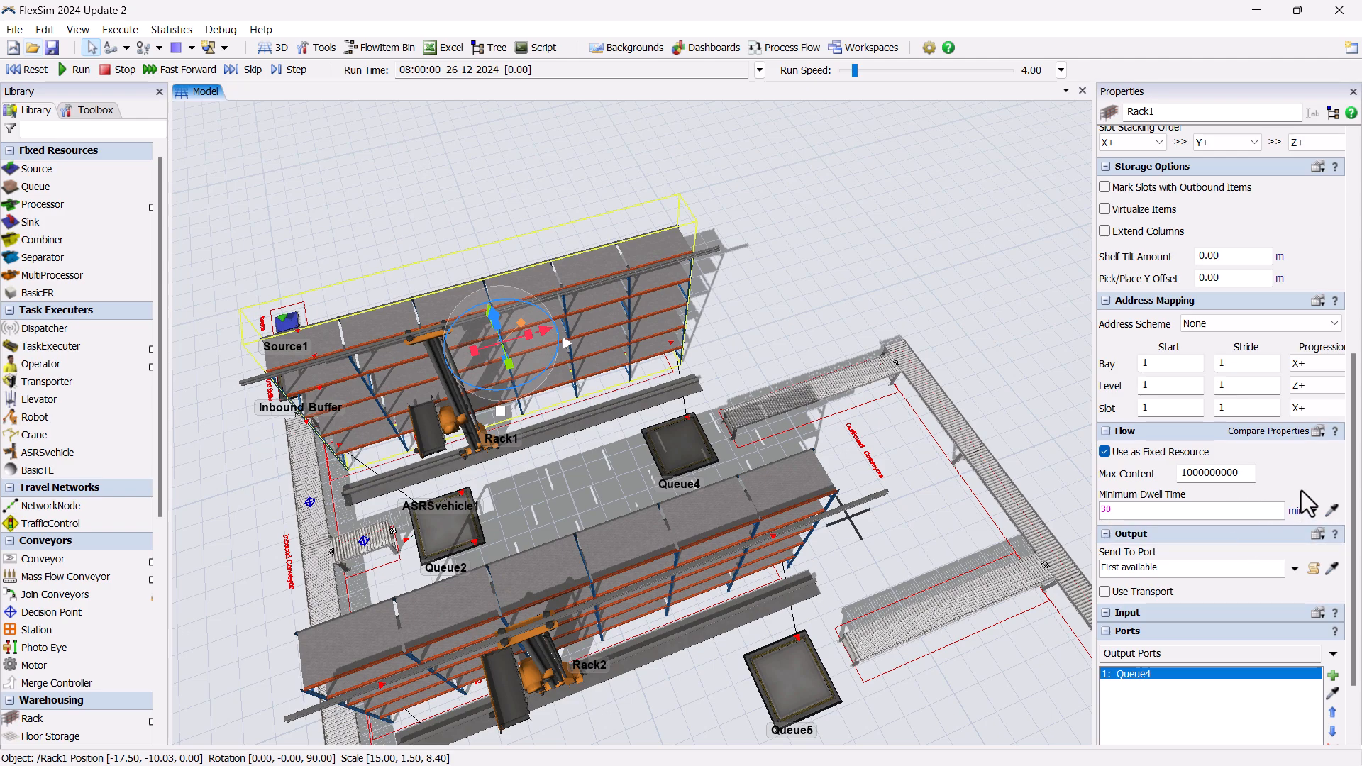
- Enable transport on Rack1's output and sample ASRSvehicle1 as its transporter
{"action": "scroll", "coordinate": [1340, 504], "scroll_direction": "down", "scroll_amount": 2}
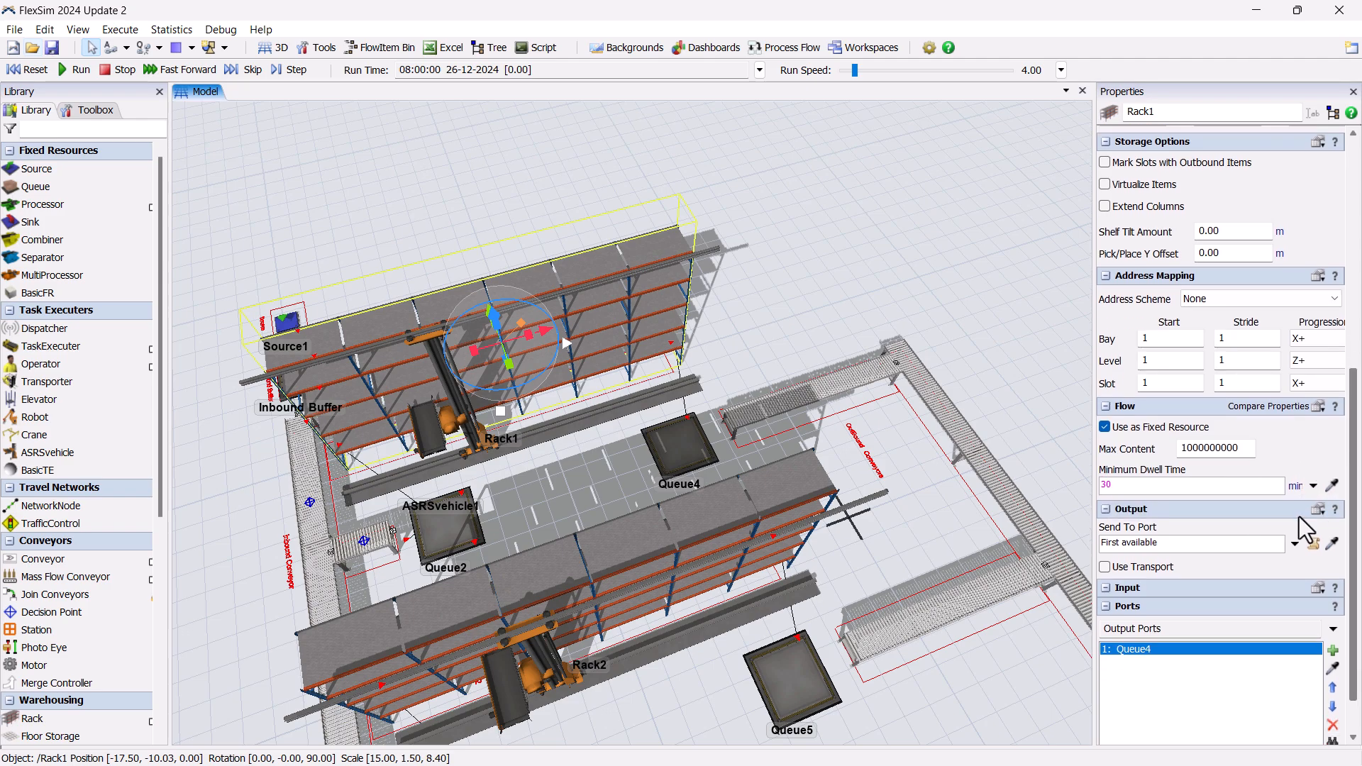
{"action": "left_click", "coordinate": [1155, 563]}
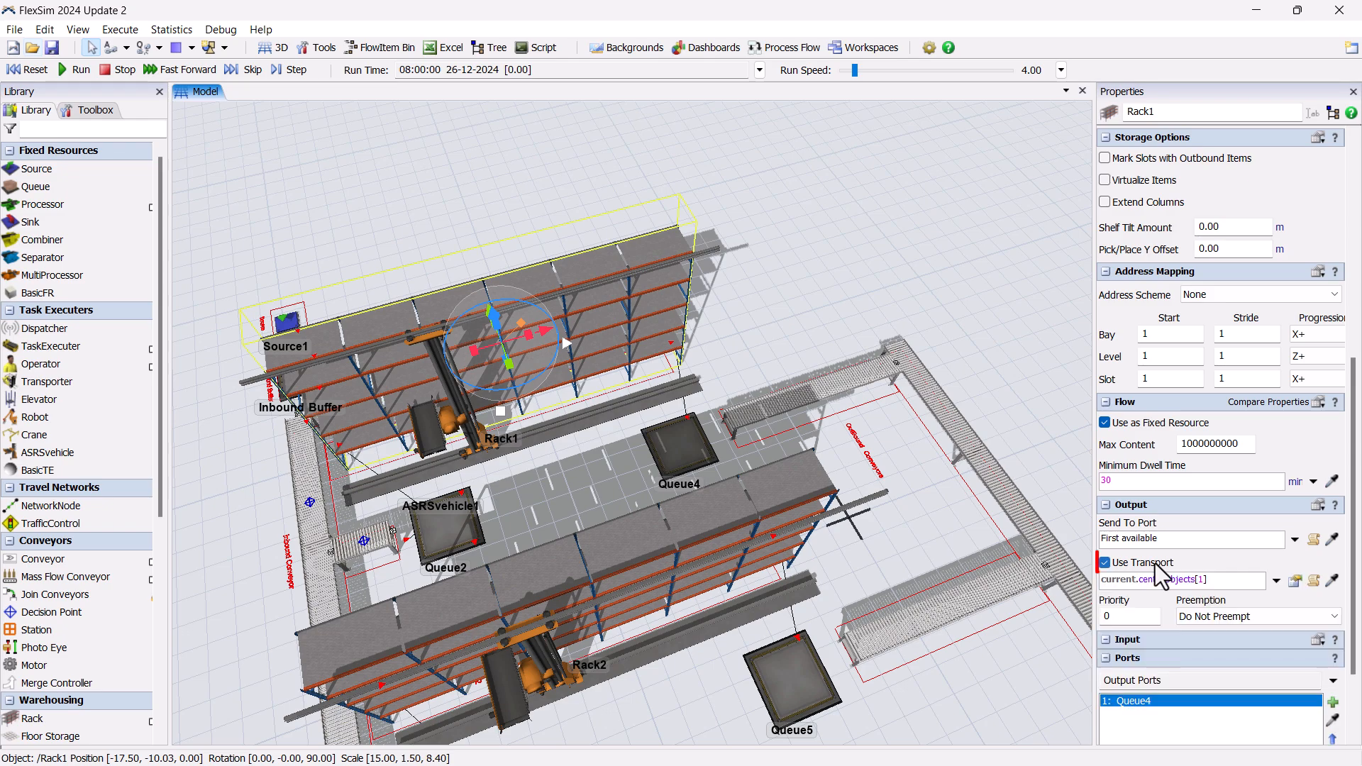
{"action": "left_click_drag", "start_coordinate": [1227, 579], "coordinate": [1097, 580]}
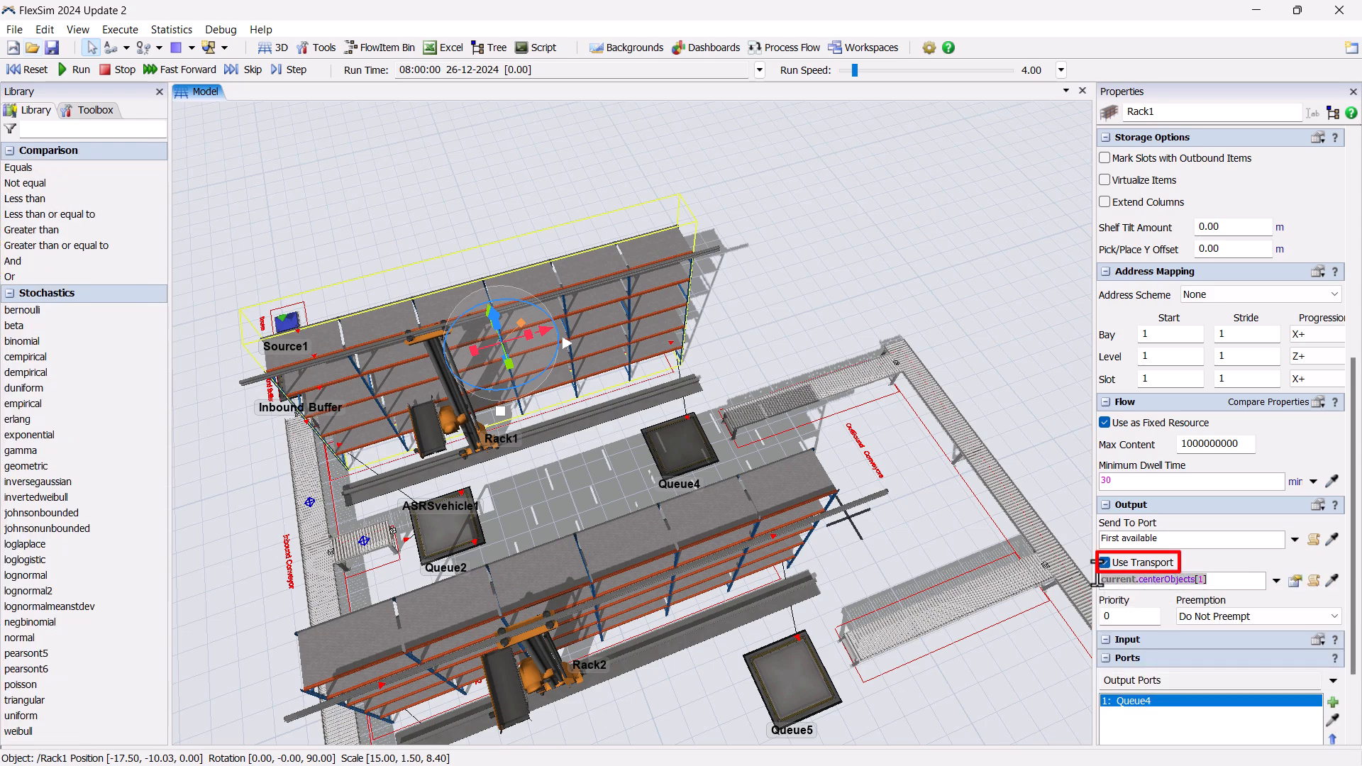
{"action": "left_click", "coordinate": [1331, 581]}
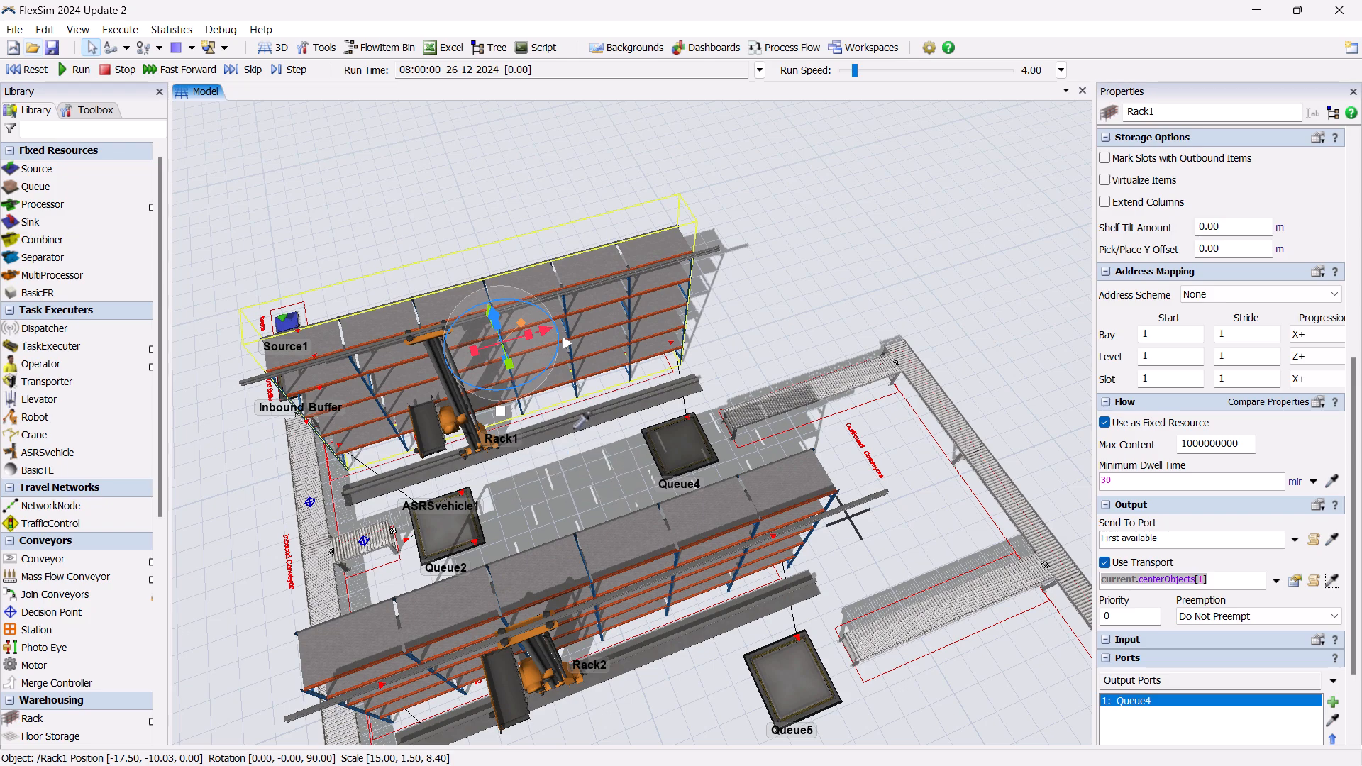
{"action": "left_click", "coordinate": [576, 425]}
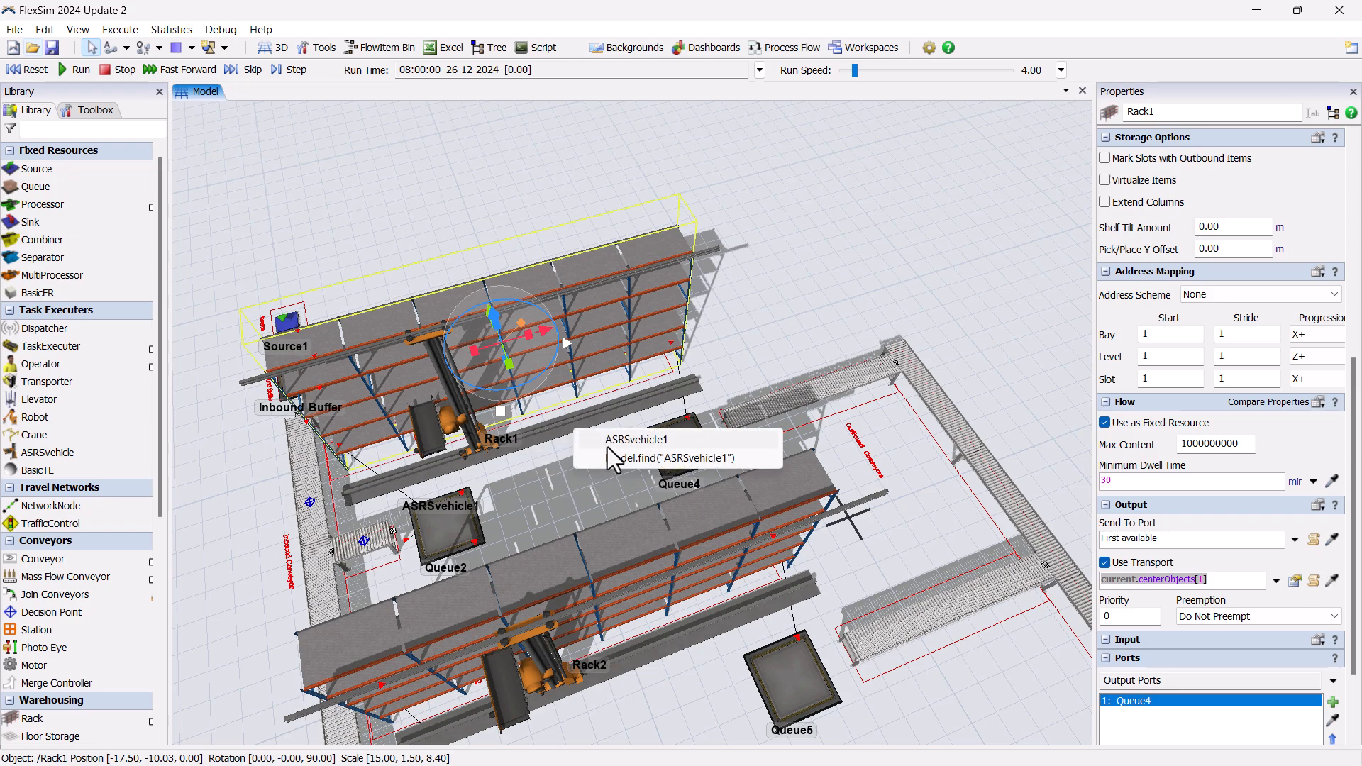
{"action": "left_click", "coordinate": [607, 444]}
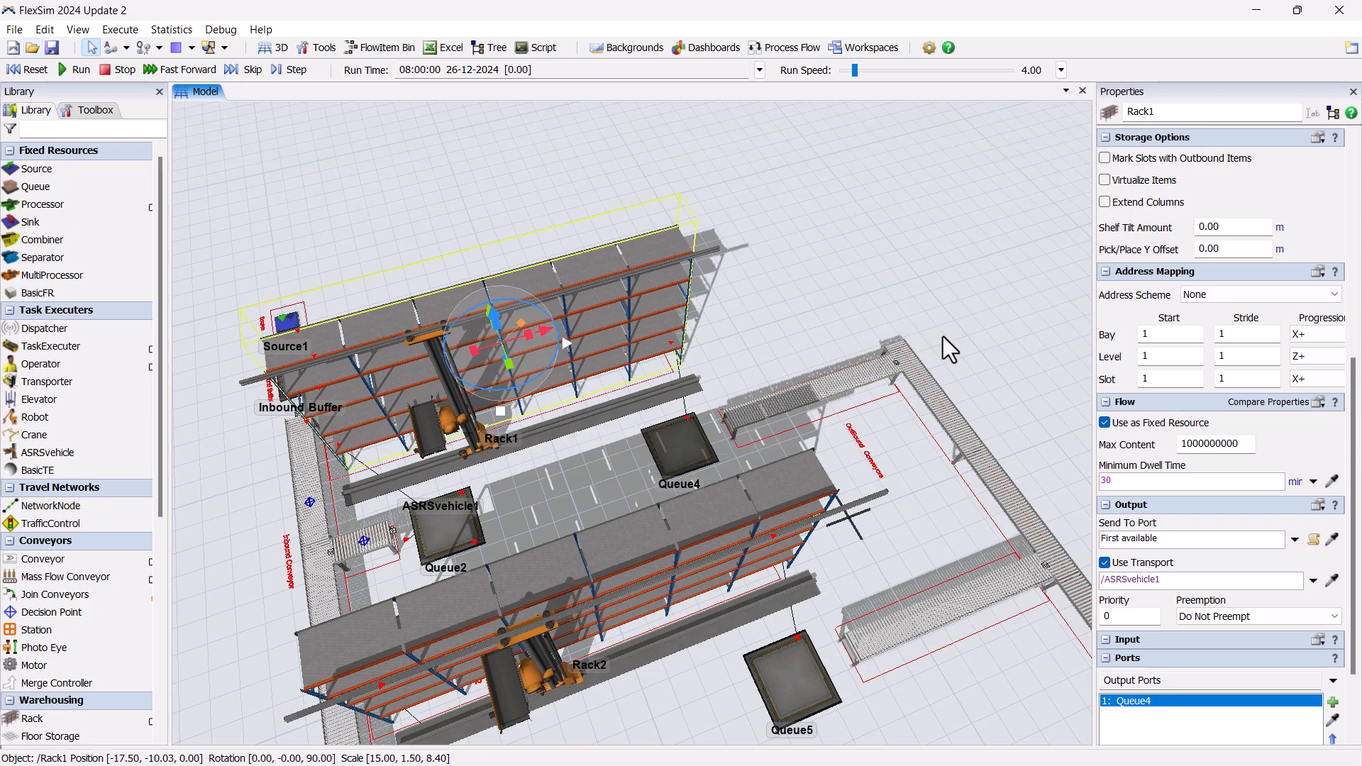
{"action": "left_click", "coordinate": [993, 386]}
- Set Rack2's slot assignment strategy to Random Bay, Level, and Slot with Space
{"action": "left_click_drag", "start_coordinate": [993, 386], "coordinate": [912, 283]}
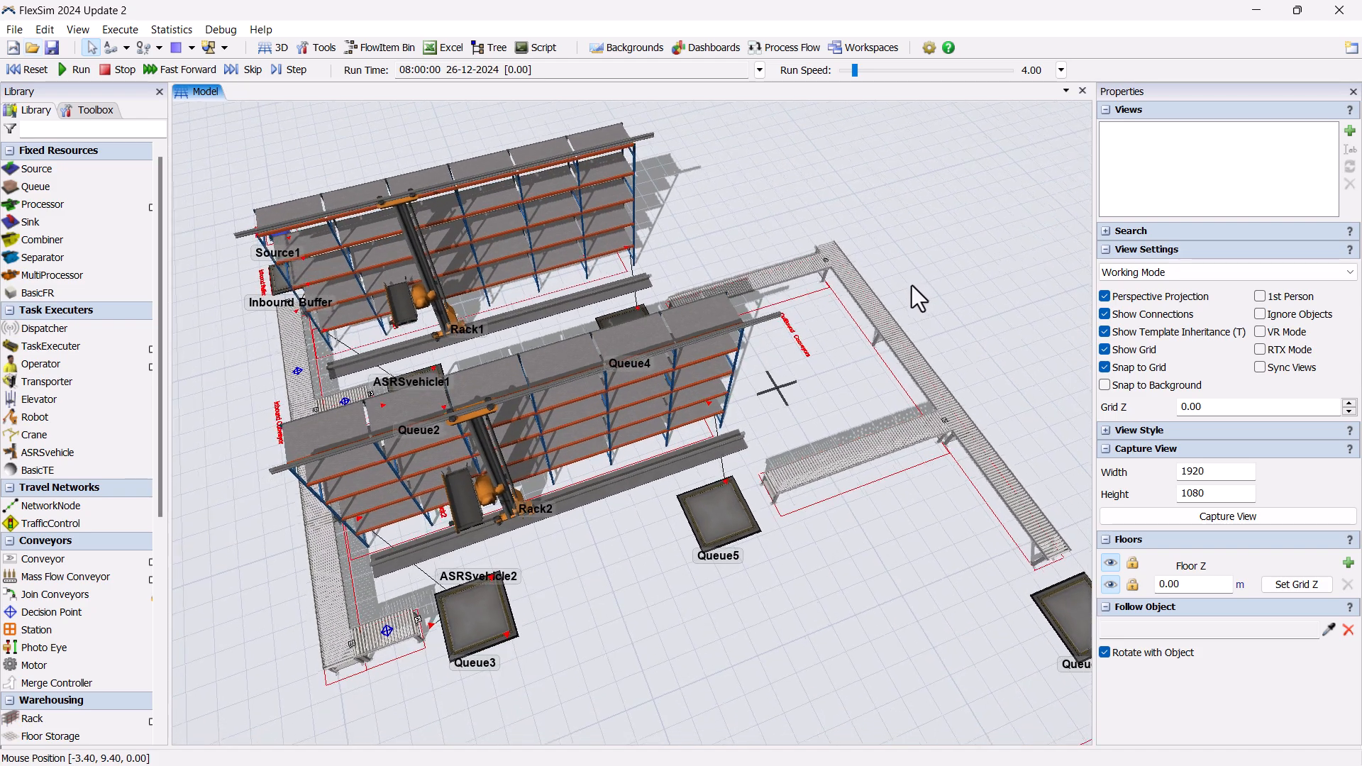
{"action": "left_click", "coordinate": [668, 394]}
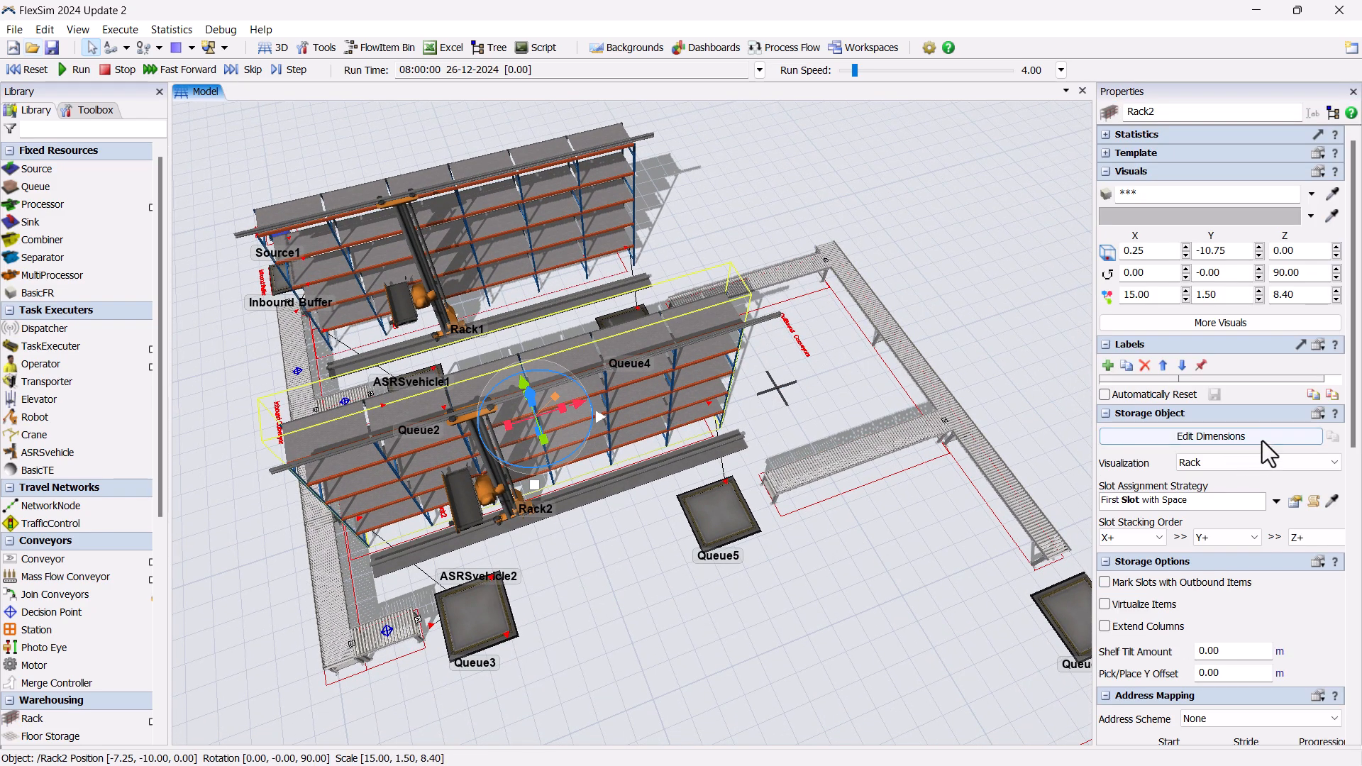
{"action": "left_click", "coordinate": [1275, 501]}
{"action": "left_click", "coordinate": [1228, 577]}
{"action": "scroll", "coordinate": [1232, 532], "scroll_direction": "down", "scroll_amount": 8}
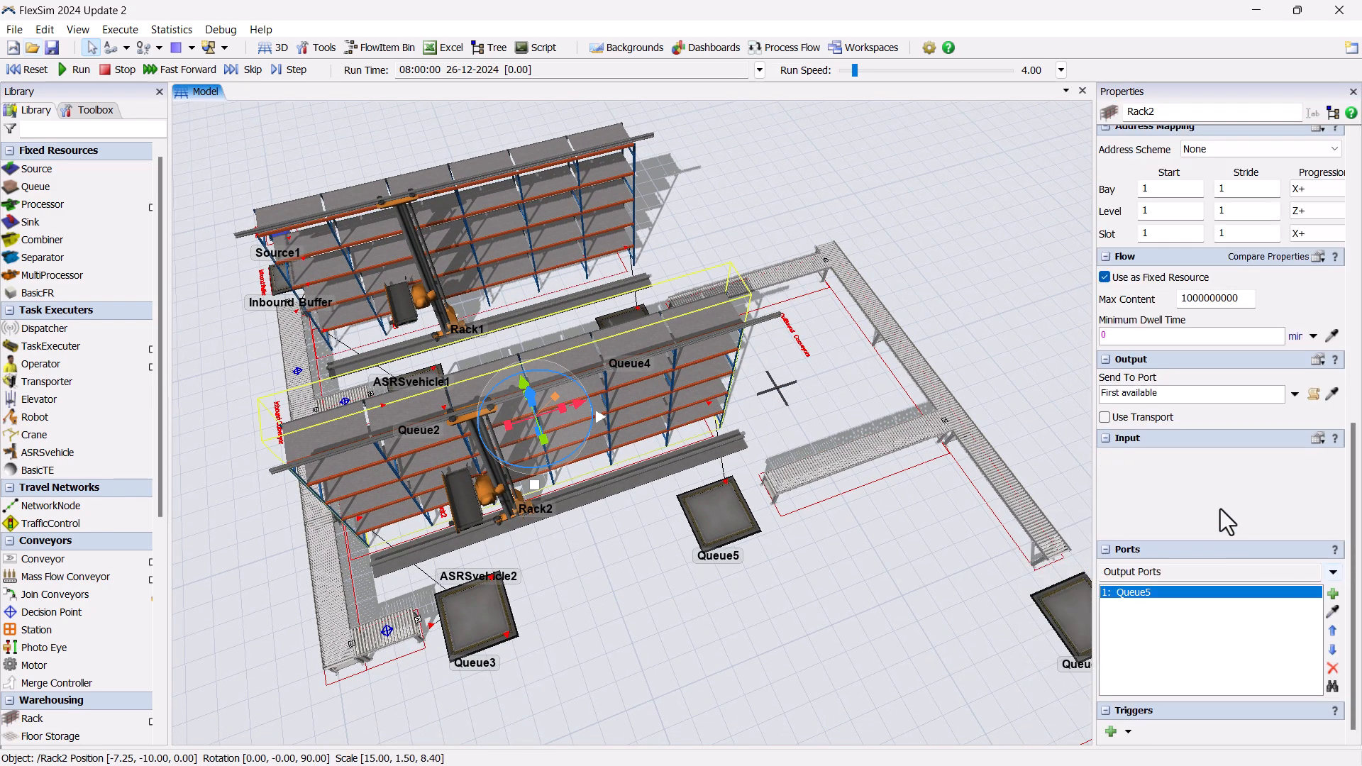
- Set Rack2's minimum dwell time to 30 min and enable transport on its output with ASRSvehicle2 as the transporter
{"action": "left_click", "coordinate": [1204, 337]}
{"action": "type", "text": "30"}
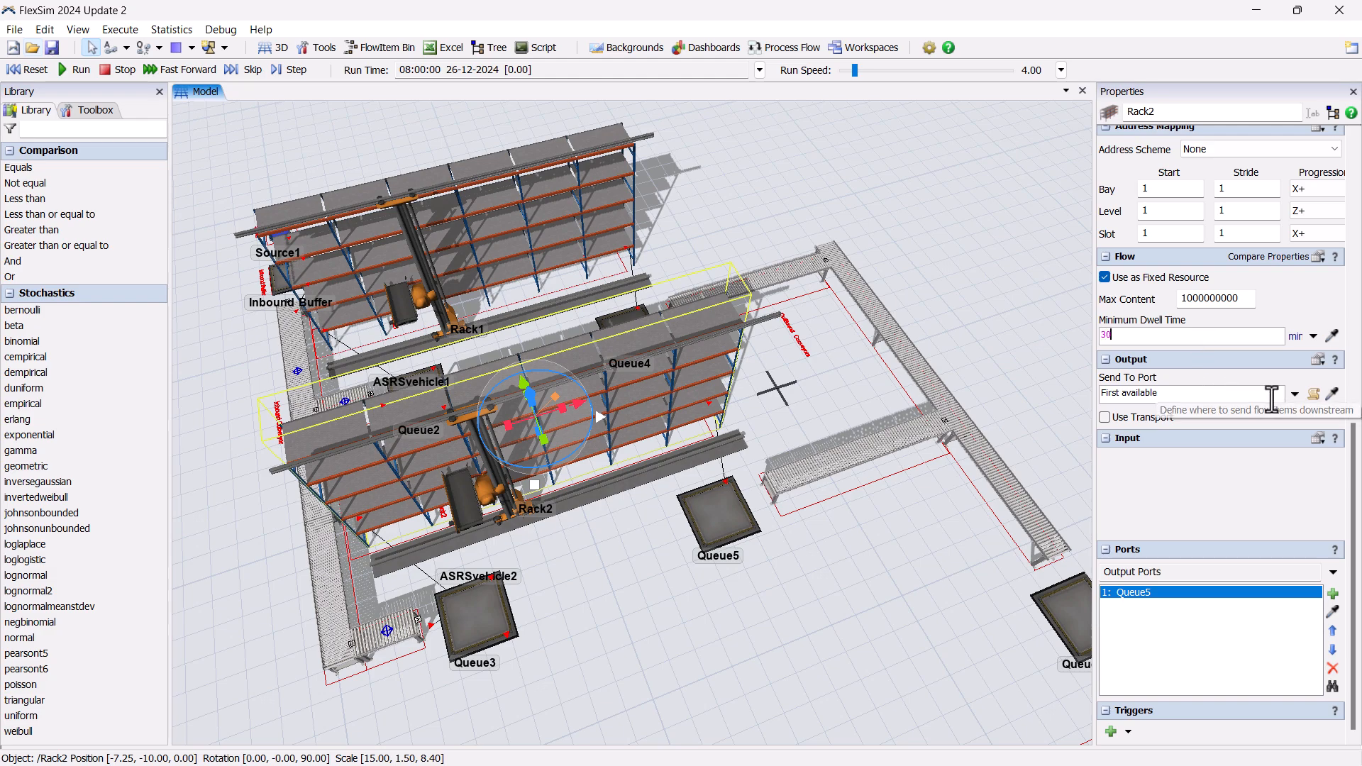
{"action": "left_click", "coordinate": [1142, 419]}
{"action": "left_click", "coordinate": [1243, 435]}
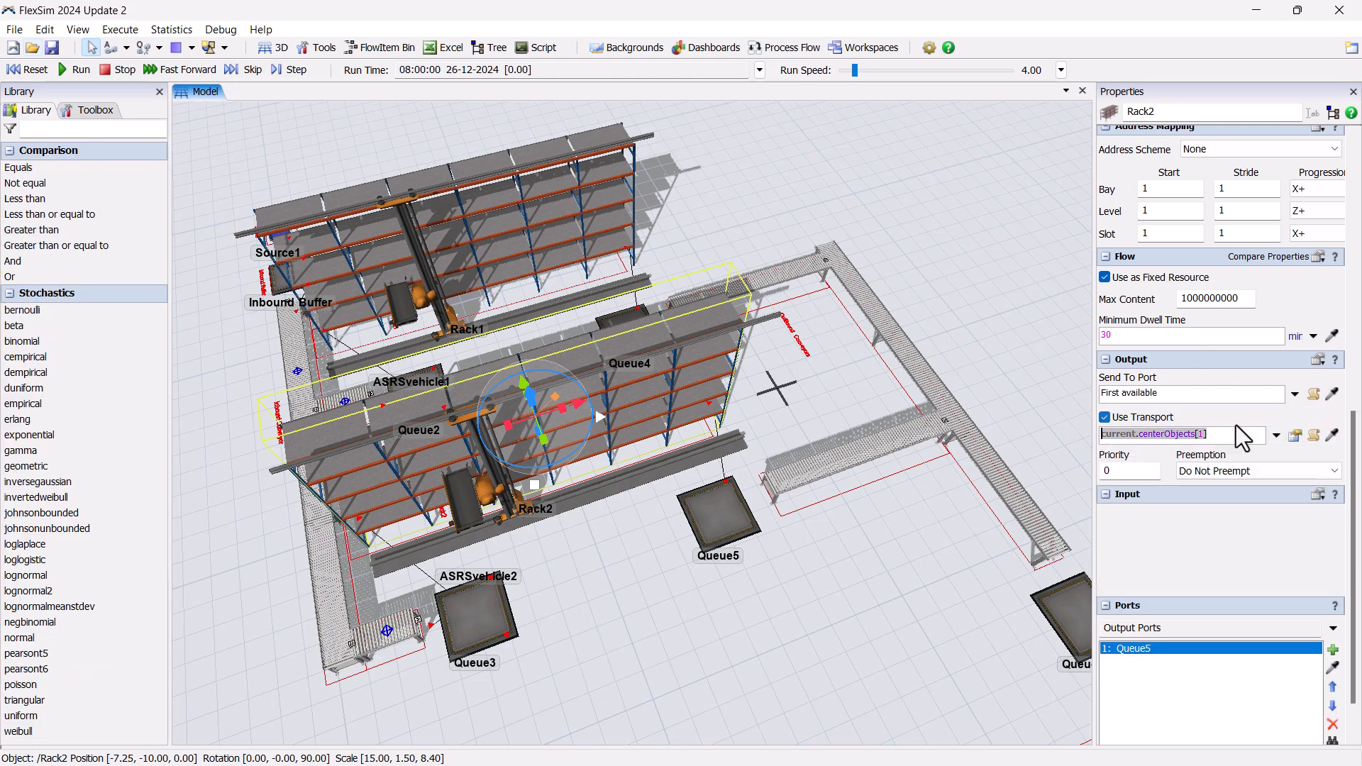
{"action": "left_click", "coordinate": [1336, 443]}
{"action": "left_click", "coordinate": [729, 459]}
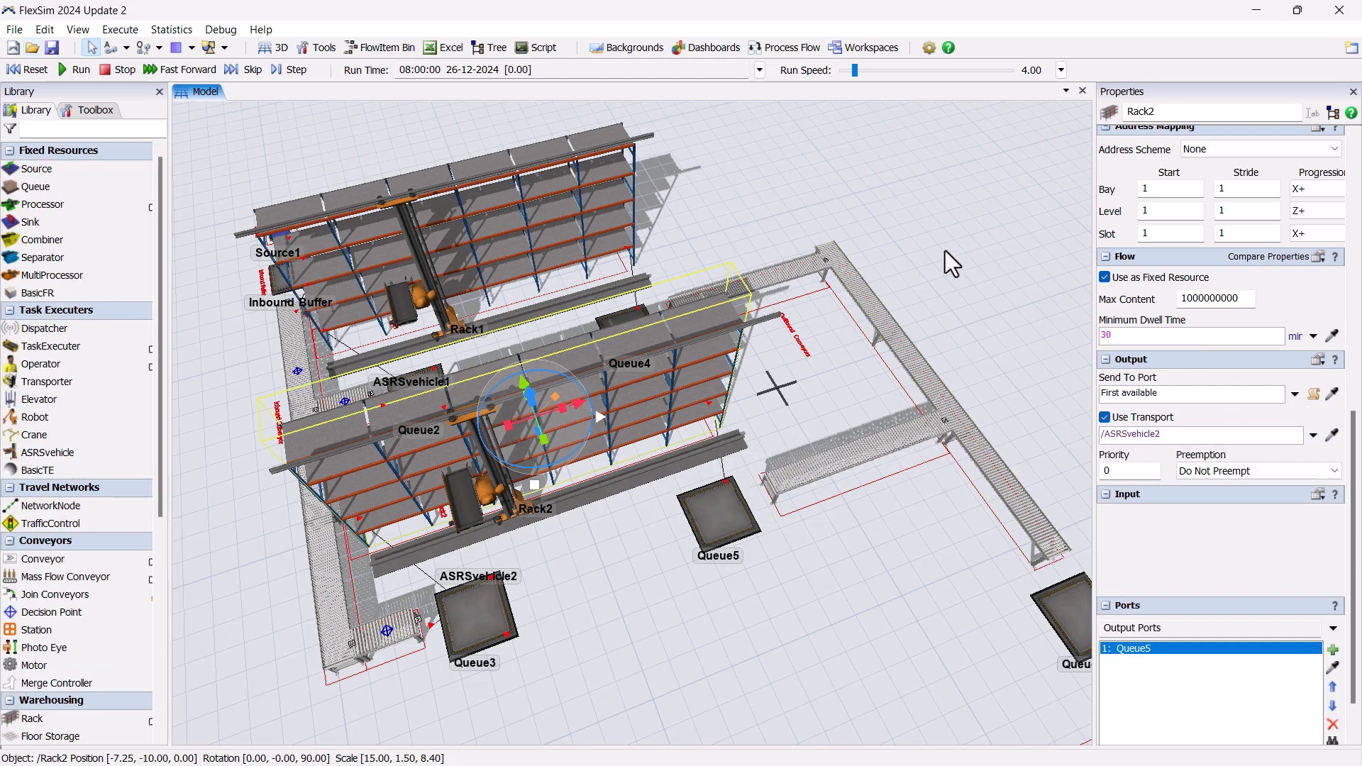
- Connect Queue4 and Queue5 each to the outbound conveyor that starts next to it
{"action": "right_click_drag", "start_coordinate": [943, 253], "coordinate": [981, 252]}
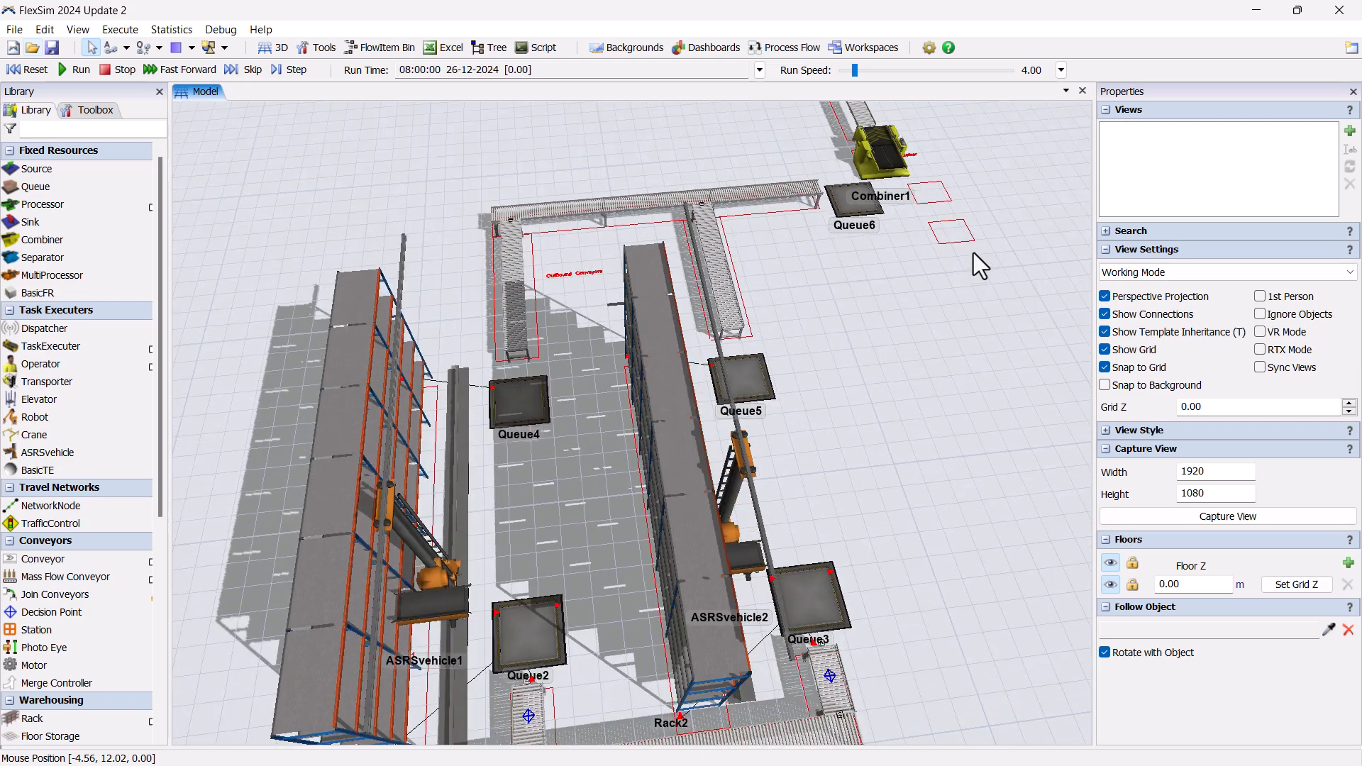
{"action": "left_click", "coordinate": [112, 49]}
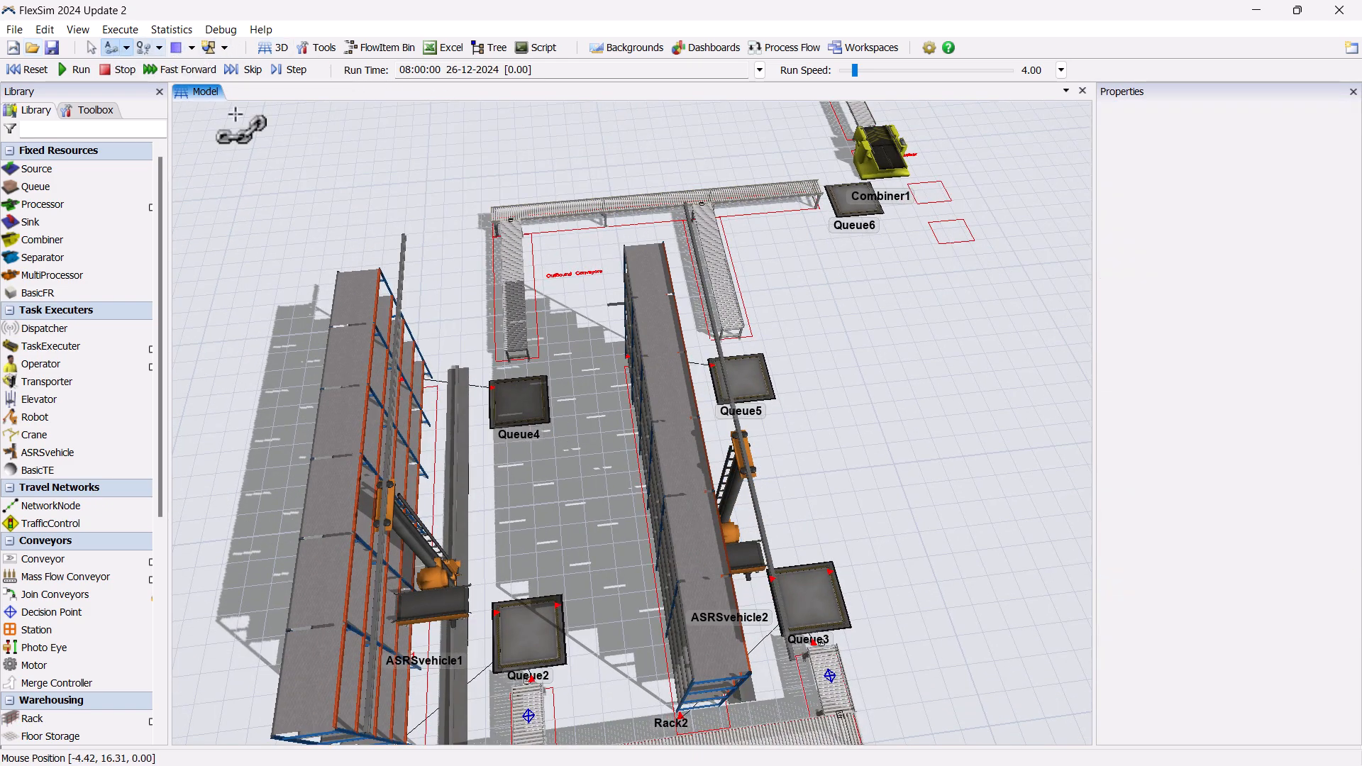
{"action": "left_click", "coordinate": [518, 348]}
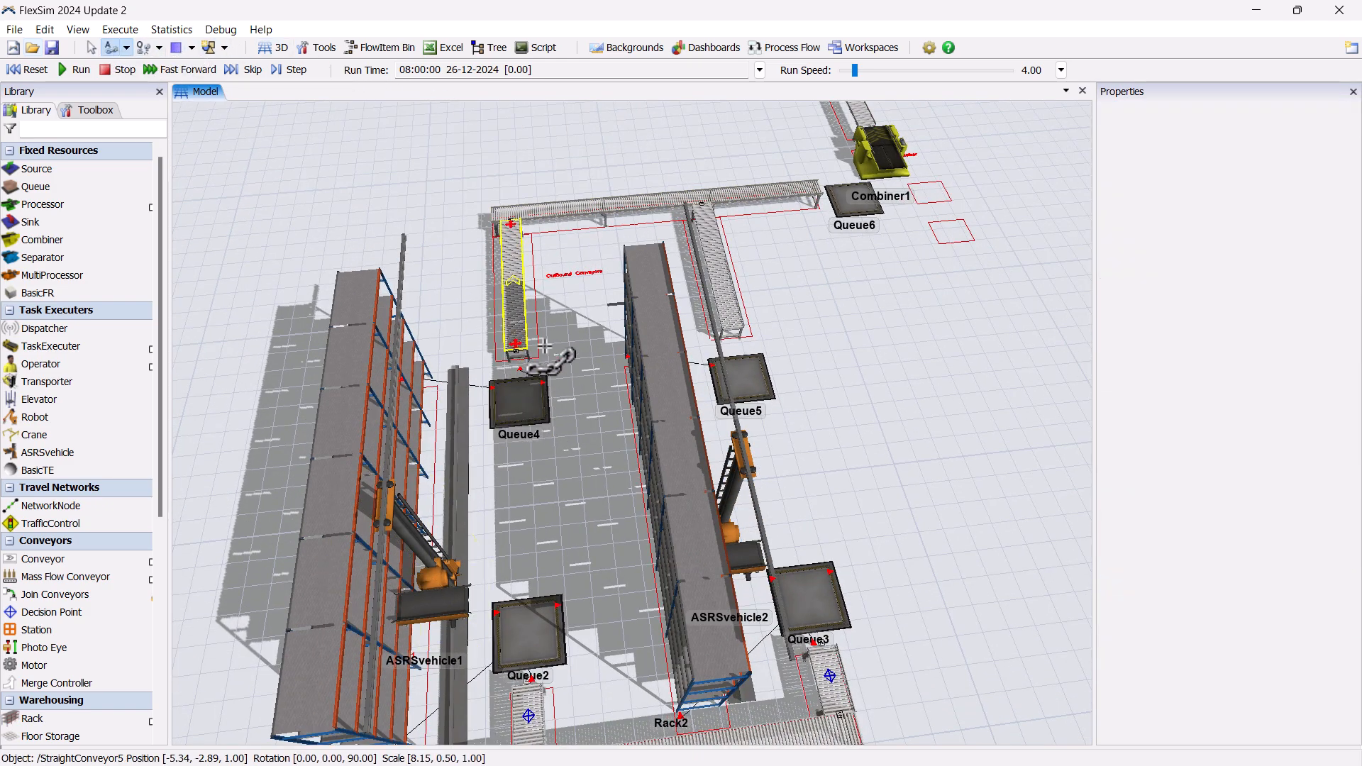
{"action": "right_click_drag", "start_coordinate": [586, 335], "coordinate": [603, 337]}
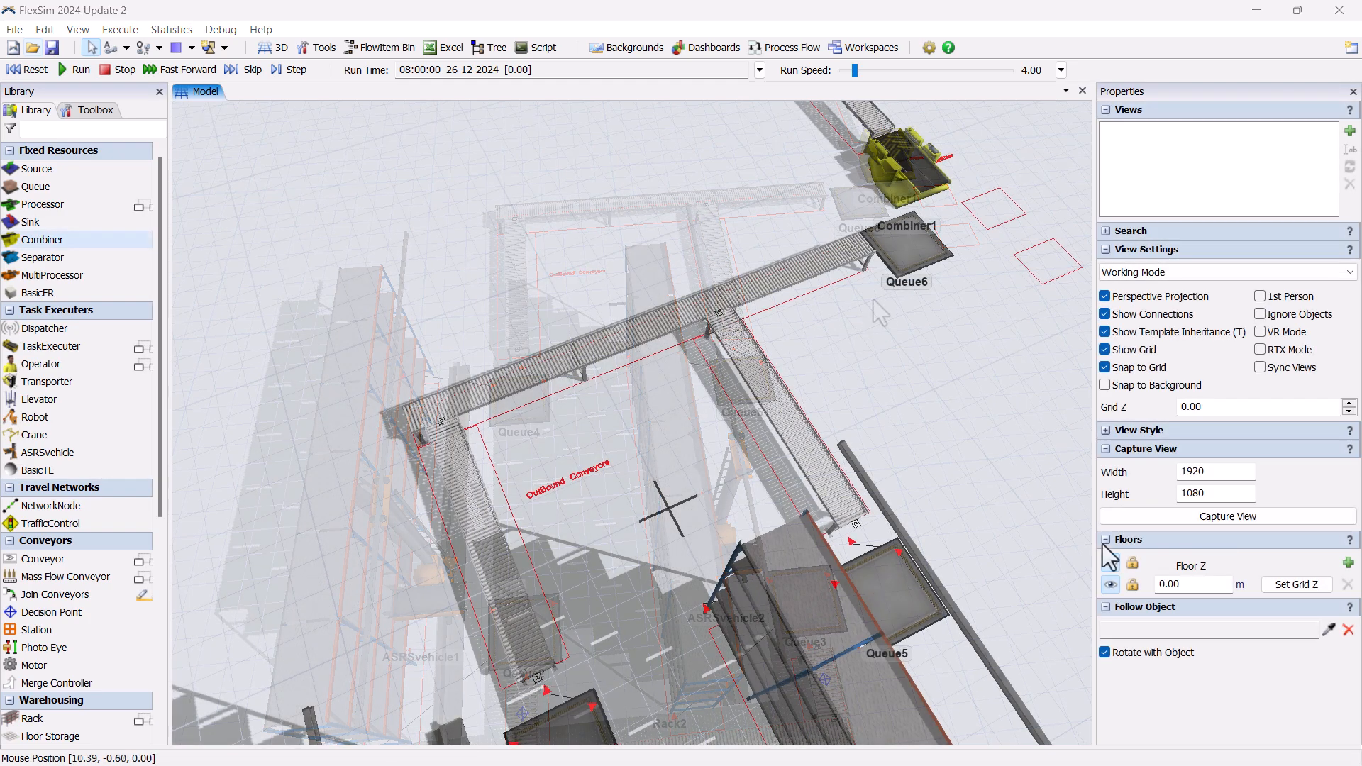
- Rename Combiner1 as Palletizer
{"action": "left_click_drag", "start_coordinate": [938, 342], "coordinate": [733, 541]}
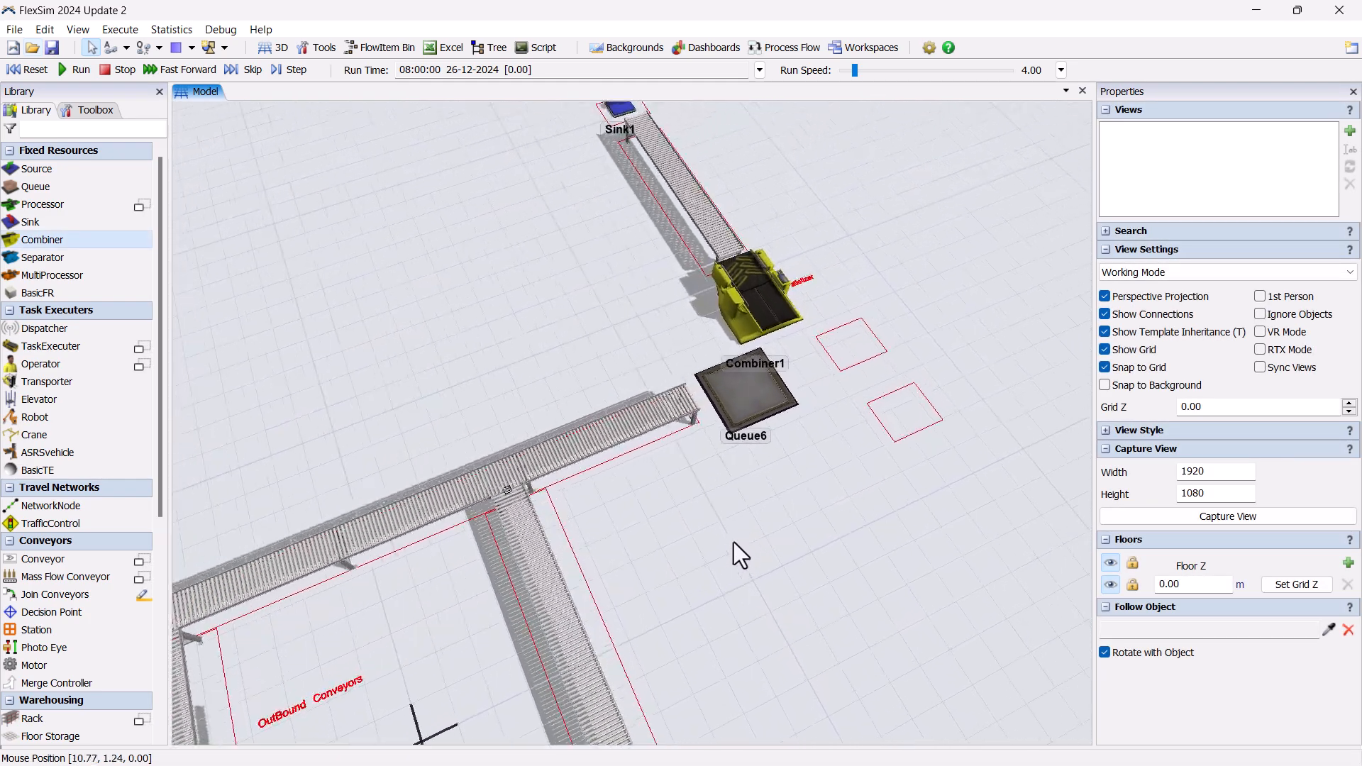
{"action": "mouse_move", "coordinate": [733, 542]}
{"action": "right_mouse_down"}
{"action": "mouse_move", "coordinate": [797, 573]}
{"action": "mouse_move", "coordinate": [766, 571]}
{"action": "mouse_move", "coordinate": [844, 440]}
{"action": "mouse_move", "coordinate": [841, 467]}
{"action": "mouse_move", "coordinate": [793, 436]}
{"action": "right_mouse_up"}
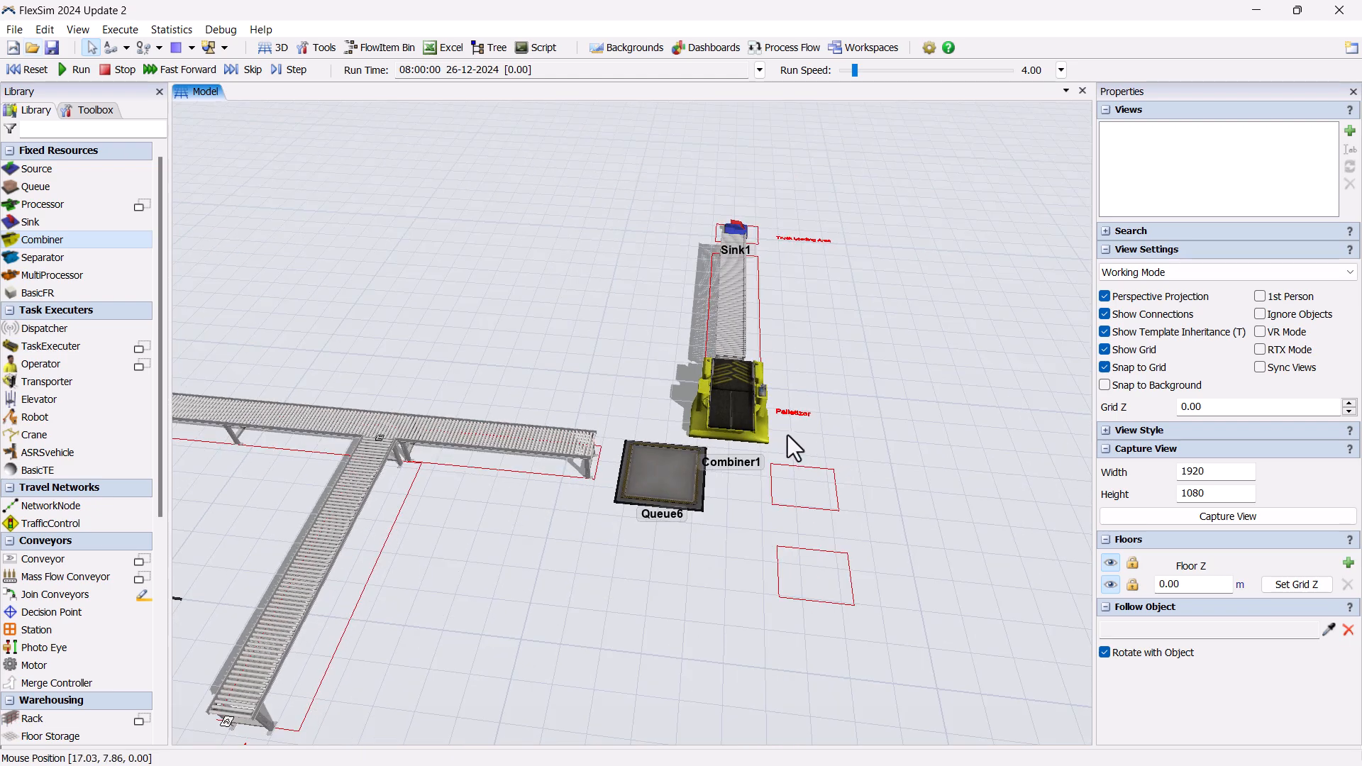
{"action": "left_click", "coordinate": [760, 424]}
{"action": "double_click", "coordinate": [1178, 112]}
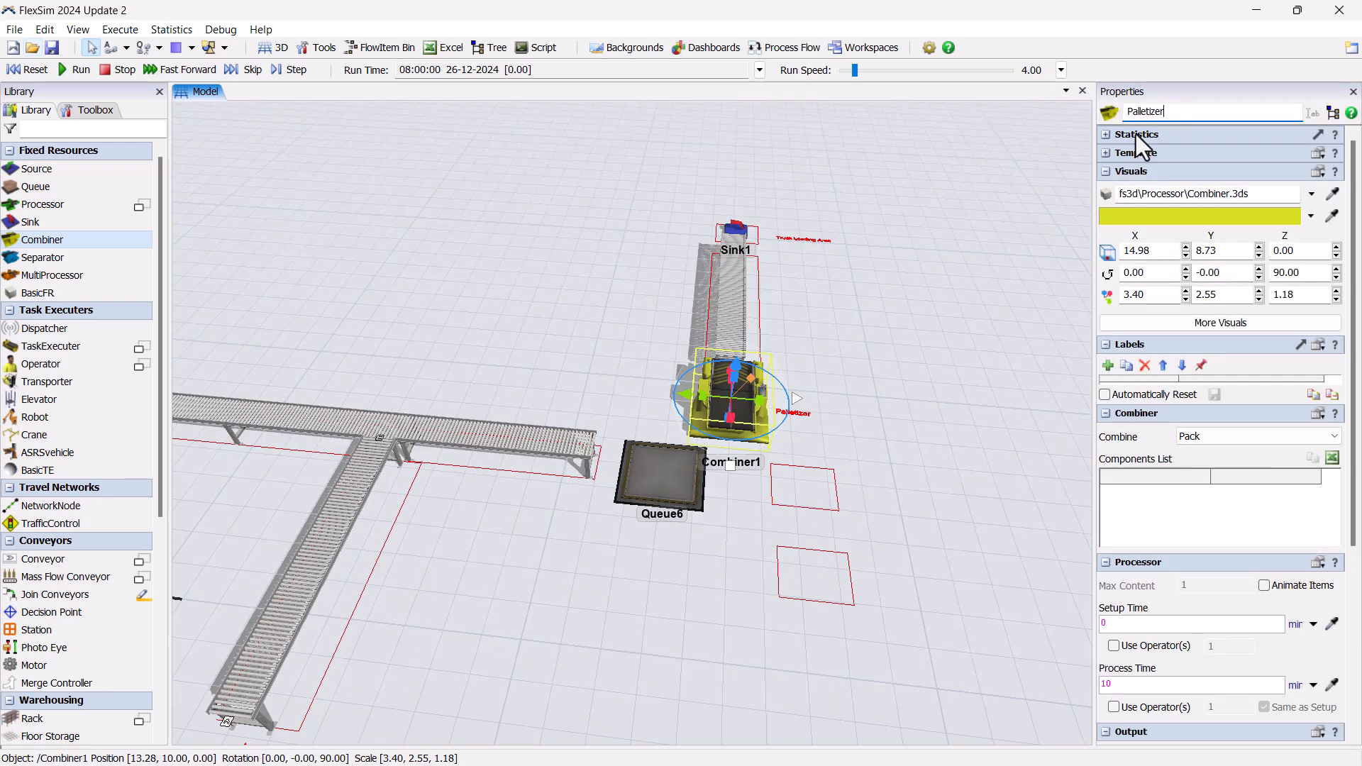
{"action": "left_click", "coordinate": [897, 341]}
- Add a queue in the outlined spot beside Queue6 and a source in the outlined spot directly in front of that new queue
{"action": "right_click_drag", "start_coordinate": [908, 376], "coordinate": [911, 425]}
{"action": "left_click_drag", "start_coordinate": [902, 430], "coordinate": [798, 385]}
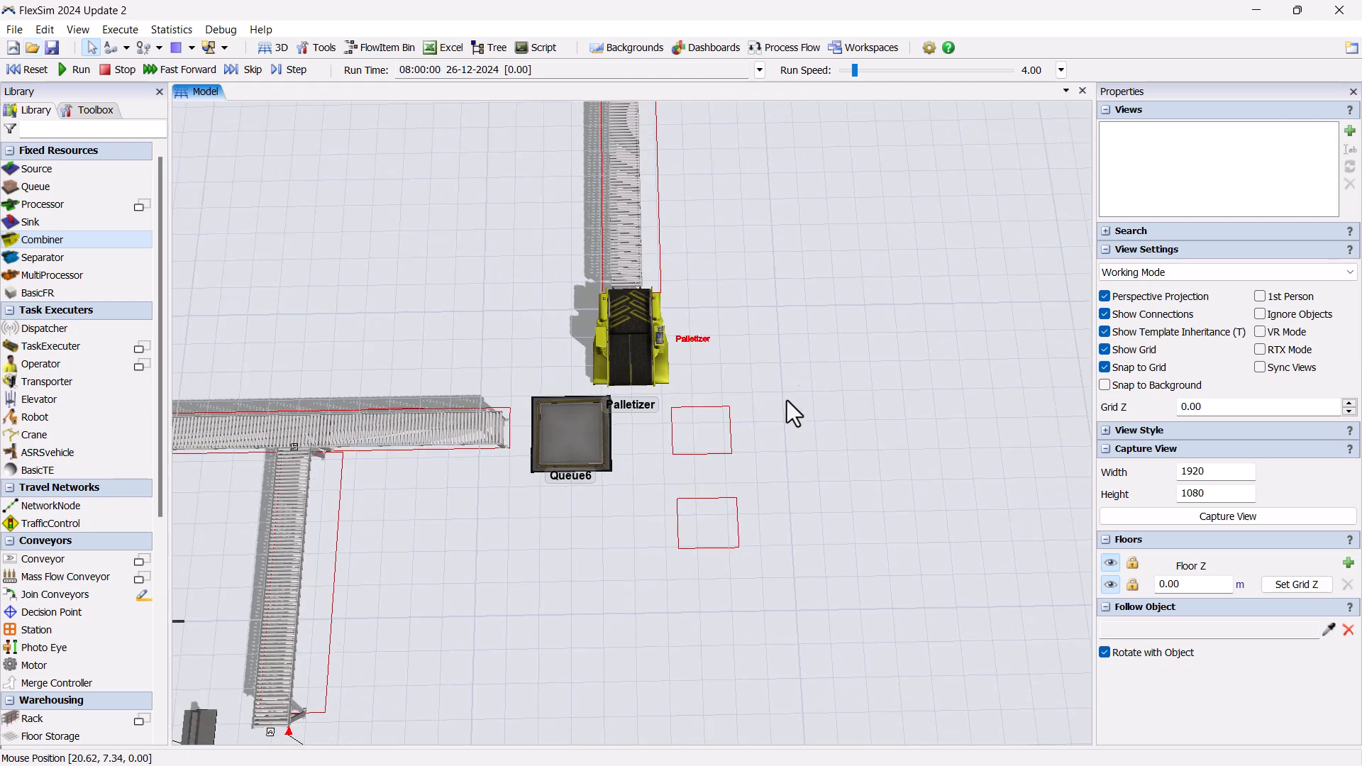
{"action": "left_click_drag", "start_coordinate": [37, 186], "coordinate": [689, 388]}
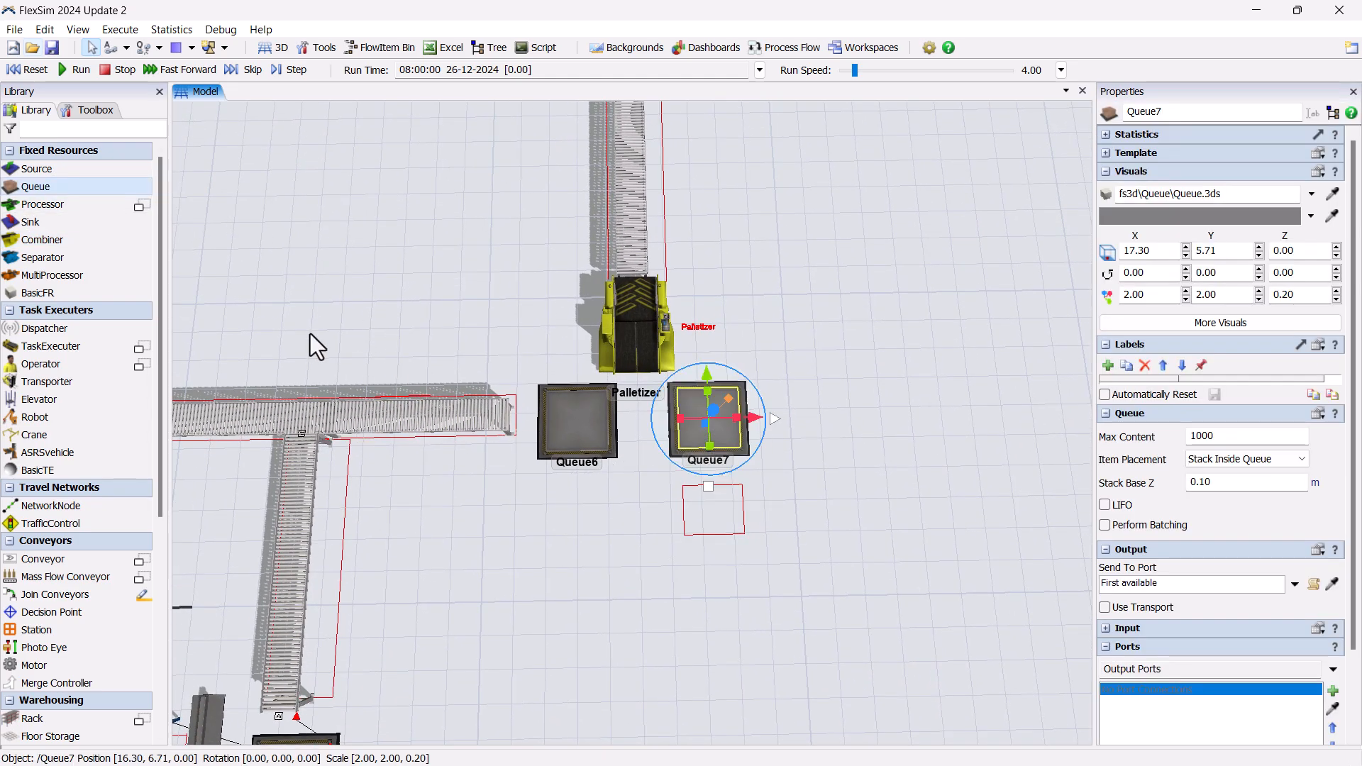
{"action": "left_click_drag", "start_coordinate": [55, 167], "coordinate": [712, 506]}
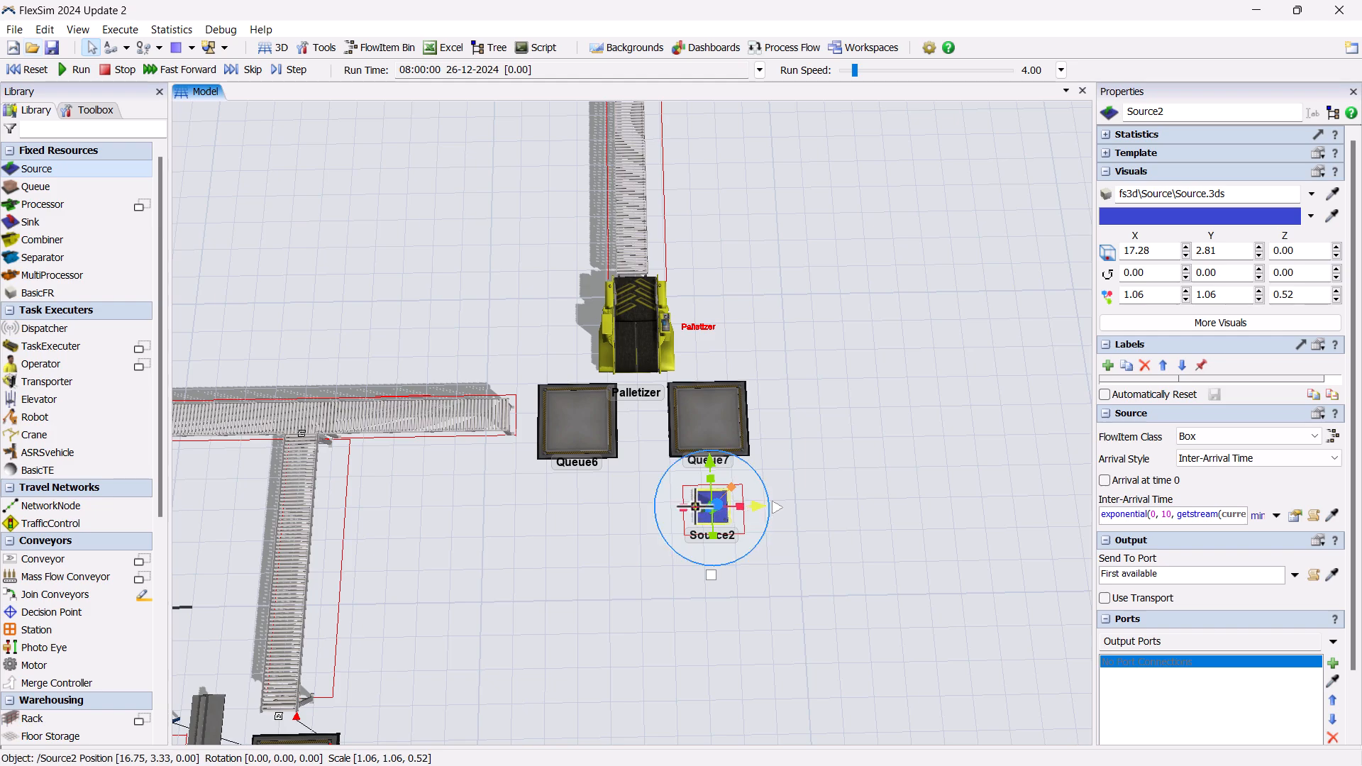
- Configure Source2 to create Pallet flow items with an inter-arrival time of 0 and an arrival at time 0
{"action": "left_click", "coordinate": [1254, 439]}
{"action": "left_click", "coordinate": [1244, 490]}
{"action": "left_click", "coordinate": [1195, 516]}
{"action": "key", "text": "ctrl+a"}
{"action": "type", "text": "0"}
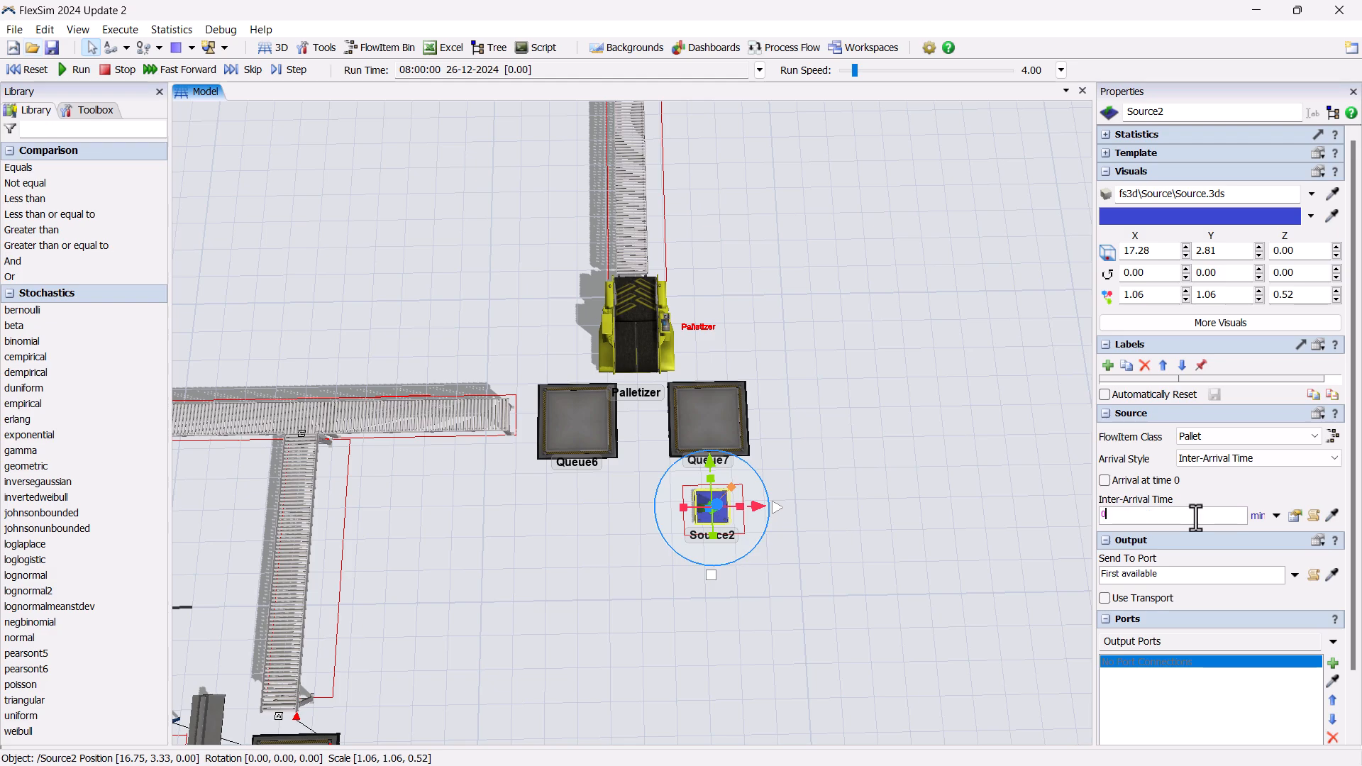
{"action": "left_click", "coordinate": [1271, 487]}
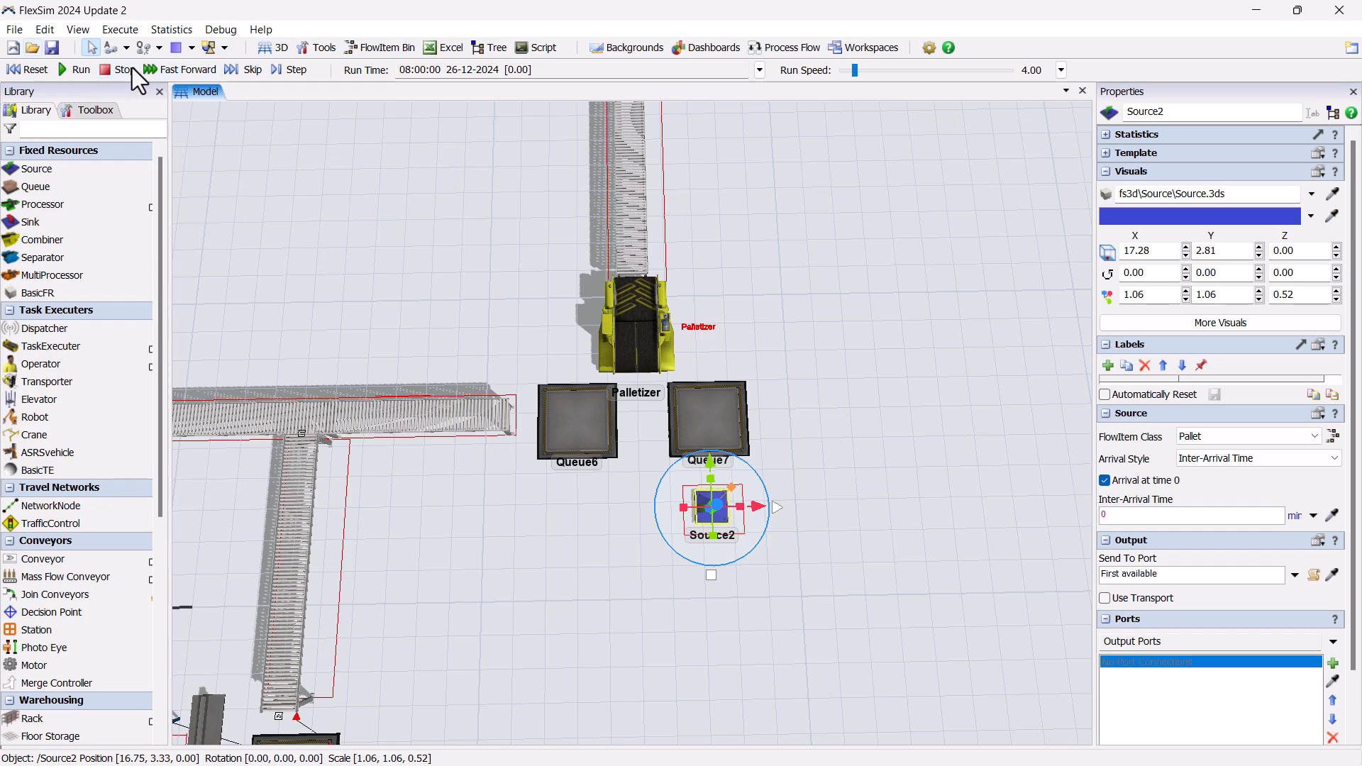
- Connect Source2 to Queue7
{"action": "left_click", "coordinate": [703, 508]}
{"action": "left_click", "coordinate": [710, 436]}
{"action": "key", "text": "Escape"}
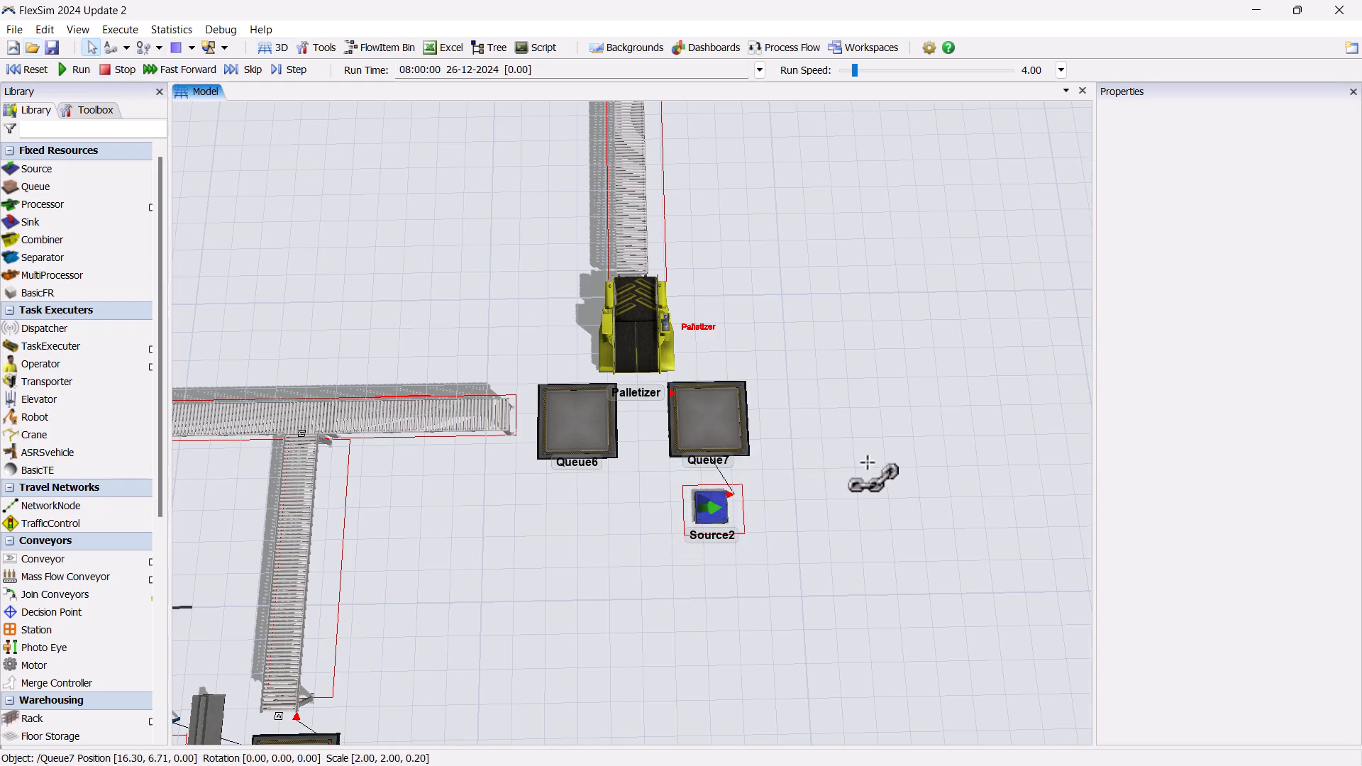
- Set Queue7's maximum content to 1
{"action": "left_click", "coordinate": [718, 433]}
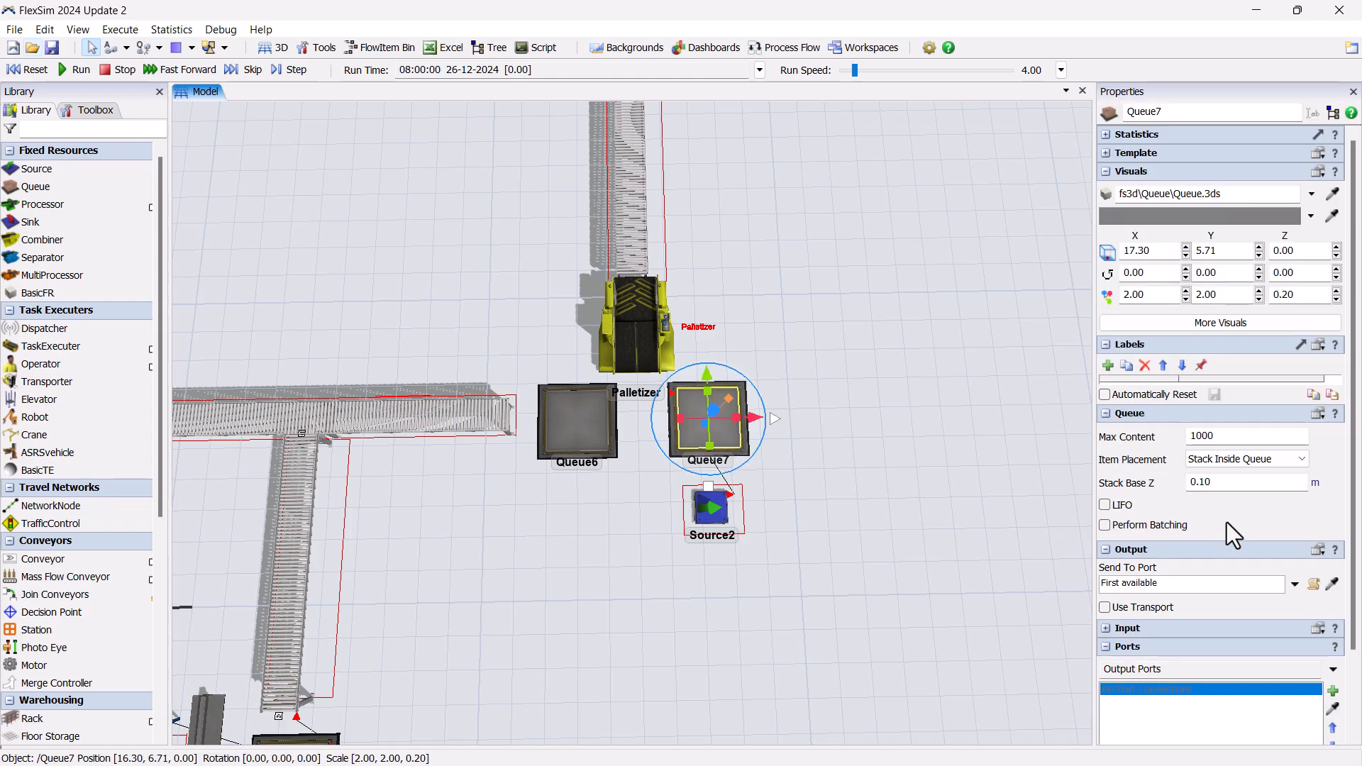
{"action": "left_click_drag", "start_coordinate": [1227, 434], "coordinate": [1187, 434]}
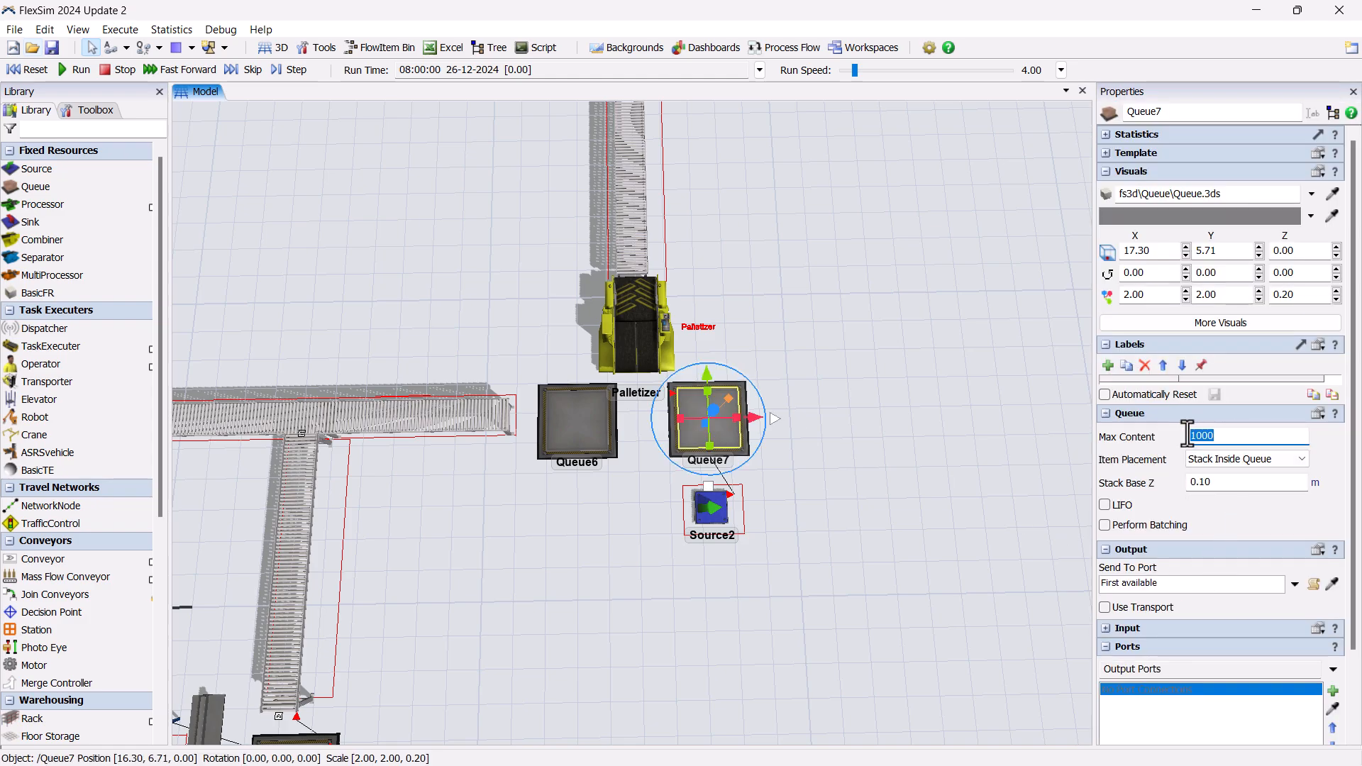
{"action": "type", "text": "1"}
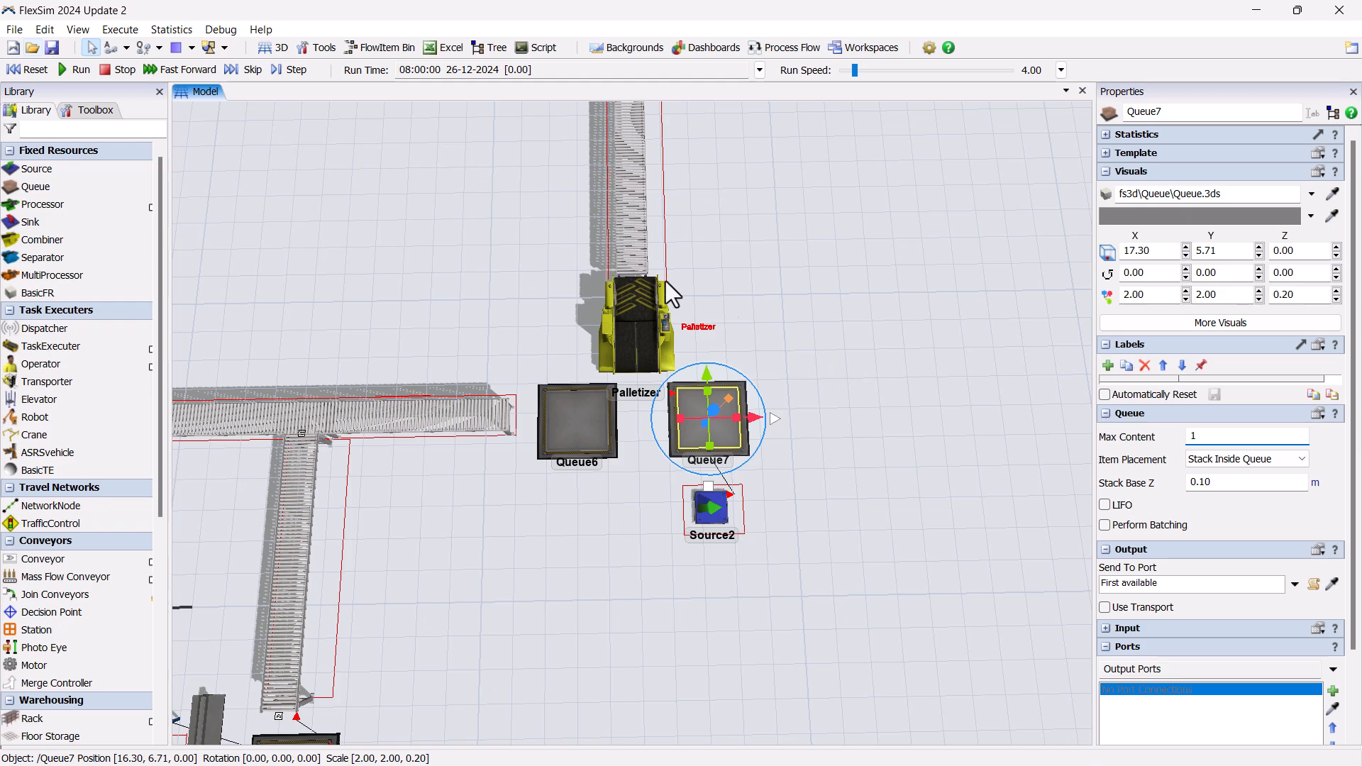
{"action": "left_click", "coordinate": [722, 304]}
- Connect Queue7 to the Palletizer as its first input
{"action": "left_click", "coordinate": [112, 48]}
{"action": "left_click", "coordinate": [707, 411]}
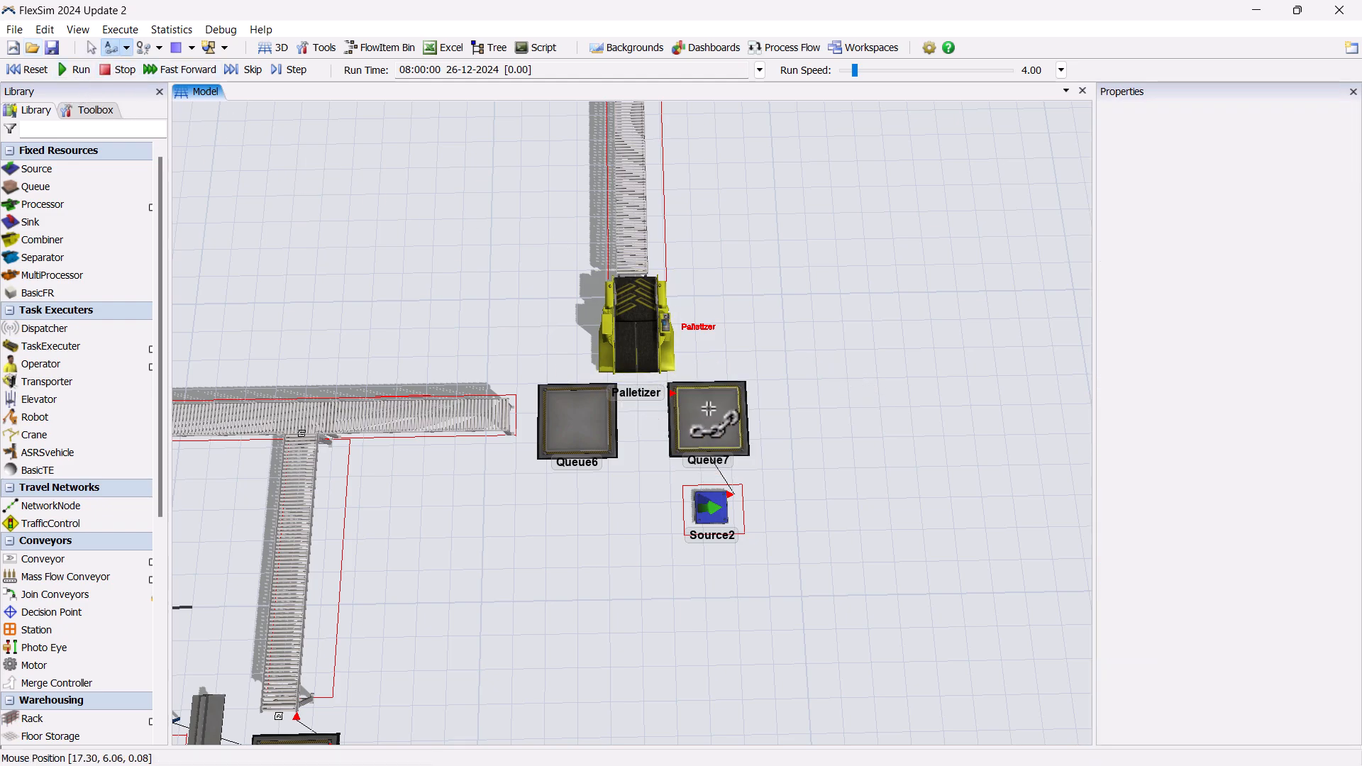
{"action": "left_click", "coordinate": [654, 352]}
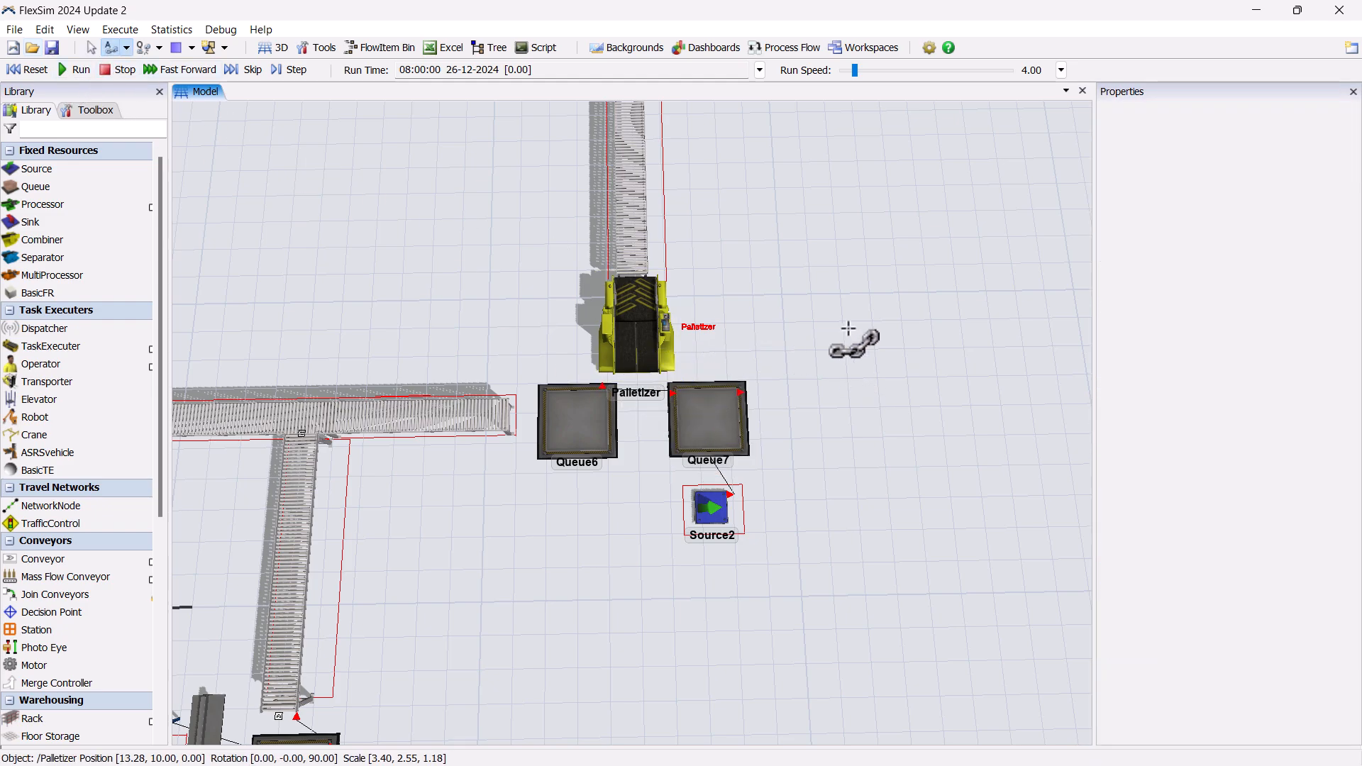
{"action": "mouse_move", "coordinate": [820, 319]}
{"action": "left_mouse_down"}
{"action": "mouse_move", "coordinate": [849, 315]}
{"action": "mouse_move", "coordinate": [837, 338]}
{"action": "left_mouse_up"}
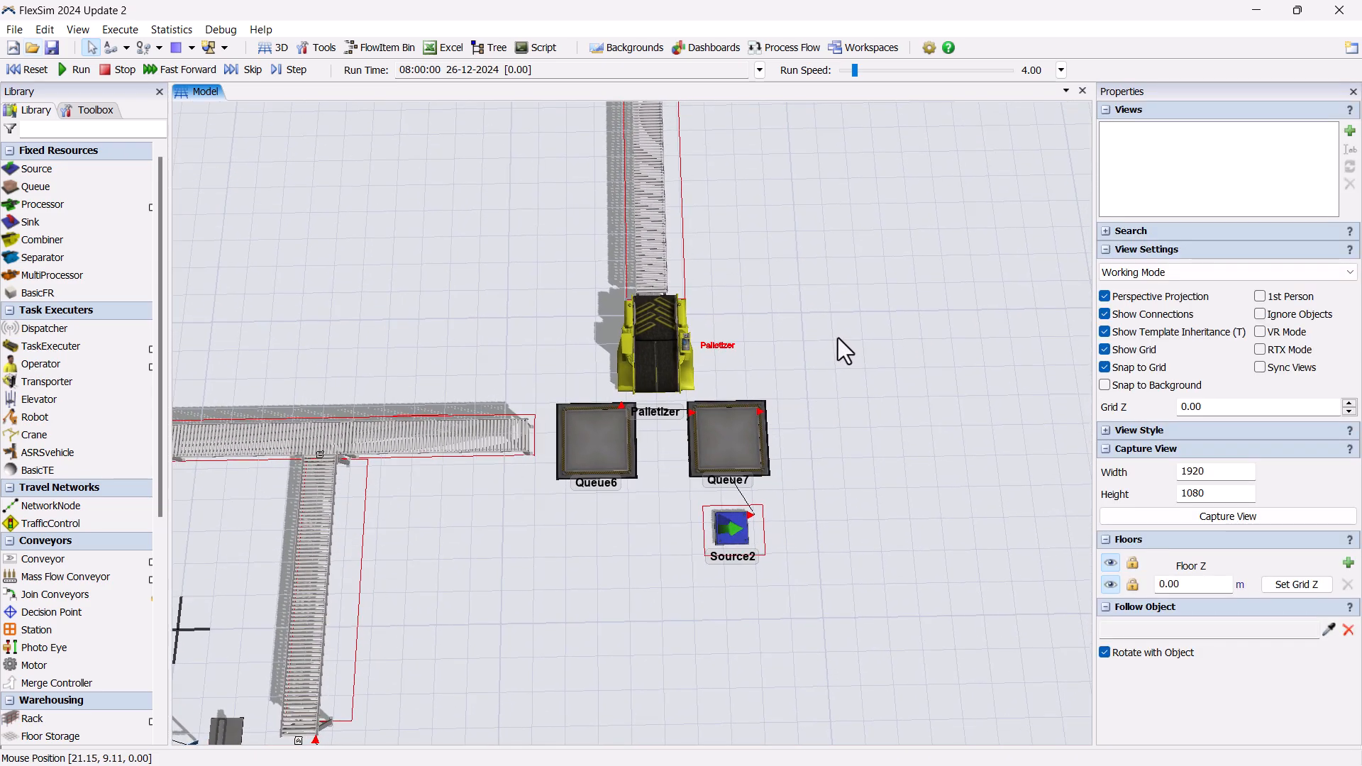
- Connect the end of the outbound conveyor through Queue6 to the Palletizer, and the Palletizer to its exit conveyor
{"action": "left_click", "coordinate": [111, 48]}
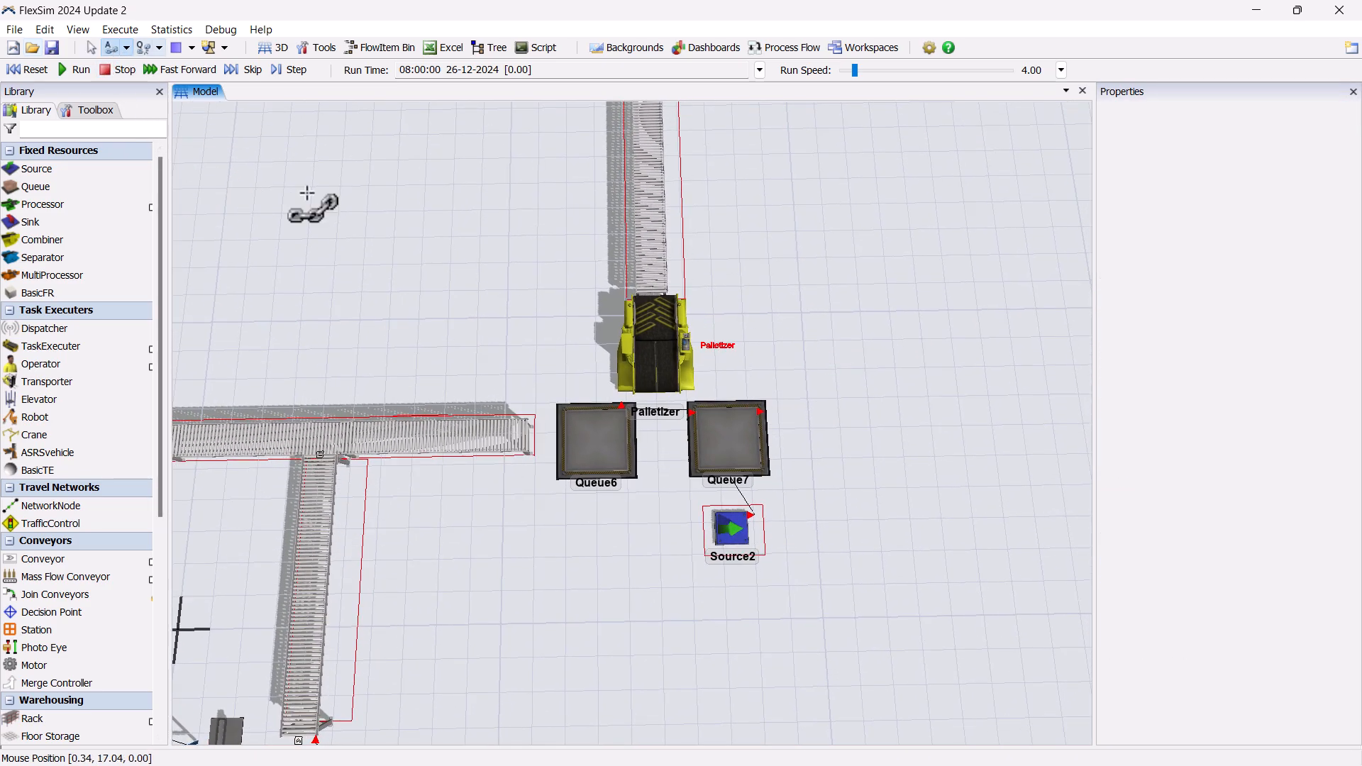
{"action": "left_click", "coordinate": [490, 436]}
{"action": "left_click", "coordinate": [601, 446]}
{"action": "left_click", "coordinate": [655, 346]}
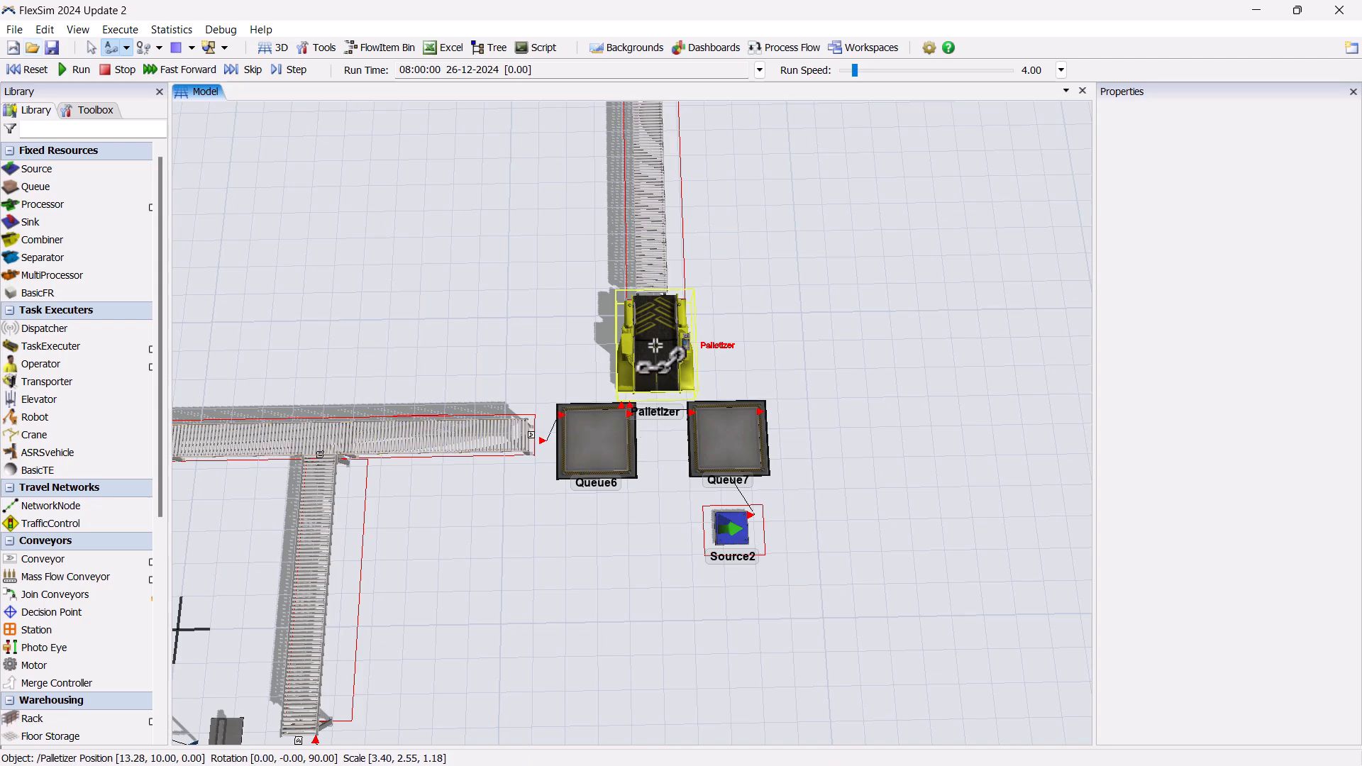
{"action": "left_click", "coordinate": [658, 244]}
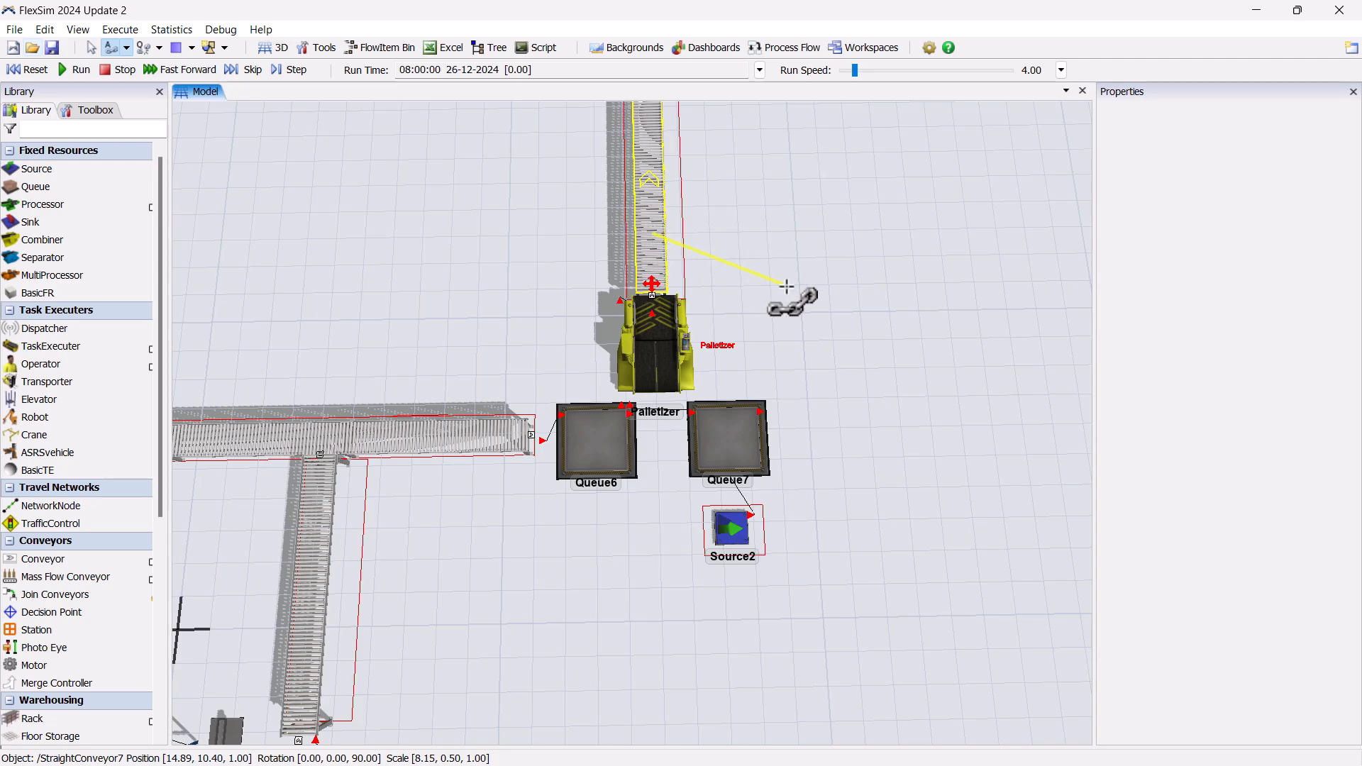
{"action": "key", "text": "Escape"}
{"action": "left_click", "coordinate": [847, 361]}
- Connect the Palletizer's exit conveyor to Sink1 in the truck loading area
{"action": "left_click_drag", "start_coordinate": [871, 502], "coordinate": [853, 472]}
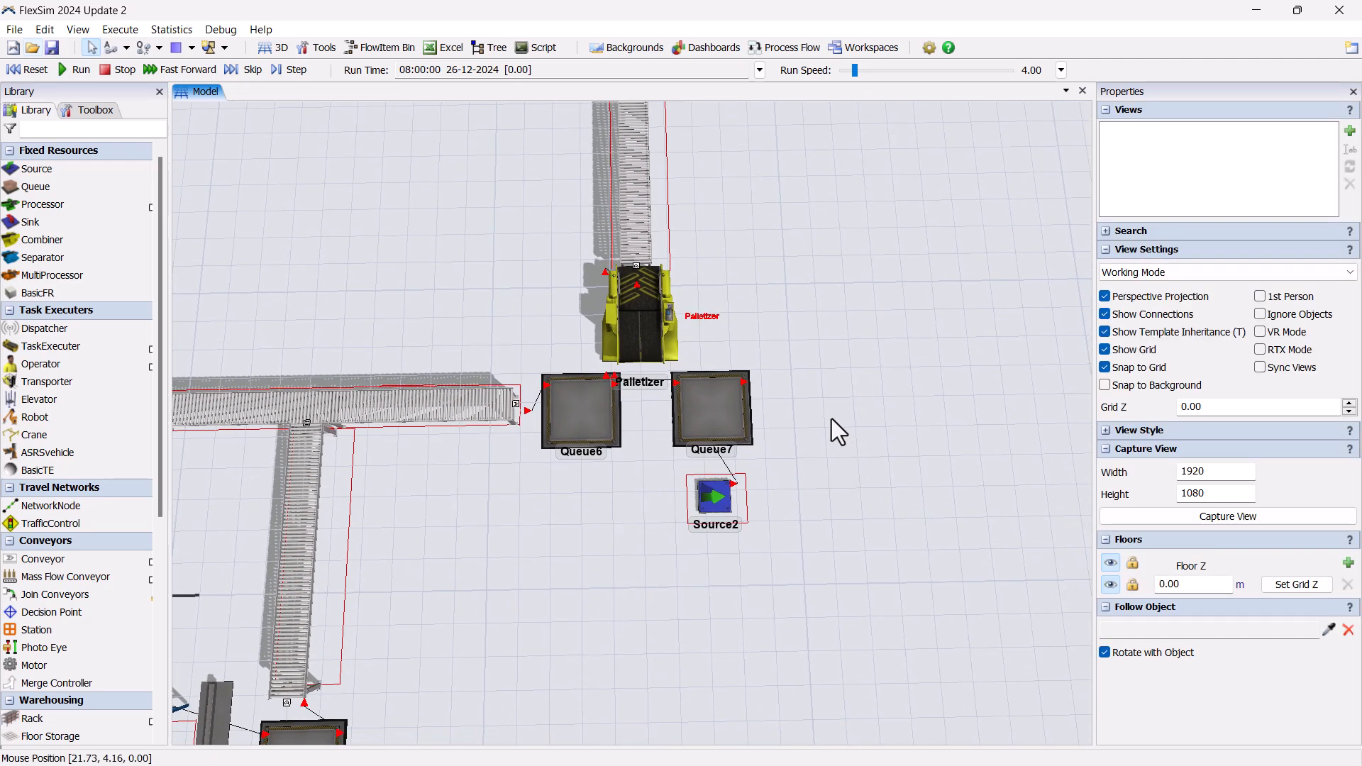
{"action": "left_click_drag", "start_coordinate": [772, 287], "coordinate": [804, 588]}
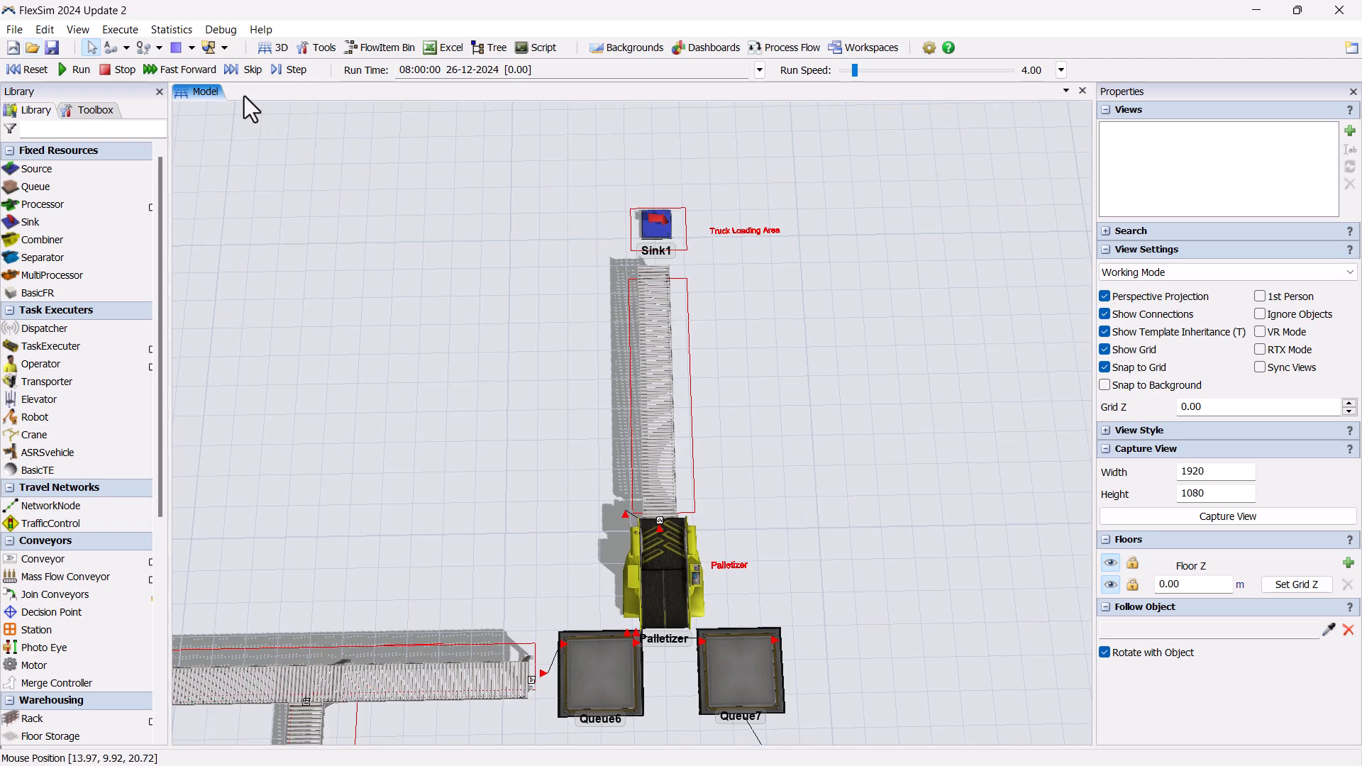
{"action": "left_click", "coordinate": [114, 48]}
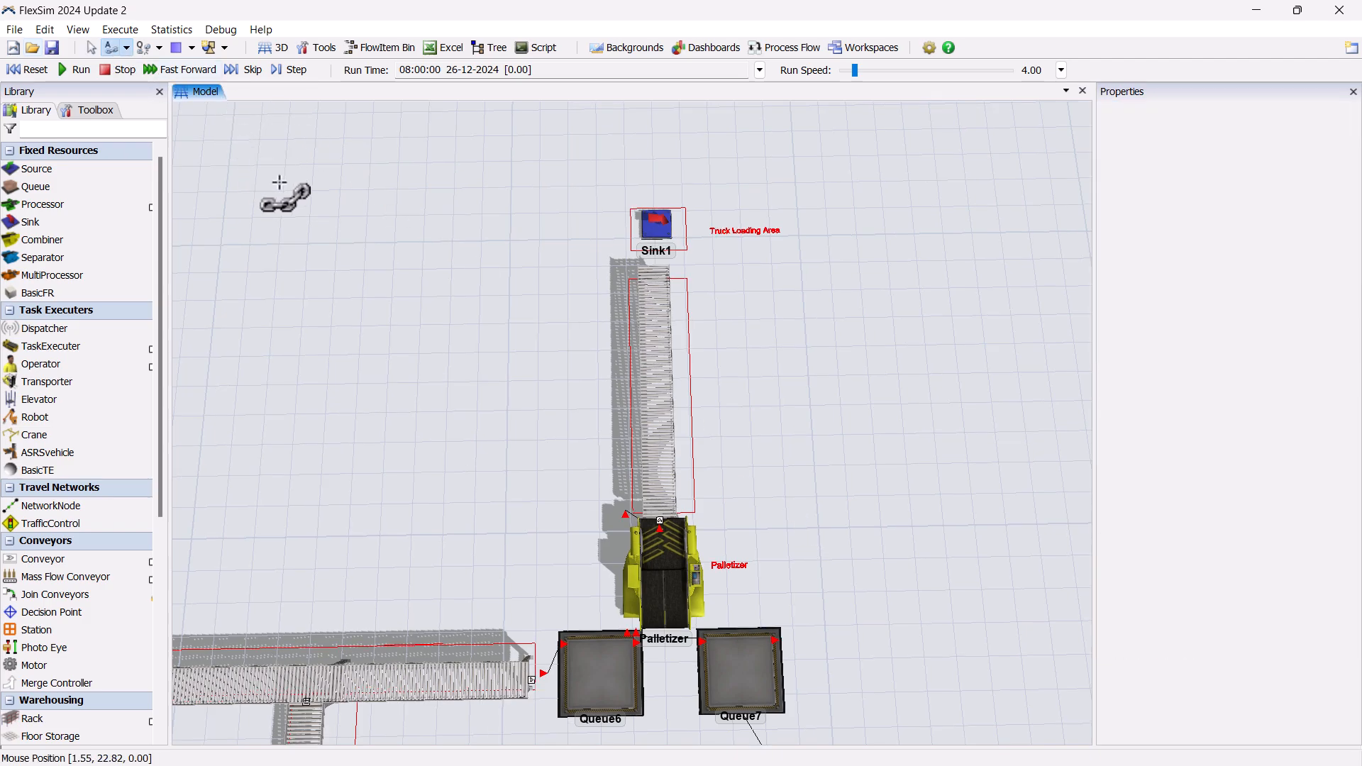
{"action": "left_click", "coordinate": [660, 330]}
{"action": "left_click", "coordinate": [659, 229]}
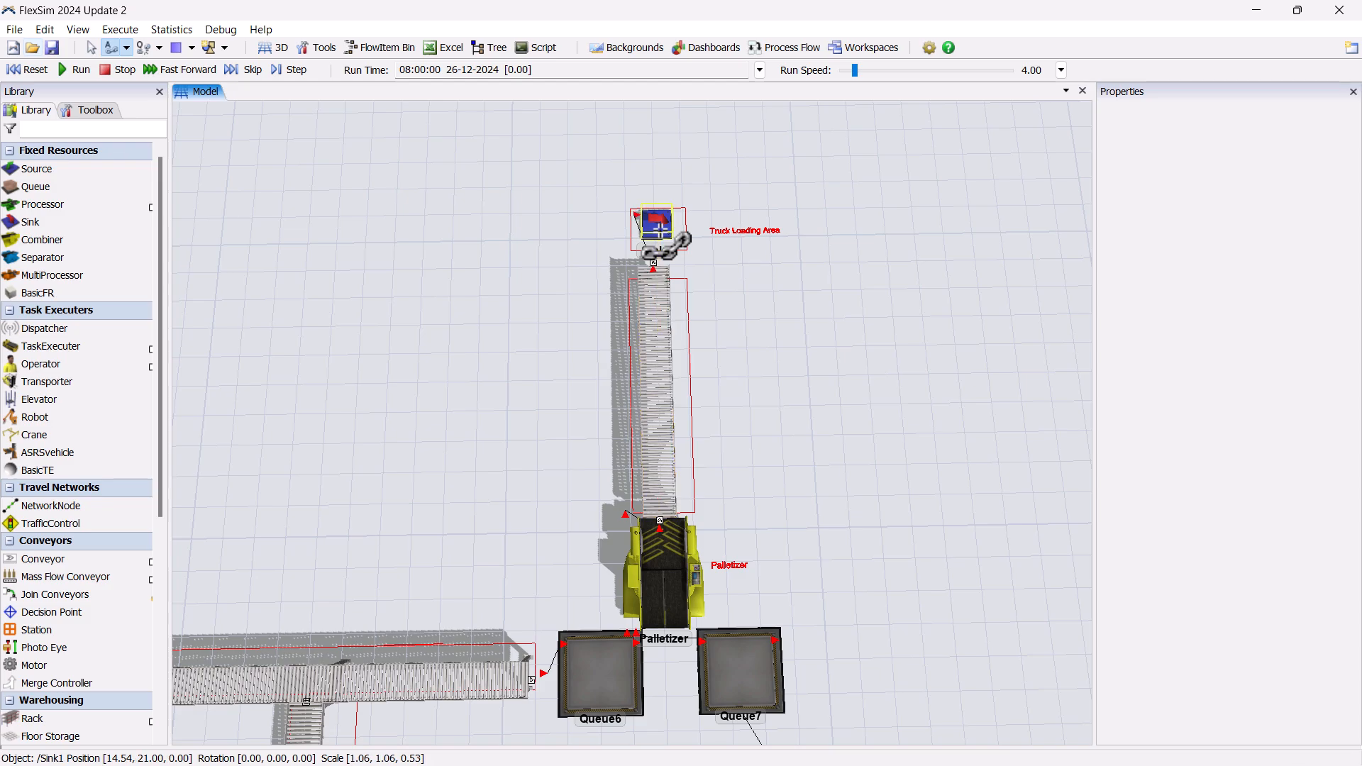
{"action": "key", "text": "Escape"}
- Set the Palletizer's target quantity from input port 2 to 4 and its process time to 0.5 min
{"action": "right_click_drag", "start_coordinate": [845, 306], "coordinate": [848, 308]}
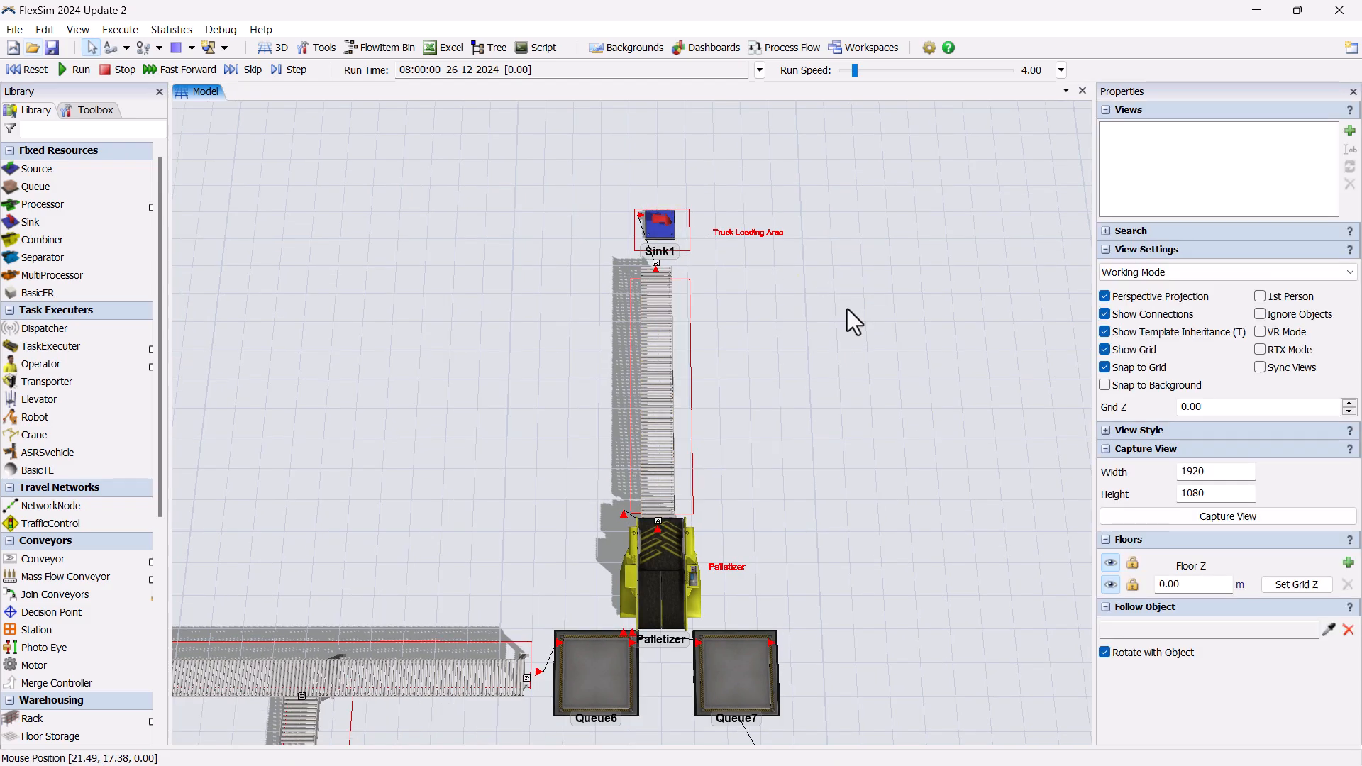
{"action": "scroll", "coordinate": [827, 326], "scroll_direction": "down", "scroll_amount": 3}
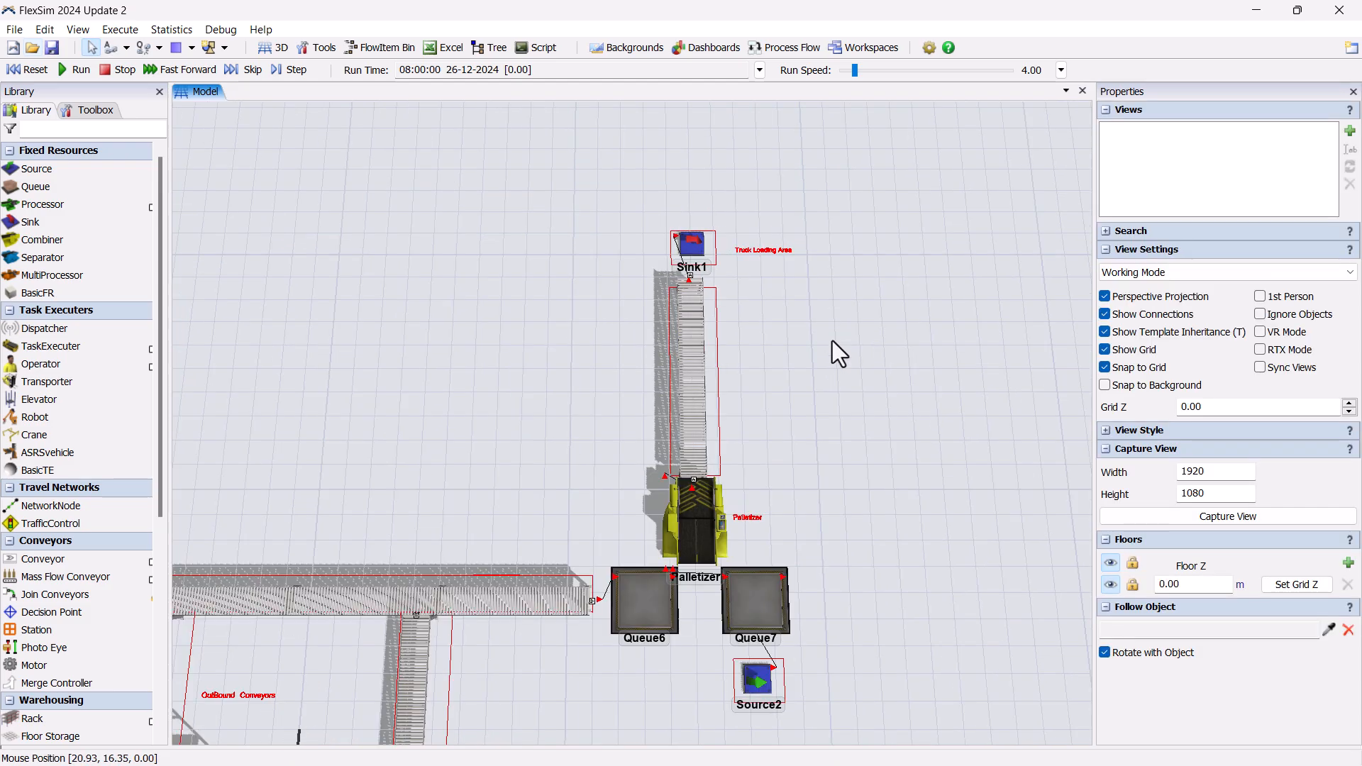
{"action": "left_click", "coordinate": [716, 434]}
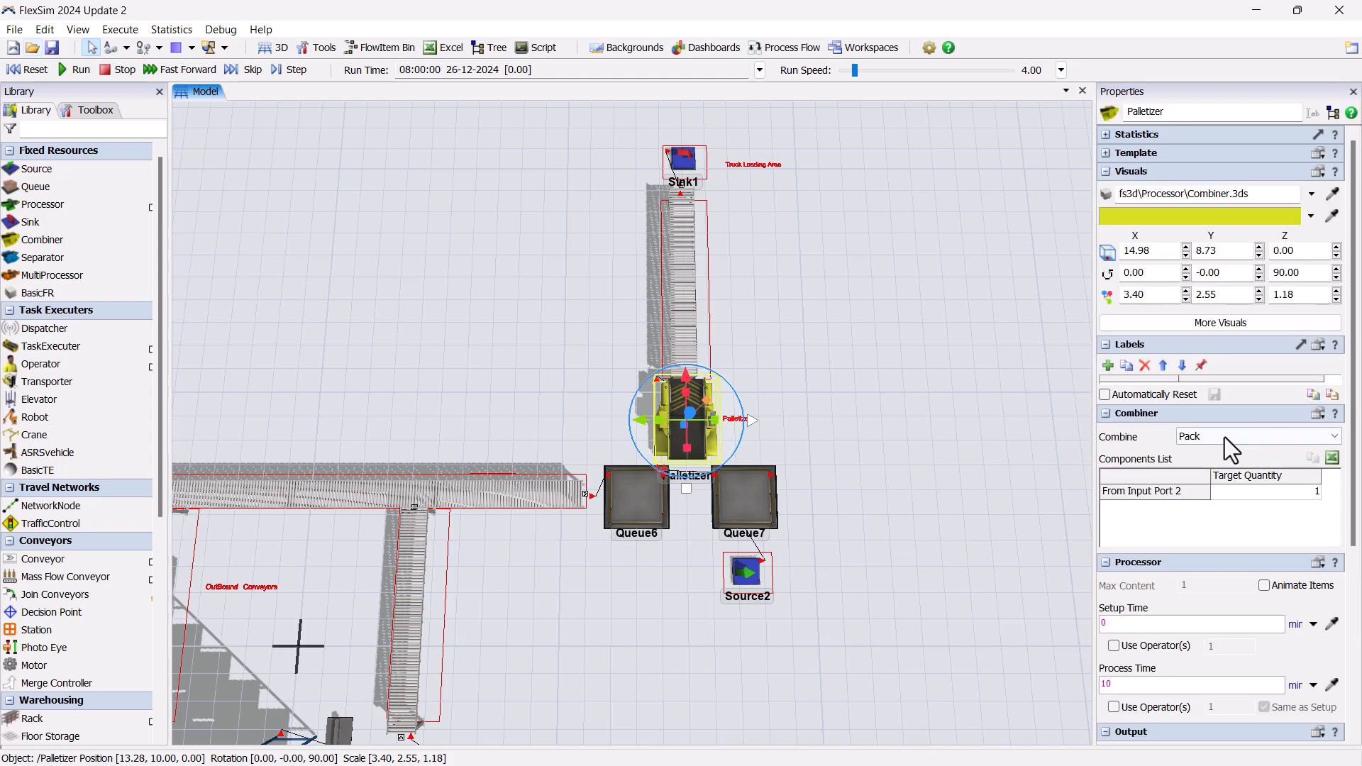
{"action": "double_click", "coordinate": [1276, 495]}
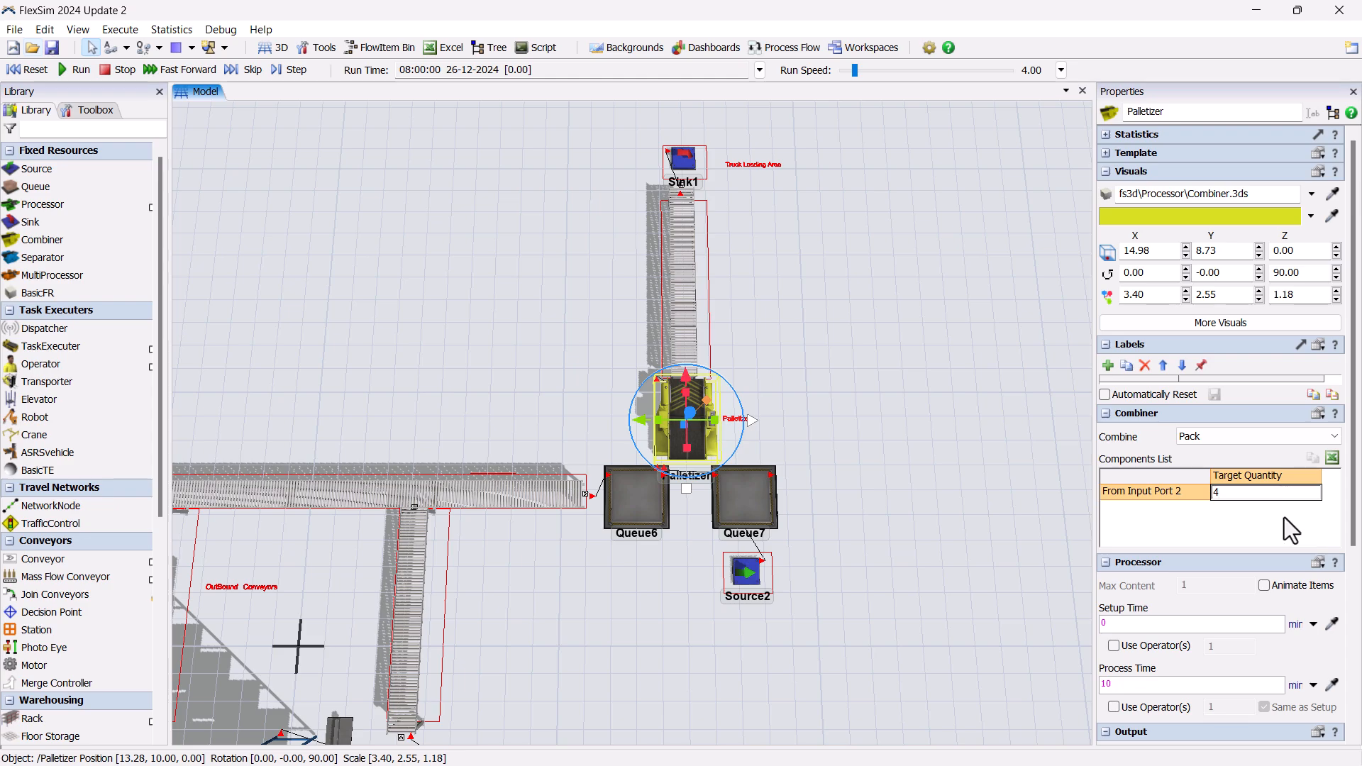
{"action": "left_click", "coordinate": [1289, 539]}
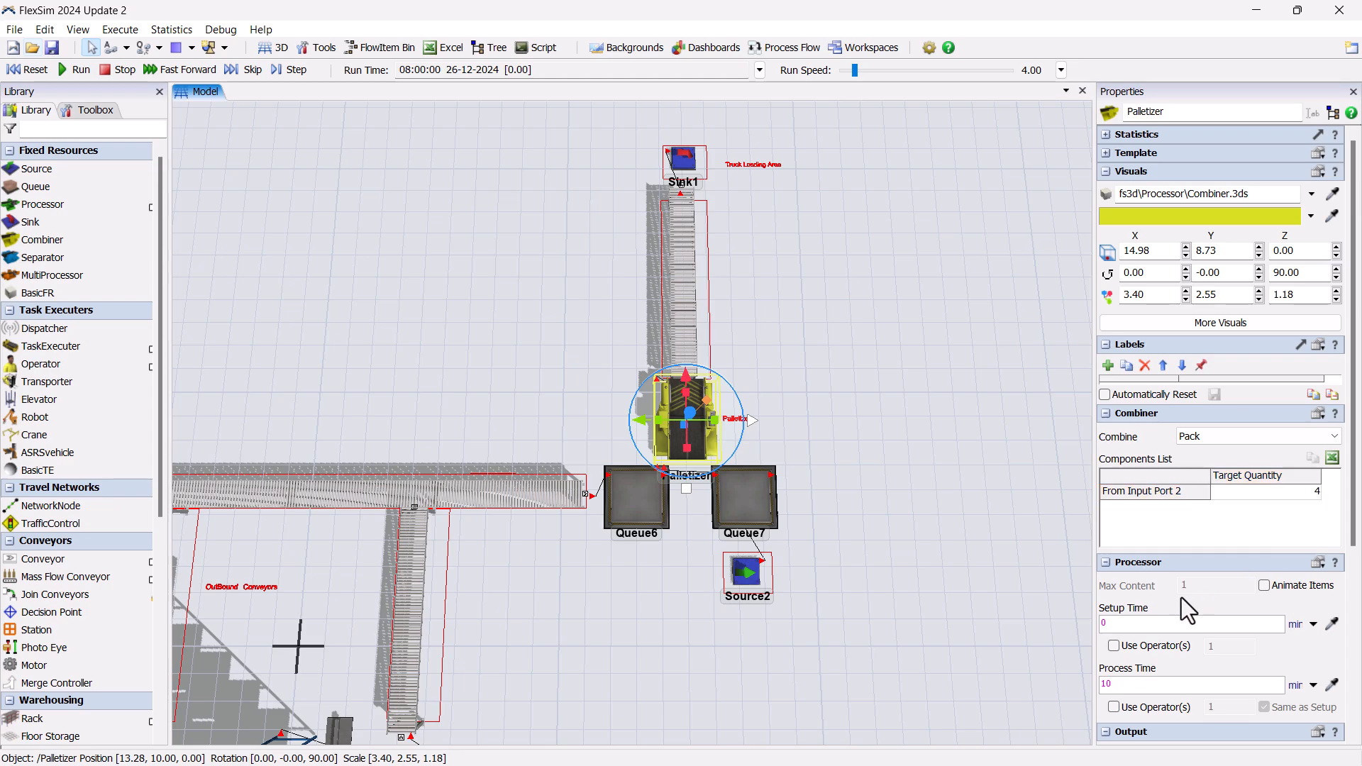
{"action": "left_click_drag", "start_coordinate": [1136, 684], "coordinate": [1093, 682]}
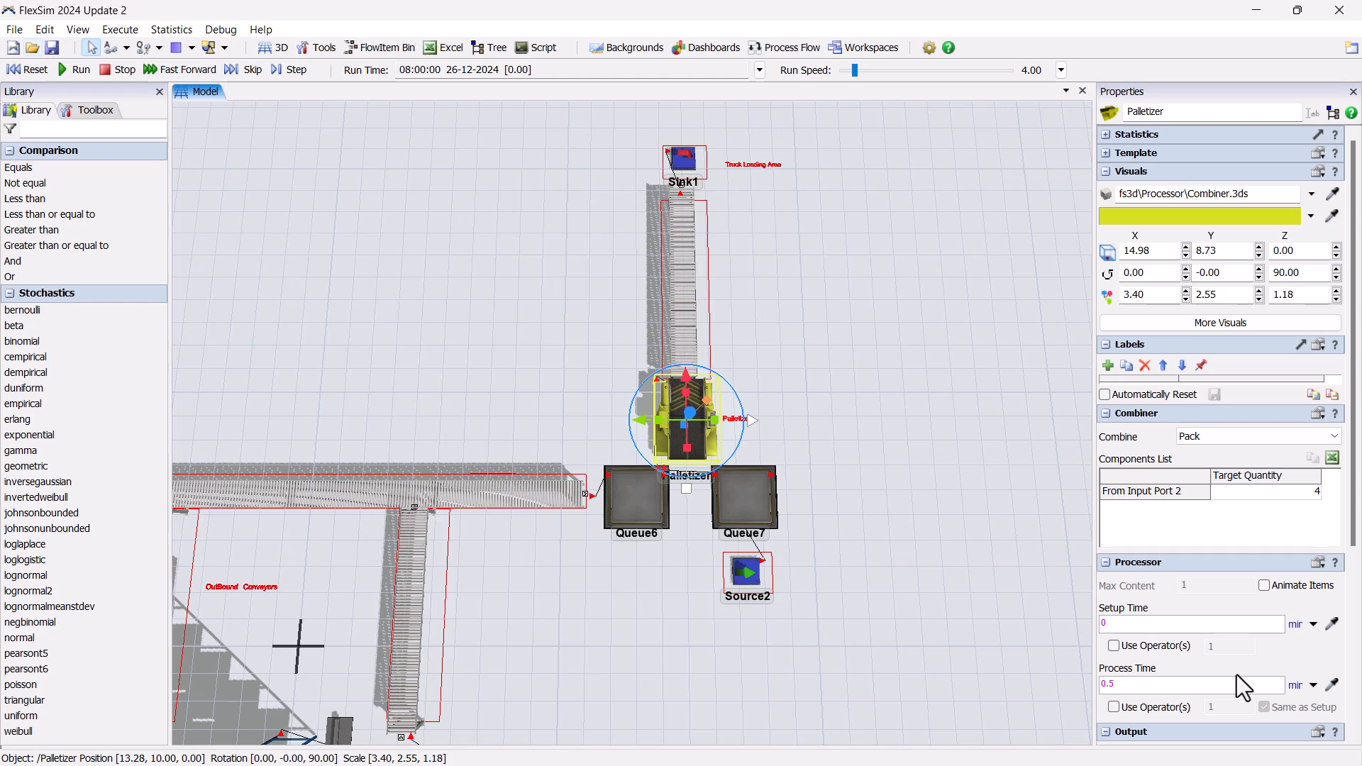
- Display the whole warehouse in the saved View 2 and run the simulation
{"action": "left_click", "coordinate": [1256, 538]}
{"action": "left_click_drag", "start_coordinate": [1350, 521], "coordinate": [1352, 633]}
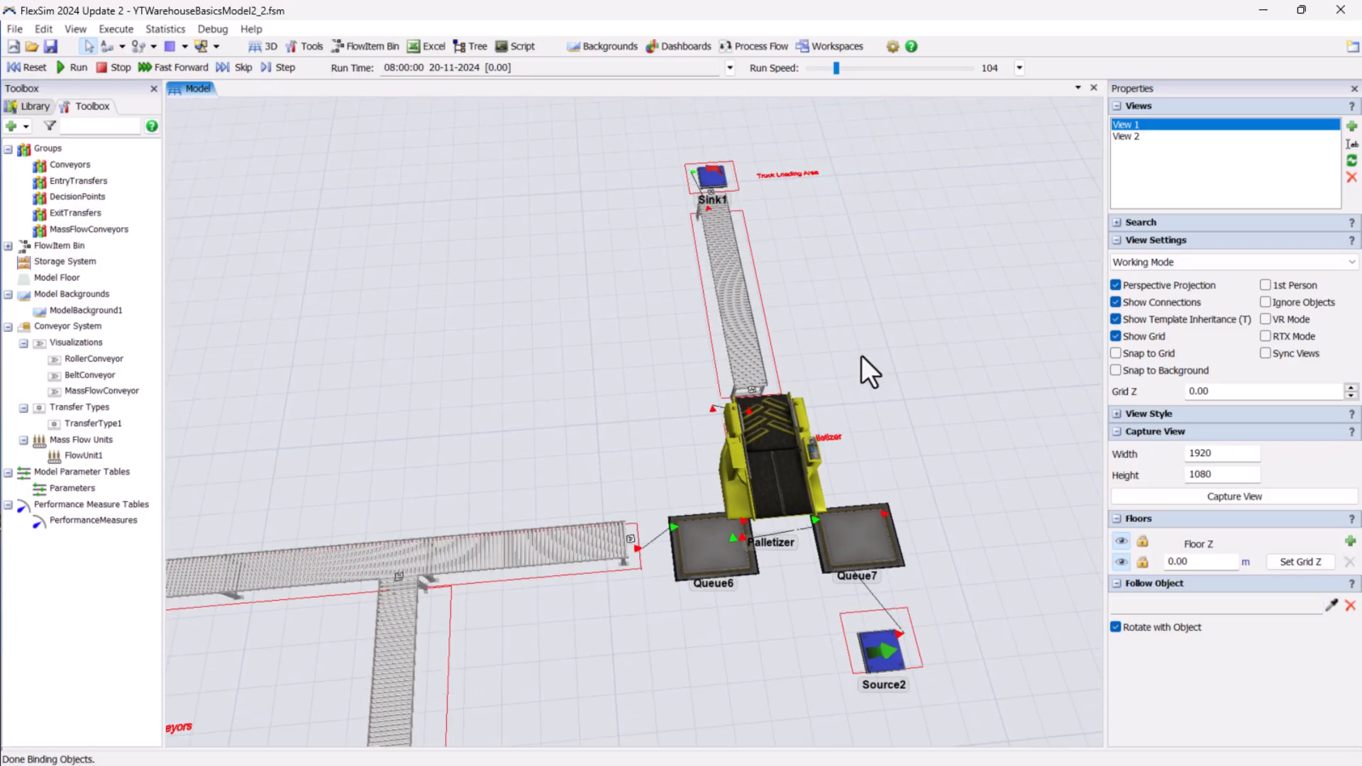
{"action": "scroll", "coordinate": [861, 355], "scroll_direction": "down", "scroll_amount": 4}
{"action": "left_click_drag", "start_coordinate": [928, 334], "coordinate": [977, 95]}
{"action": "left_click", "coordinate": [1167, 135]}
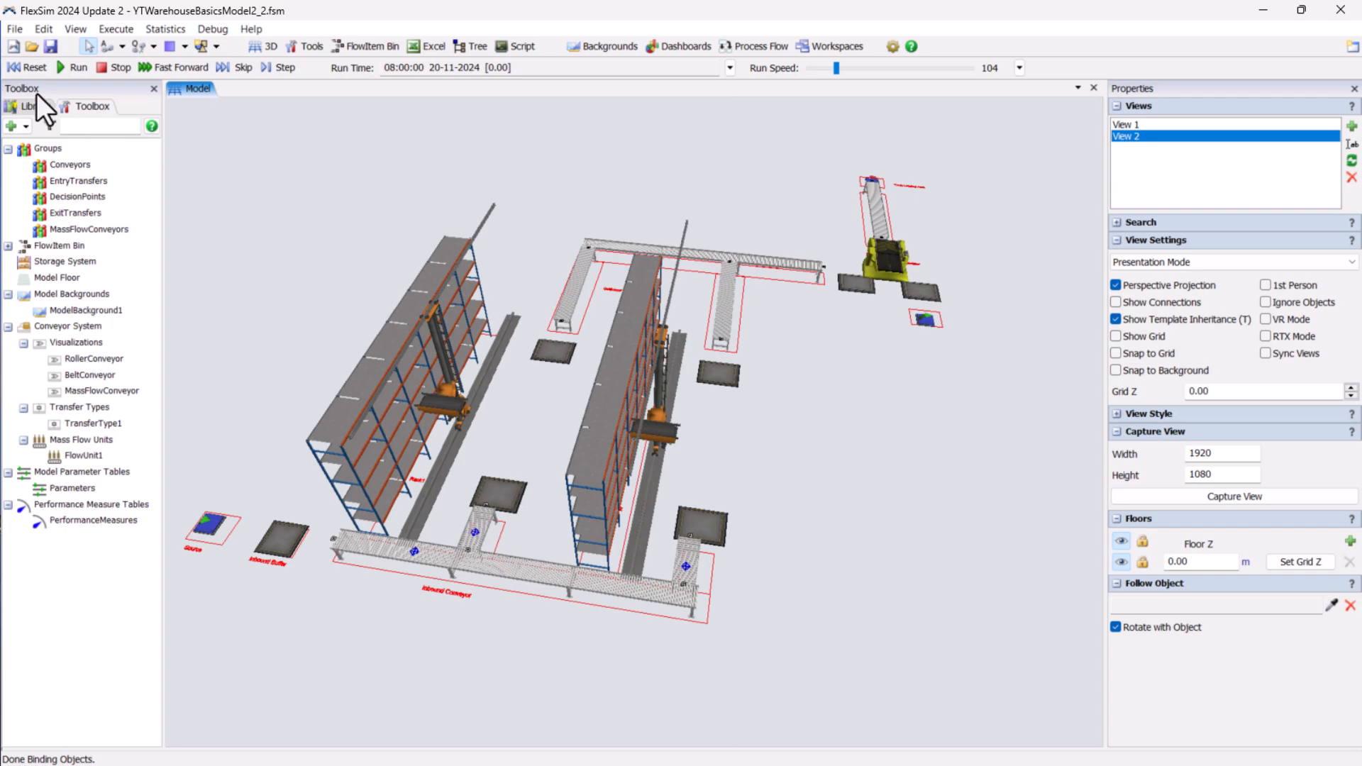
{"action": "left_click", "coordinate": [59, 67]}
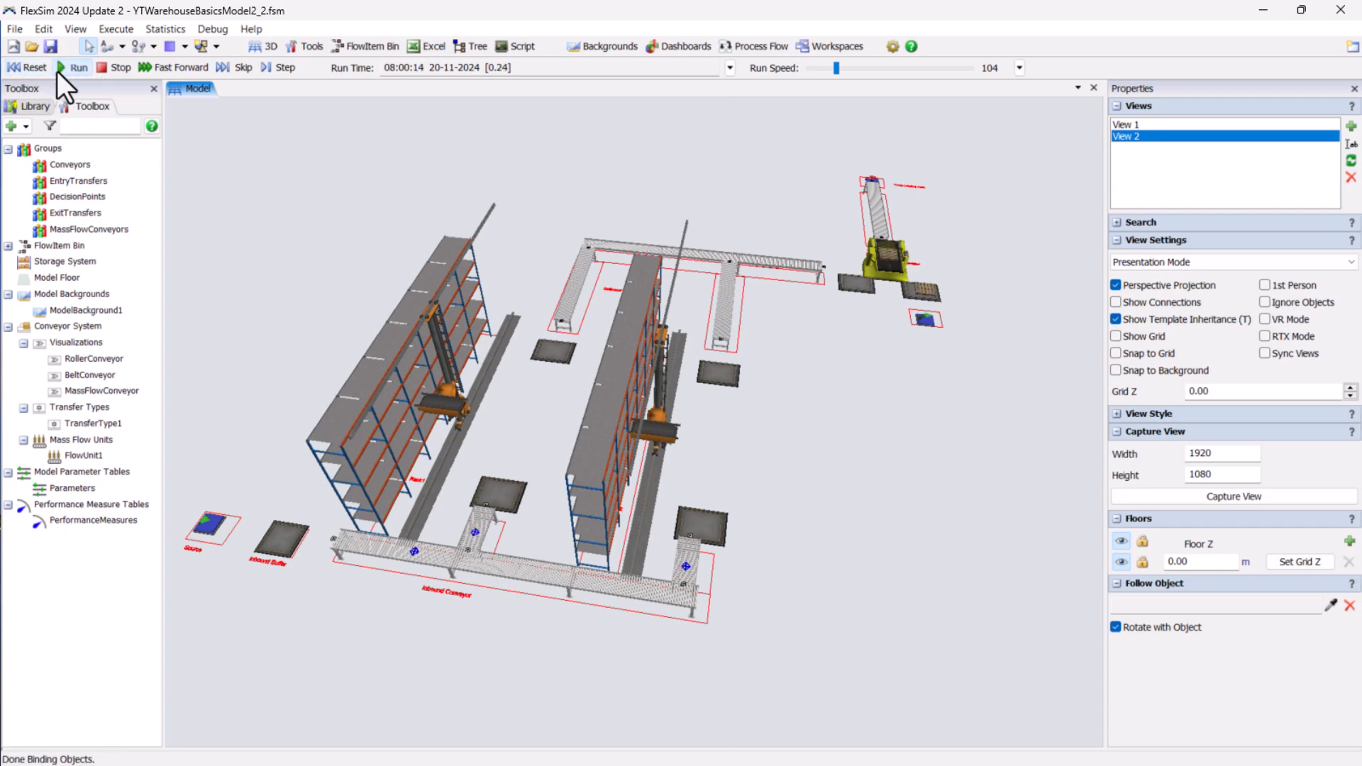
- Inspect the properties and Type label of a red box stored in Rack1 while the model runs
{"action": "left_click", "coordinate": [36, 106]}
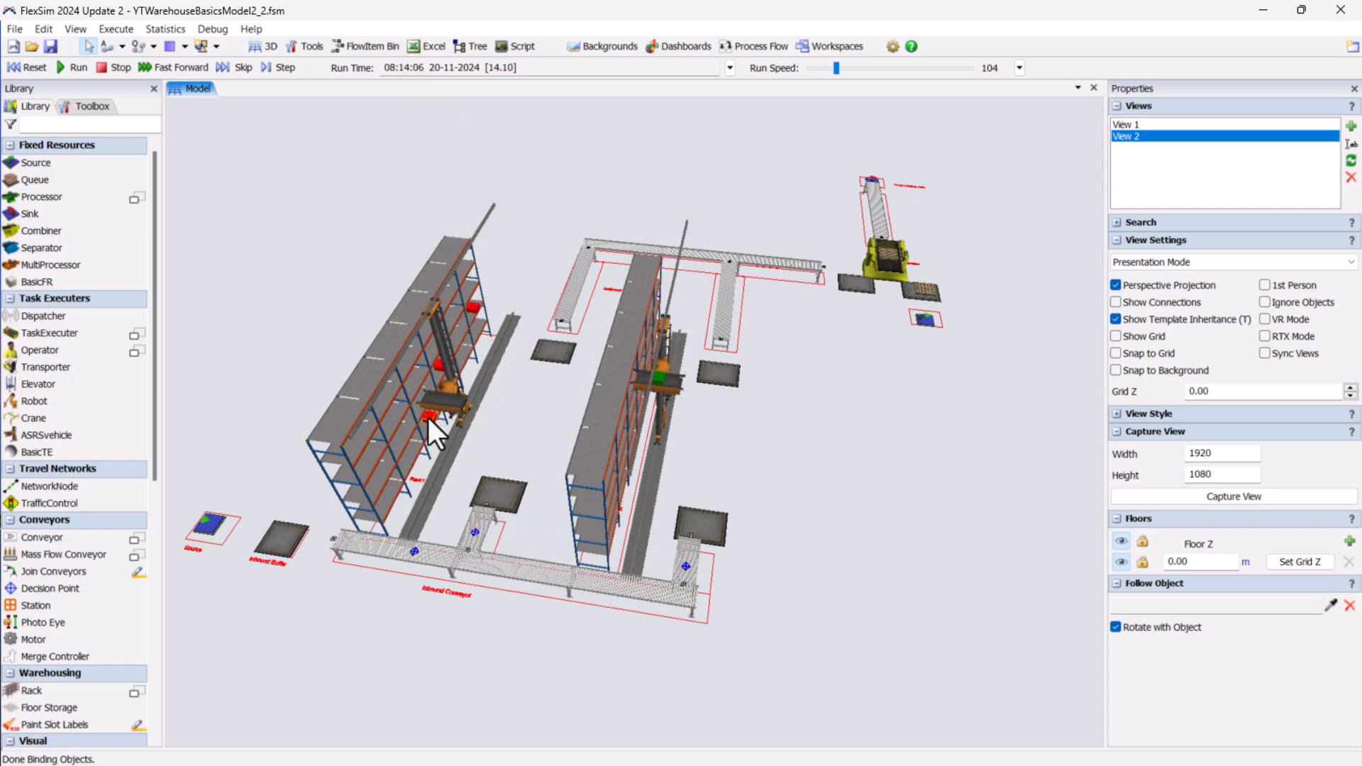
{"action": "left_click", "coordinate": [428, 418]}
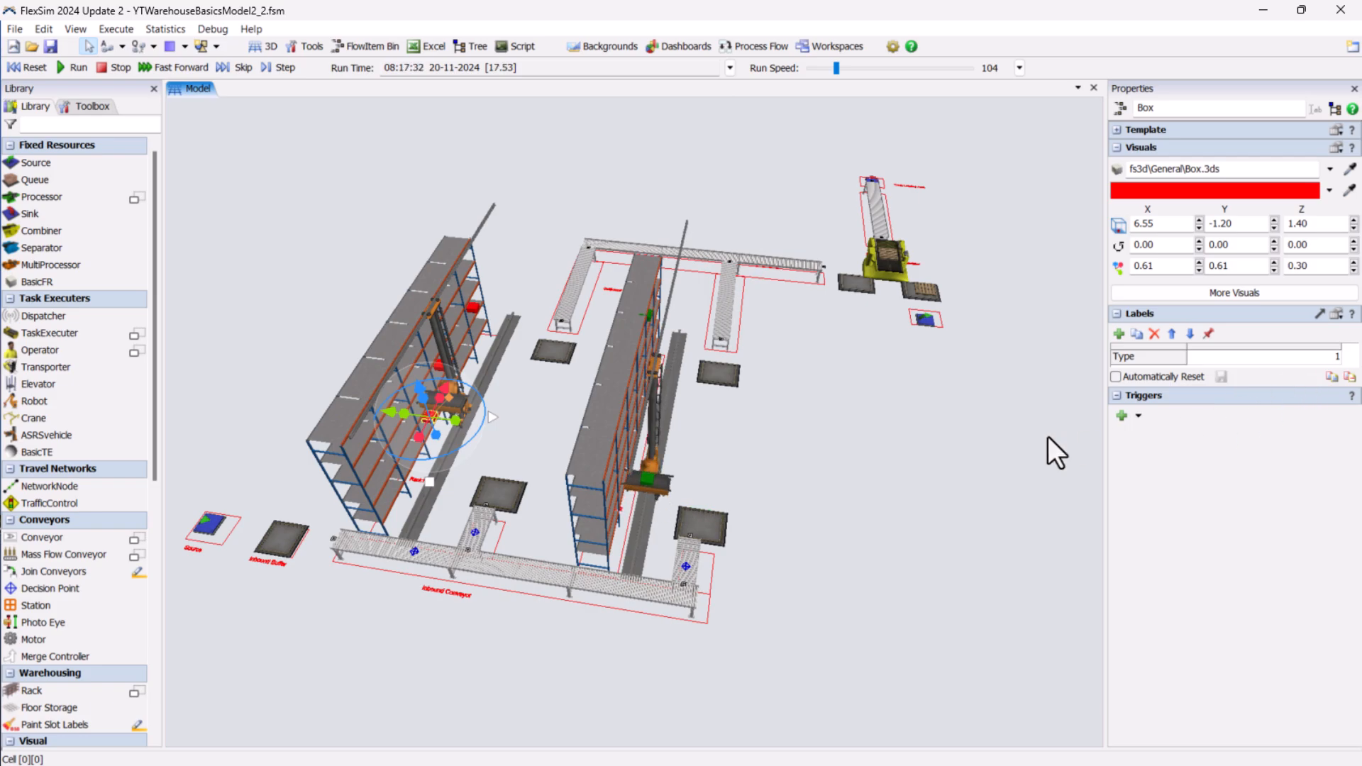
{"action": "left_click", "coordinate": [961, 453]}
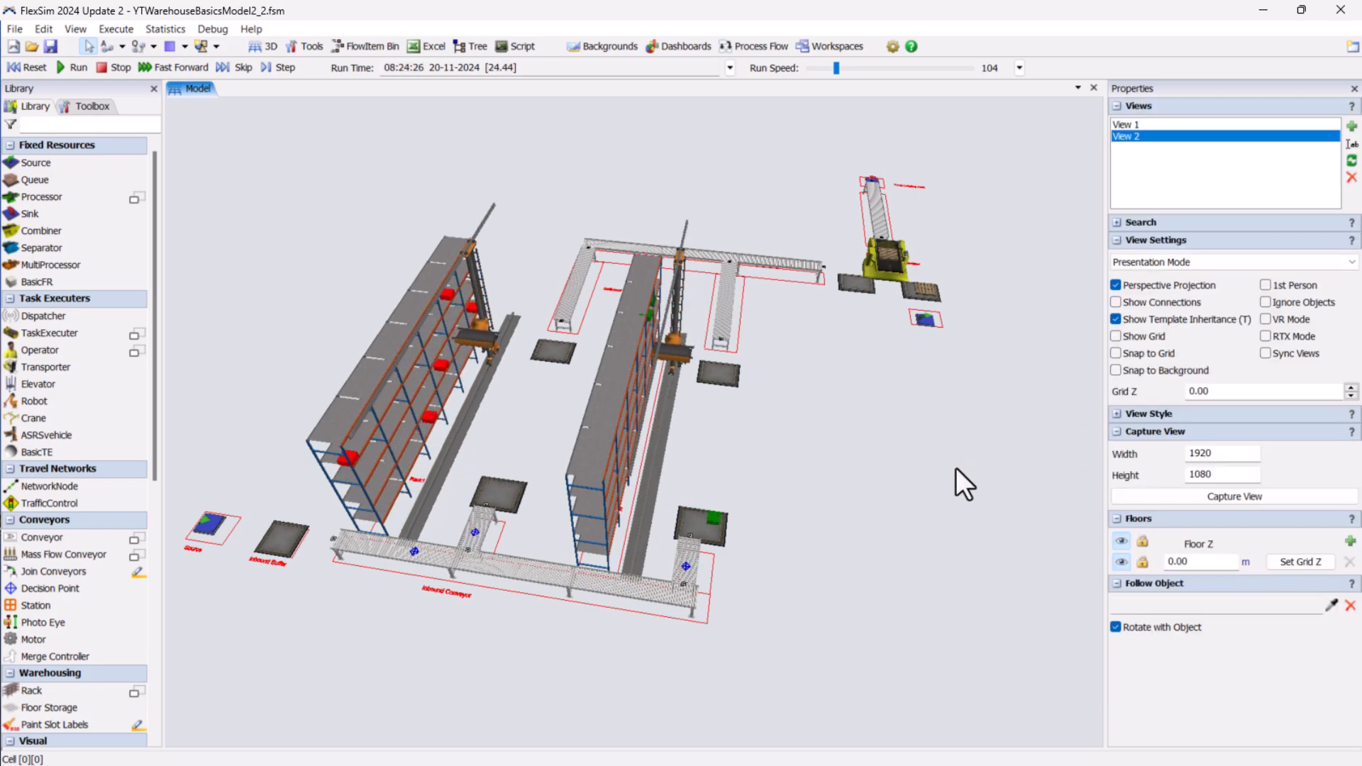
- Reduce the run speed to 67.92 and reset the model
{"action": "left_click", "coordinate": [848, 67]}
{"action": "left_click_drag", "start_coordinate": [849, 66], "coordinate": [831, 66]}
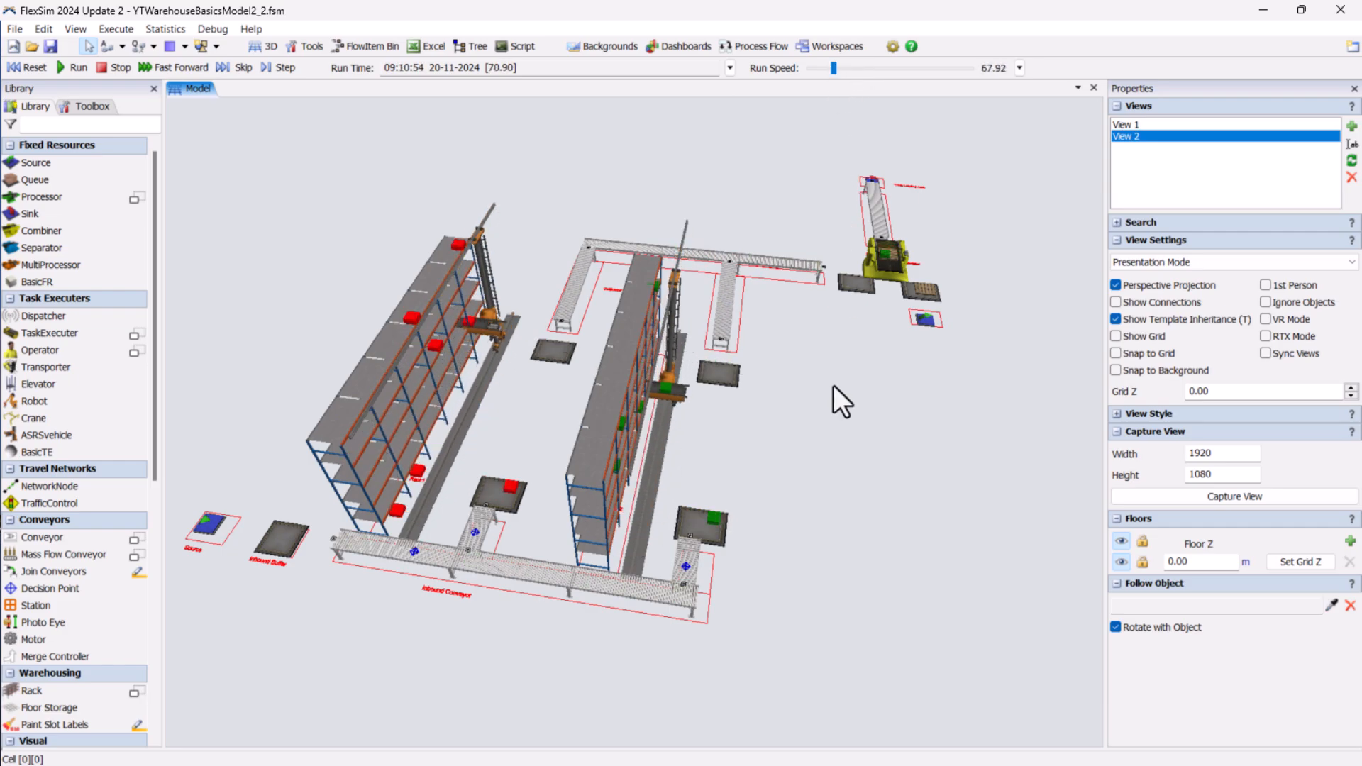
{"action": "left_click", "coordinate": [29, 66]}
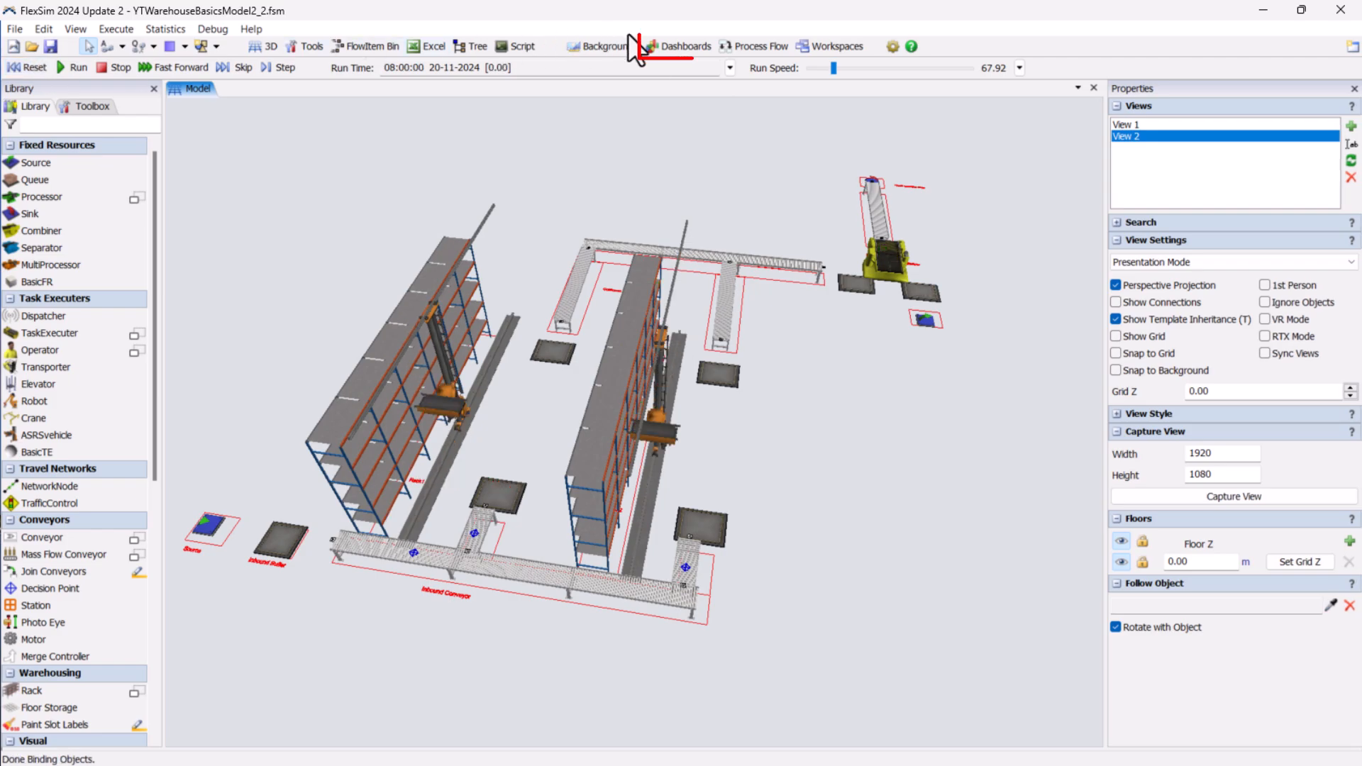
- Add a blank dashboard and place a Content bar chart in its upper part
{"action": "left_click", "coordinate": [670, 51]}
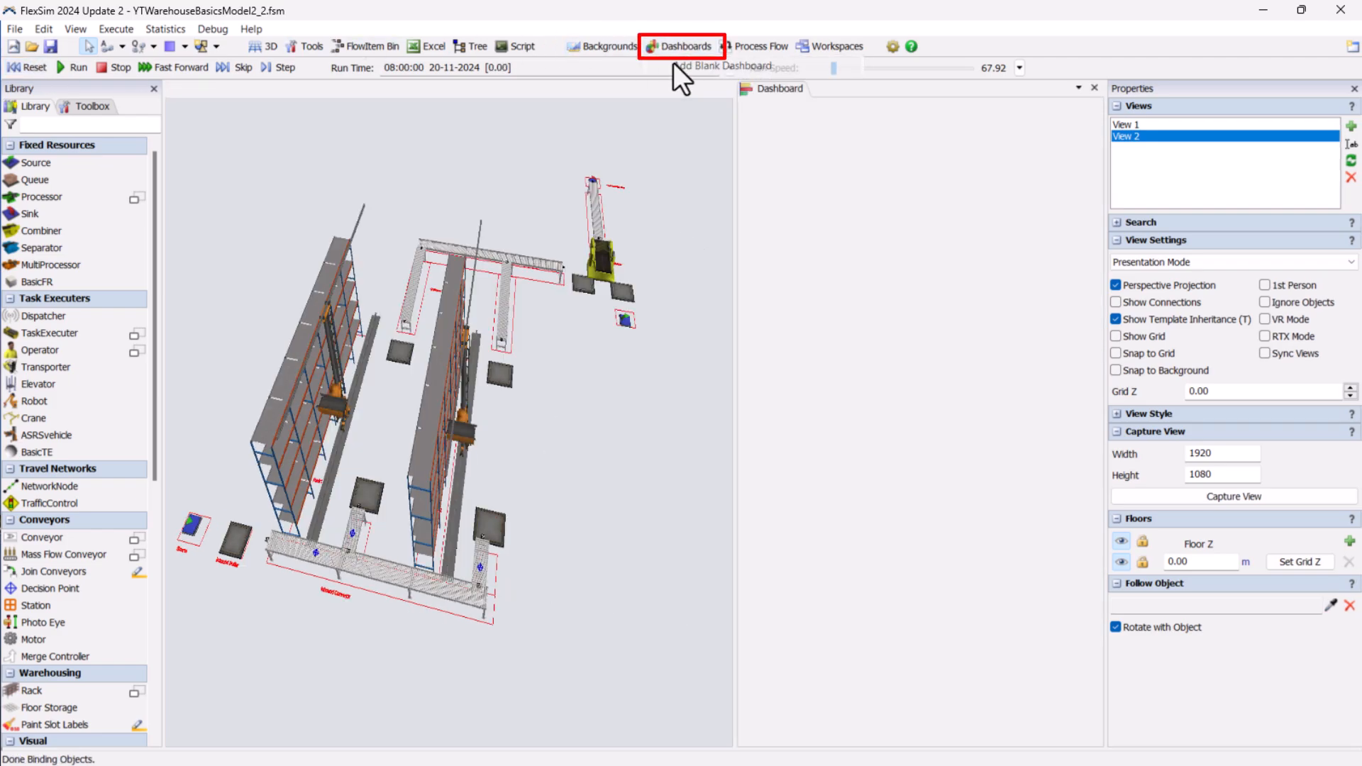
{"action": "left_click", "coordinate": [675, 65]}
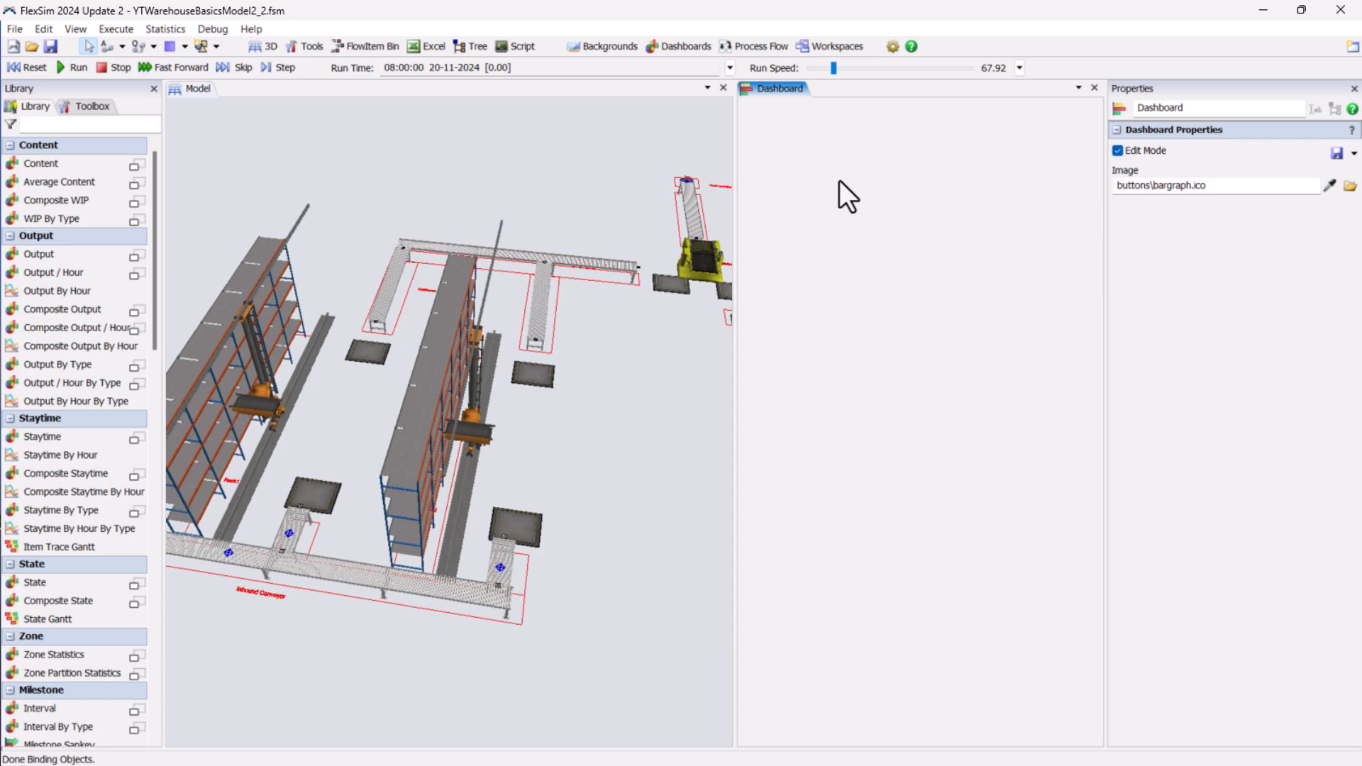
{"action": "left_click", "coordinate": [39, 164]}
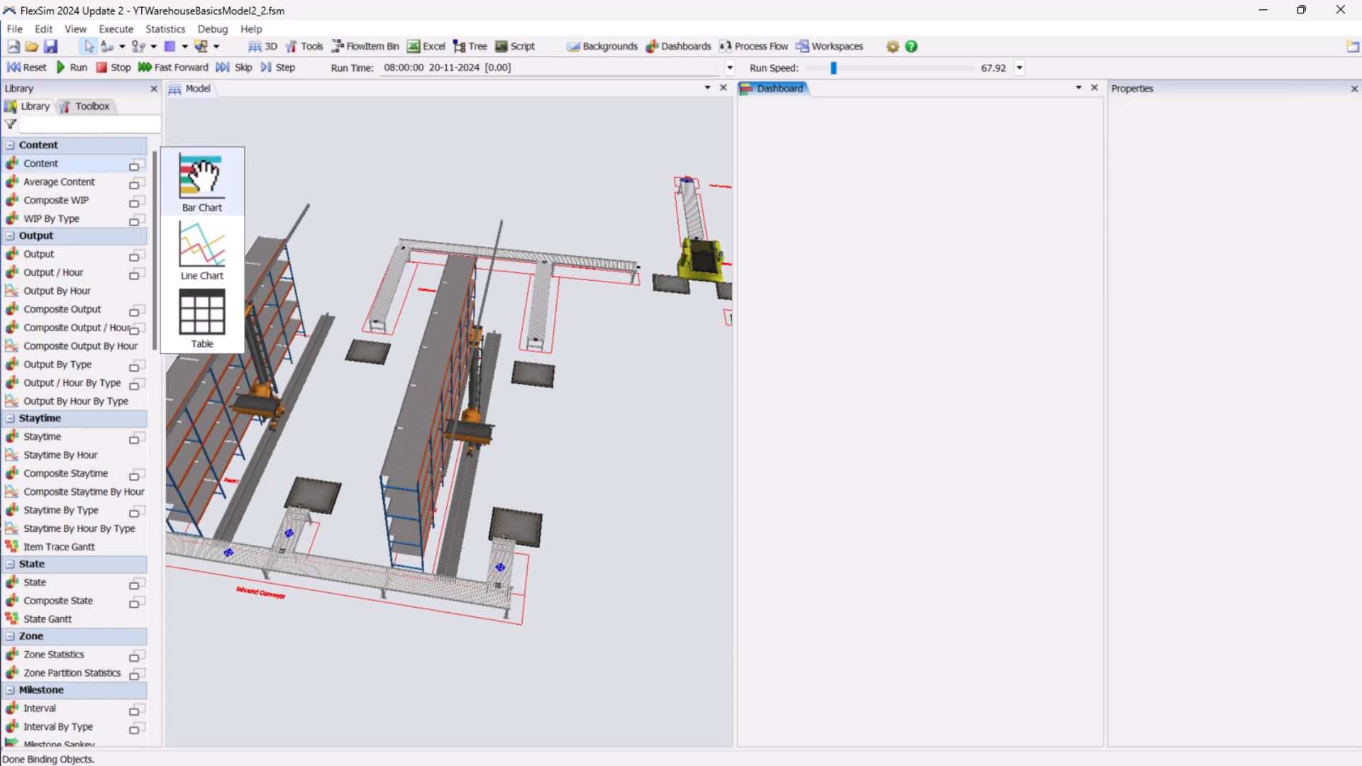
{"action": "left_click", "coordinate": [203, 174]}
{"action": "left_click", "coordinate": [882, 194]}
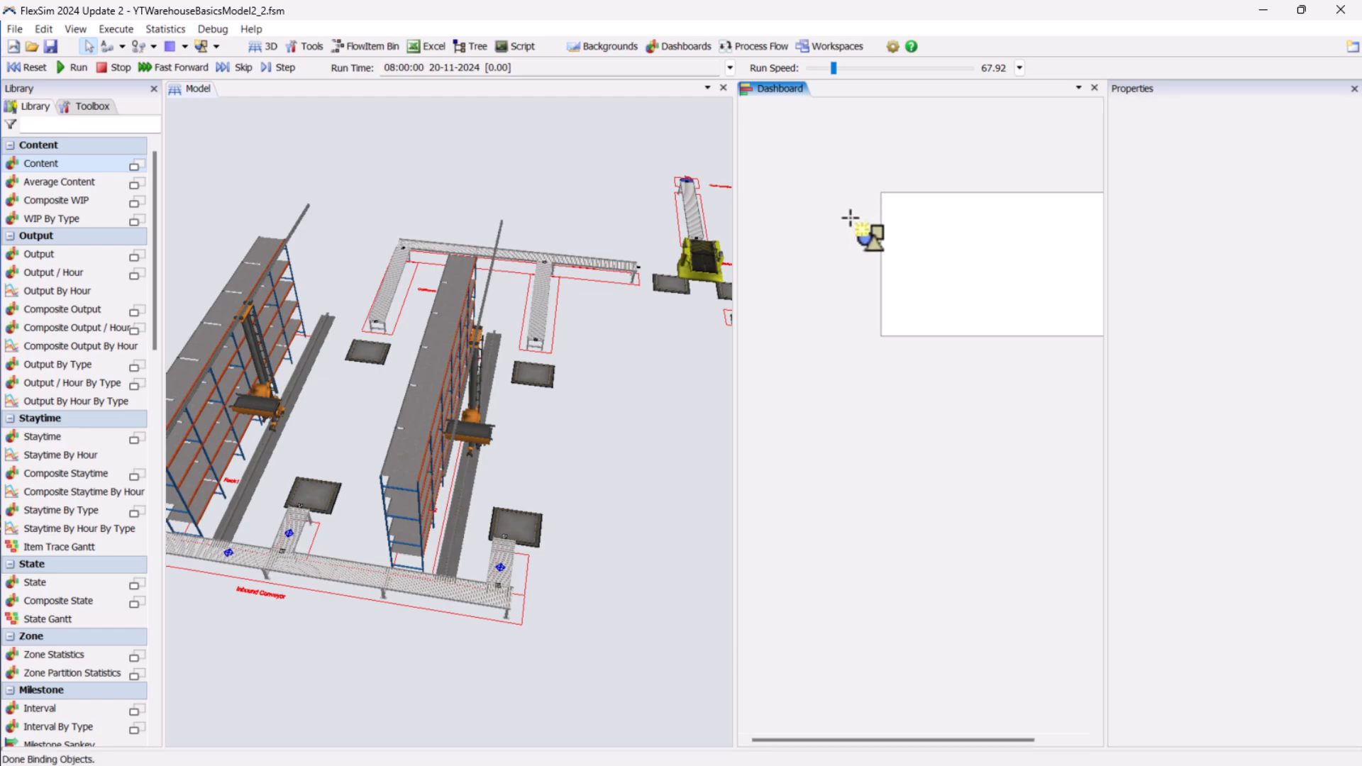
{"action": "left_click", "coordinate": [946, 224]}
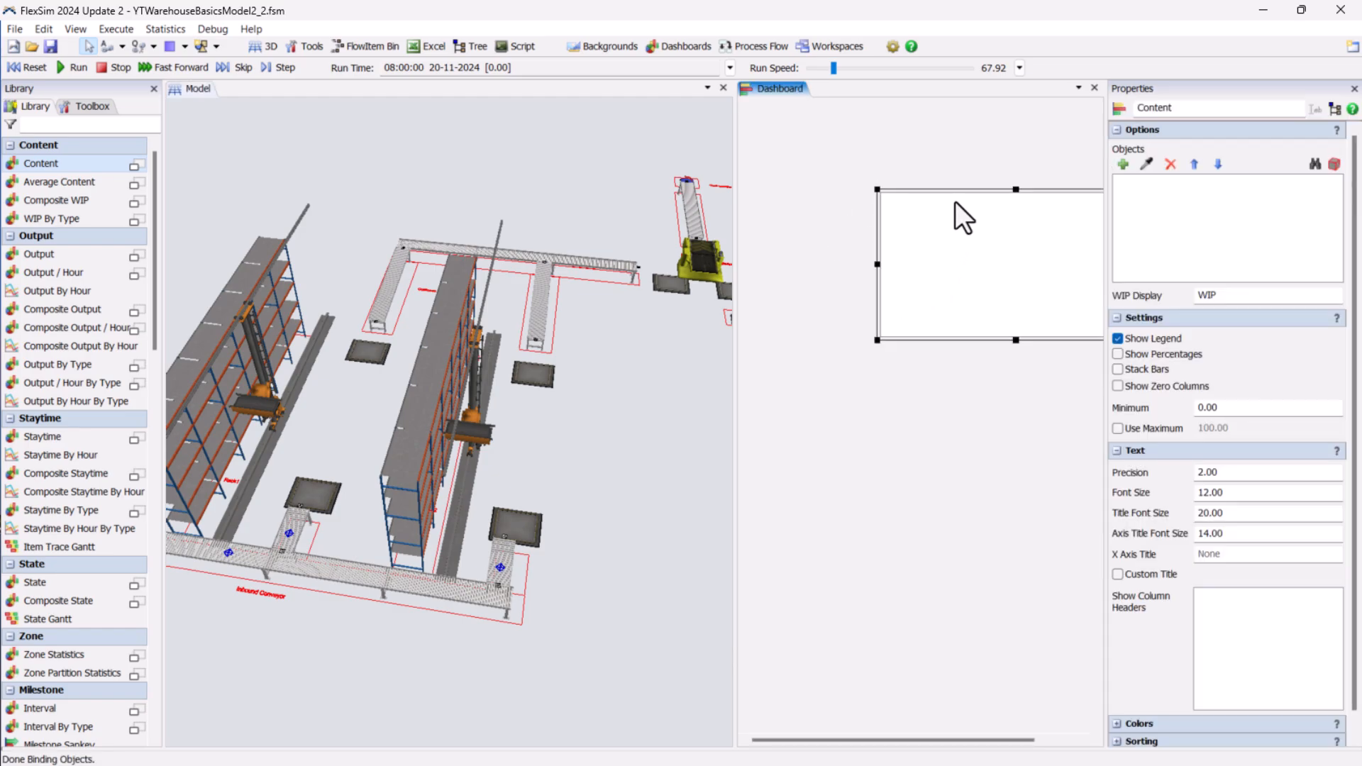
{"action": "left_click_drag", "start_coordinate": [954, 189], "coordinate": [881, 159]}
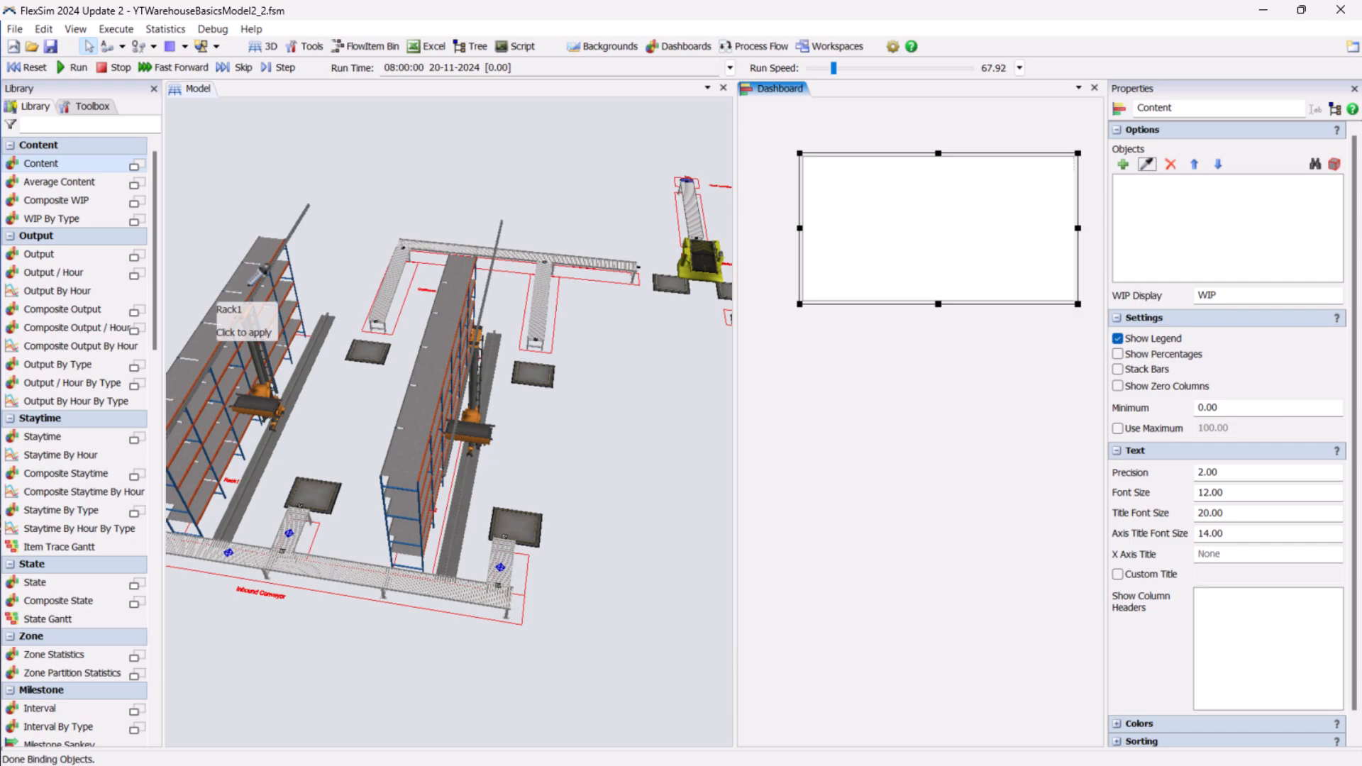
- Add Rack1 and Rack2 as the objects of the Content chart
{"action": "left_click", "coordinate": [249, 283]}
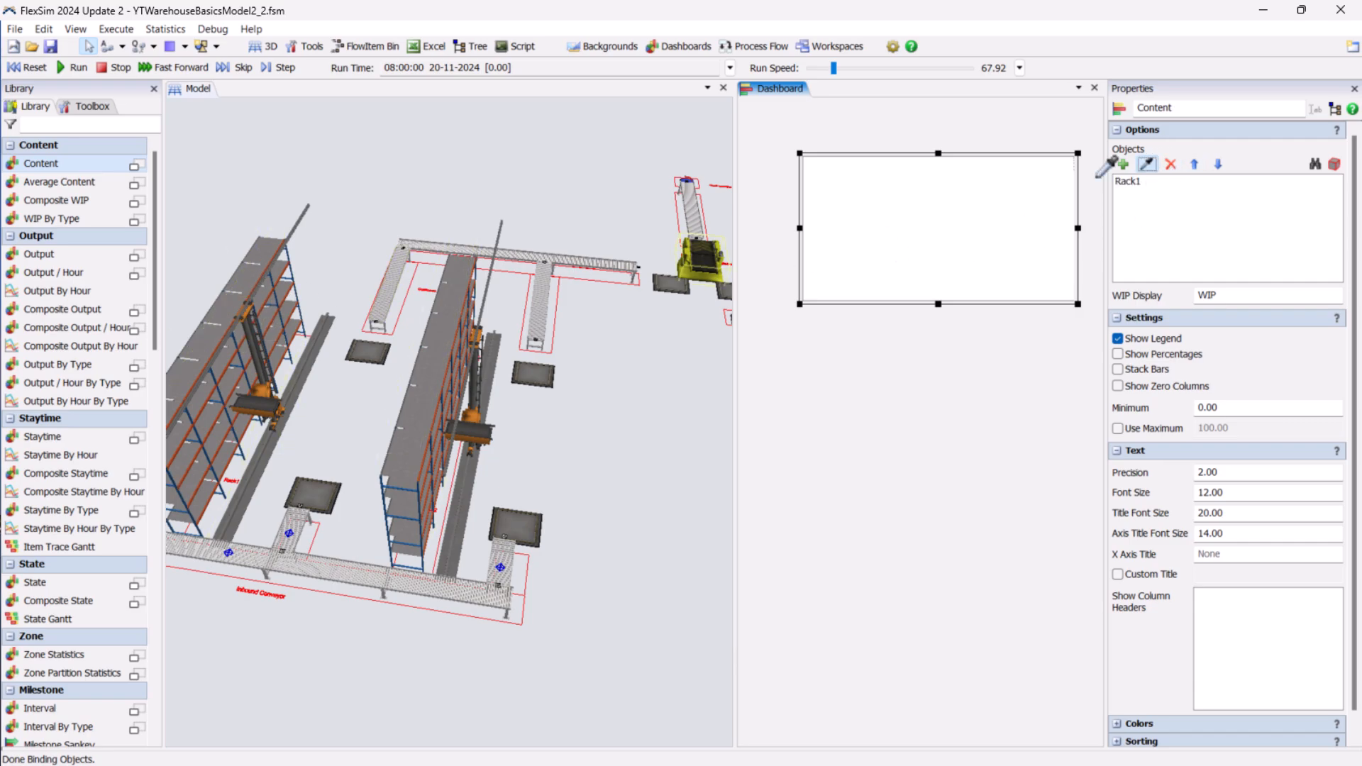
{"action": "left_click", "coordinate": [446, 347]}
{"action": "left_click", "coordinate": [1123, 165]}
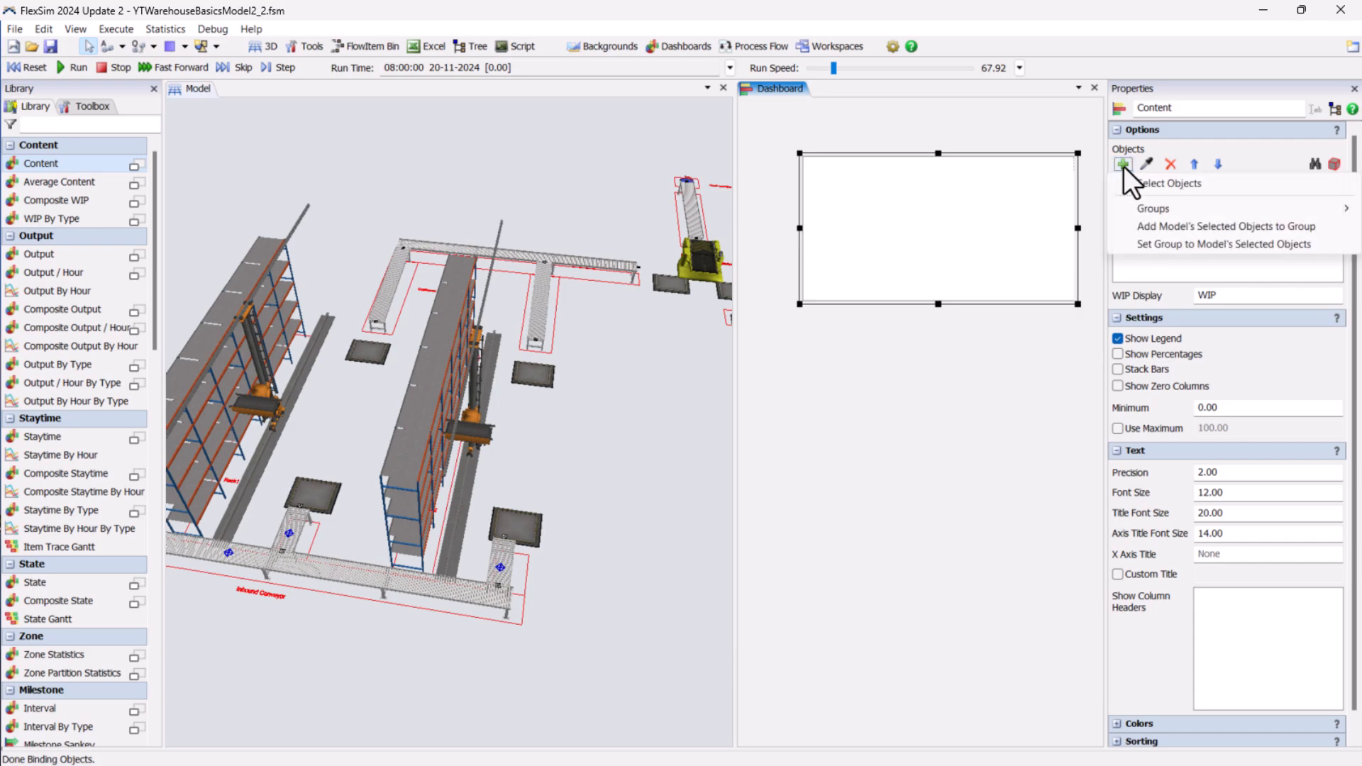
{"action": "left_click", "coordinate": [1129, 183]}
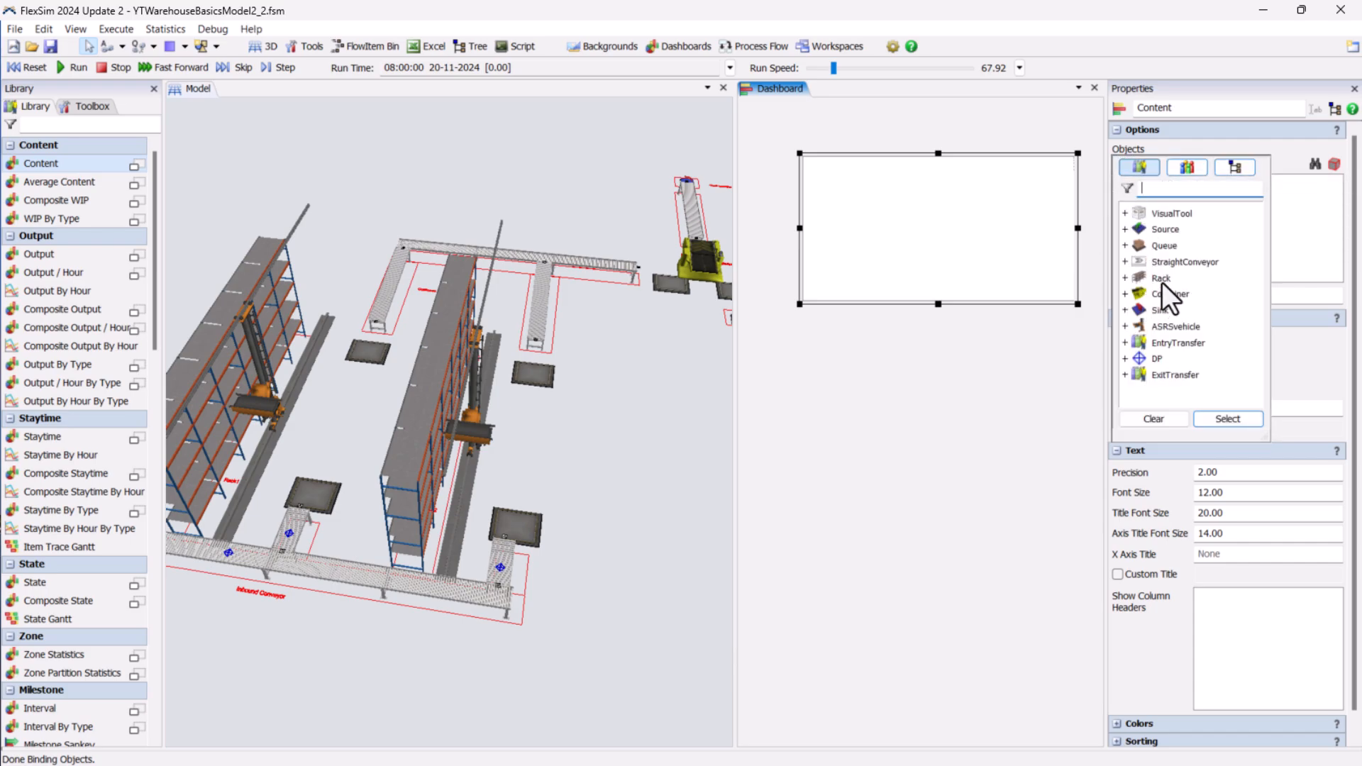
{"action": "left_click", "coordinate": [1285, 249]}
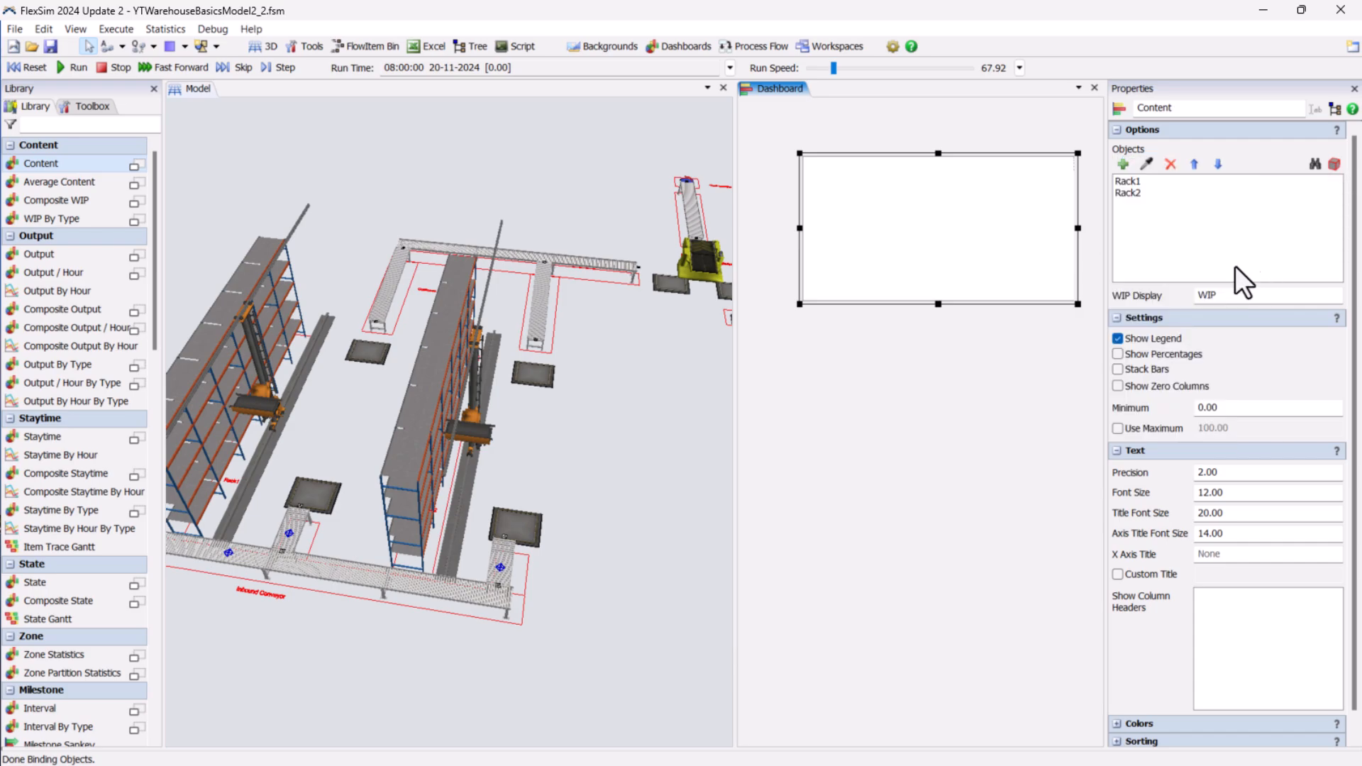
{"action": "left_click", "coordinate": [844, 361]}
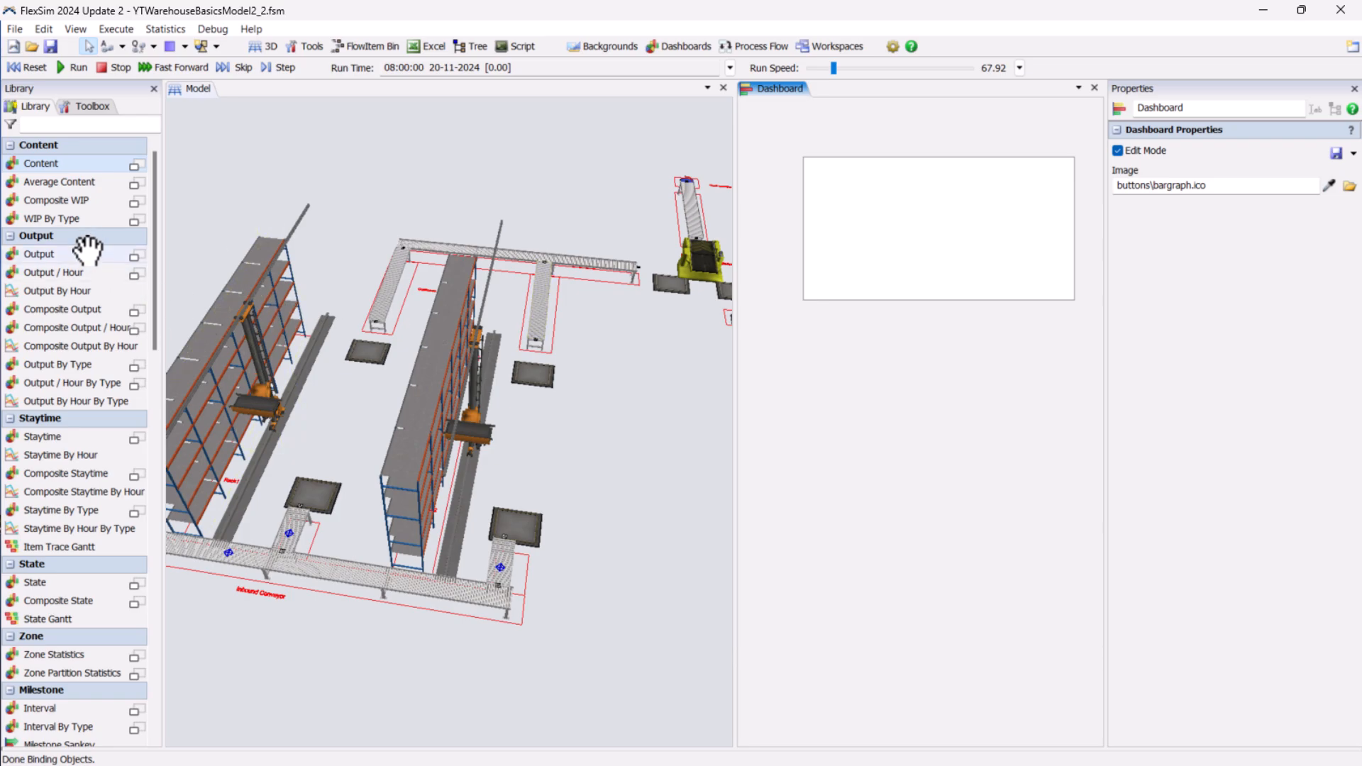
- Add an Output bar chart below the Content chart for the Palletizer's exit conveyor, StraightConveyor7, and name it Warehouse Throughput Pallets
{"action": "left_click_drag", "start_coordinate": [80, 255], "coordinate": [891, 348]}
{"action": "left_click", "coordinate": [949, 420]}
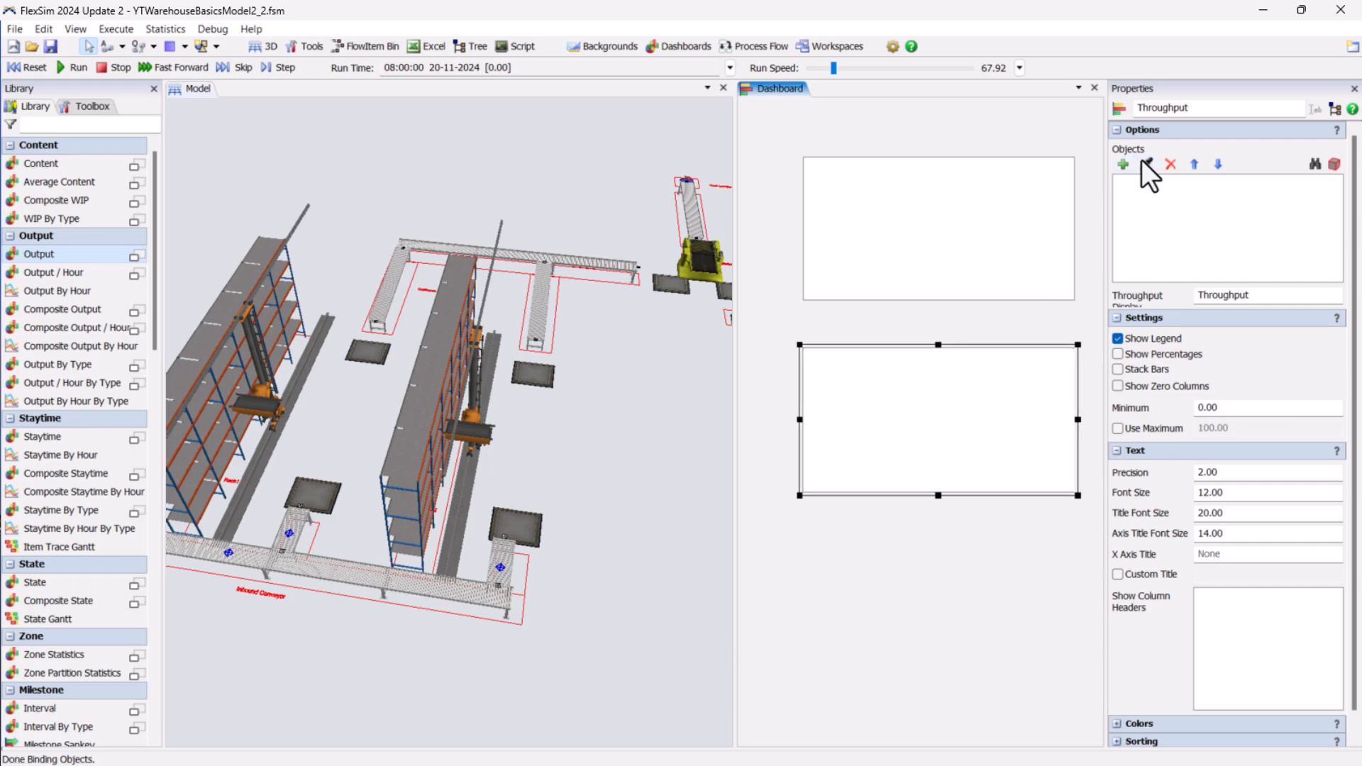
{"action": "left_click", "coordinate": [694, 221]}
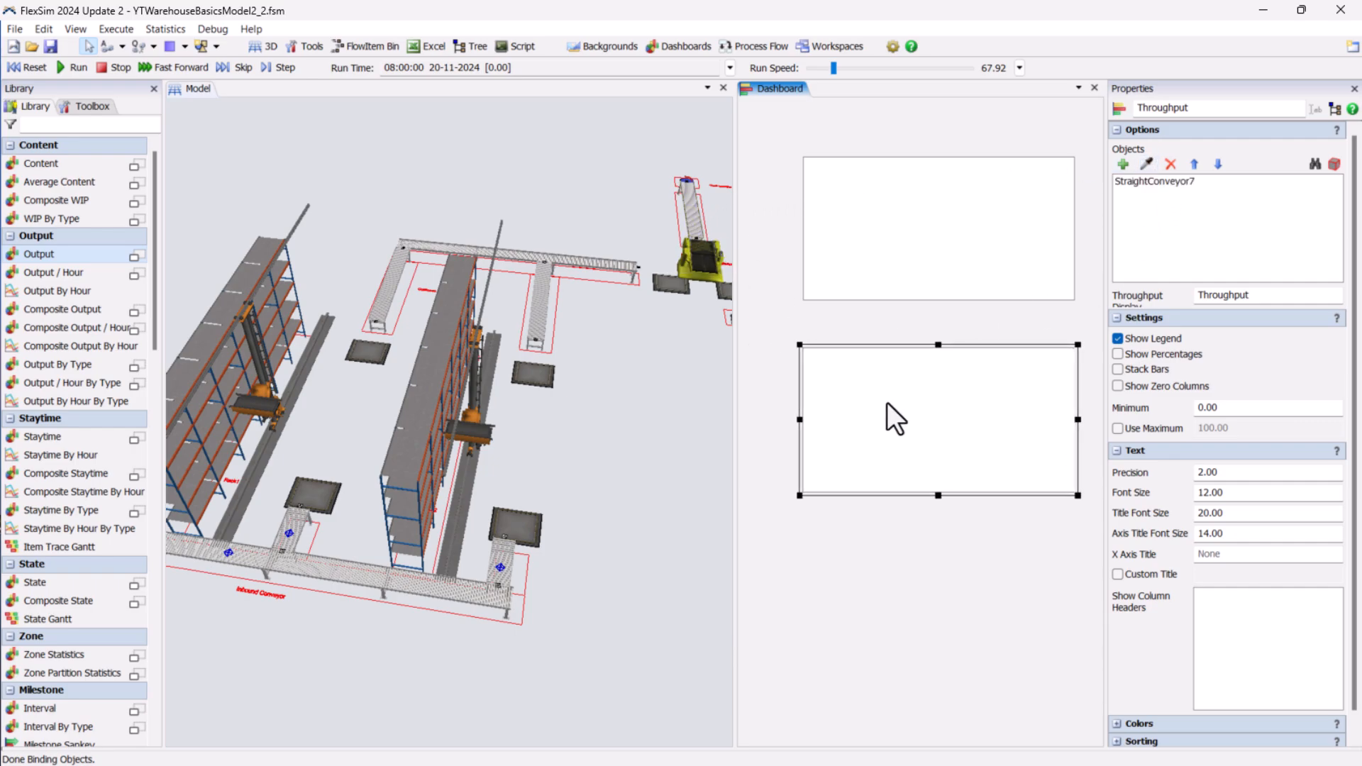
{"action": "left_click", "coordinate": [938, 539]}
{"action": "left_click", "coordinate": [888, 441]}
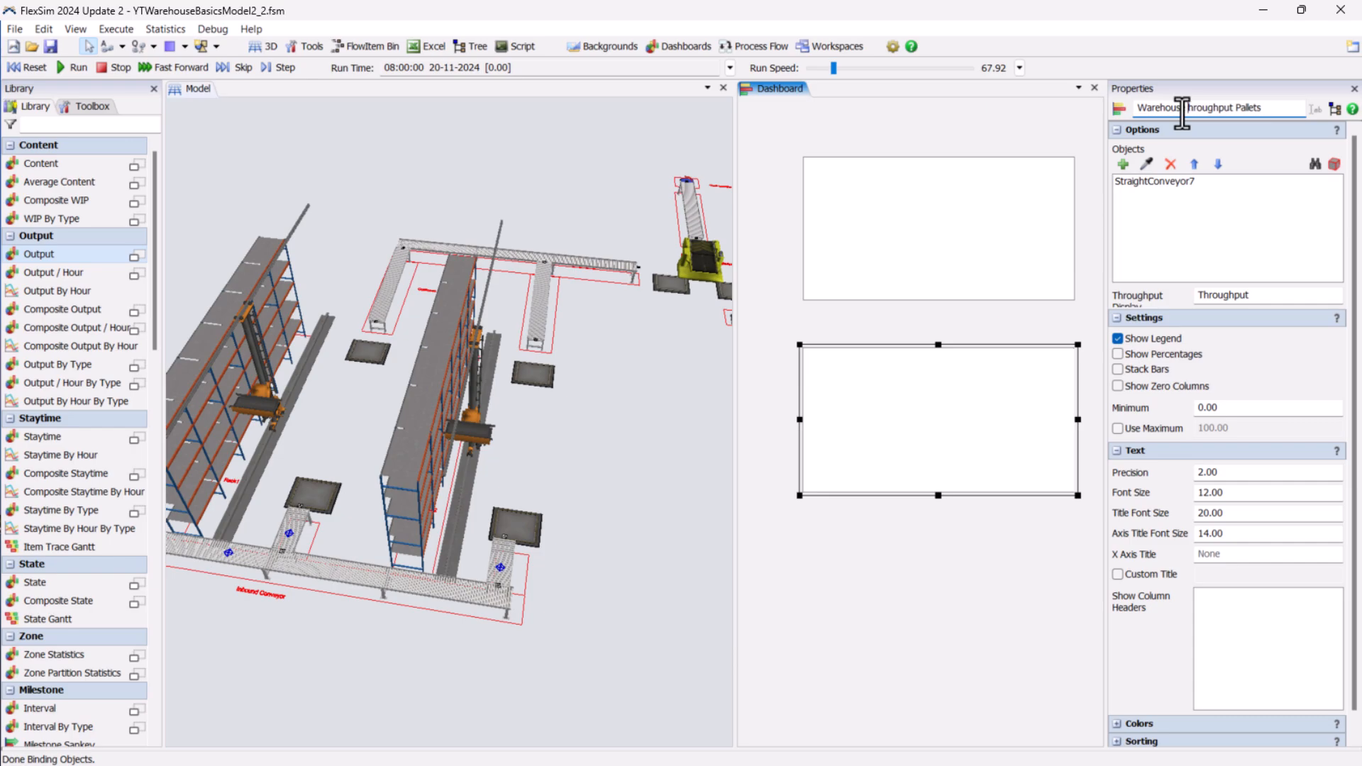
- Add a State bar chart to the dashboard and align it below the throughput chart
{"action": "left_click", "coordinate": [82, 436]}
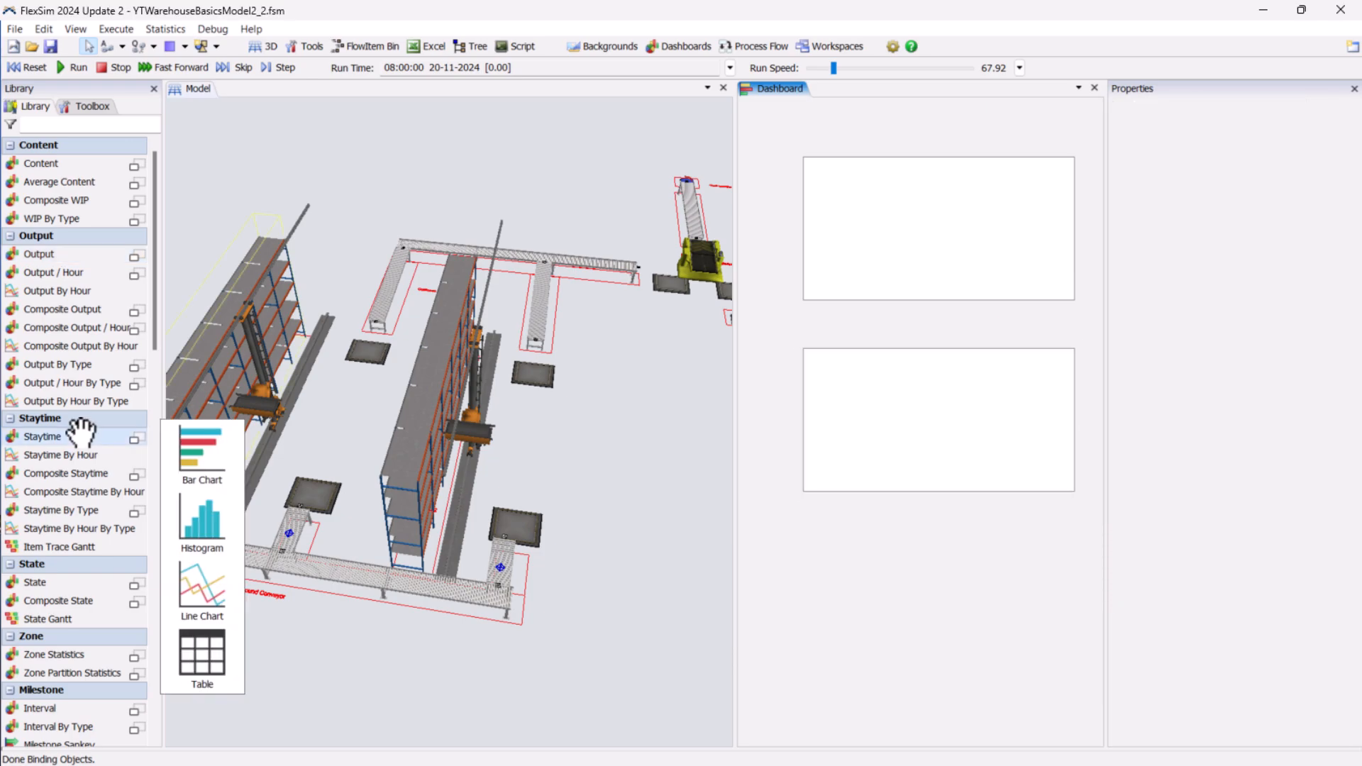
{"action": "left_click", "coordinate": [93, 580]}
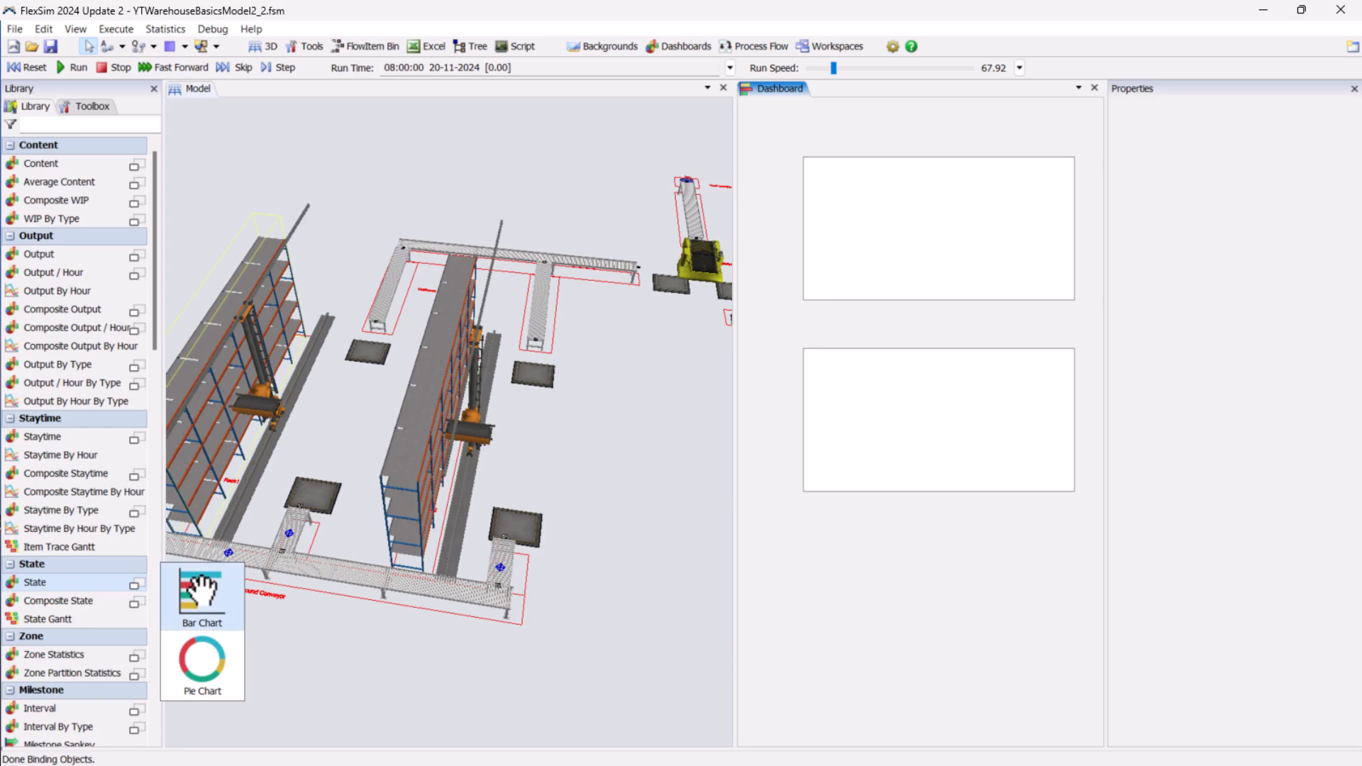
{"action": "left_click_drag", "start_coordinate": [845, 546], "coordinate": [850, 546]}
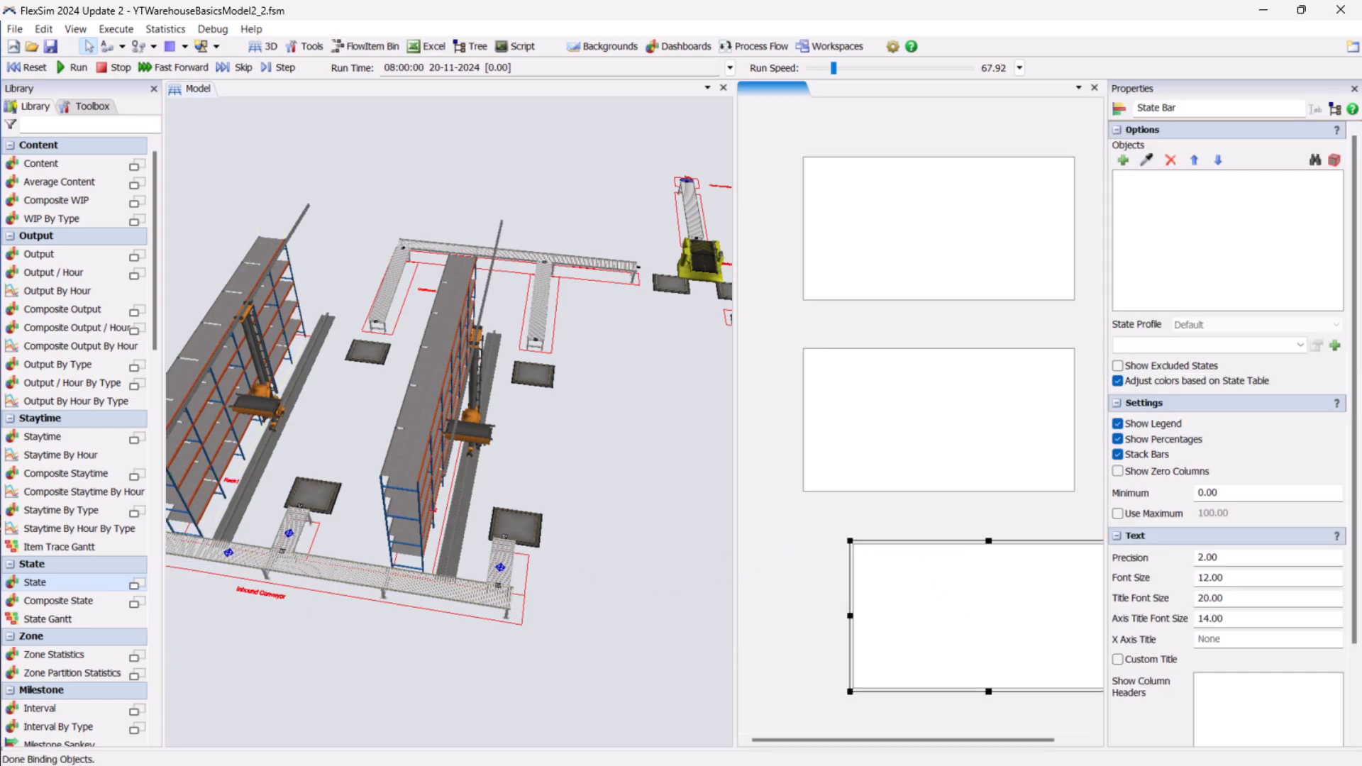
{"action": "left_click_drag", "start_coordinate": [910, 541], "coordinate": [862, 534]}
- Add ASRSvehicle1 and ASRSvehicle2 as the State chart's objects and move the chart slightly up
{"action": "left_click", "coordinate": [1153, 162]}
{"action": "left_click", "coordinate": [278, 387]}
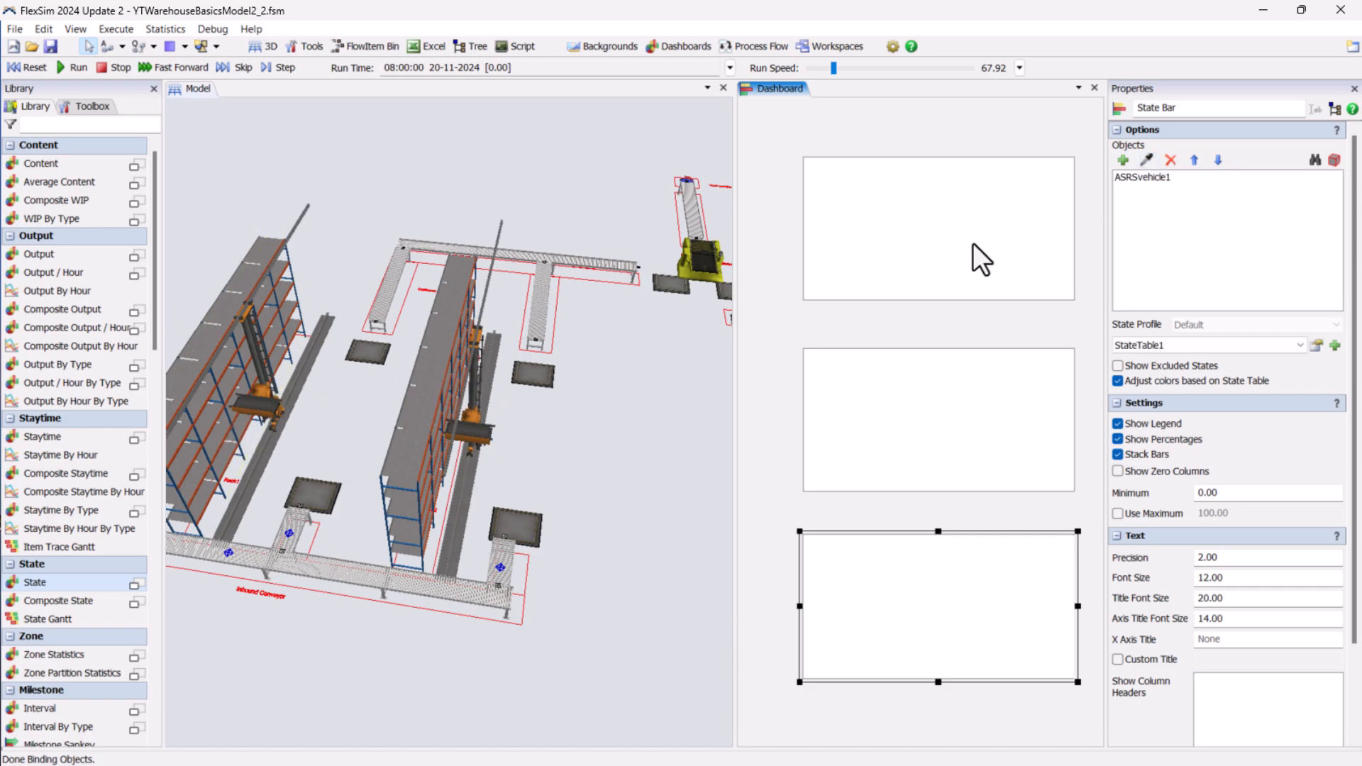
{"action": "left_click", "coordinate": [1147, 160]}
{"action": "left_click", "coordinate": [470, 429]}
{"action": "left_click_drag", "start_coordinate": [971, 530], "coordinate": [970, 516]}
- Rename the State bar chart as Utilization
{"action": "left_click_drag", "start_coordinate": [1181, 107], "coordinate": [1130, 98]}
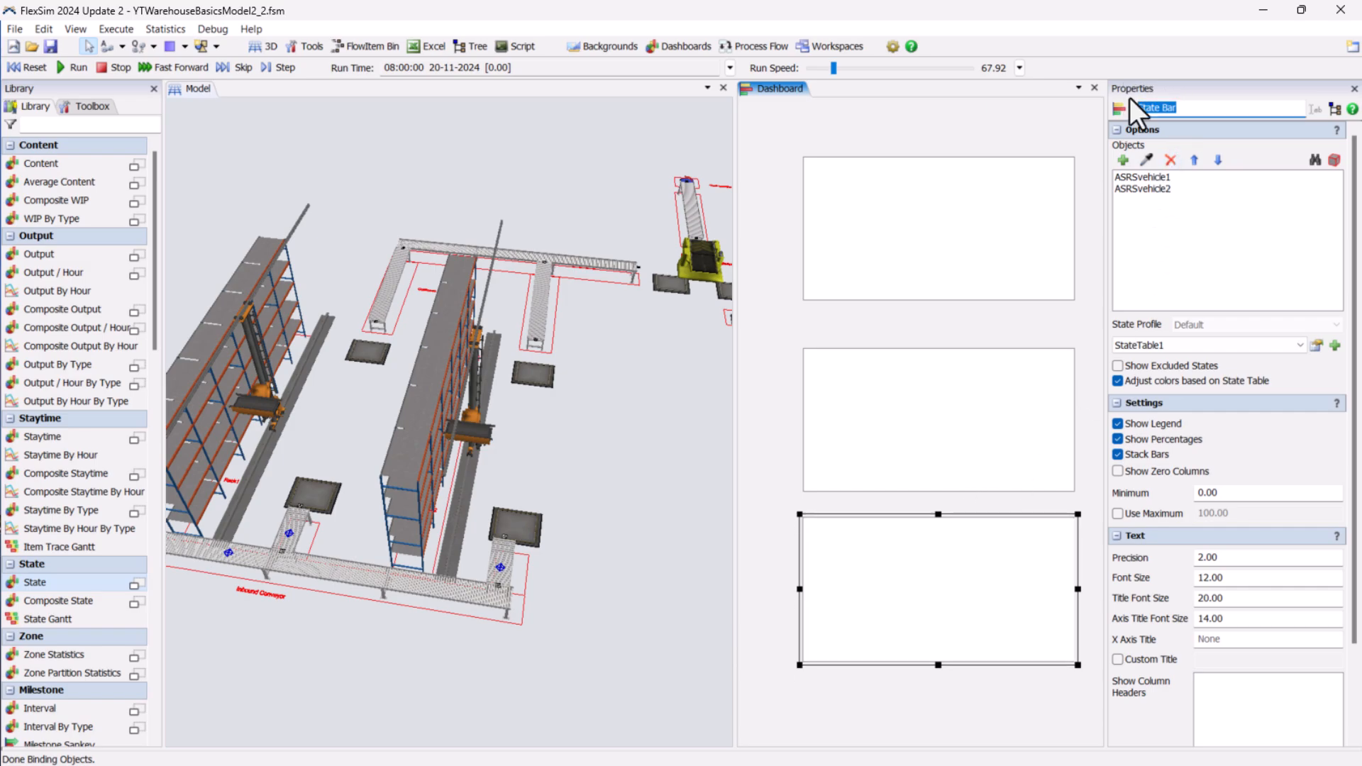
{"action": "key", "text": "BackSpace"}
{"action": "type", "text": "Utilization"}
{"action": "left_click", "coordinate": [894, 698]}
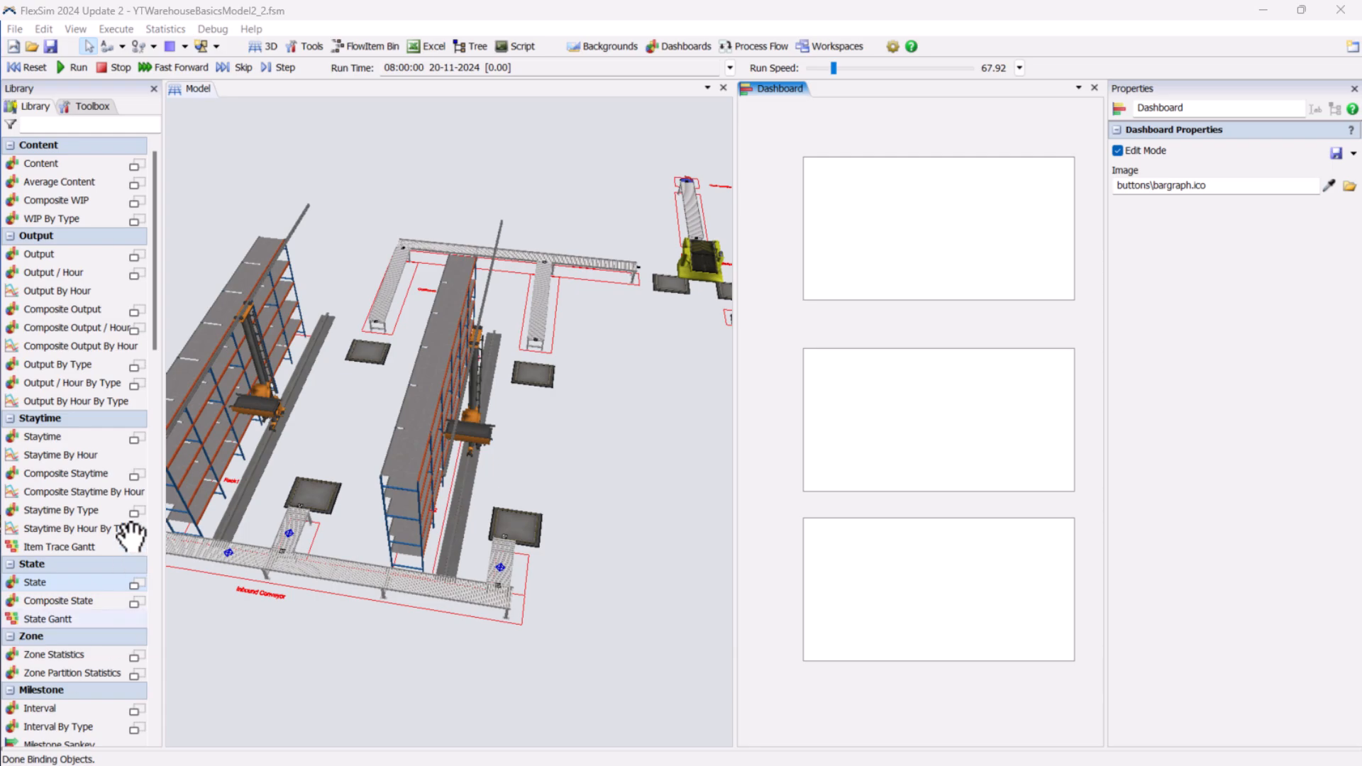
- Add a Date and Time Display centred below the Utilization chart on the dashboard
{"action": "left_click_drag", "start_coordinate": [153, 322], "coordinate": [151, 444]}
{"action": "left_click_drag", "start_coordinate": [82, 500], "coordinate": [506, 618]}
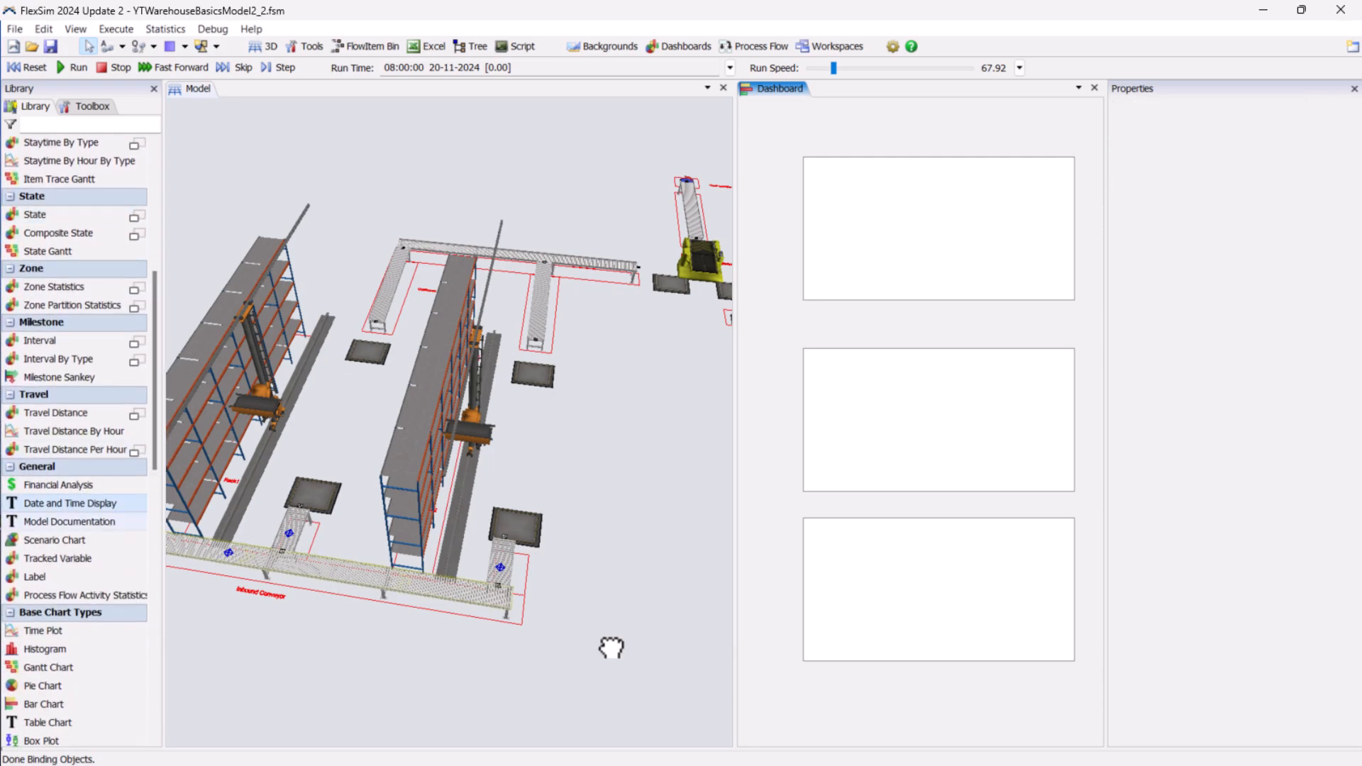
{"action": "left_click_drag", "start_coordinate": [835, 682], "coordinate": [835, 682]}
{"action": "left_click", "coordinate": [933, 684]}
{"action": "left_click_drag", "start_coordinate": [922, 681], "coordinate": [913, 686]}
{"action": "left_click", "coordinate": [800, 658]}
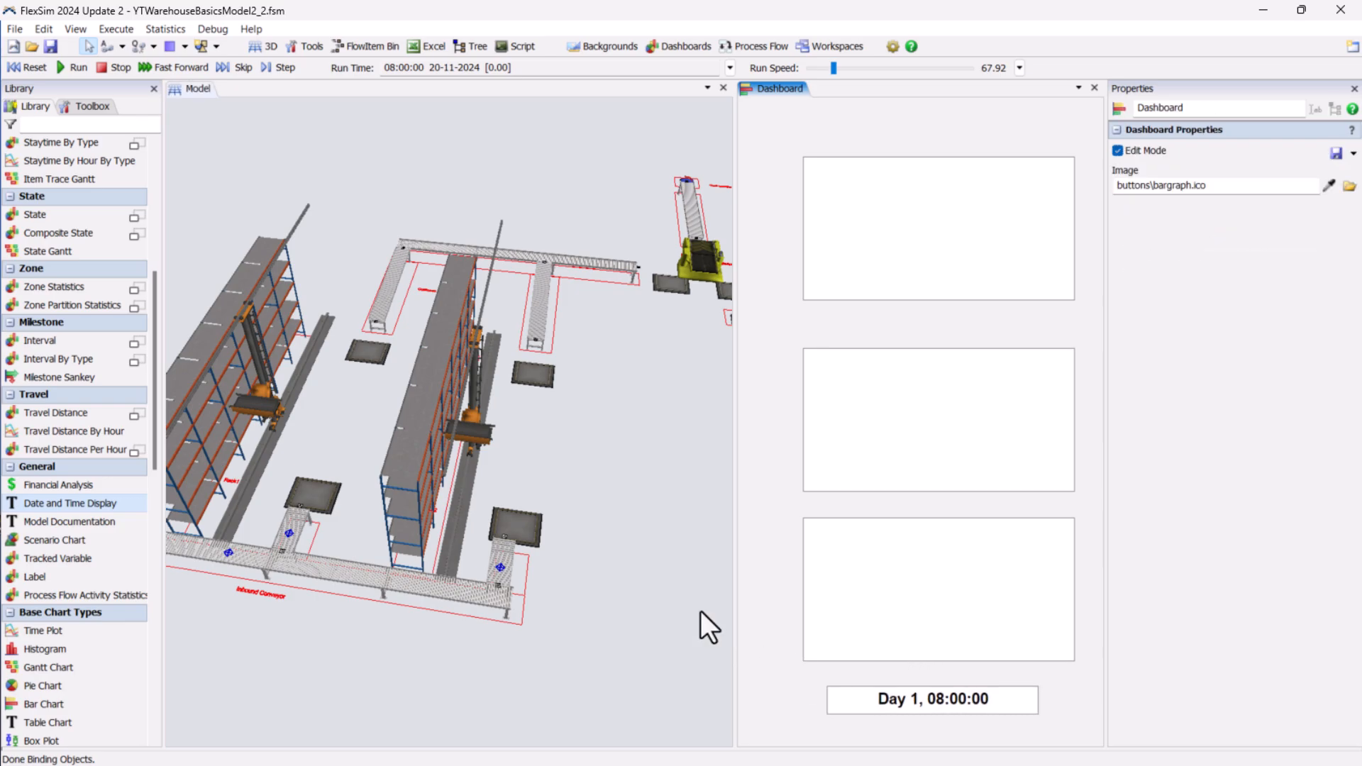
- Reset and run the model, raise the run speed to 427 and beyond, and watch the racks and dashboard charts
{"action": "left_click", "coordinate": [34, 68]}
{"action": "left_click", "coordinate": [62, 69]}
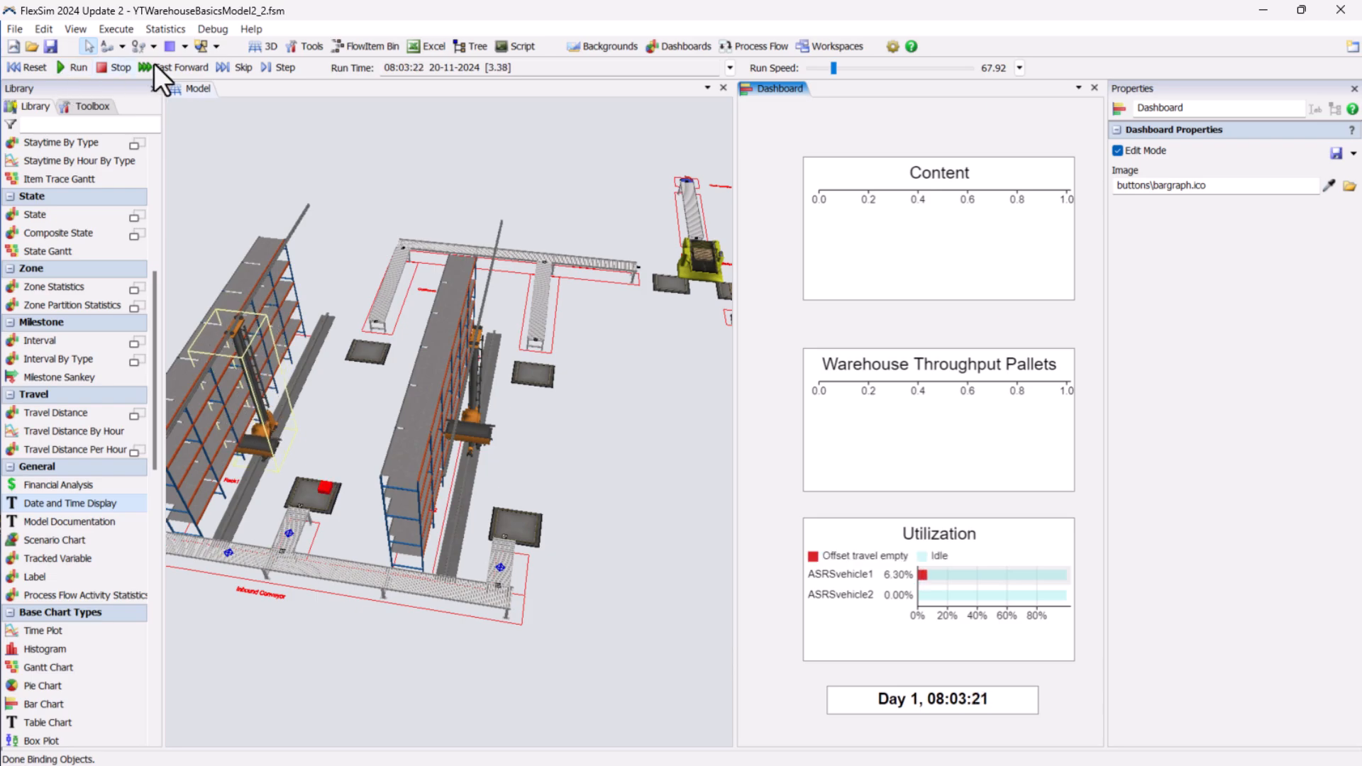
{"action": "left_click", "coordinate": [846, 69]}
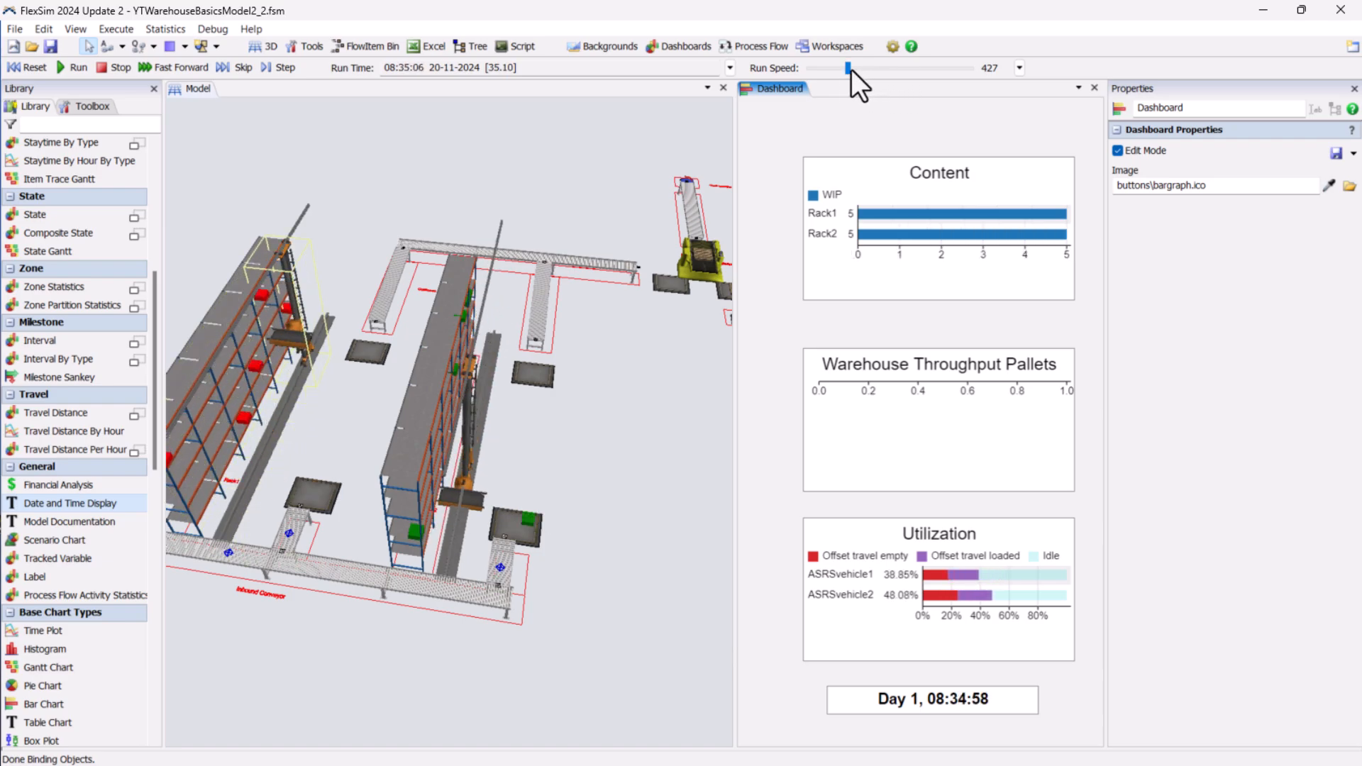
{"action": "left_click", "coordinate": [867, 68]}
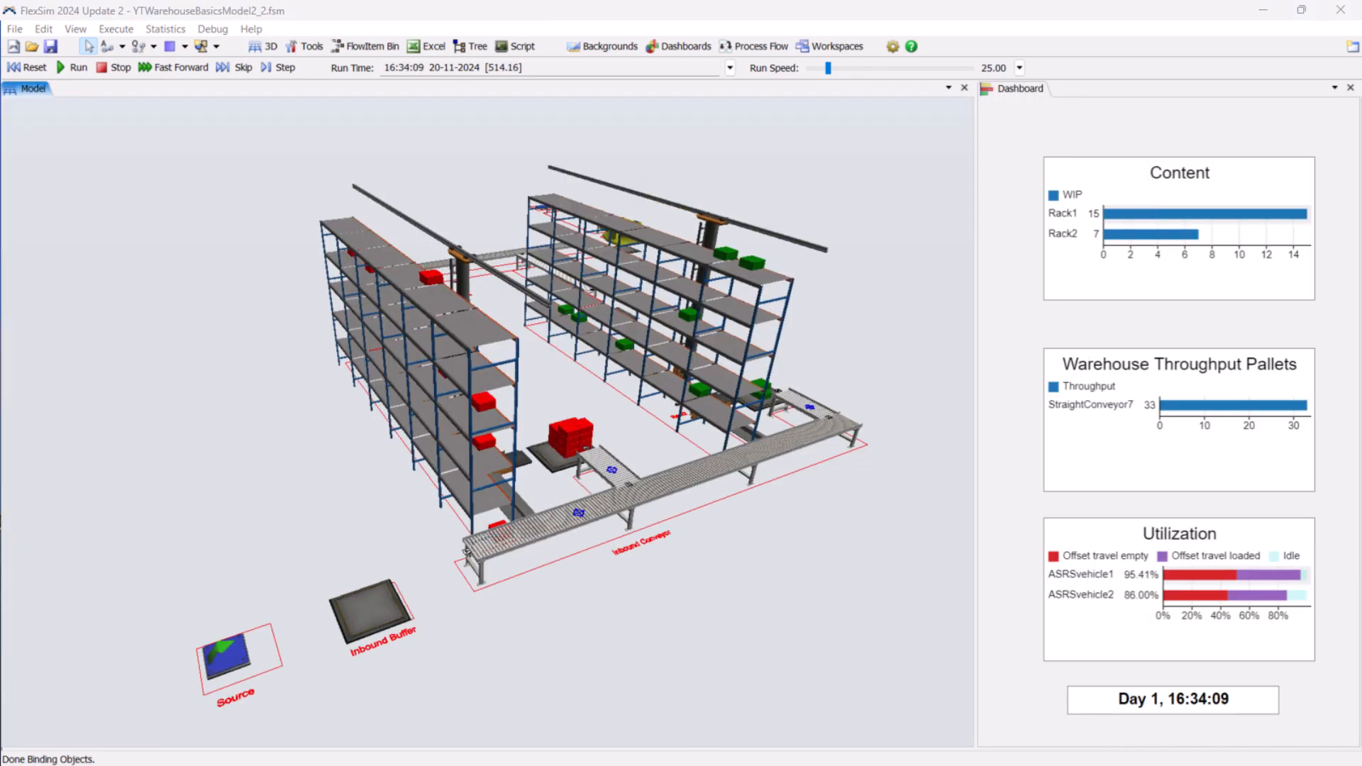
{"action": "right_click_drag", "start_coordinate": [511, 624], "coordinate": [156, 624]}
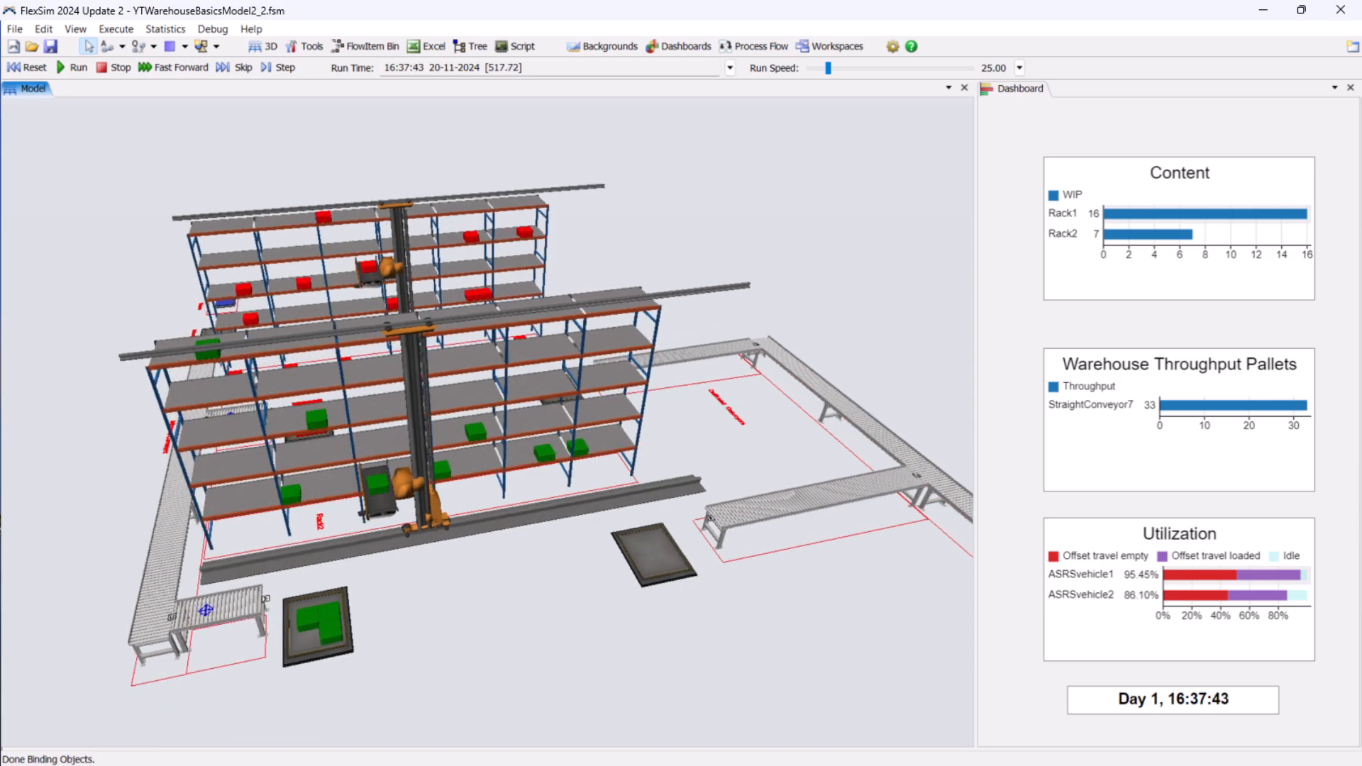